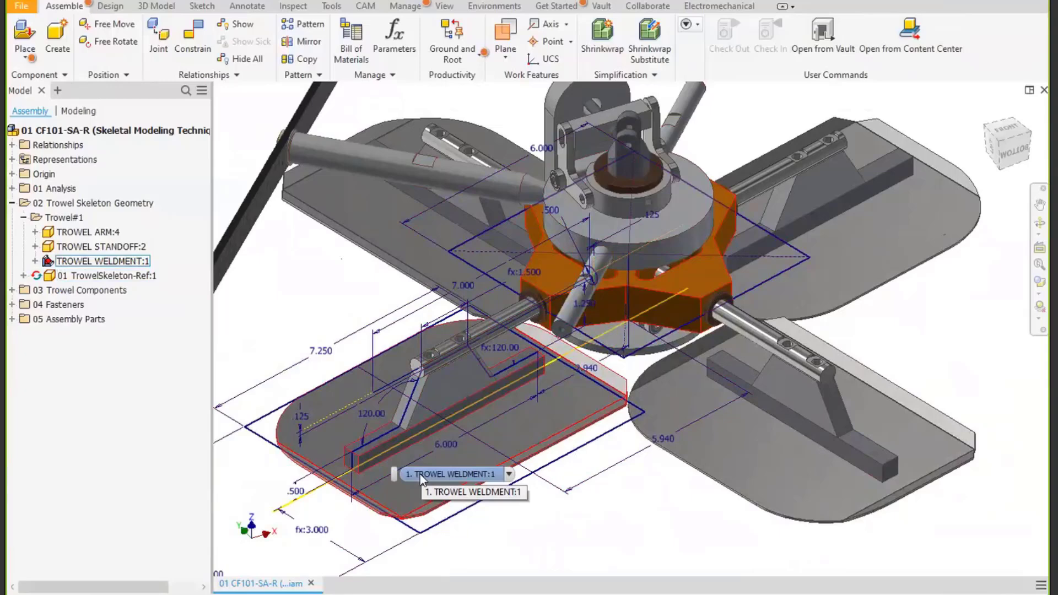
# Isolate the 02 Trowel Skeleton Geometry folder and hide the 01 TrowelSkeleton-Ref:1 component.
pyautogui.click(69, 203)
pyautogui.rightClick(68, 203)
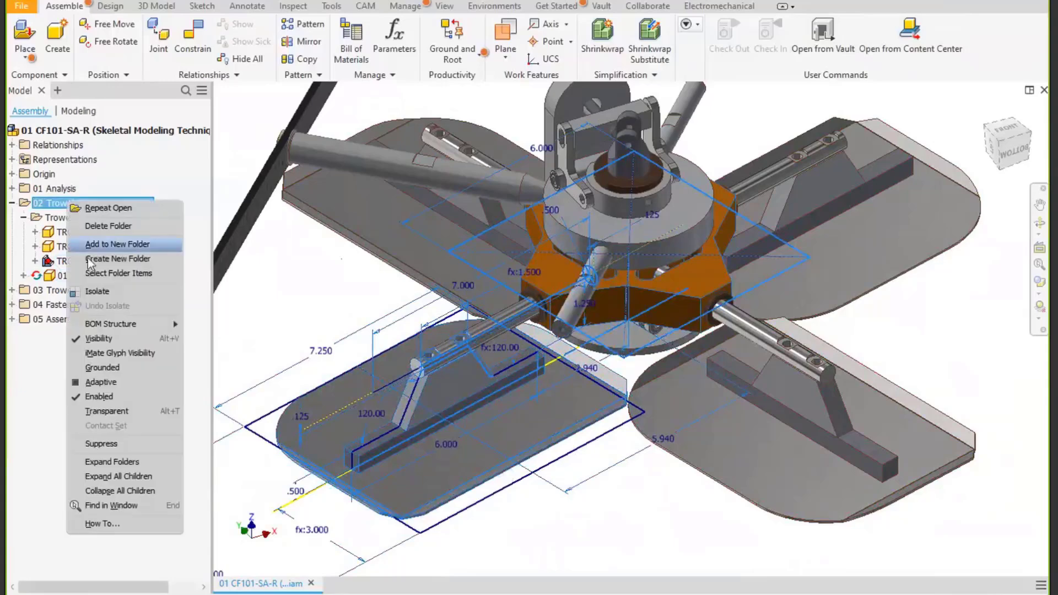
pyautogui.click(94, 294)
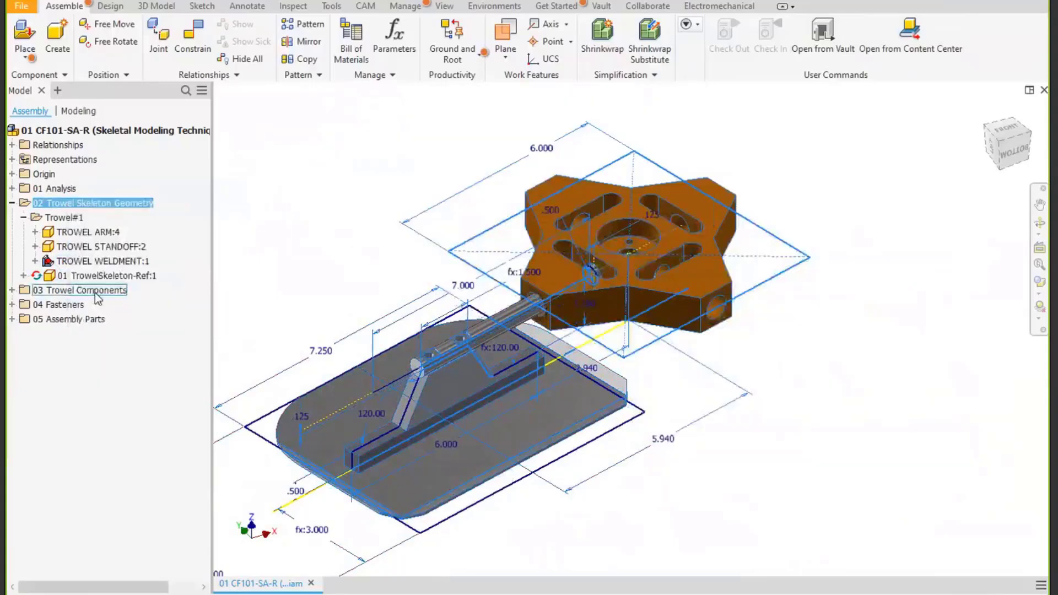
pyautogui.click(92, 278)
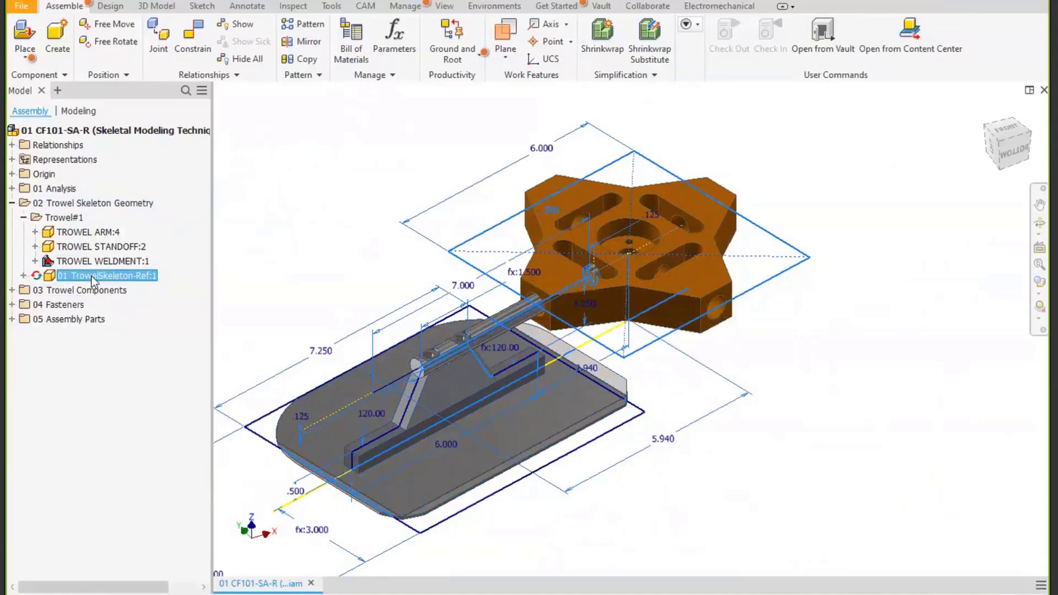
pyautogui.rightClick(94, 280)
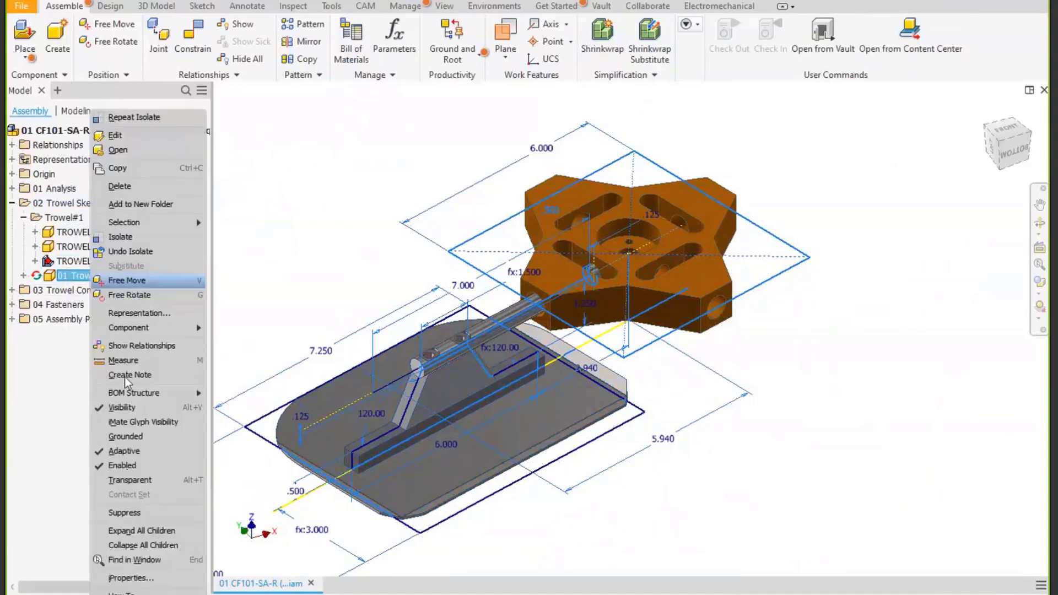
pyautogui.click(163, 405)
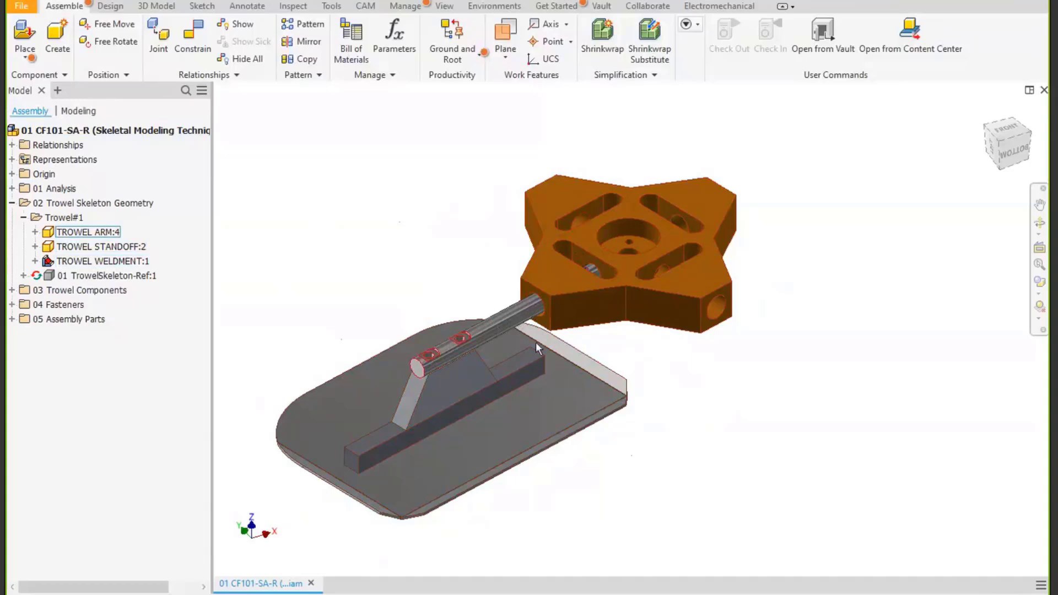
# Create a new part and tile it vertically beside the assembly, giving the assembly the narrower pane with the trowel arm area enlarged.
pyautogui.moveTo(535, 343)
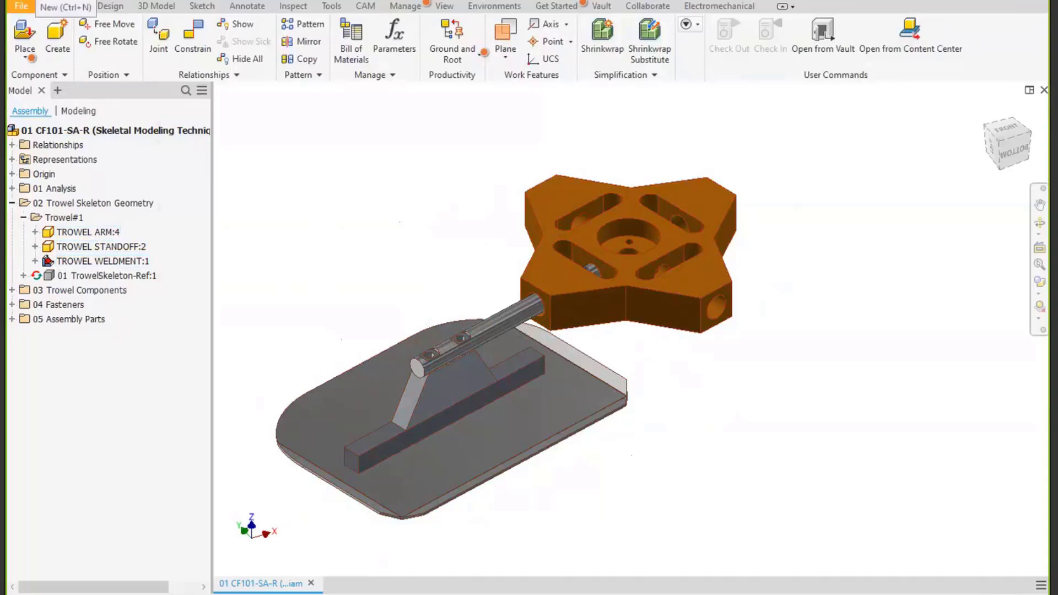
pyautogui.click(35, 1)
pyautogui.press('Escape')
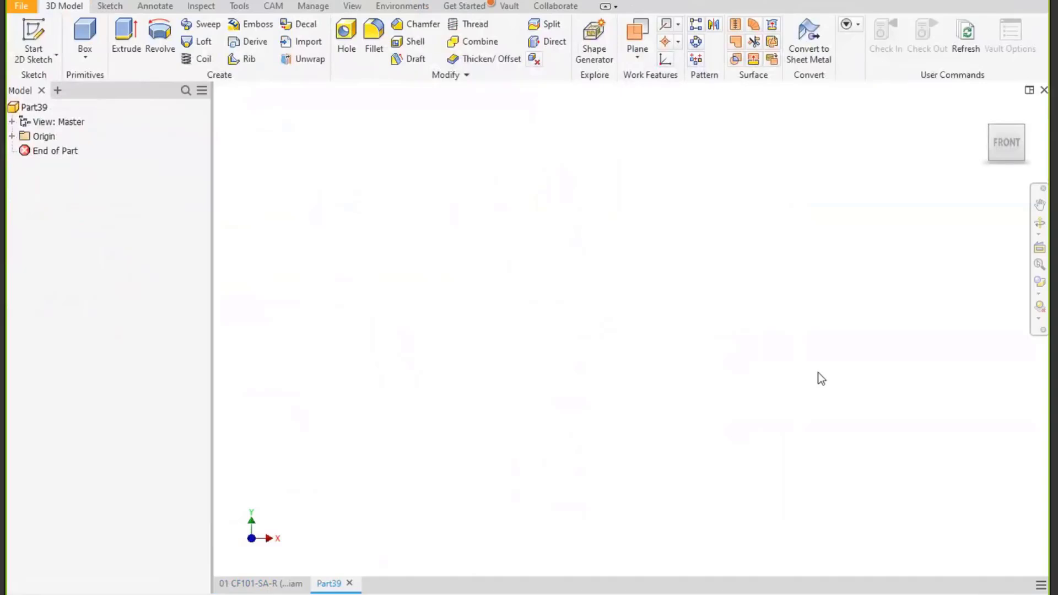
pyautogui.click(1041, 585)
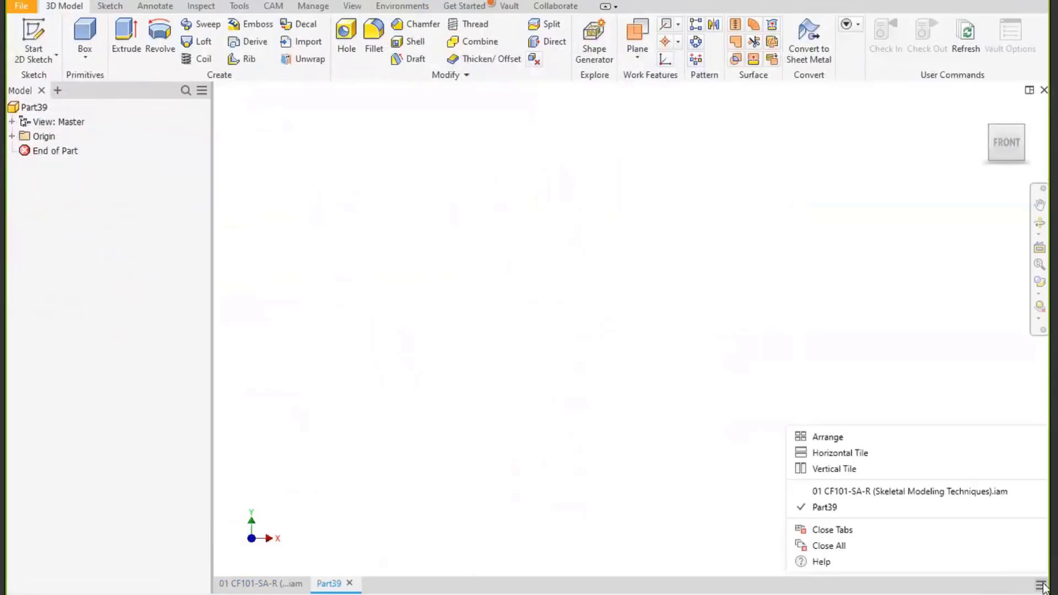
pyautogui.click(860, 469)
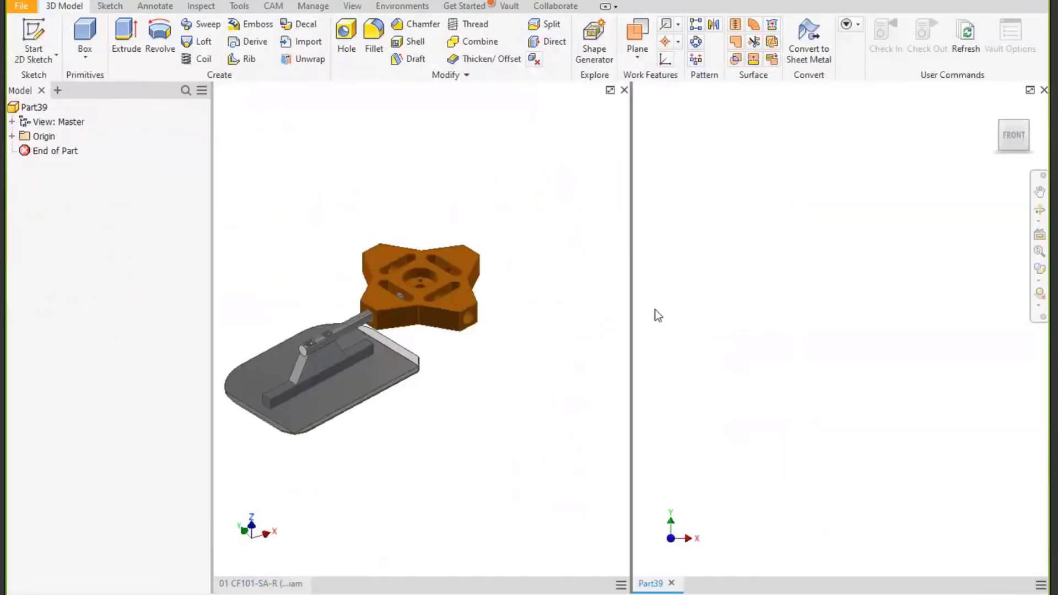
pyautogui.moveTo(630, 348); pyautogui.dragTo(500, 333)
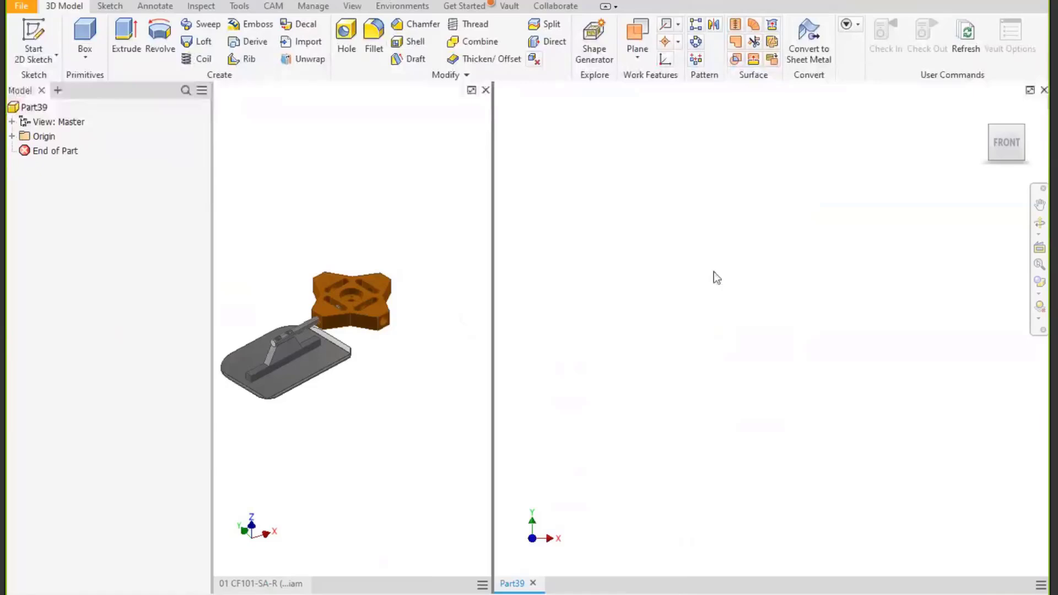
pyautogui.click(317, 351)
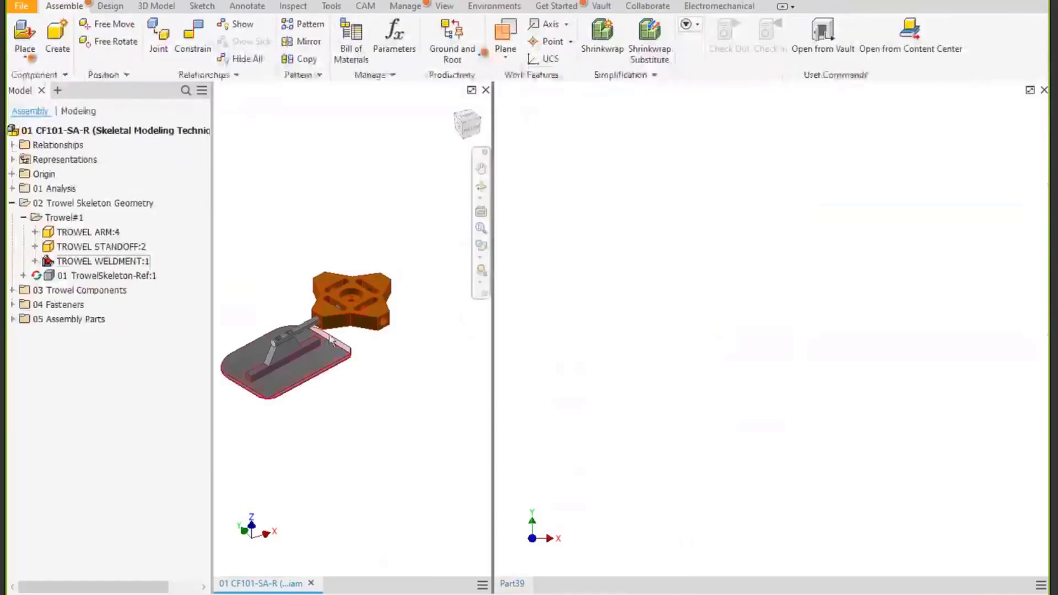
pyautogui.moveTo(353, 333); pyautogui.dragTo(388, 333, button='middle')
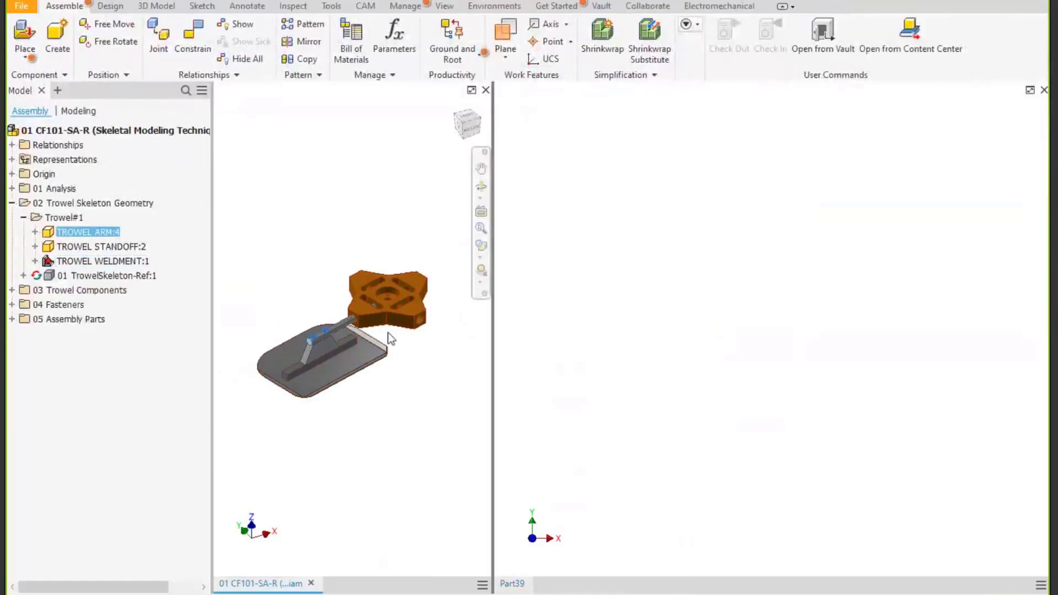
pyautogui.scroll(3, 397, 347)
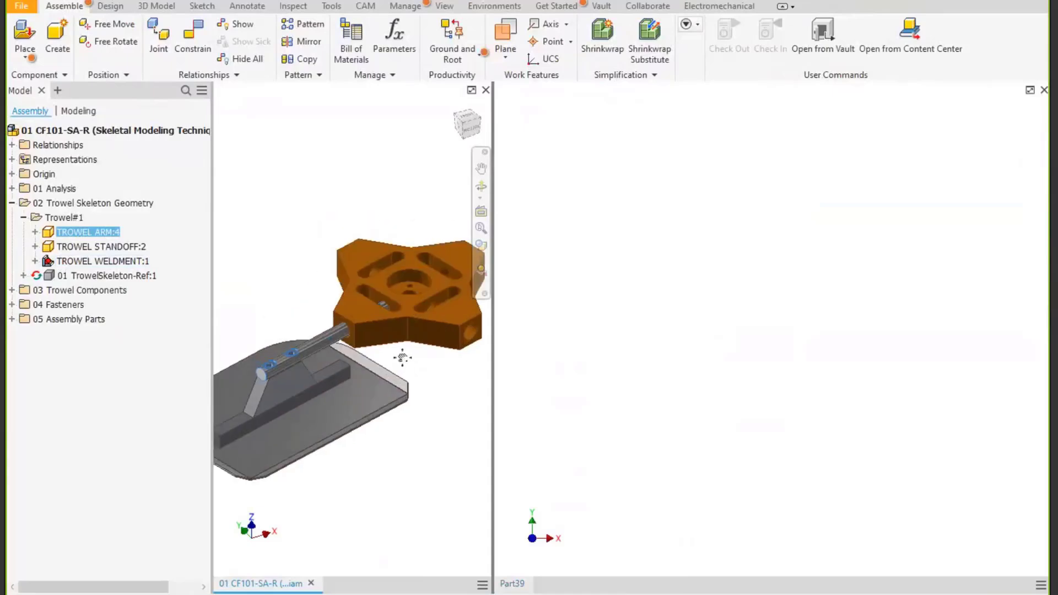
# Start a 2D sketch on the new part's YZ plane and face it from the Right view.
pyautogui.click(528, 244)
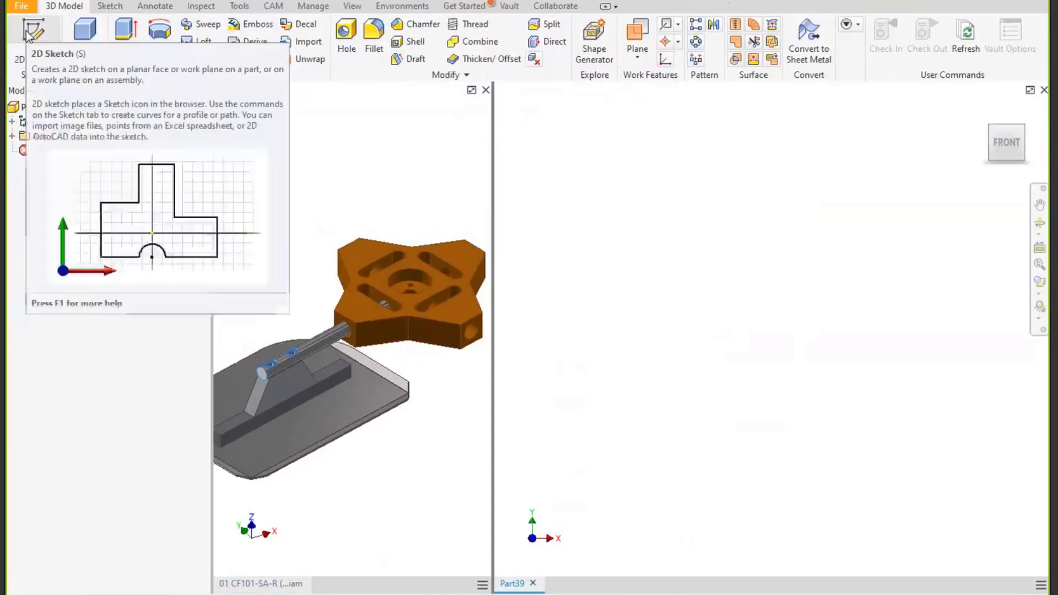
pyautogui.click(32, 32)
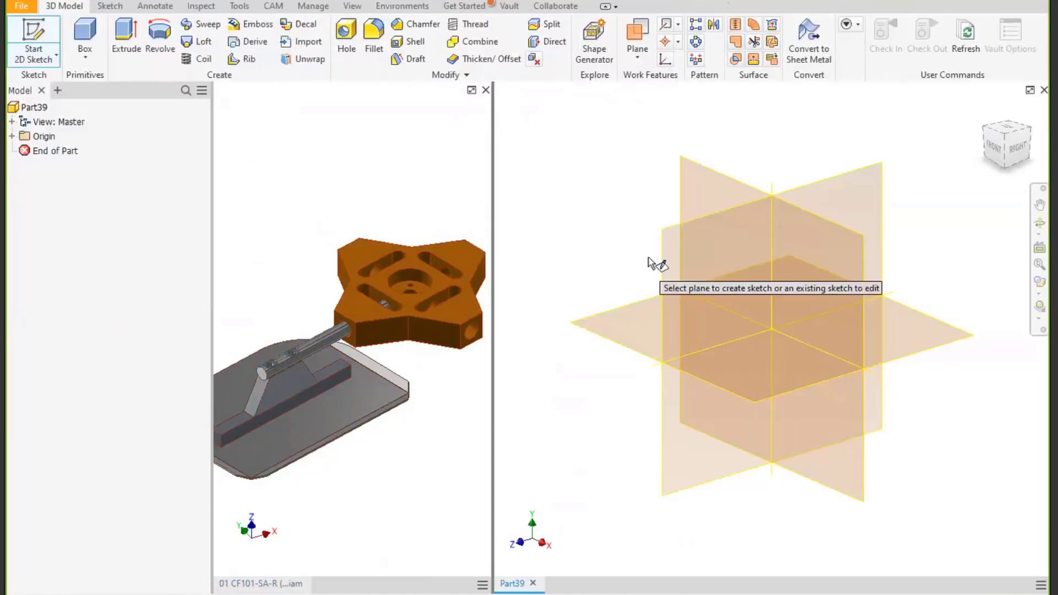
pyautogui.click(672, 258)
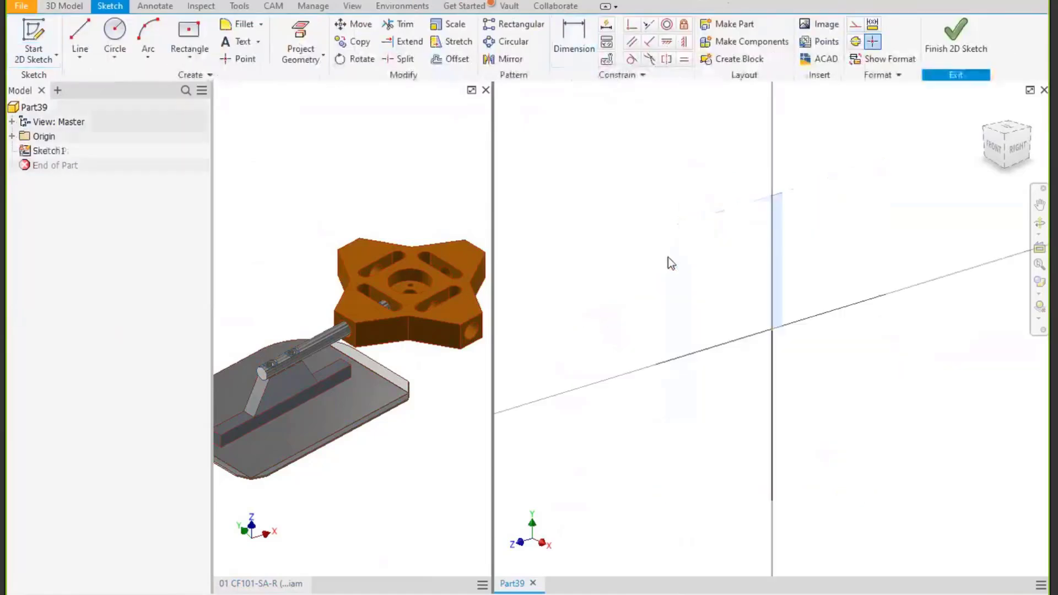
pyautogui.click(1017, 147)
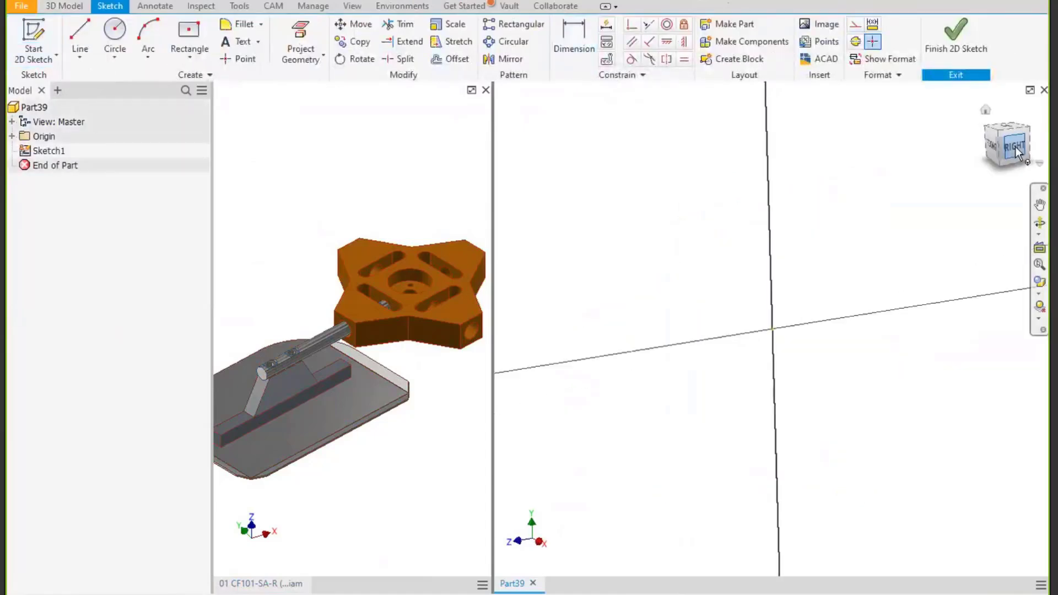
# Draw a closed standoff profile with a base line about 6.66 in long, short vertical ends, and a sloped-sided raised middle about 2.67 in wide.
pyautogui.click(80, 34)
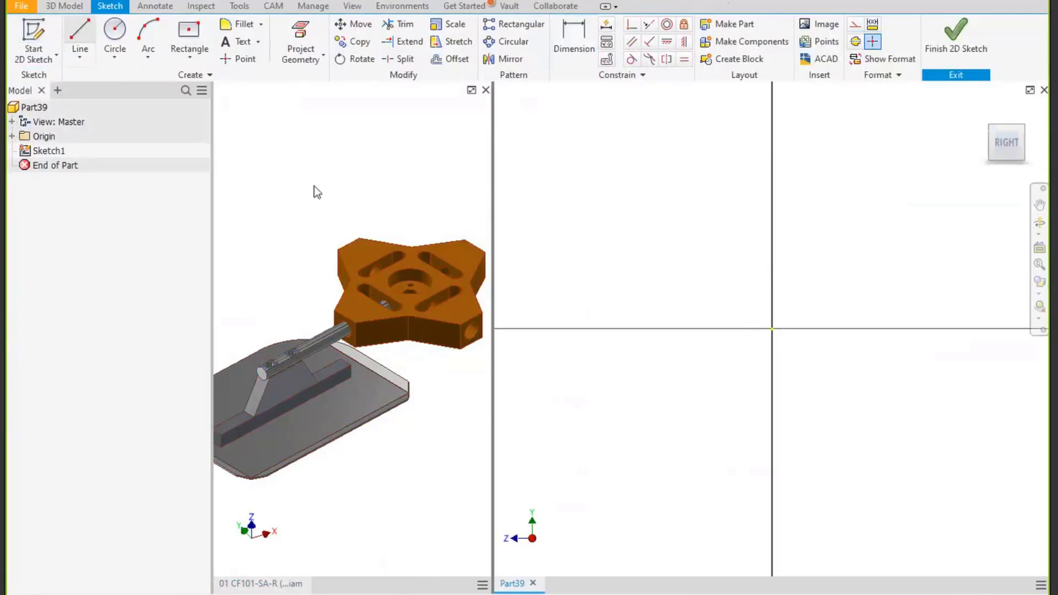
pyautogui.click(645, 314)
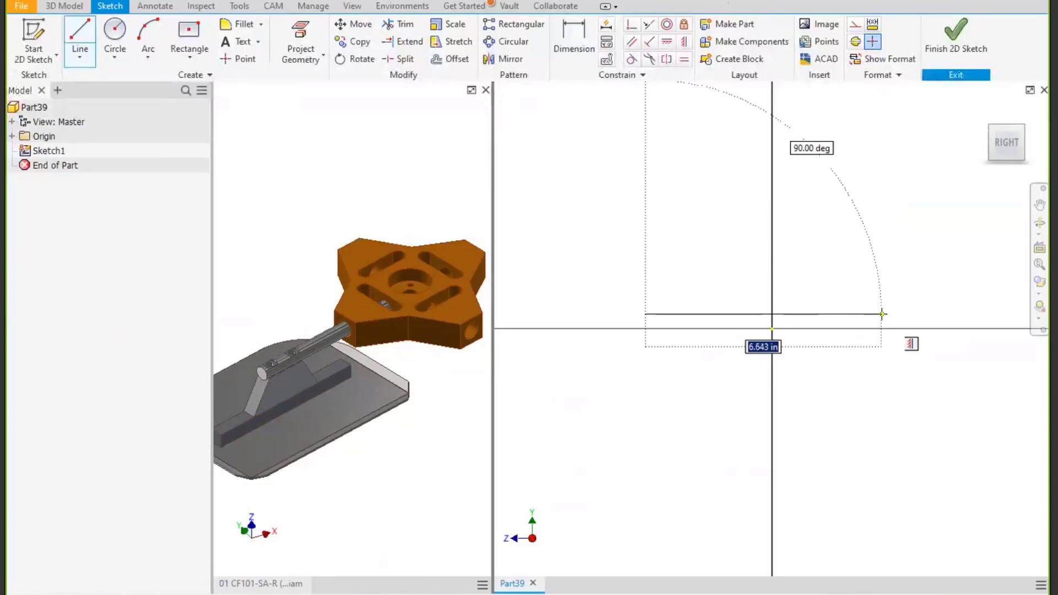
pyautogui.click(881, 314)
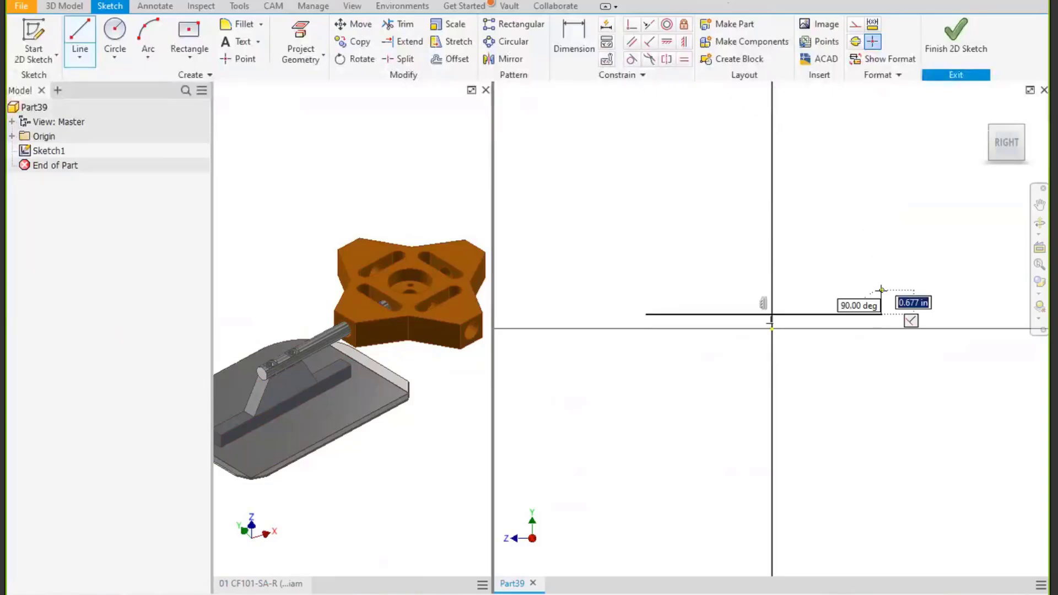
pyautogui.click(882, 290)
pyautogui.click(846, 290)
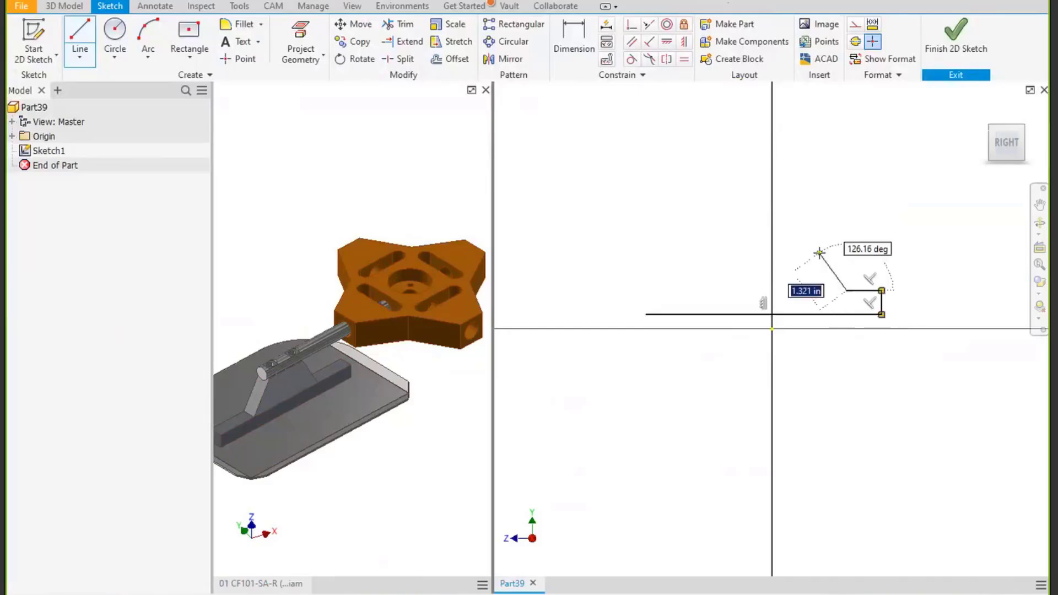
pyautogui.click(820, 253)
pyautogui.click(725, 253)
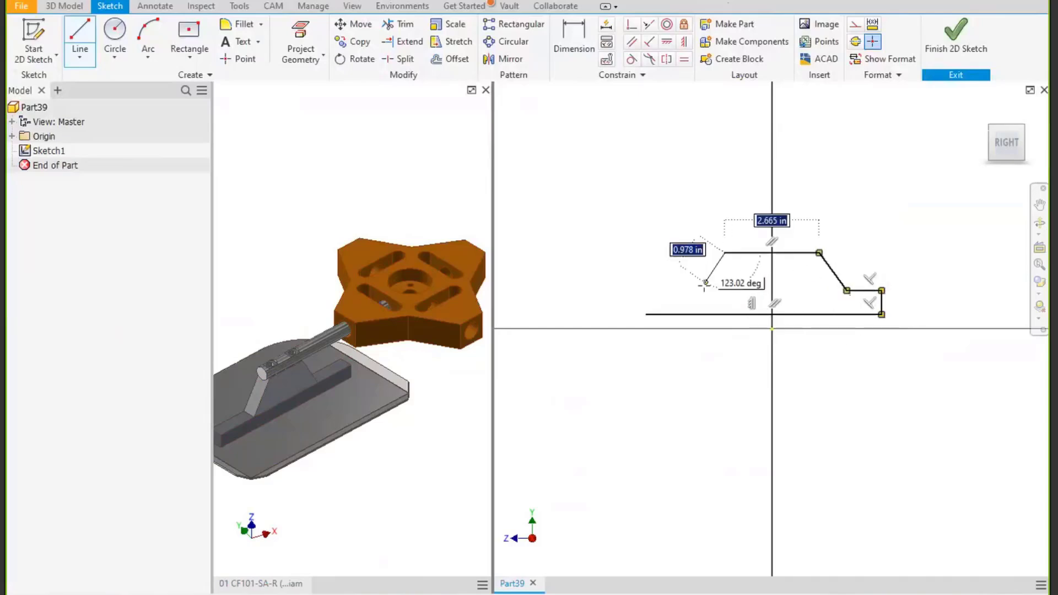
pyautogui.click(702, 290)
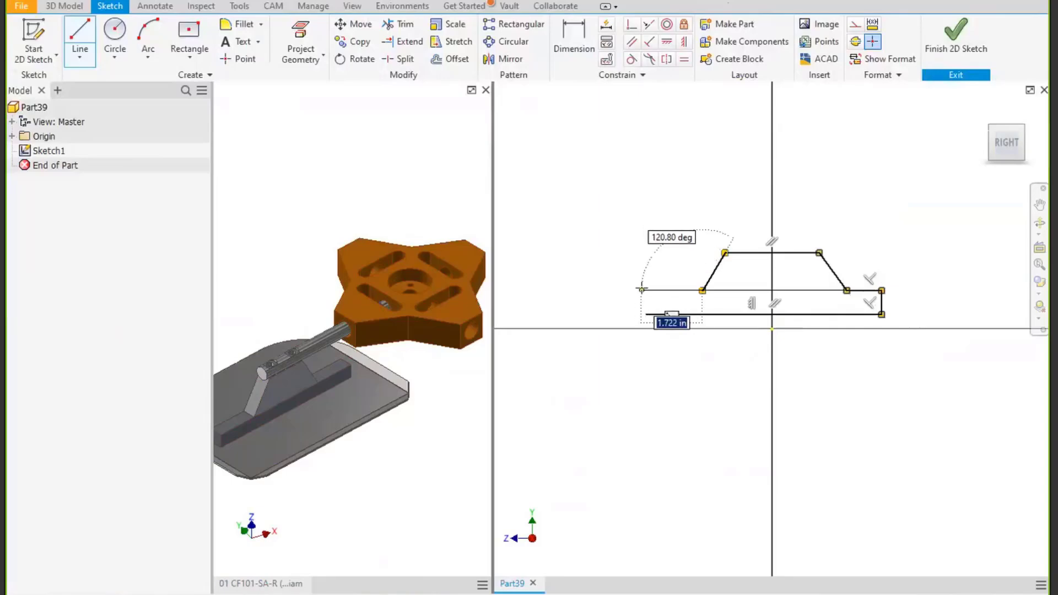
pyautogui.click(646, 290)
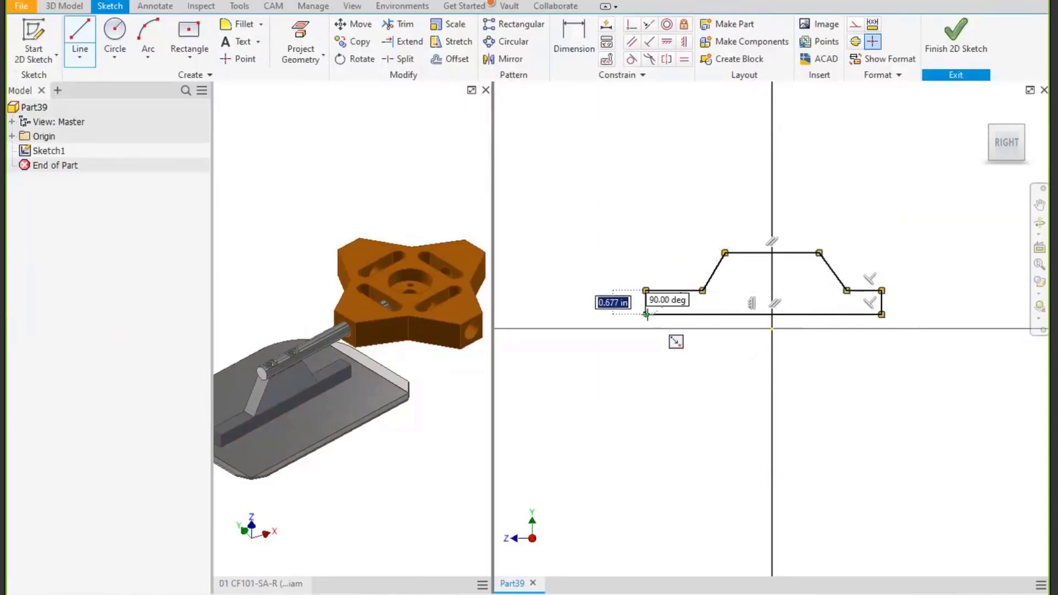
pyautogui.click(647, 314)
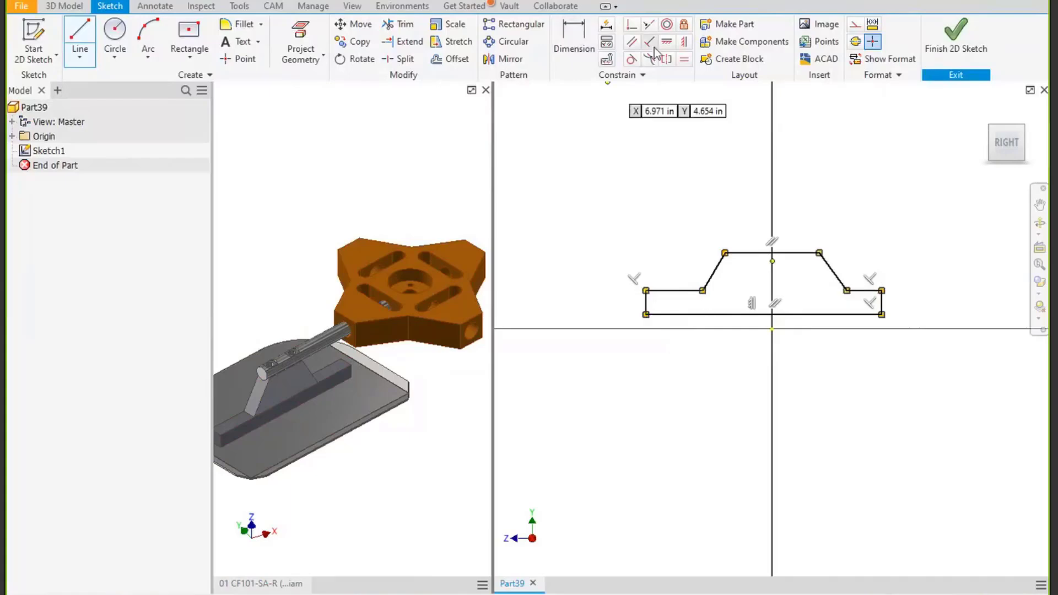
# Apply Auto Dimension to the standoff profile with only Constraints enabled and Dimensions turned off.
pyautogui.click(606, 25)
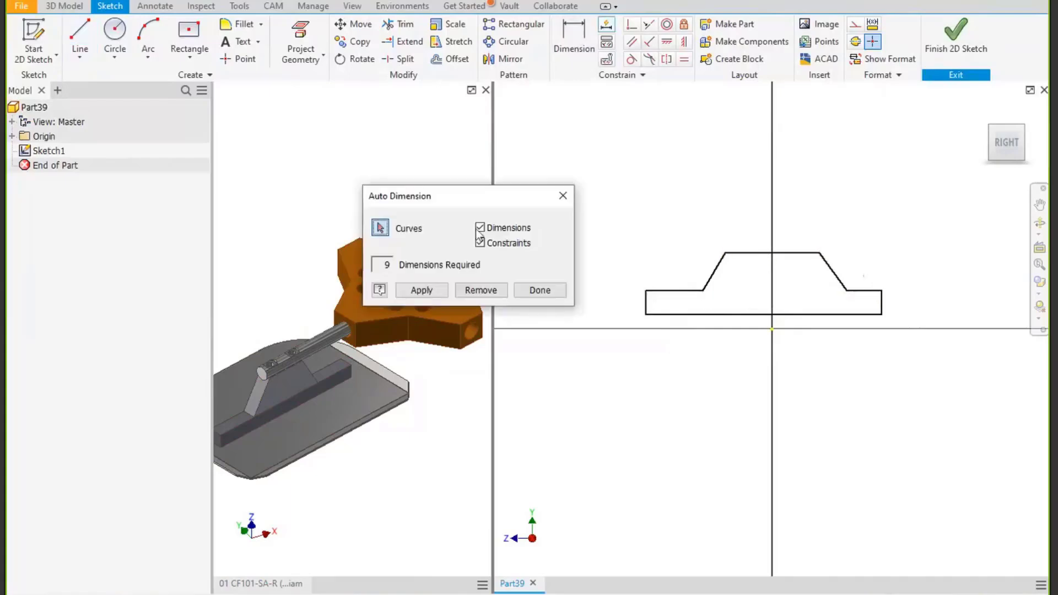
pyautogui.click(479, 228)
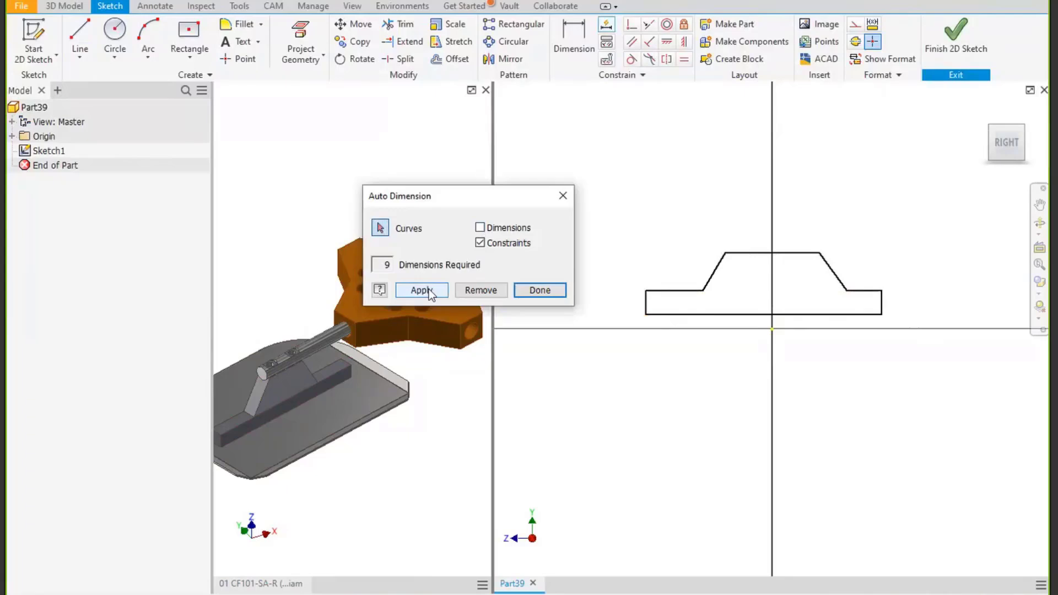
pyautogui.click(429, 289)
pyautogui.click(532, 290)
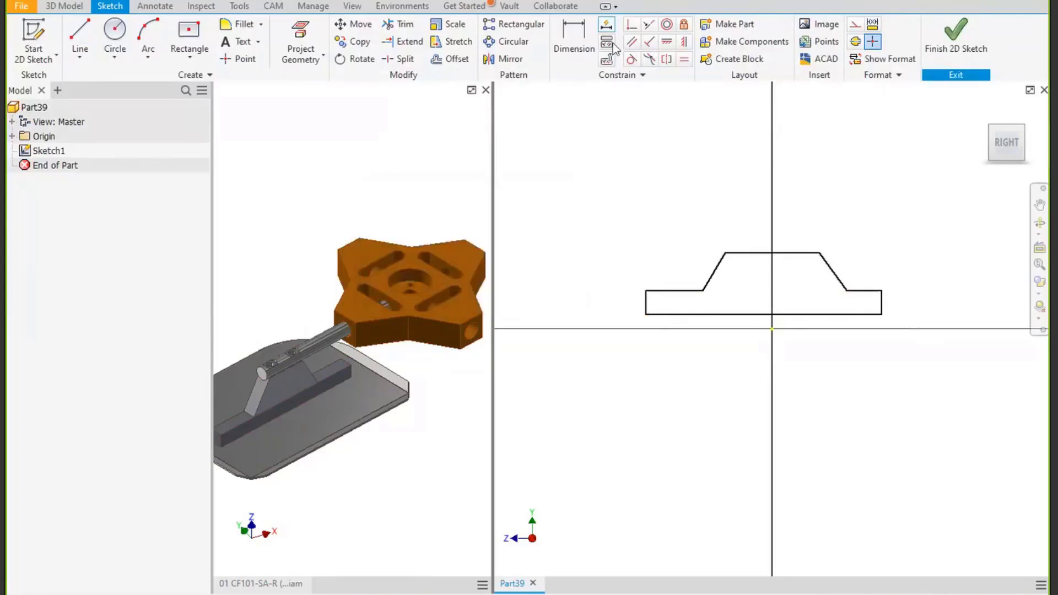
# Dimension the profile's base line with the named parameter Standofflength=7.
pyautogui.click(574, 39)
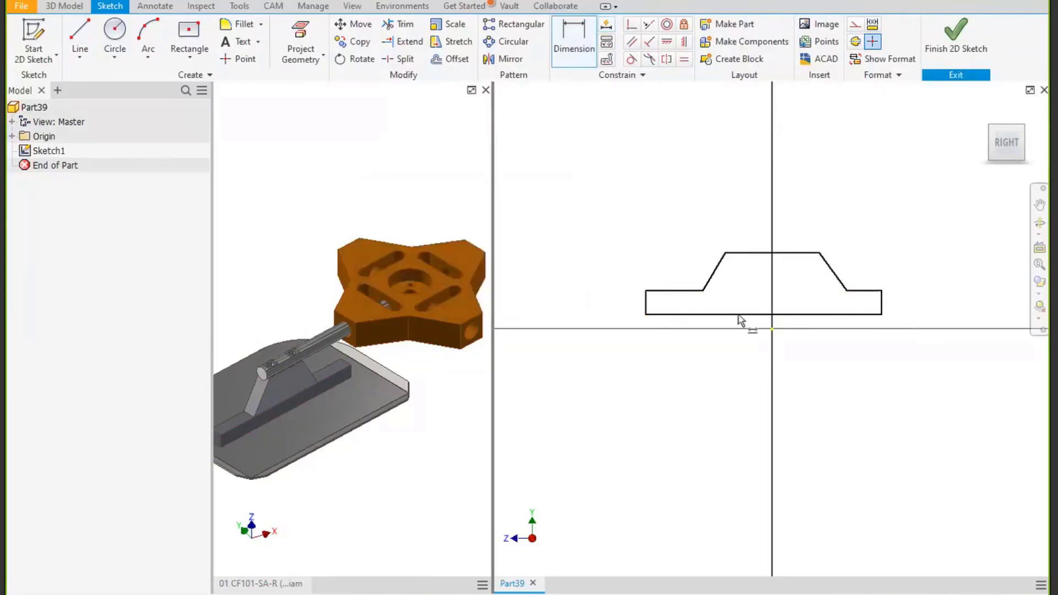
pyautogui.click(739, 315)
pyautogui.click(741, 392)
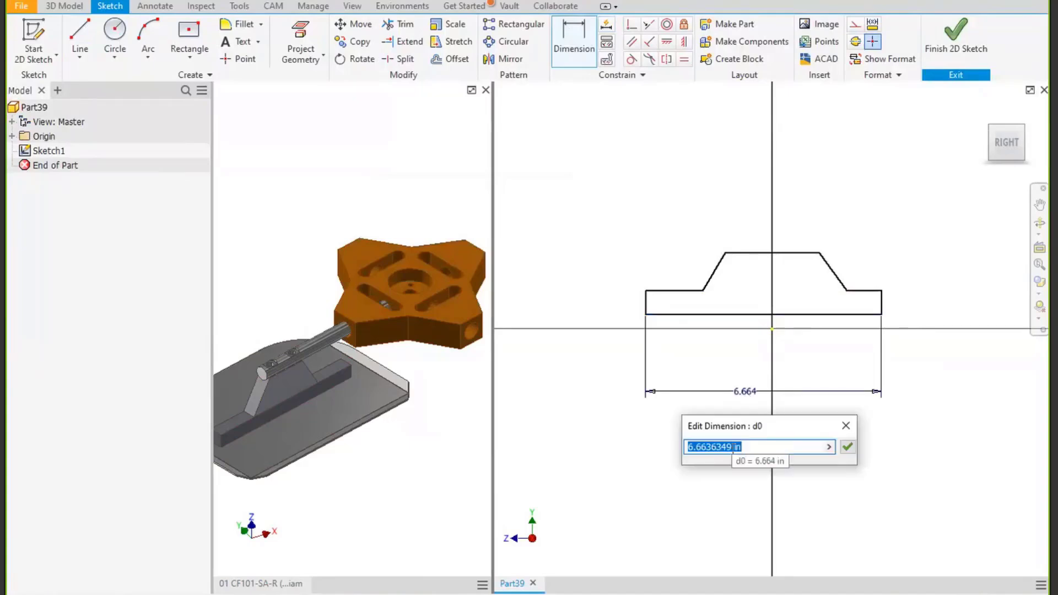
pyautogui.write('S')
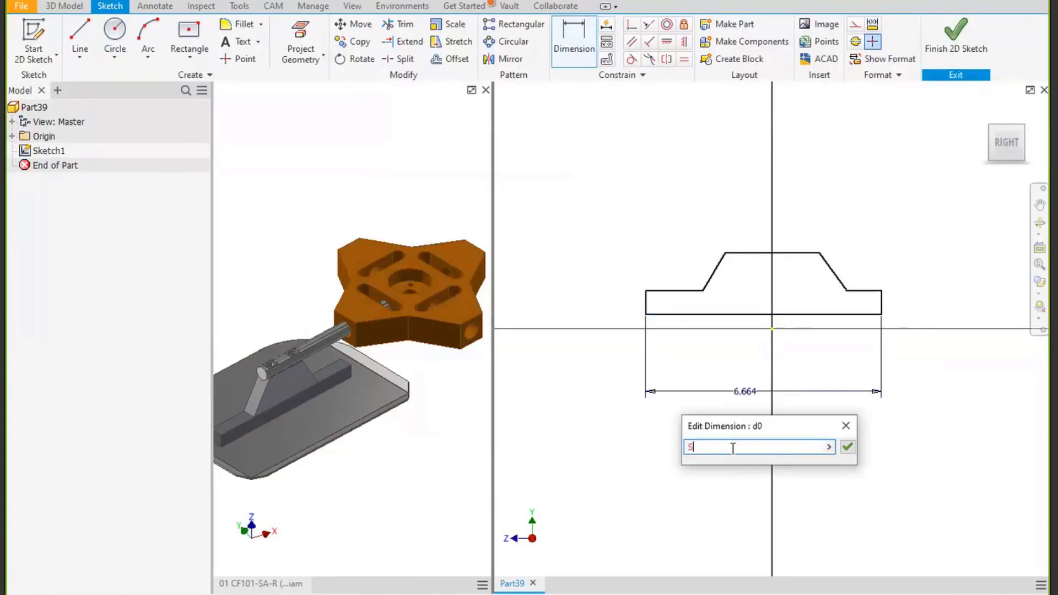
pyautogui.write('tandofflength=7')
pyautogui.press('Return')
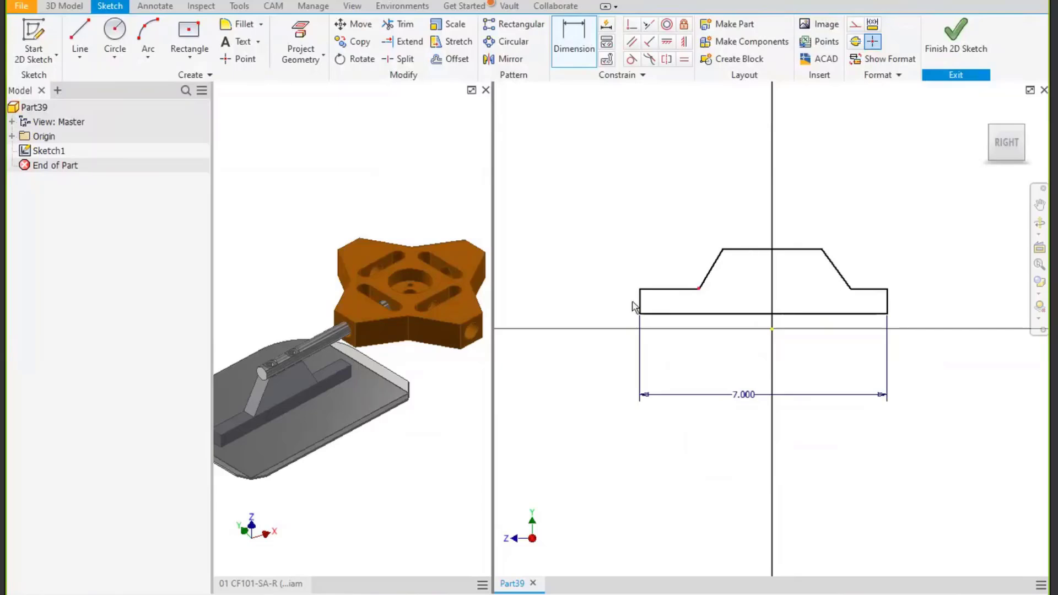
# Dimension the profile's overall height from base line to top edge with the named parameter standoffhgt=1.8.
pyautogui.click(651, 314)
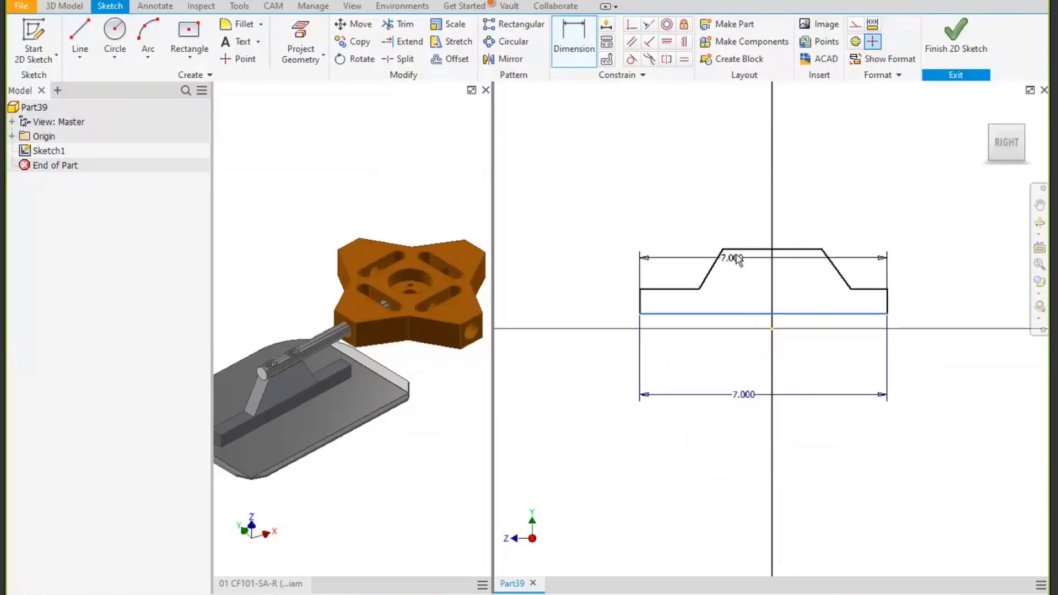
pyautogui.click(736, 250)
pyautogui.click(587, 284)
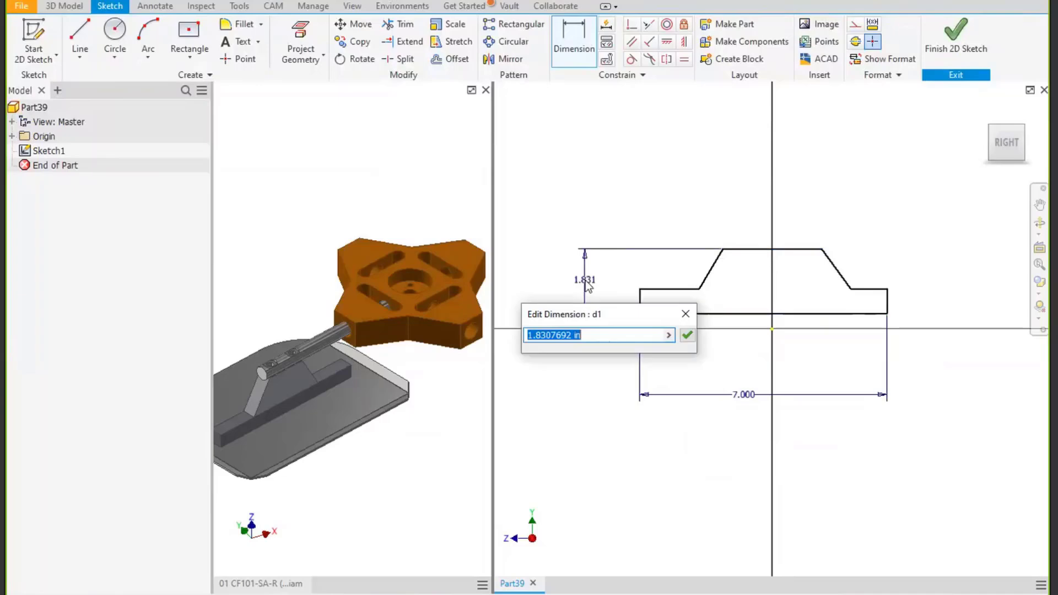
pyautogui.write('sta')
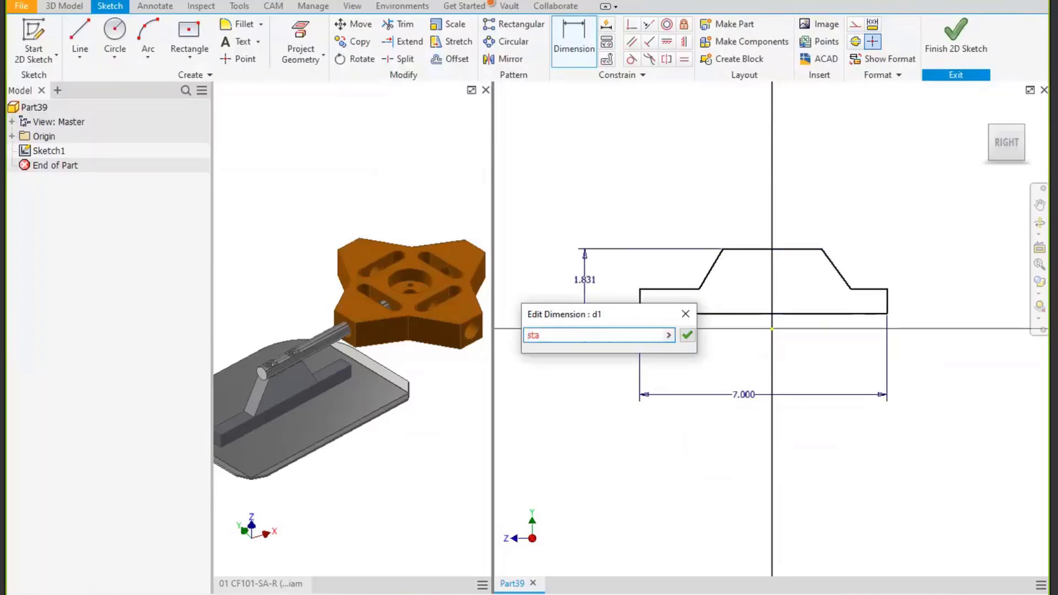
pyautogui.write('ndoffhgt=1.8')
pyautogui.press('Return')
# Dimension the height between the base line and the left shoulder line as .5 in.
pyautogui.click(653, 290)
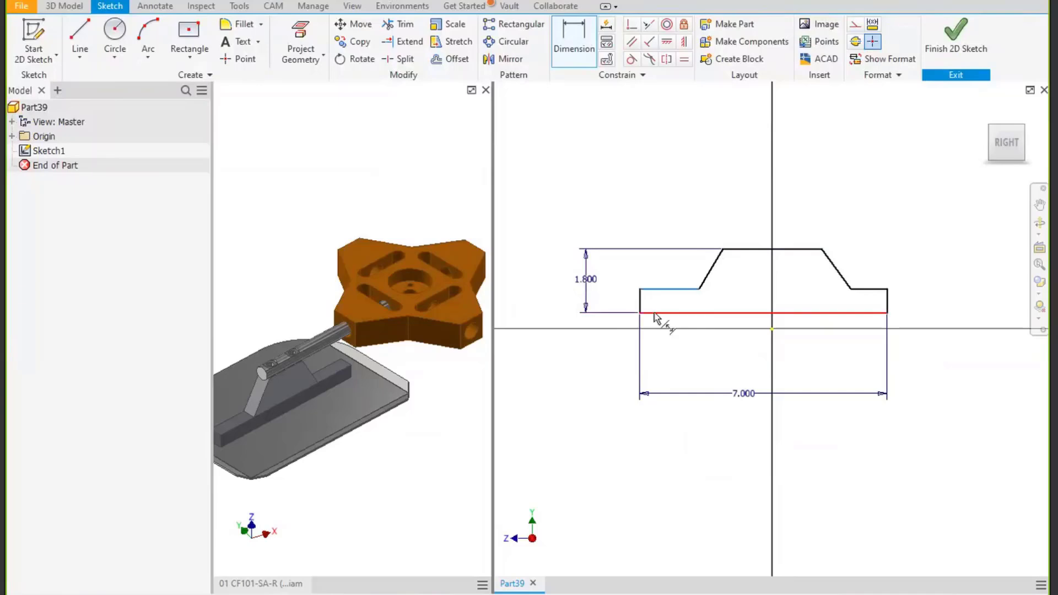
pyautogui.click(659, 313)
pyautogui.click(611, 301)
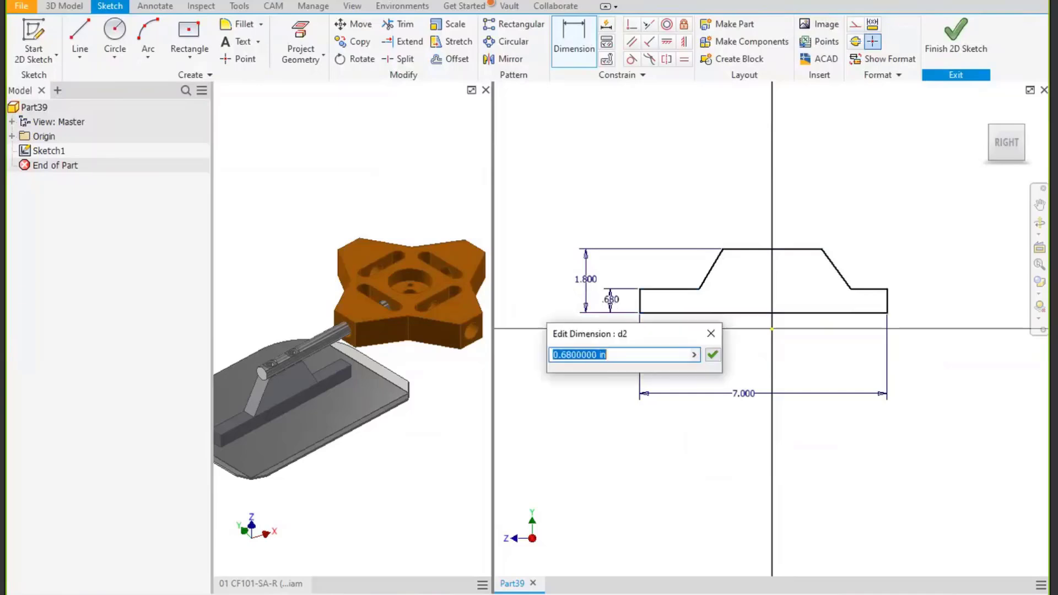
pyautogui.write('.5')
pyautogui.press('Return')
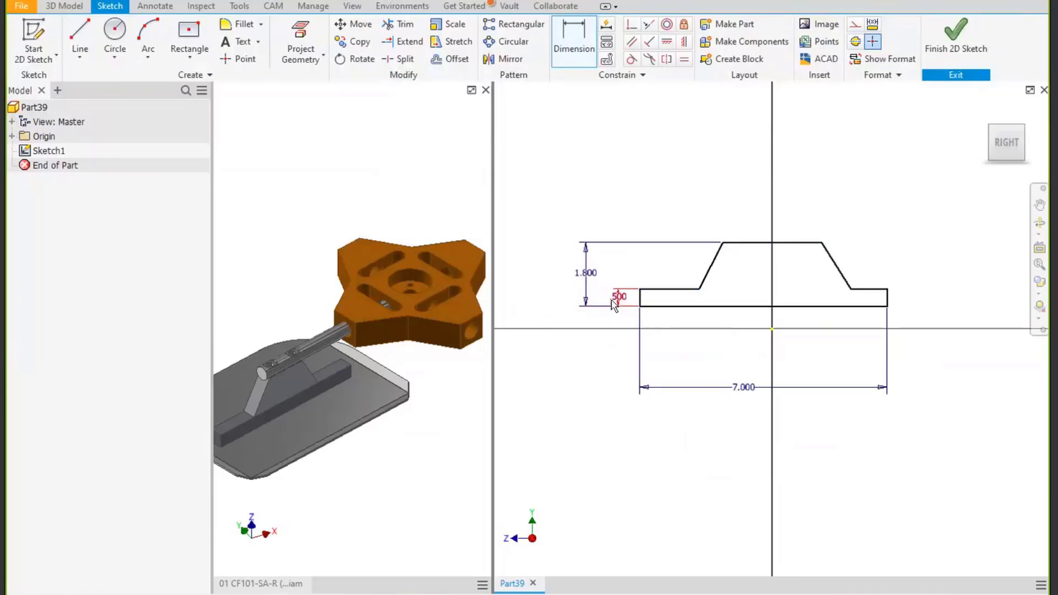
# Dimension the angle between the left shoulder line and the left sloped side as 120 degrees.
pyautogui.click(674, 288)
pyautogui.click(710, 268)
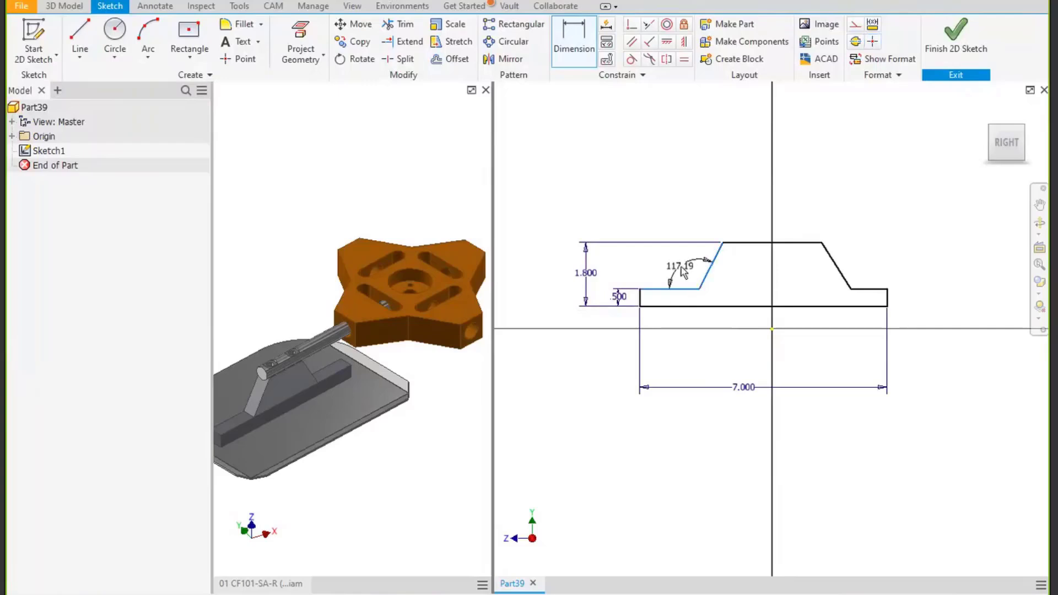
pyautogui.click(683, 271)
pyautogui.write('120')
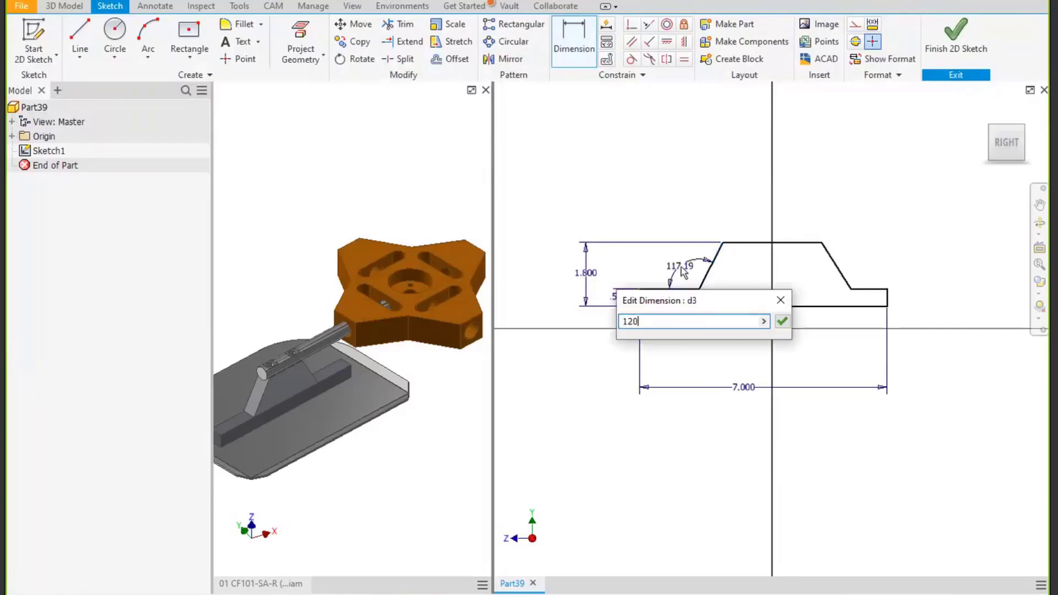
pyautogui.press('Return')
# Dimension the angle between the right sloped side and right shoulder line, linking it to the left angle's parameter d3.
pyautogui.click(838, 267)
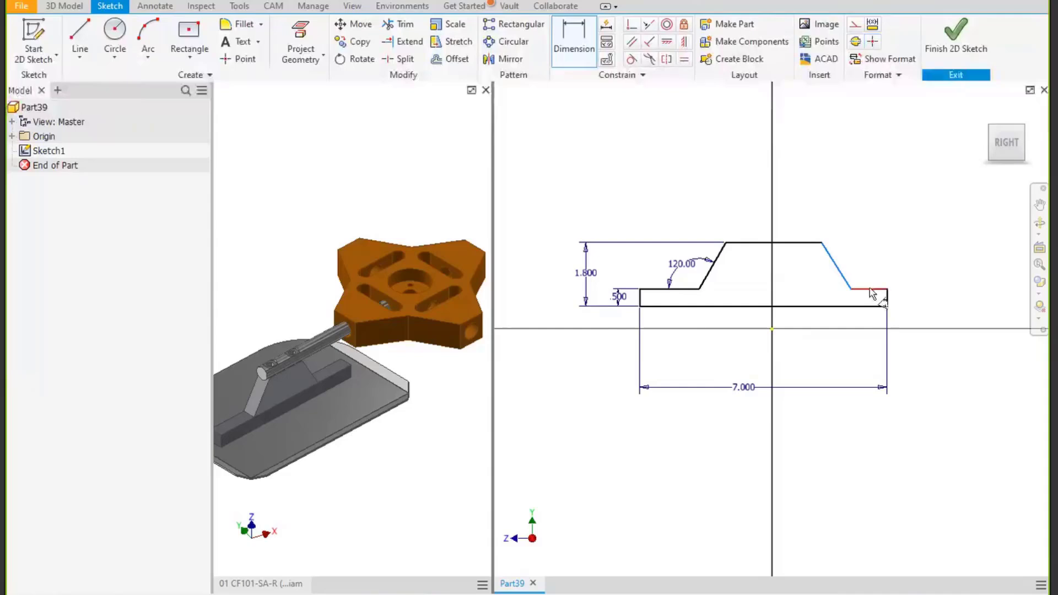
pyautogui.click(871, 290)
pyautogui.click(875, 269)
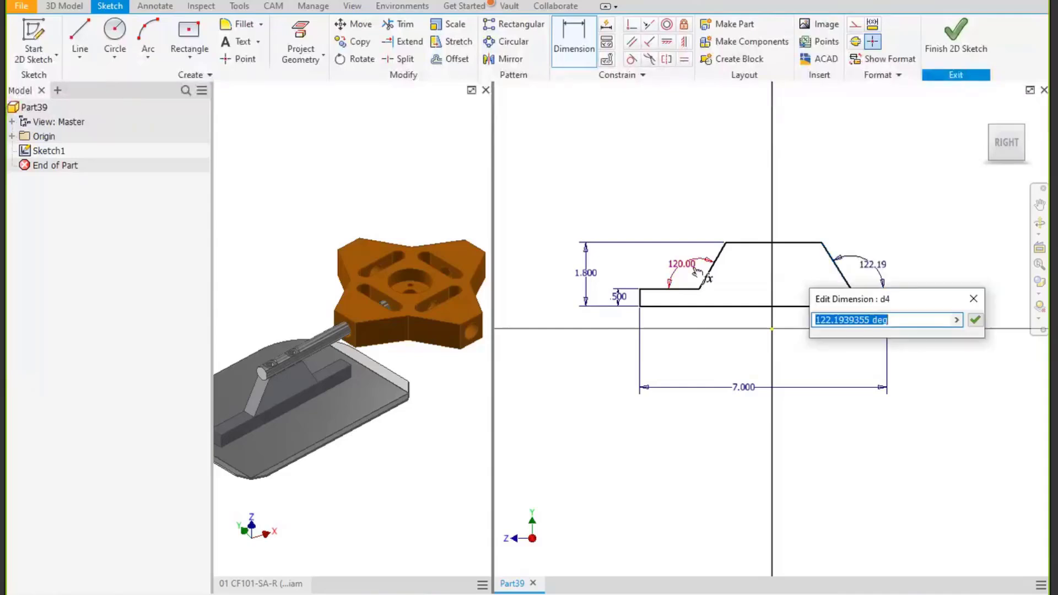
pyautogui.write('d3')
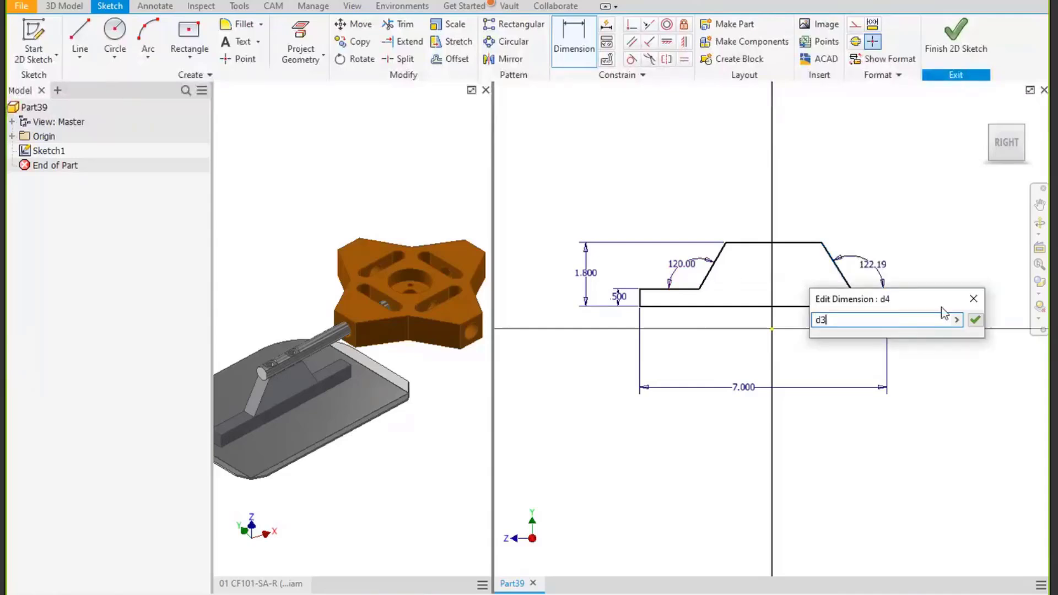
pyautogui.click(975, 321)
# Apply an Equal constraint between the left and right shoulder lines of the profile.
pyautogui.click(684, 59)
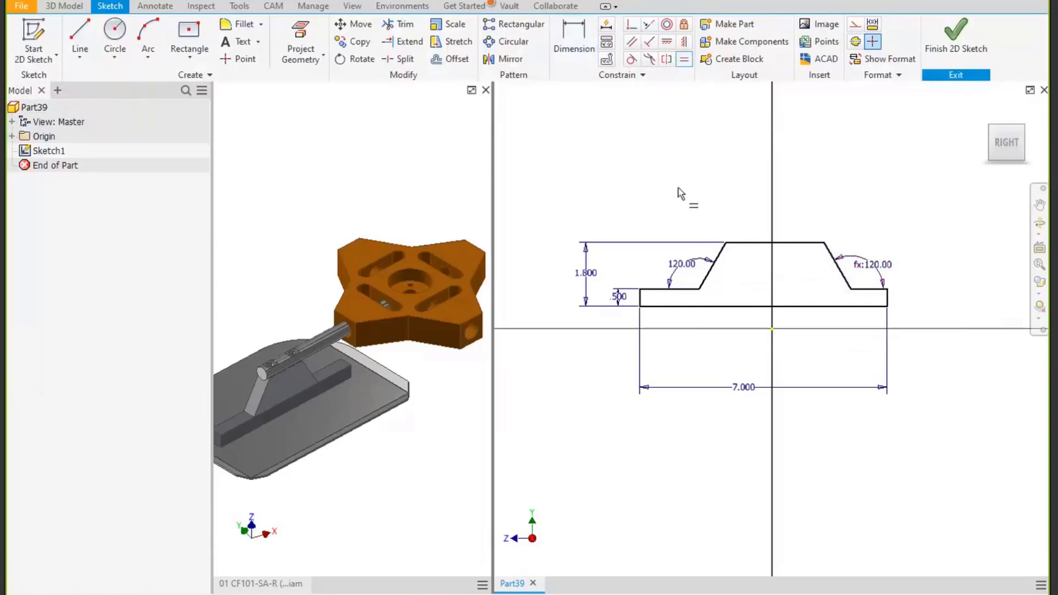
pyautogui.click(684, 290)
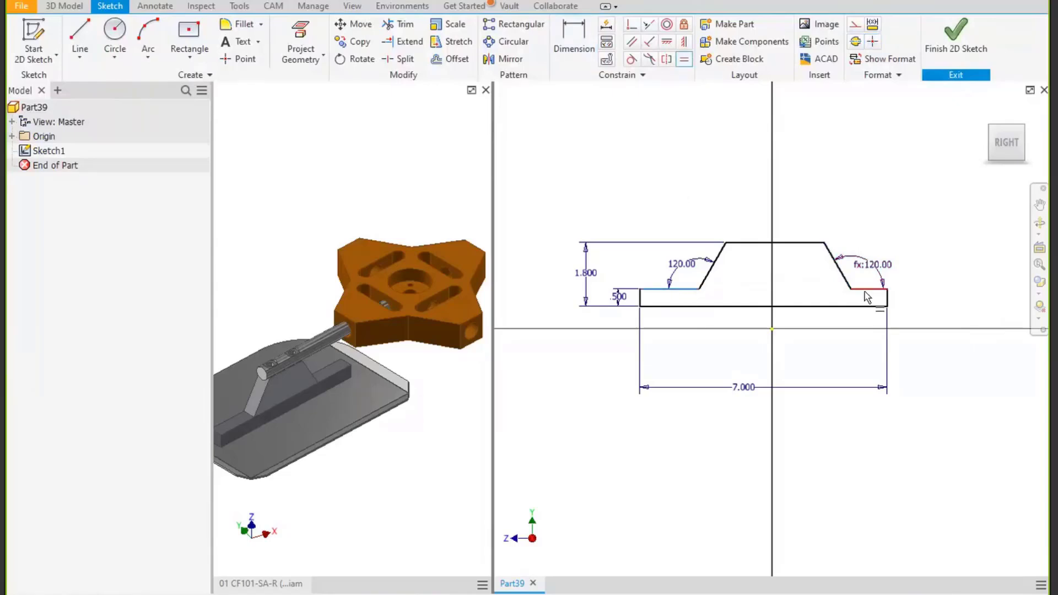
pyautogui.click(868, 297)
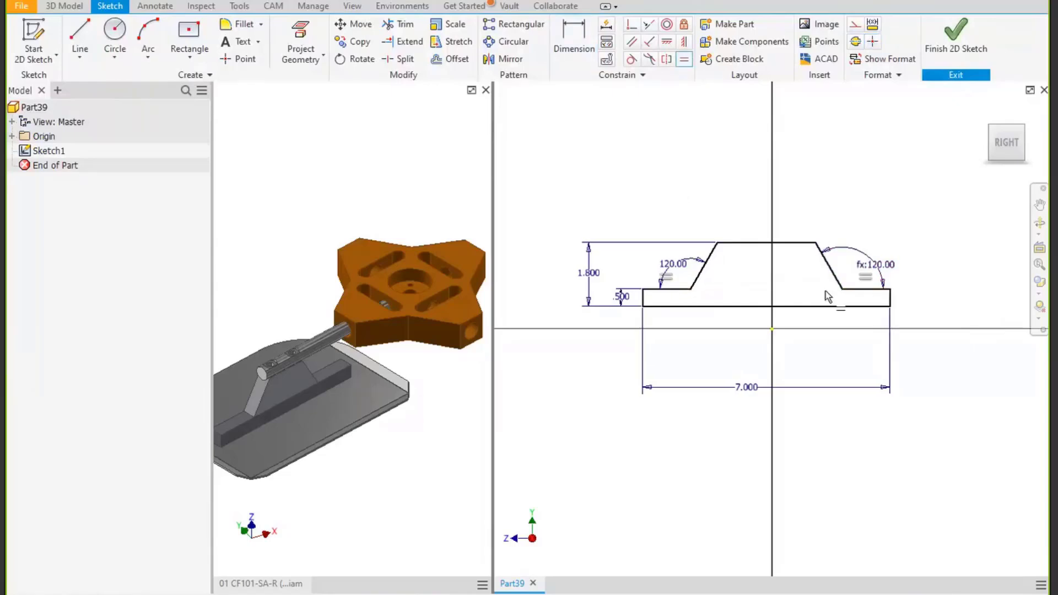
# Dimension the profile's top edge with the formula Standofflength/2.
pyautogui.click(572, 35)
pyautogui.click(756, 242)
pyautogui.click(754, 215)
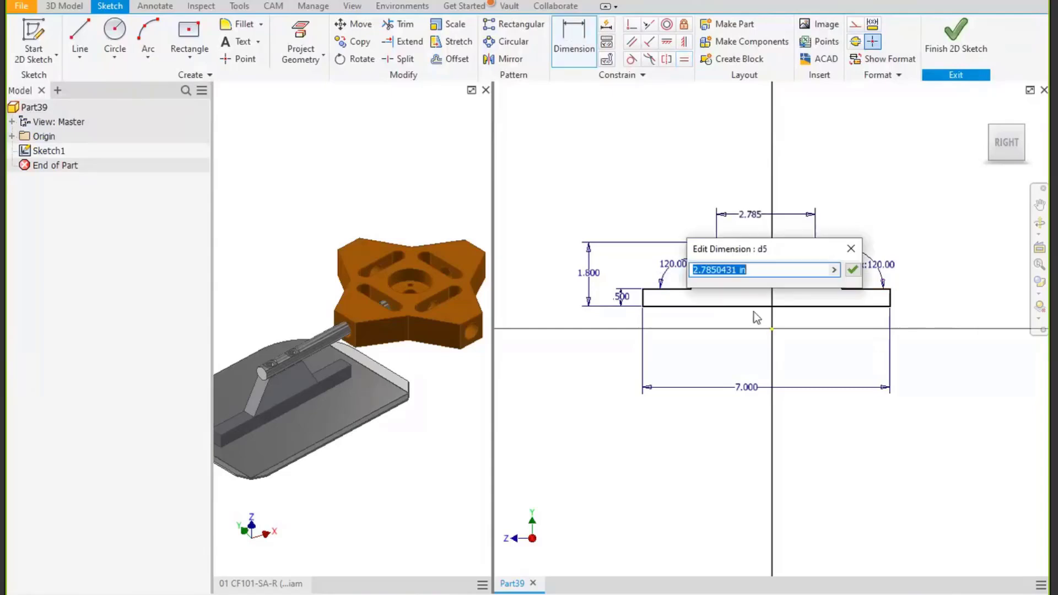
pyautogui.write('Standofflength')
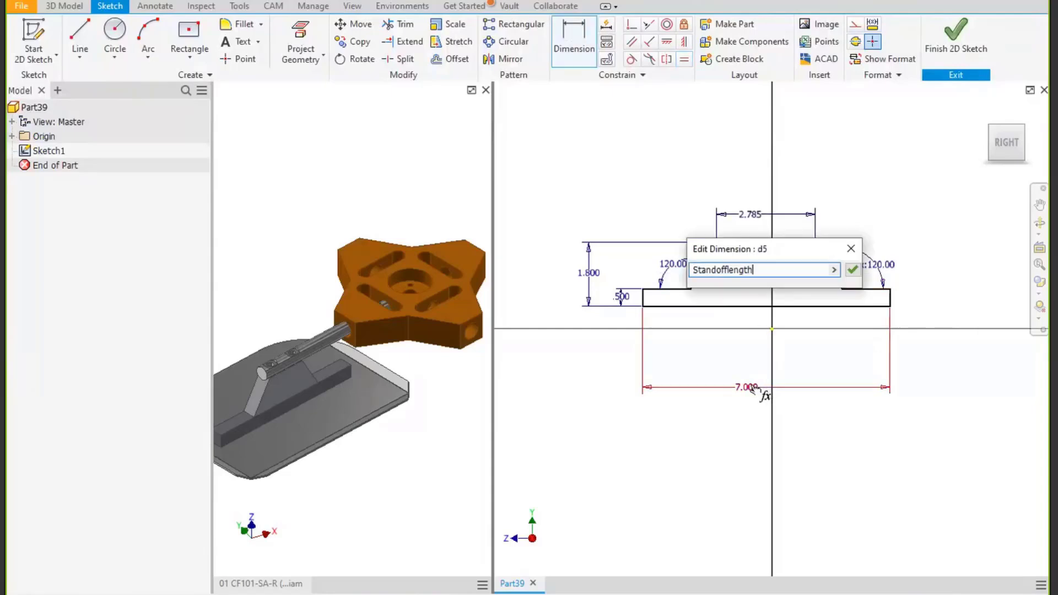
pyautogui.write('/2')
pyautogui.press('Return')
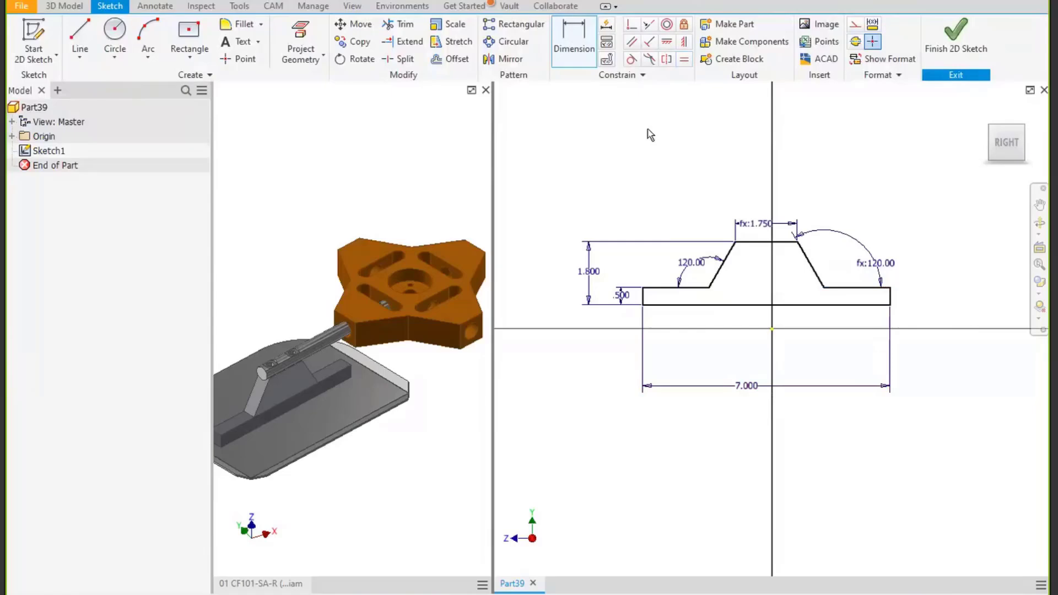
# Apply a Coincident constraint between the base line's midpoint and the sketch origin.
pyautogui.click(631, 24)
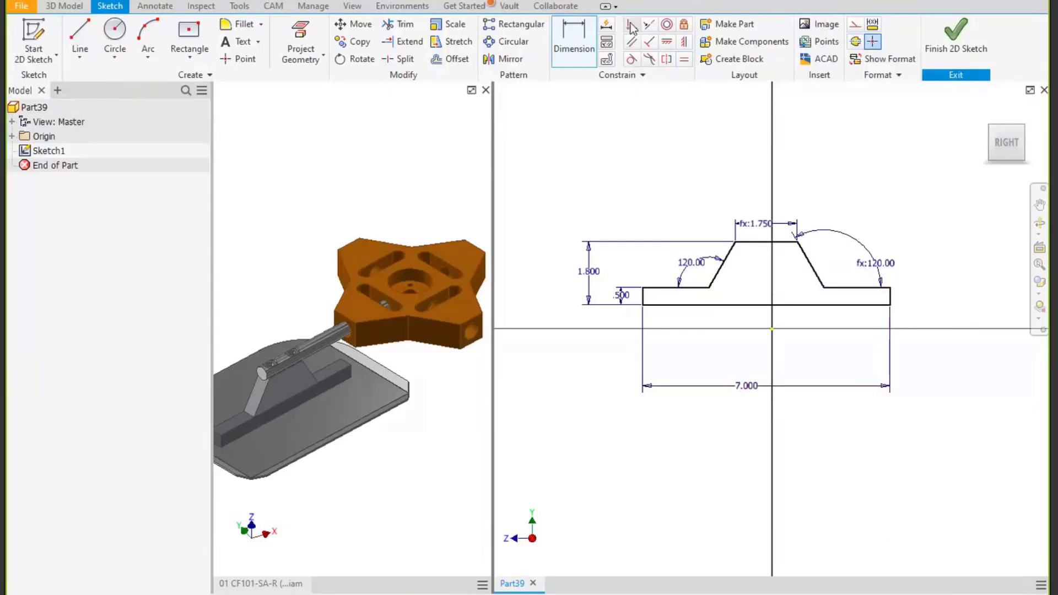
pyautogui.click(767, 304)
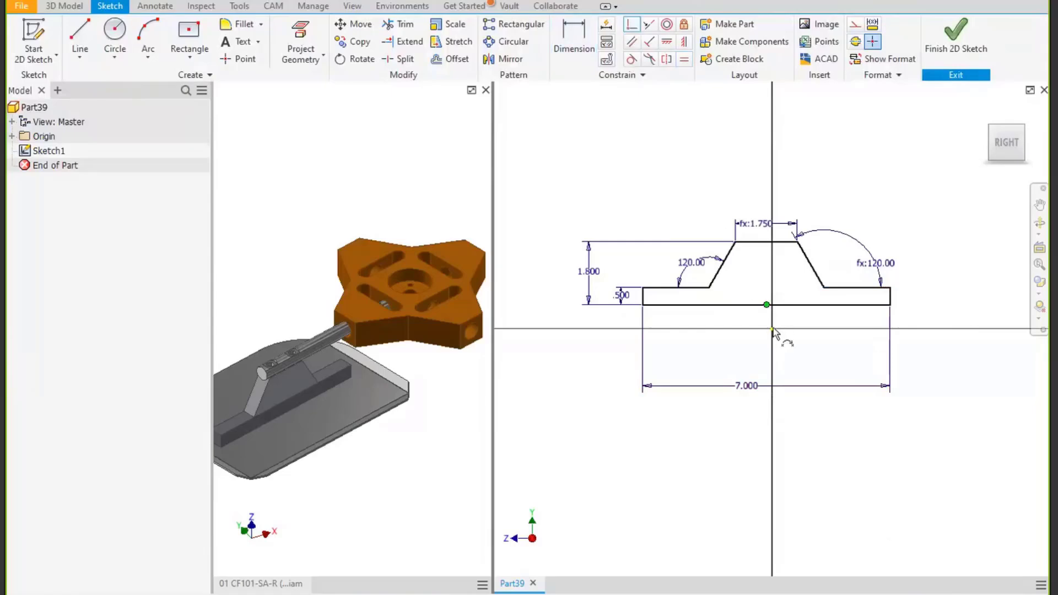
pyautogui.click(773, 329)
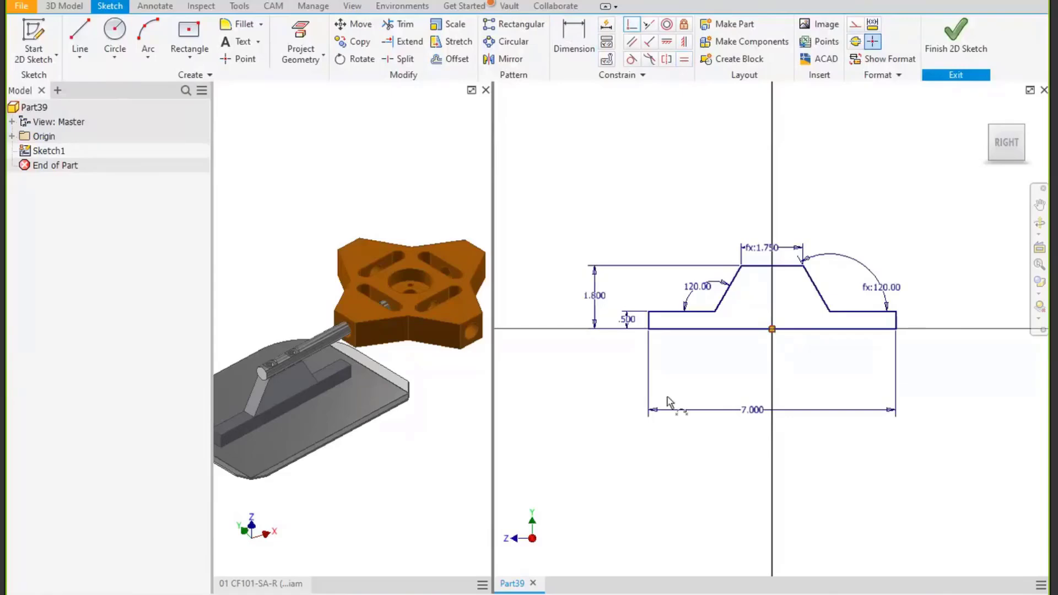
# Rename the profile sketch Standoff and finish the sketch.
pyautogui.keyDown('shift'); pyautogui.moveTo(666, 399); pyautogui.dragTo(689, 420, button='middle'); pyautogui.keyUp('shift')
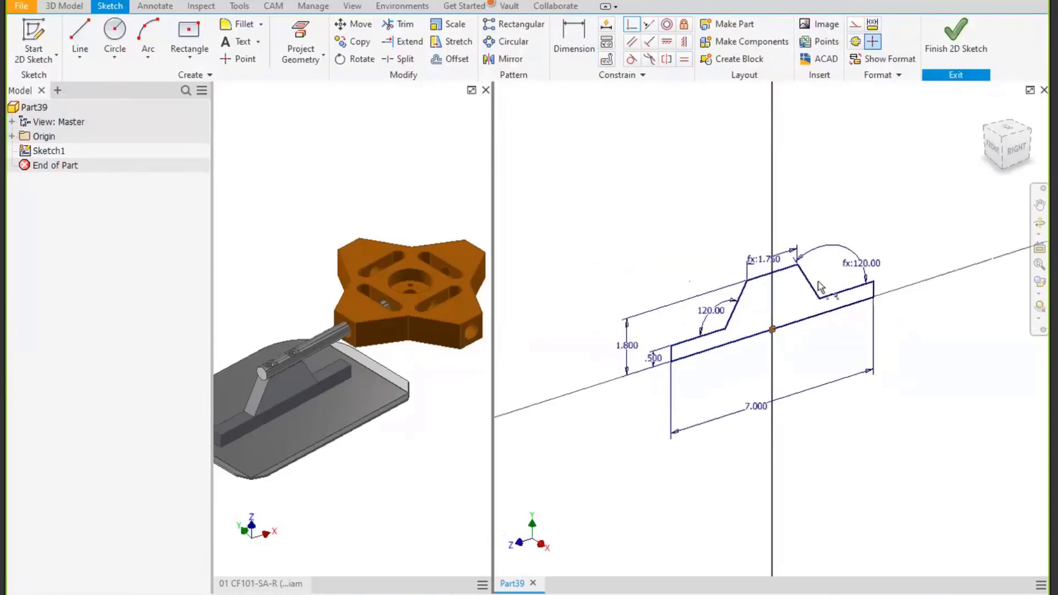
pyautogui.click(48, 151)
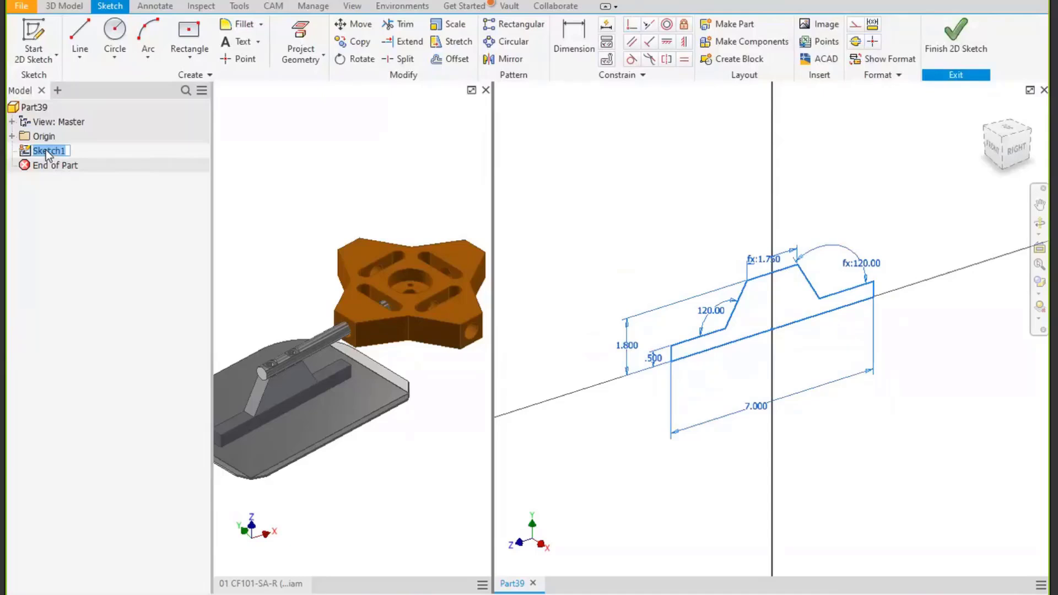
pyautogui.write('Standoff')
pyautogui.click(953, 34)
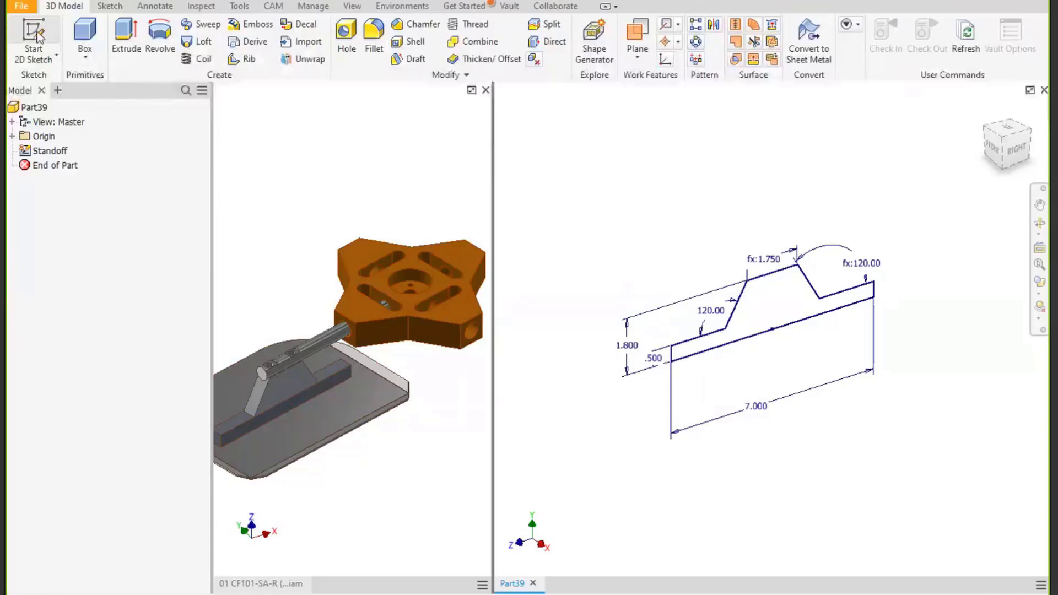
# Start a 2D sketch on the part's XZ plane and face it from the Top view.
pyautogui.click(12, 136)
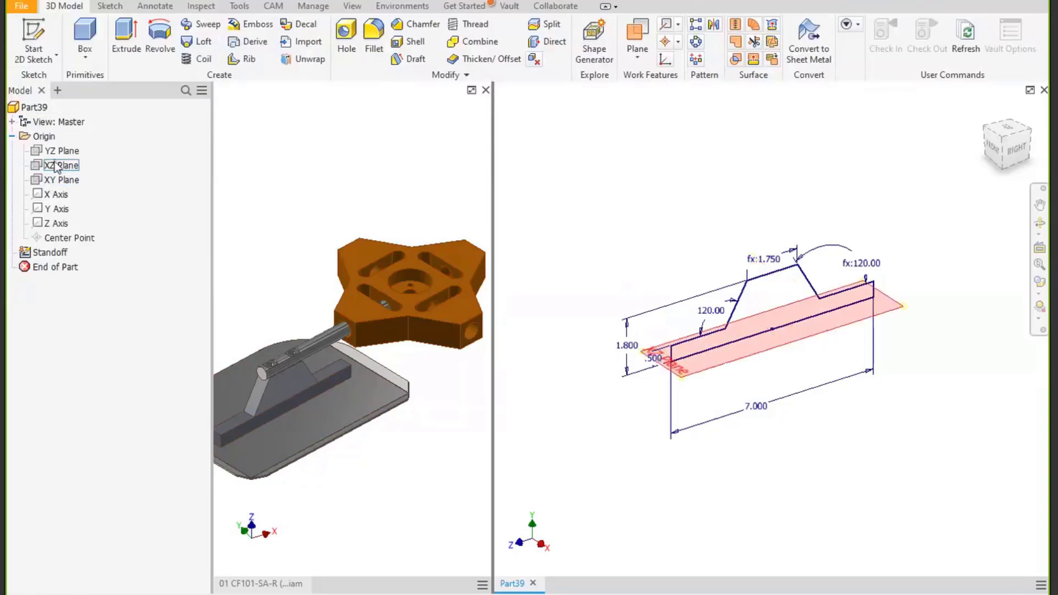
pyautogui.rightClick(56, 164)
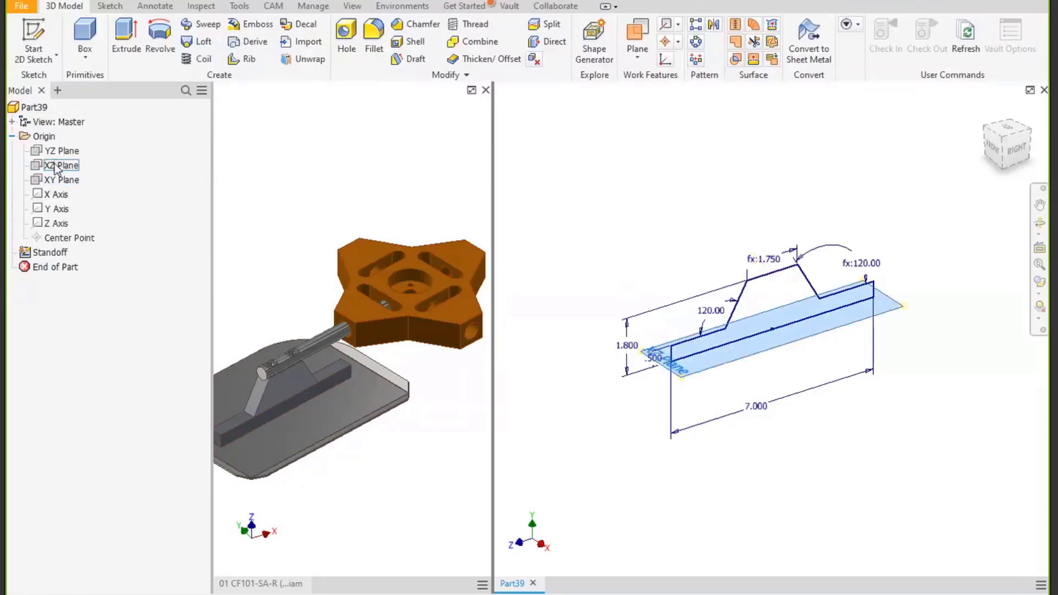
pyautogui.click(39, 35)
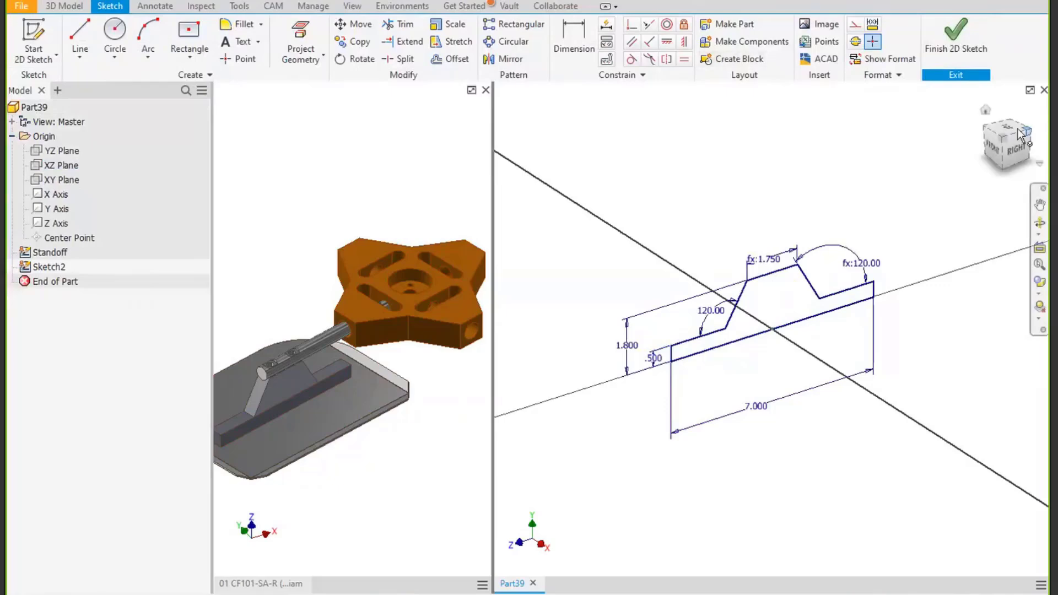
pyautogui.keyDown('shift'); pyautogui.moveTo(819, 287); pyautogui.dragTo(855, 314, button='middle'); pyautogui.keyUp('shift')
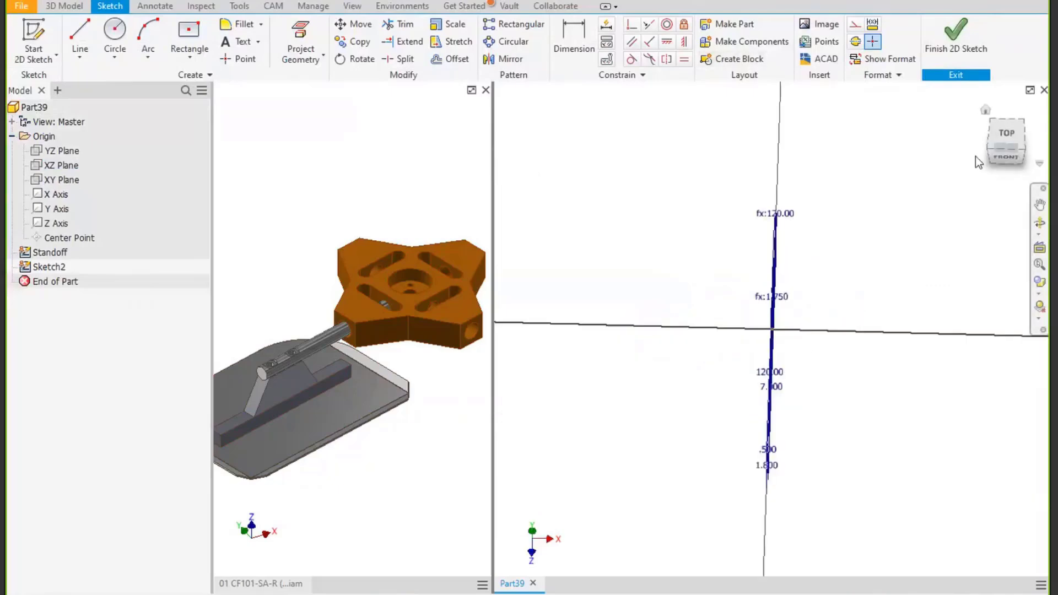
pyautogui.click(1006, 139)
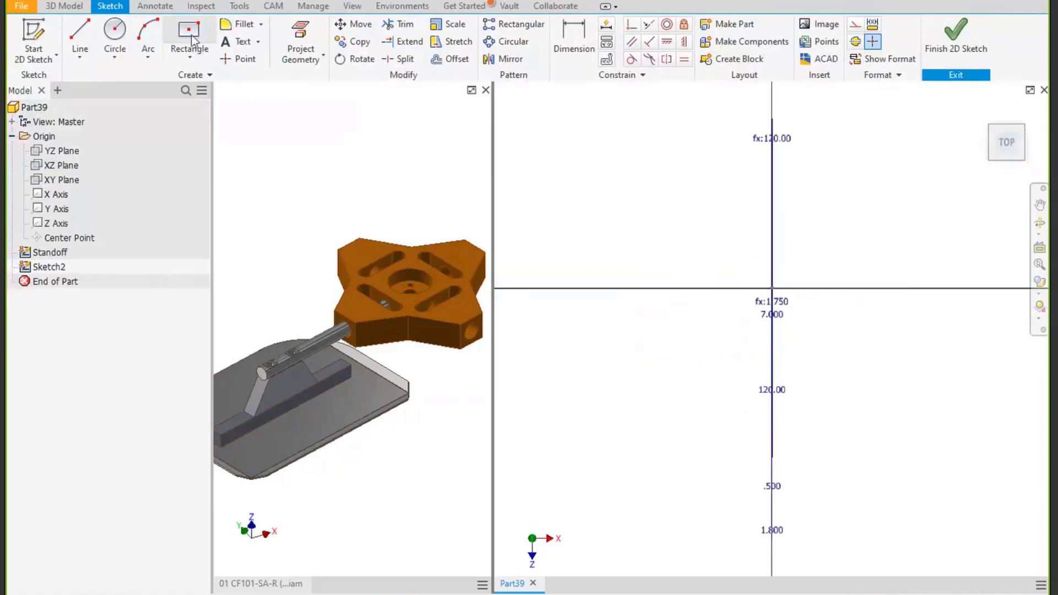
# Draw a two-point rectangle about 4.67 in wide and 7.83 in tall around the standoff profile.
pyautogui.click(188, 57)
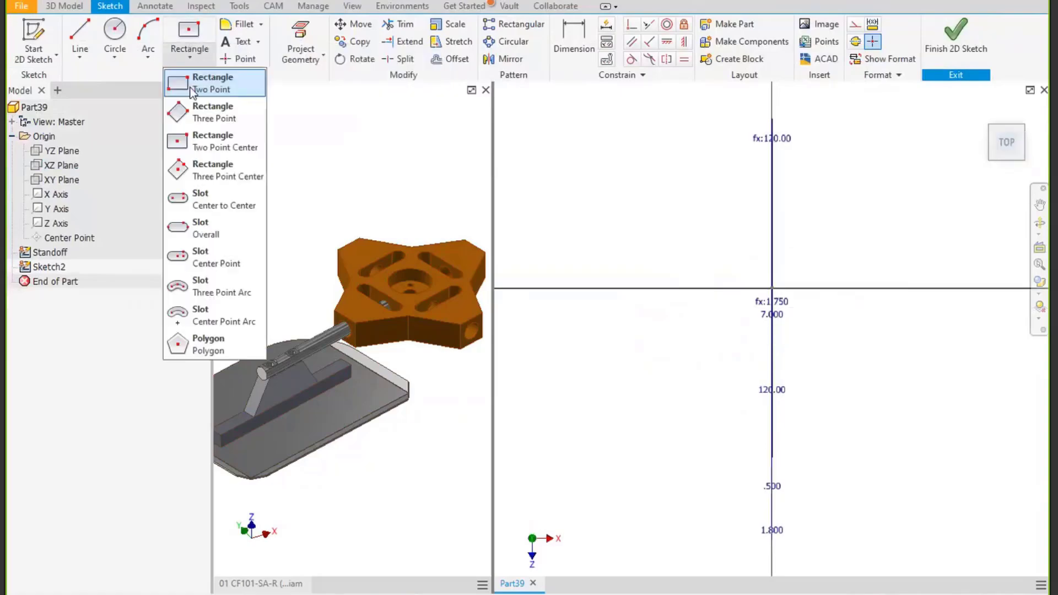
pyautogui.click(212, 83)
pyautogui.click(665, 116)
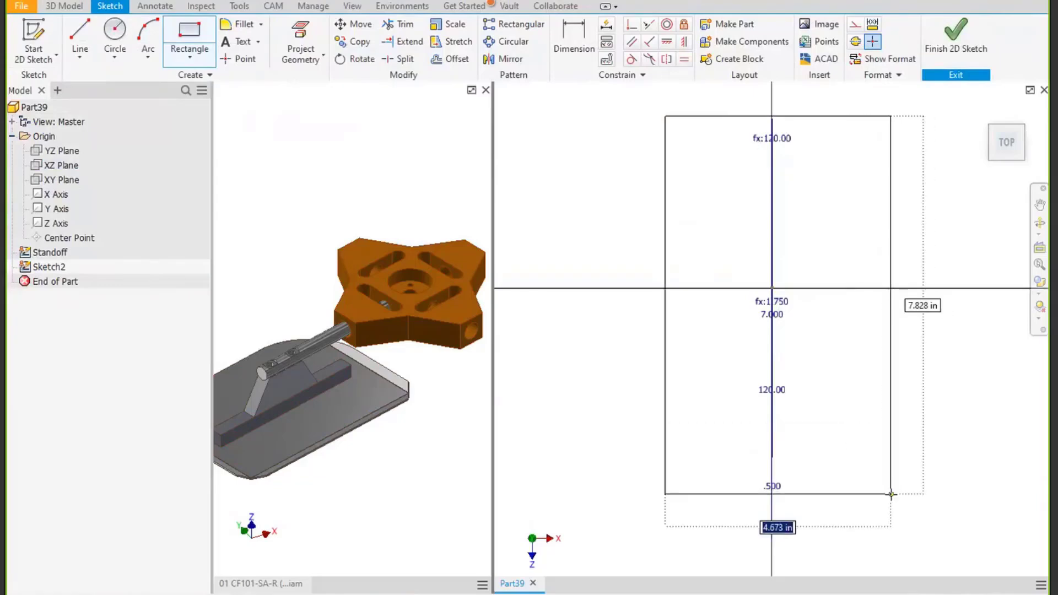
pyautogui.click(892, 495)
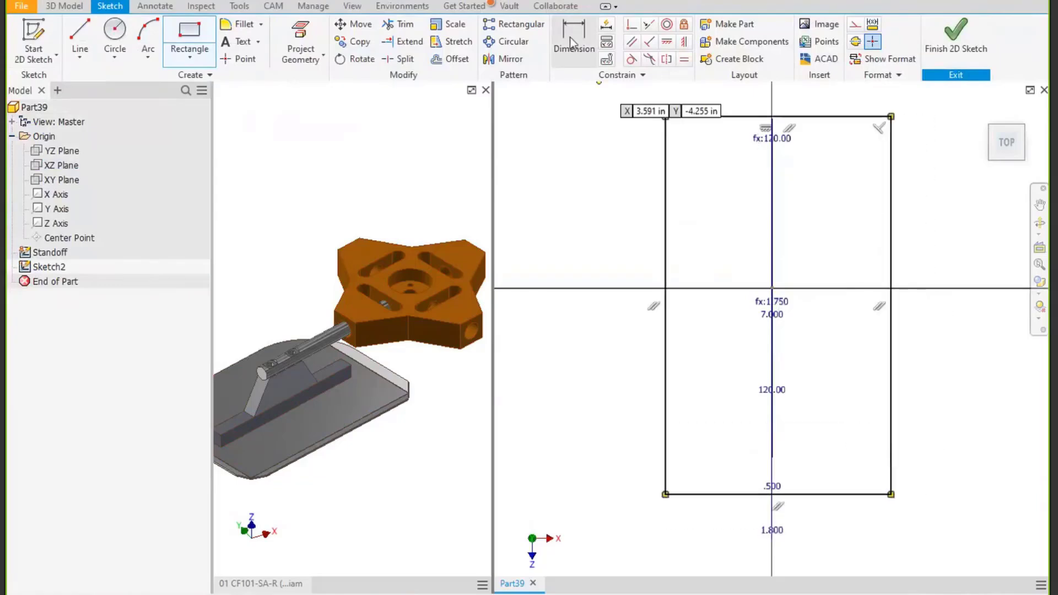
# Dimension the rectangle's left vertical side with the named parameter Trowellength=7.
pyautogui.click(584, 61)
pyautogui.click(666, 202)
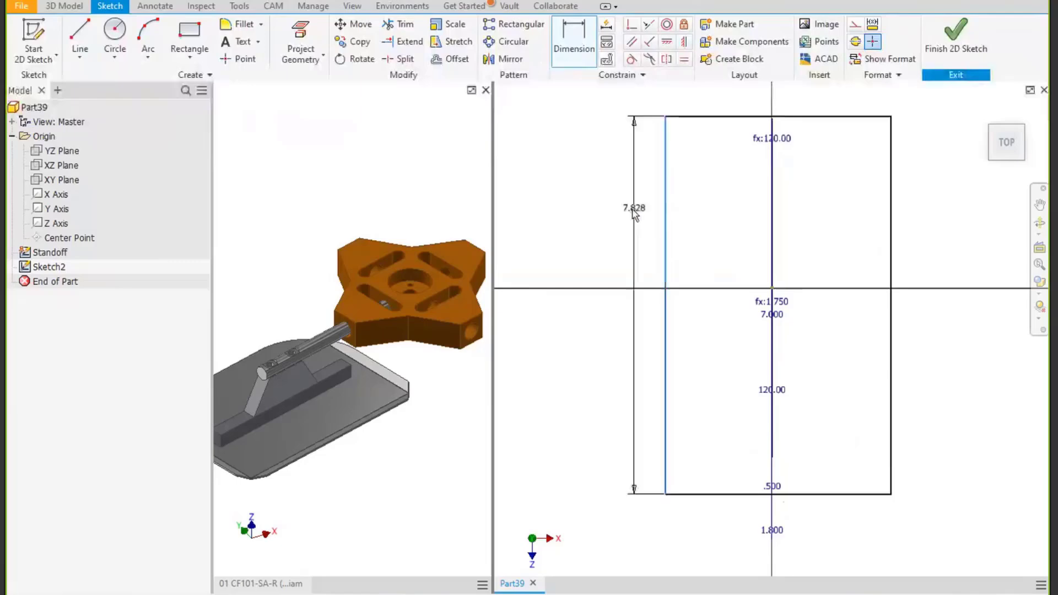
pyautogui.click(585, 235)
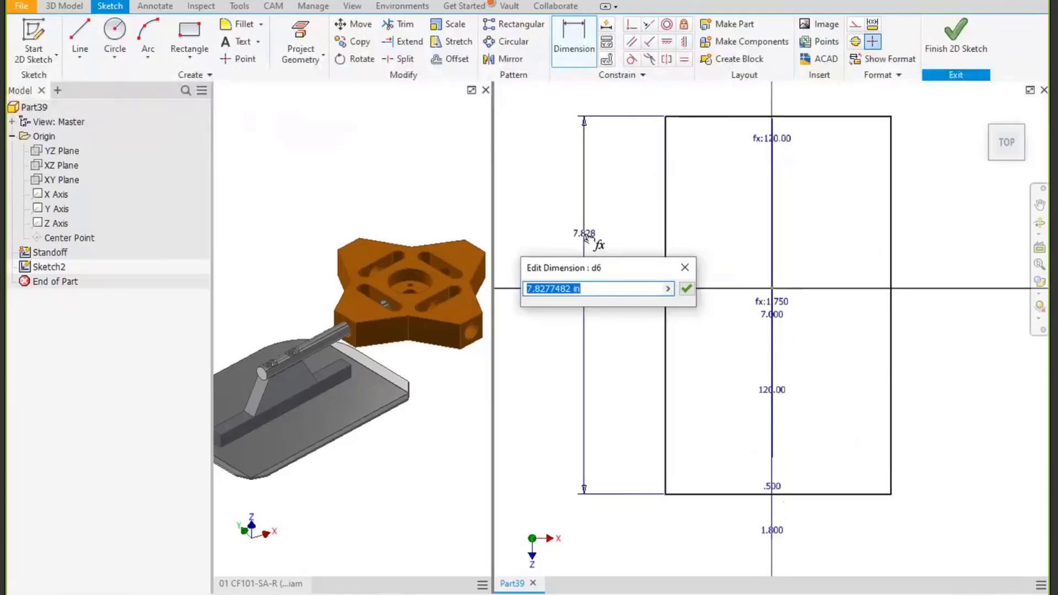
pyautogui.write('Tro')
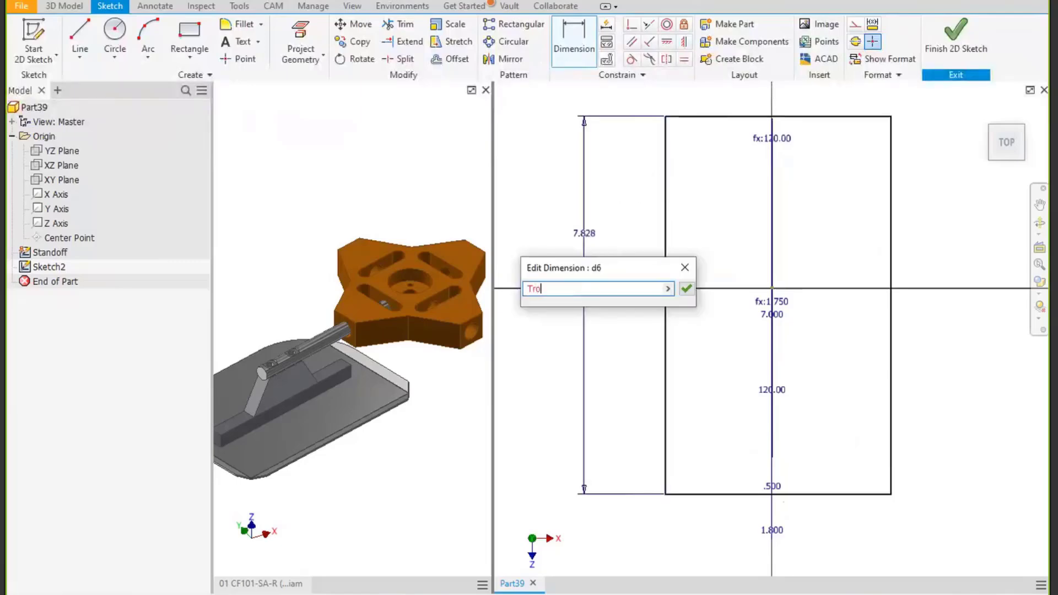
pyautogui.write('wellength=7')
pyautogui.press('Return')
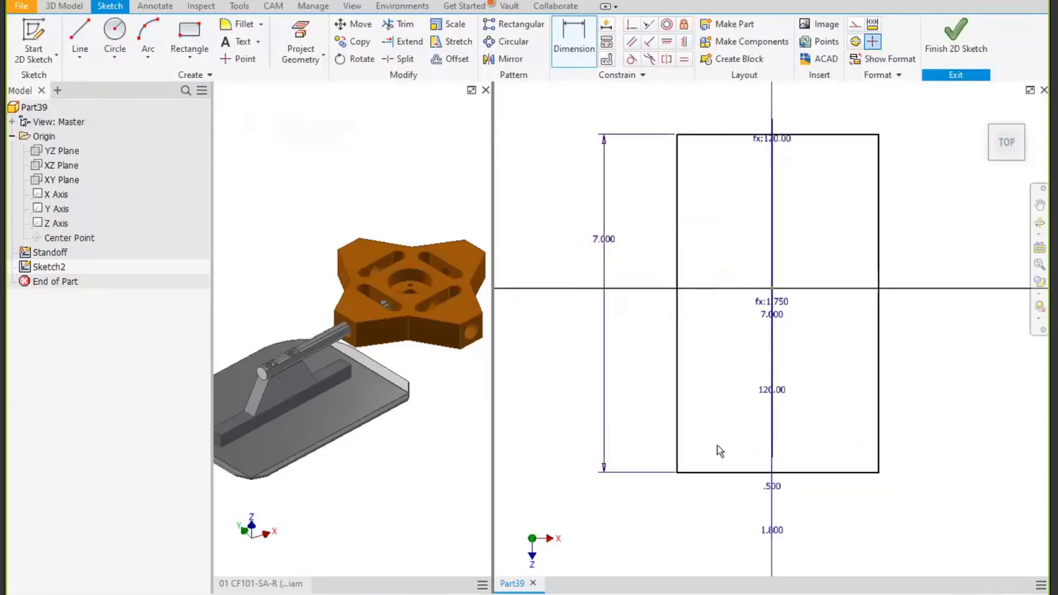
# Dimension the rectangle's bottom side with the named parameter Trowelwidth=5.
pyautogui.click(719, 472)
pyautogui.click(739, 566)
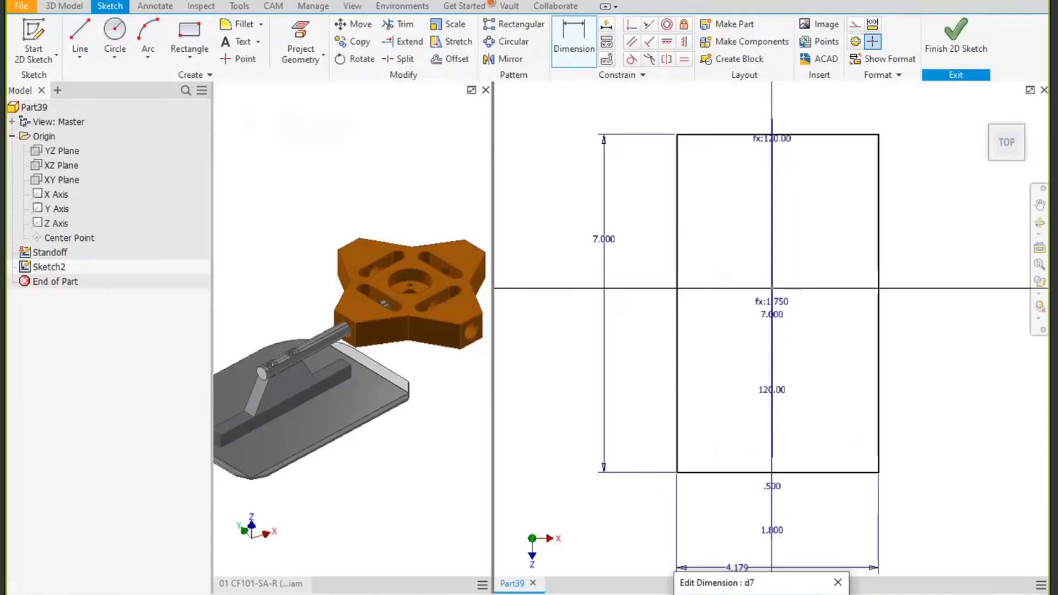
pyautogui.press('Return')
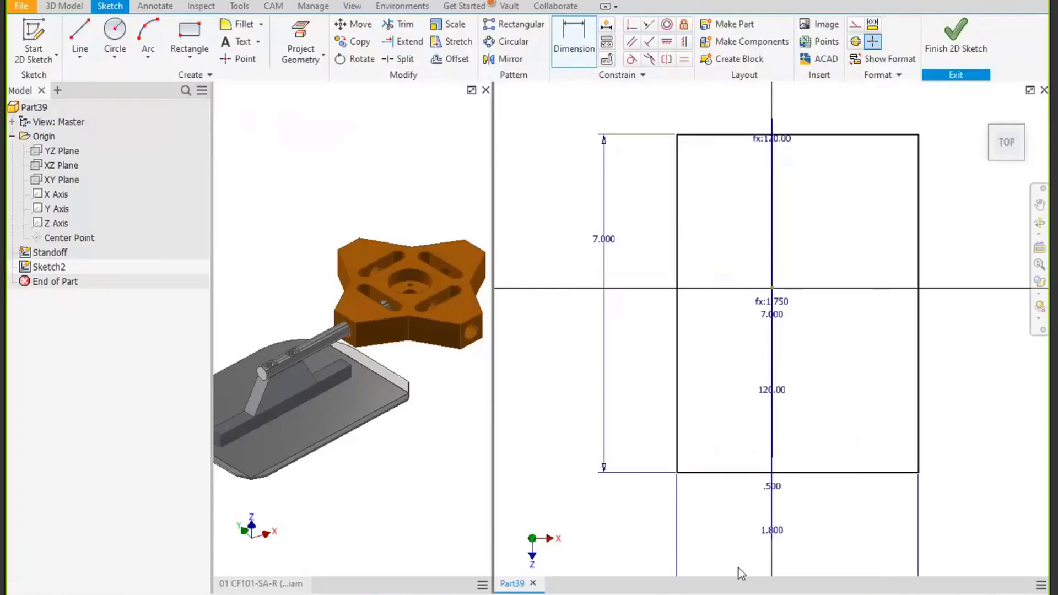
# Dimension the distance from the sketch origin to the rectangle's top side as Trowellength/2.
pyautogui.click(771, 288)
pyautogui.click(706, 134)
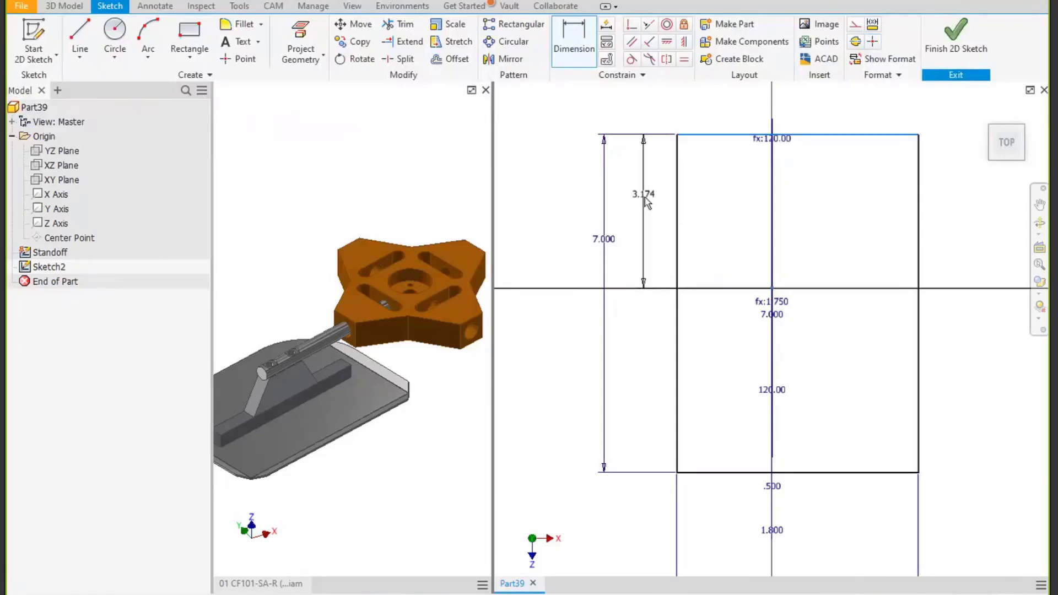
pyautogui.click(648, 208)
pyautogui.write('Trowellength')
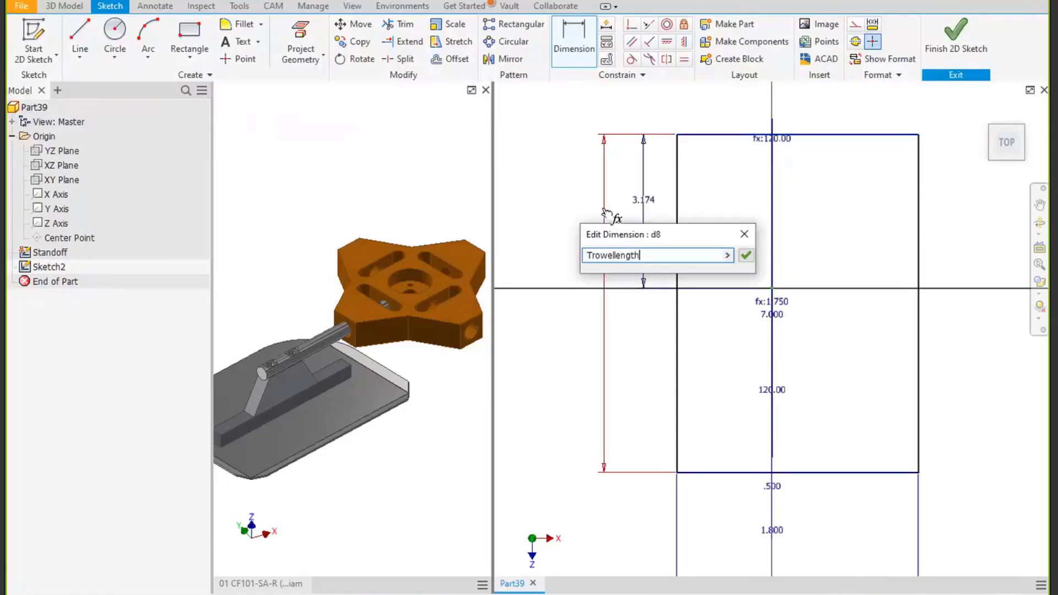
pyautogui.write('/2')
pyautogui.press('Return')
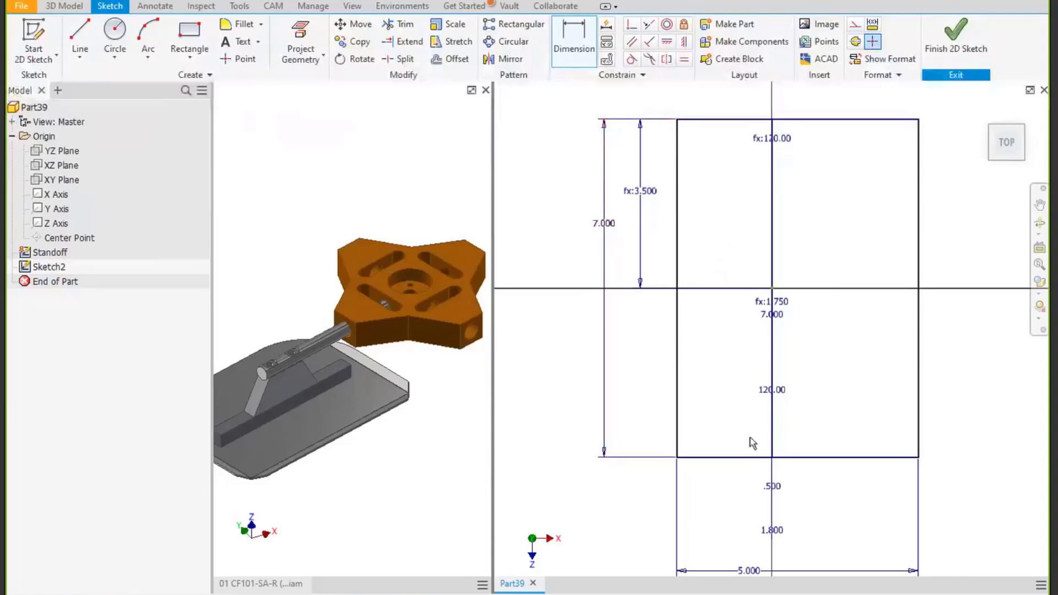
# Dimension the horizontal distance from the rectangle's left side to the center axis as Trowelwidth/2.
pyautogui.click(681, 408)
pyautogui.click(772, 487)
pyautogui.click(716, 503)
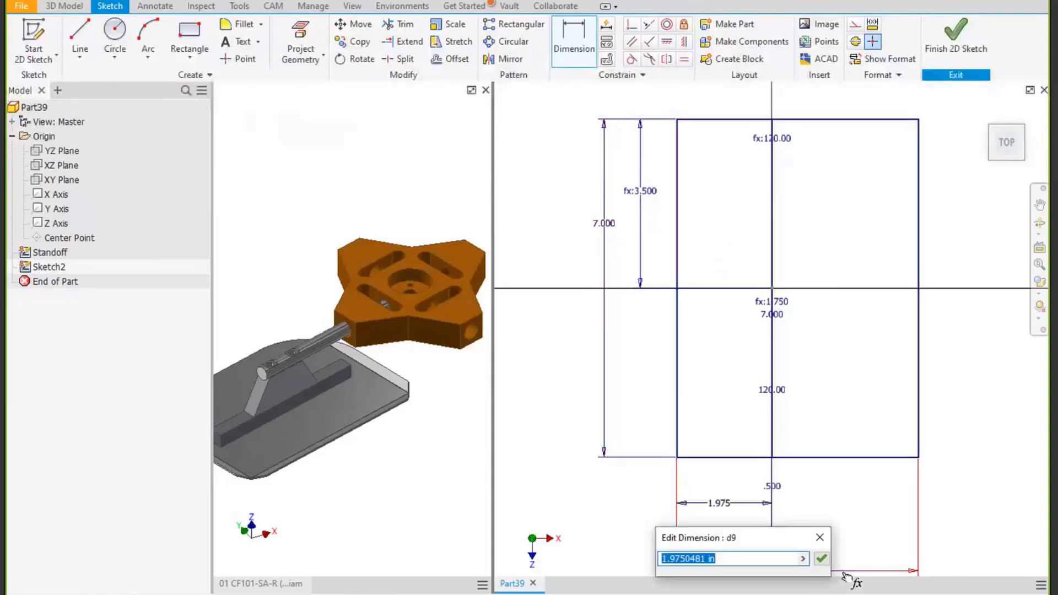
pyautogui.write('Trowelwidth/2')
pyautogui.press('Return')
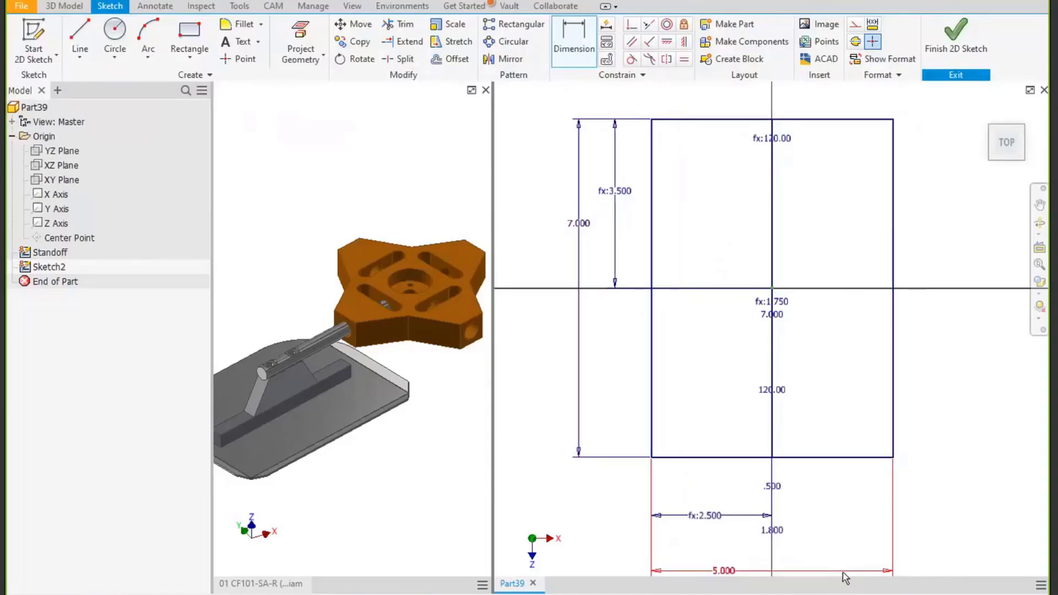
pyautogui.press('Escape')
# Rename the rectangle sketch Trowel and finish the sketch.
pyautogui.moveTo(836, 487)
pyautogui.keyDown('shift'); pyautogui.mouseDown(button='middle')
pyautogui.moveTo(814, 435)
pyautogui.moveTo(822, 416)
pyautogui.moveTo(799, 386)
pyautogui.moveTo(732, 382)
pyautogui.moveTo(756, 399)
pyautogui.moveTo(738, 386)
pyautogui.mouseUp(button='middle'); pyautogui.keyUp('shift')
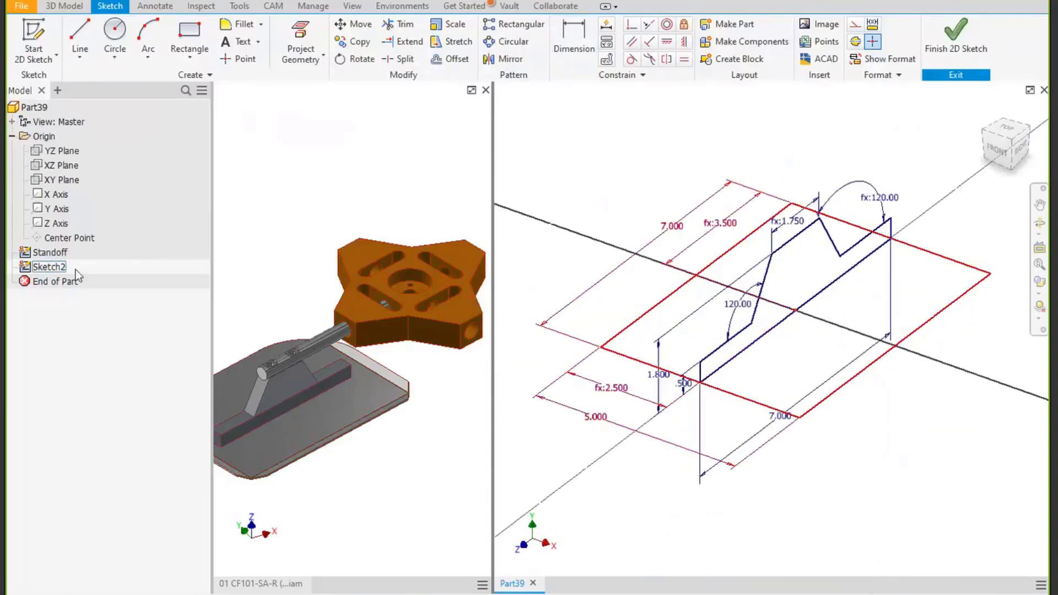
pyautogui.click(58, 270)
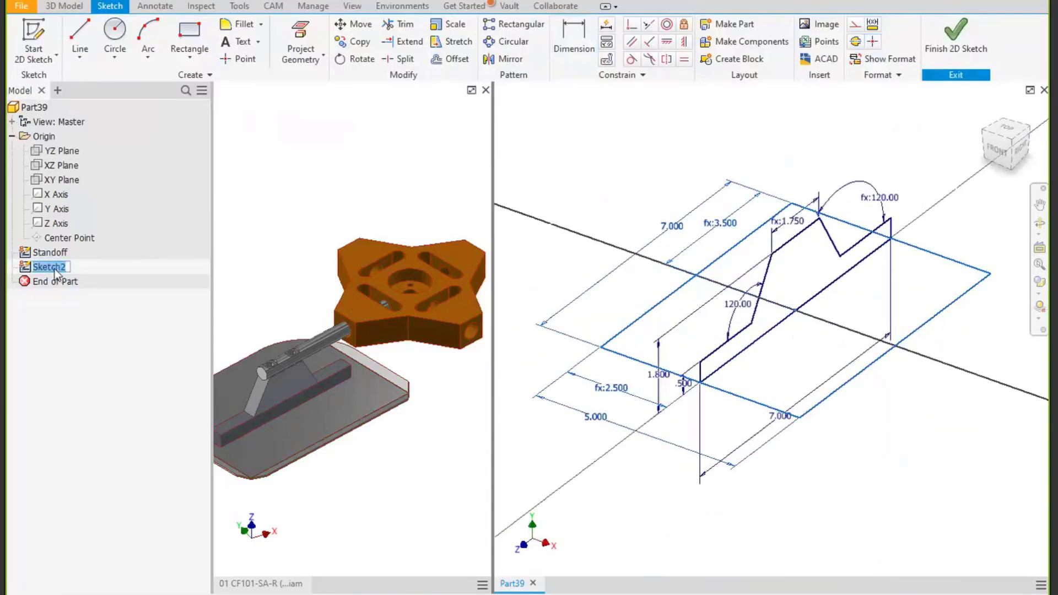
pyautogui.write('Trowel')
pyautogui.press('Return')
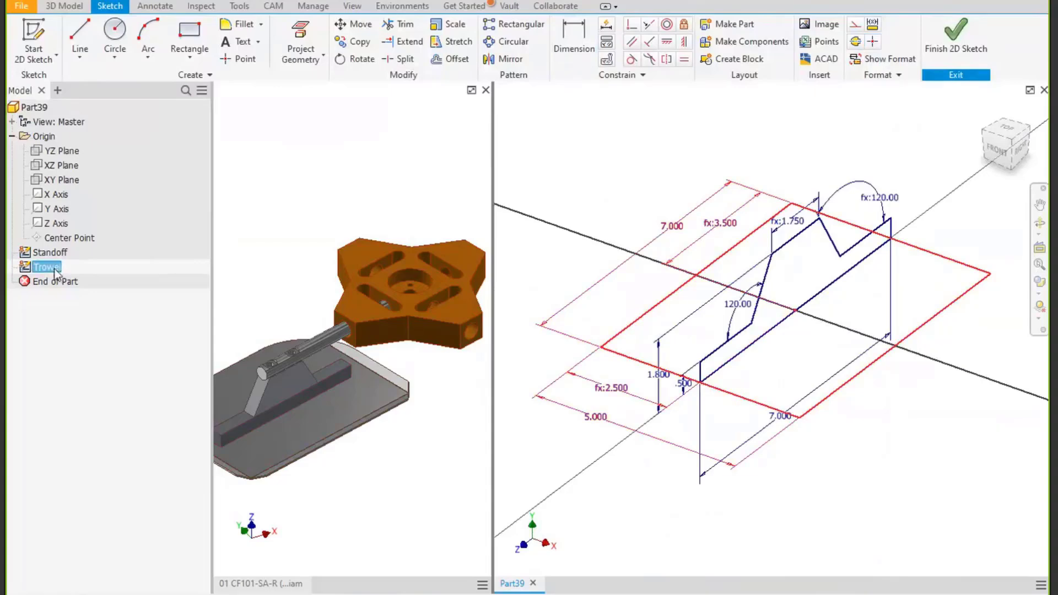
pyautogui.click(956, 33)
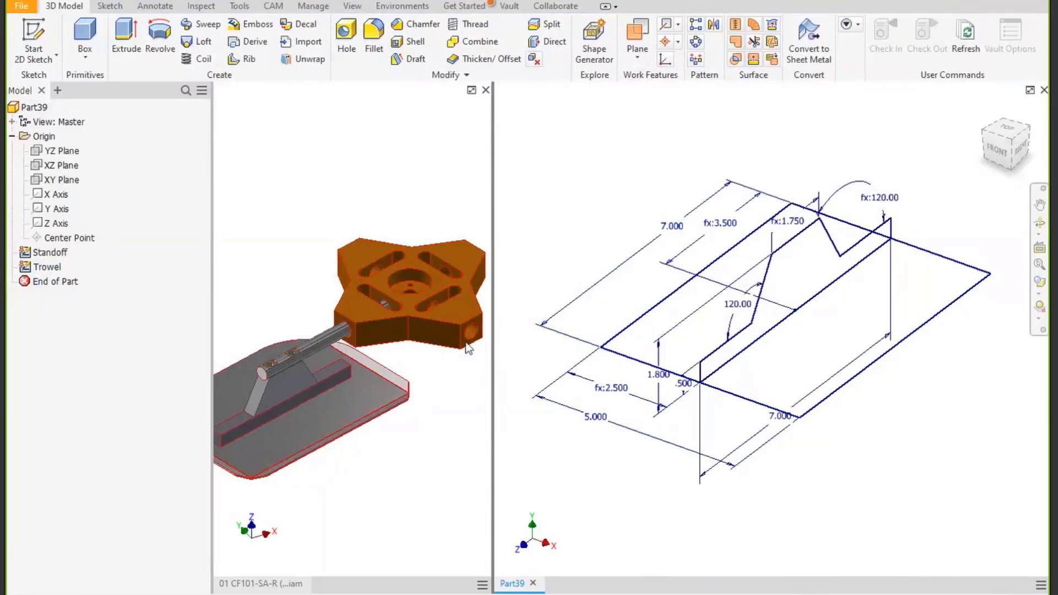
# Start a 2D sketch on a new work plane offset upward from the XZ plane to the top of the standoff profile.
pyautogui.keyDown('shift'); pyautogui.moveTo(667, 345); pyautogui.dragTo(619, 305, button='middle'); pyautogui.keyUp('shift')
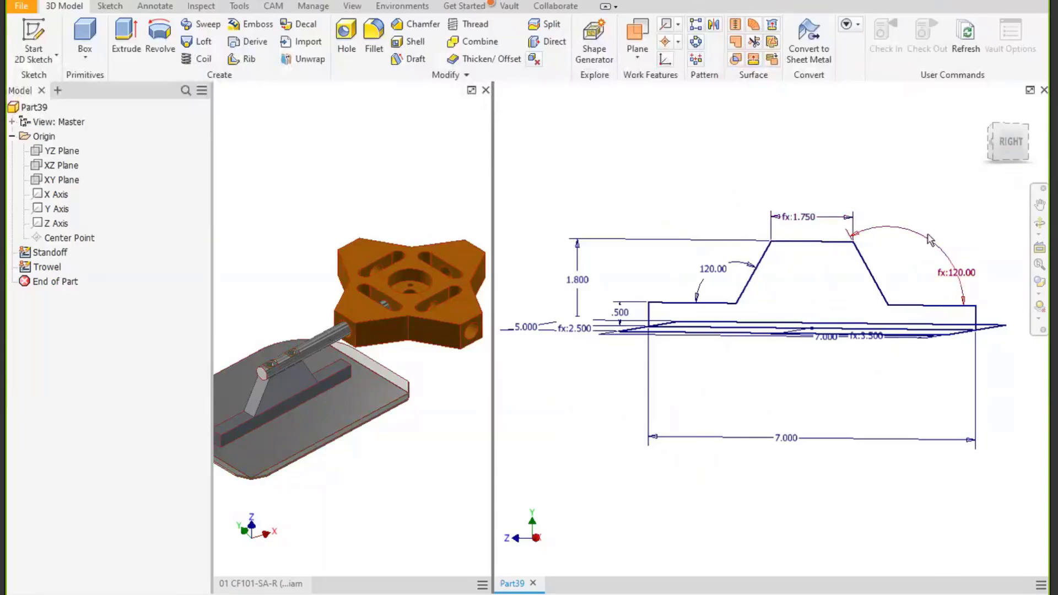
pyautogui.moveTo(829, 246)
pyautogui.keyDown('shift'); pyautogui.mouseDown(button='middle')
pyautogui.moveTo(791, 251)
pyautogui.moveTo(811, 263)
pyautogui.moveTo(796, 259)
pyautogui.mouseUp(button='middle'); pyautogui.keyUp('shift')
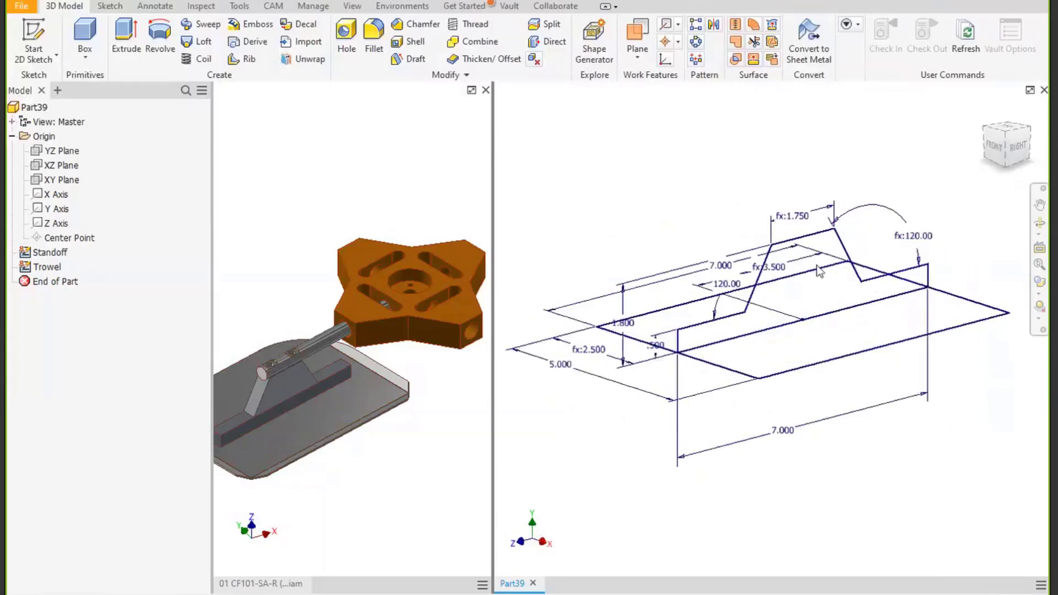
pyautogui.rightClick(38, 164)
pyautogui.click(69, 253)
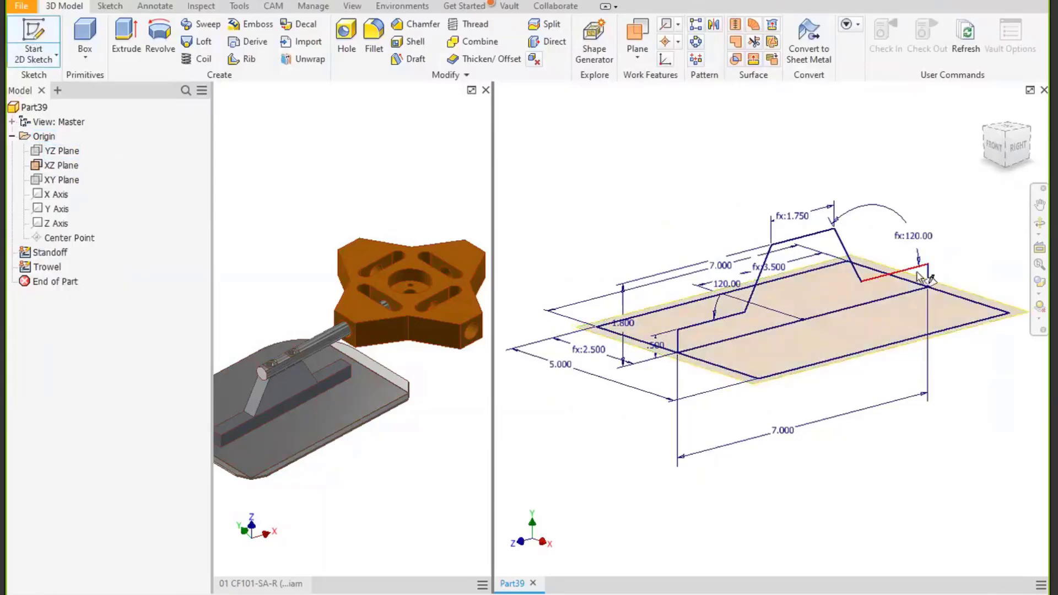
pyautogui.moveTo(972, 294); pyautogui.dragTo(959, 212)
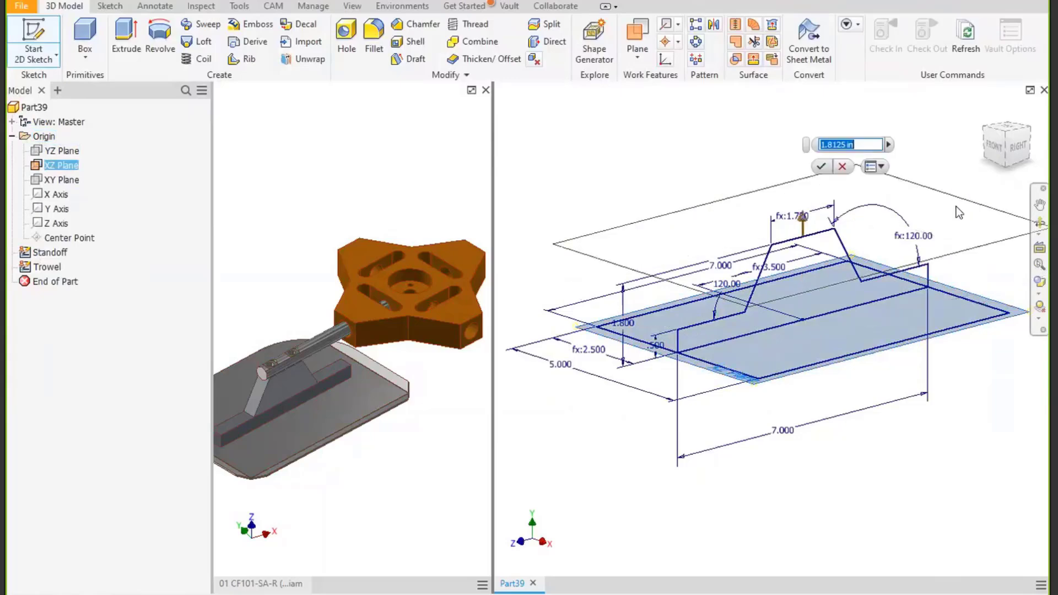
pyautogui.press('Return')
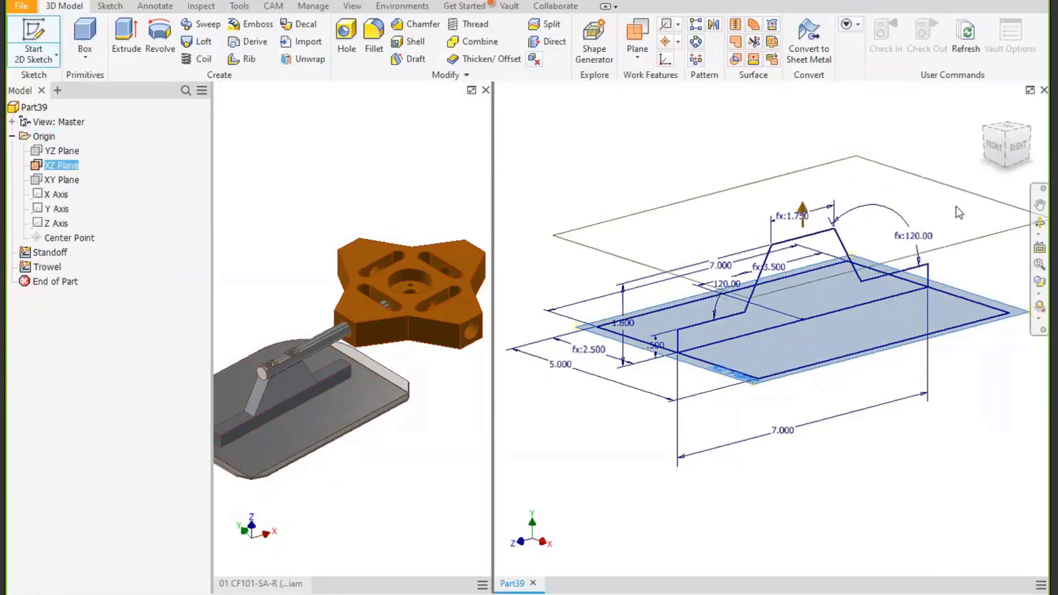
pyautogui.click(959, 212)
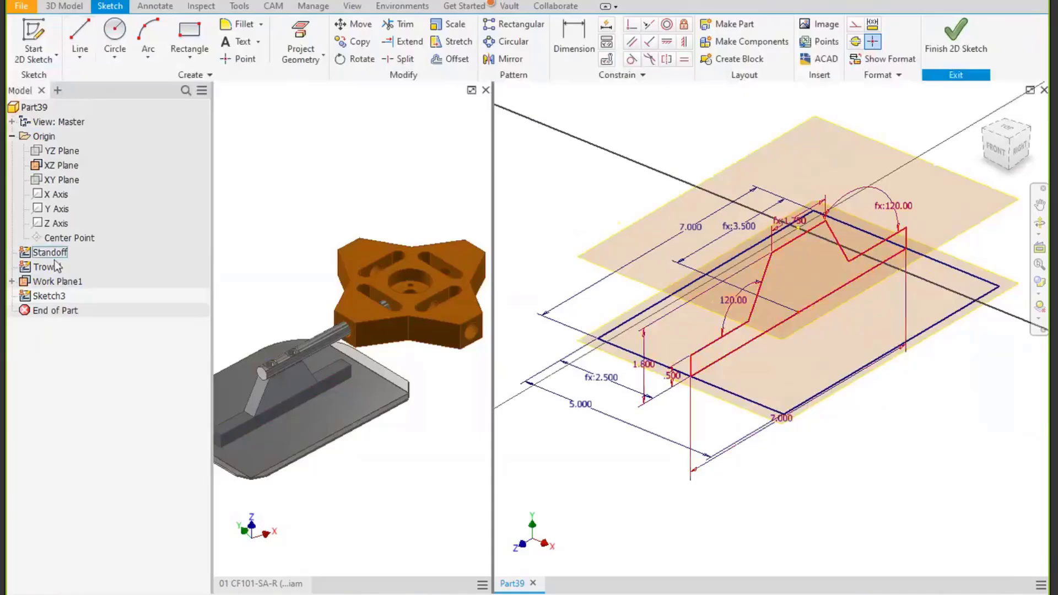
# Rename the sketch on the offset work plane Armlength.
pyautogui.click(42, 298)
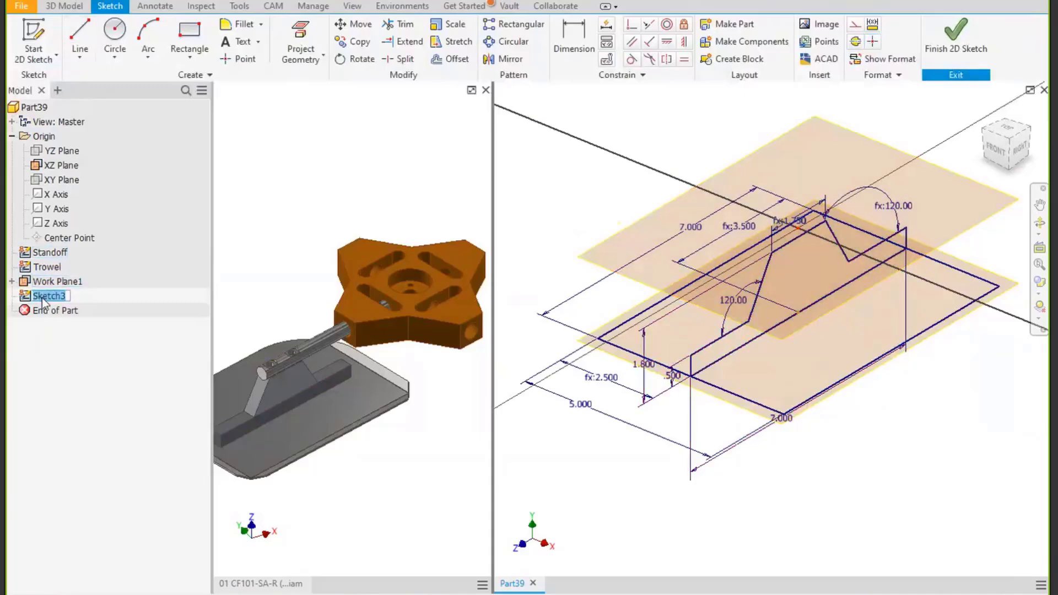
pyautogui.write('Armlength')
pyautogui.press('Return')
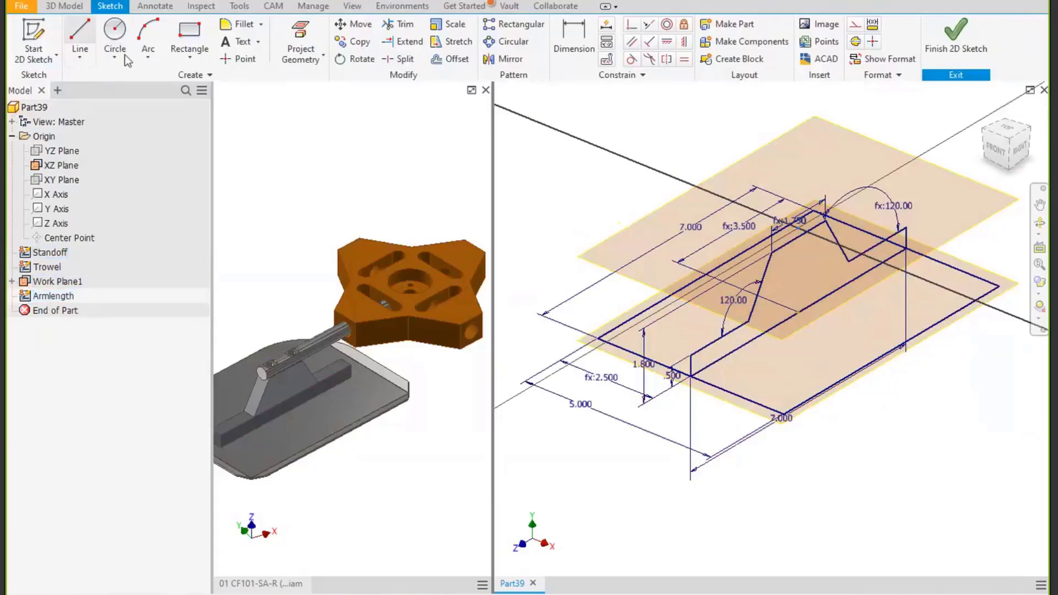
# Draw a vertical line about 6.24 in long on the offset plane, beside the center axis and parallel to the standoff.
pyautogui.click(913, 135)
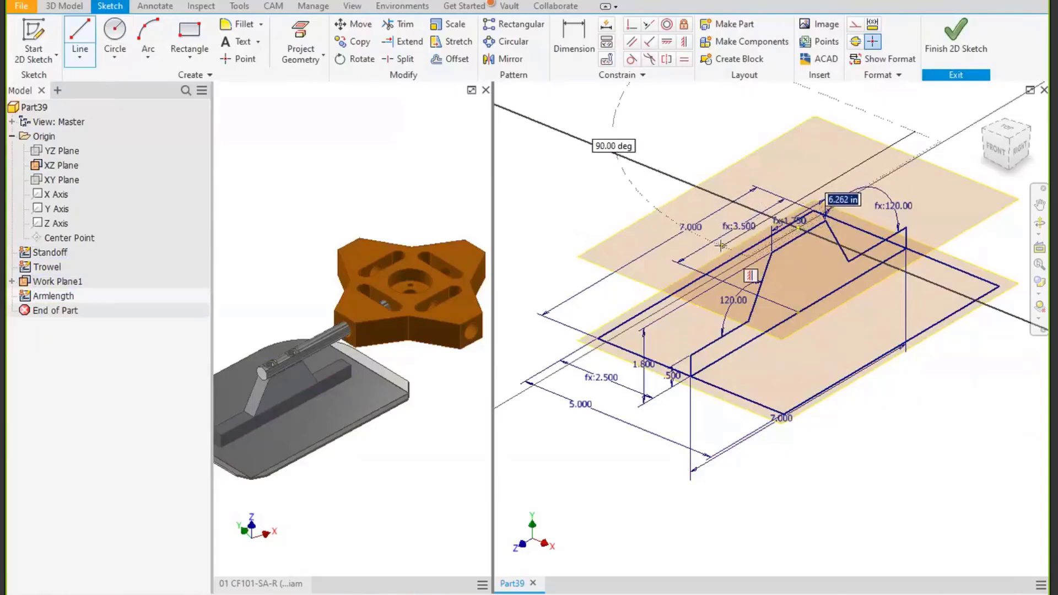
pyautogui.click(721, 245)
pyautogui.press('Escape')
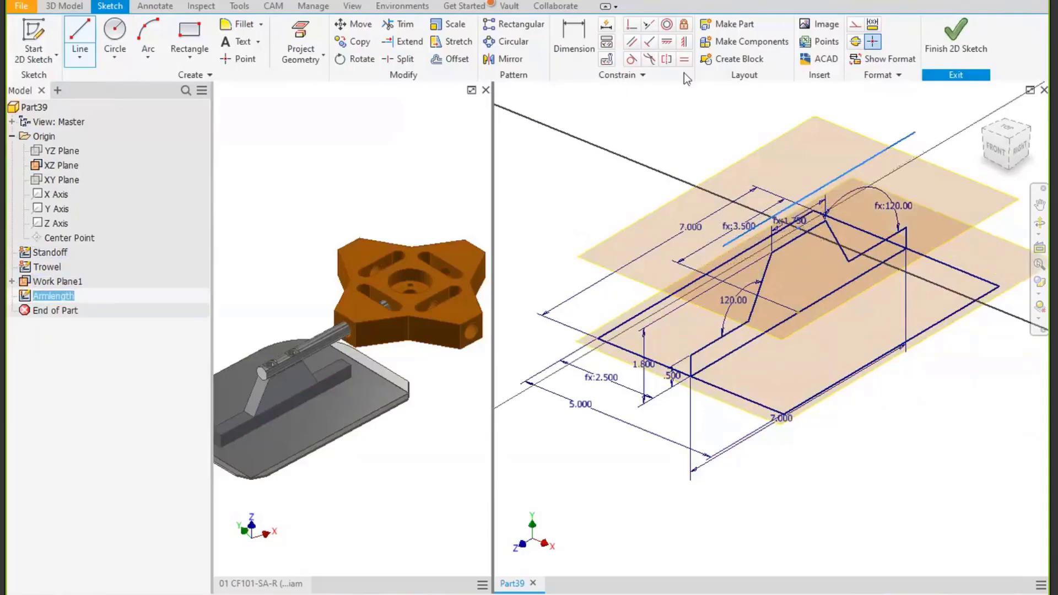
pyautogui.press('Escape')
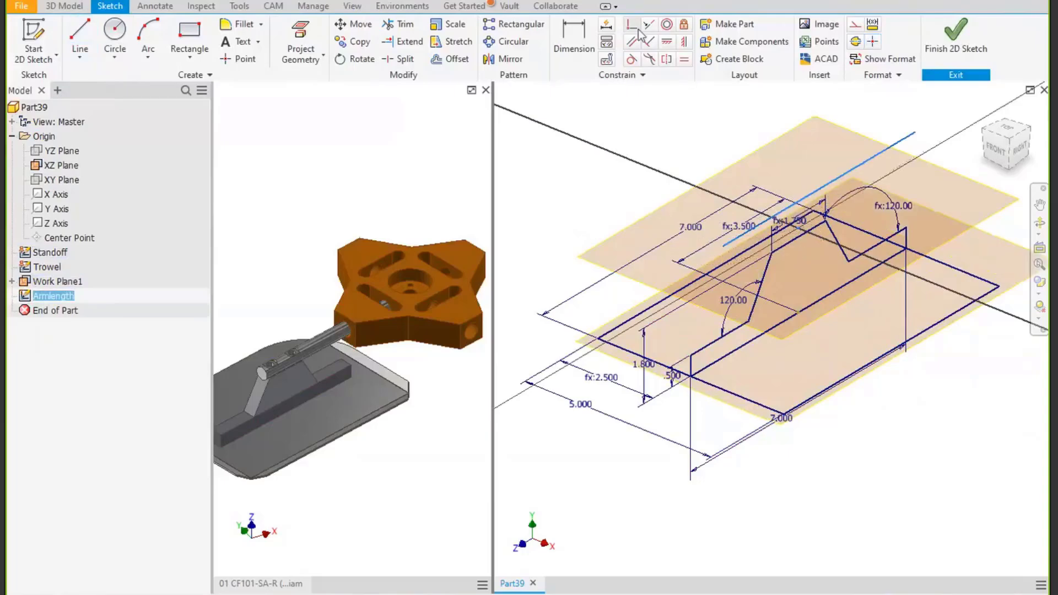
# Try to align the arm line's midpoint with the sketch origin using a horizontal constraint, and undo it.
pyautogui.click(667, 42)
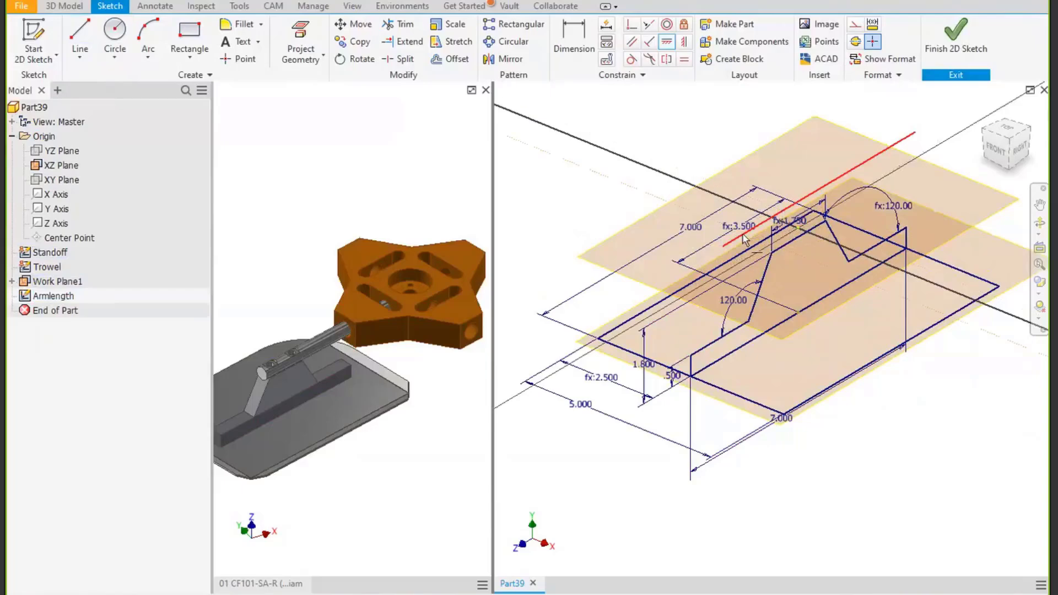
pyautogui.click(820, 189)
pyautogui.click(800, 232)
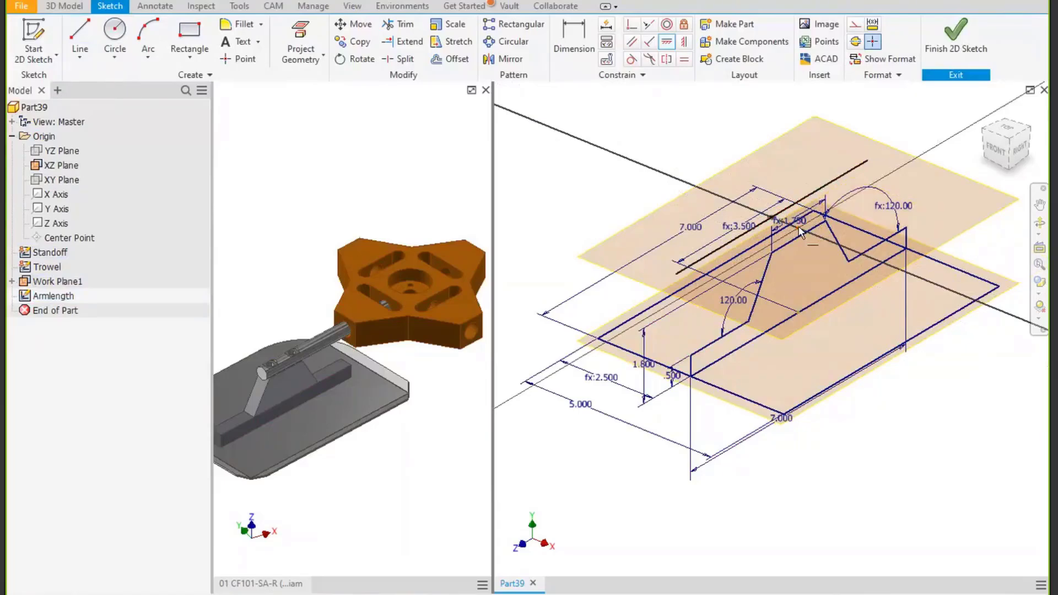
pyautogui.hotkey('ctrl', 'z')
# Align the arm line's midpoint with the sketch origin using a vertical constraint.
pyautogui.click(684, 44)
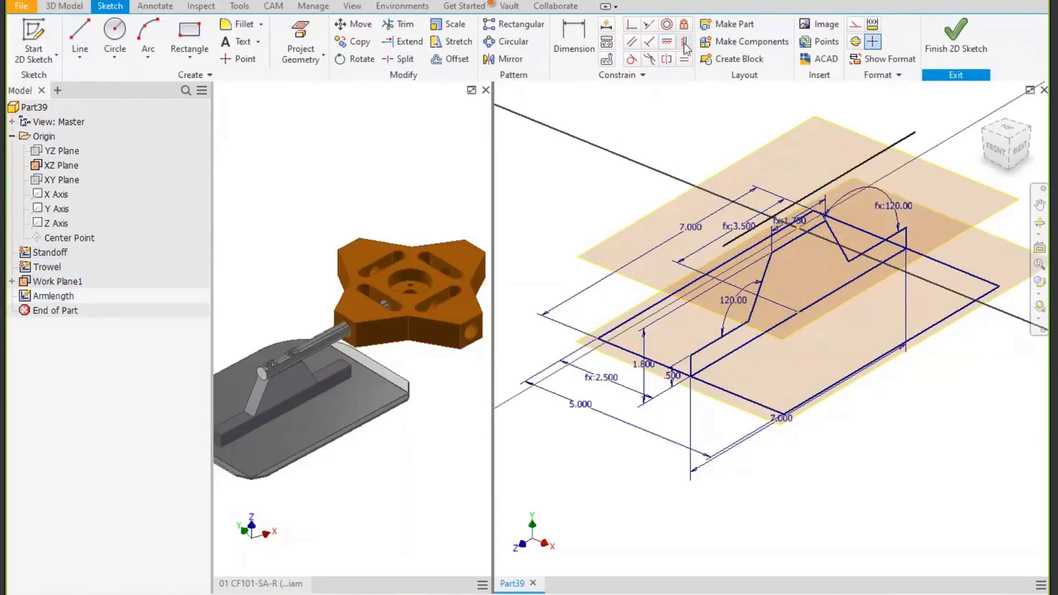
pyautogui.click(820, 189)
pyautogui.click(799, 227)
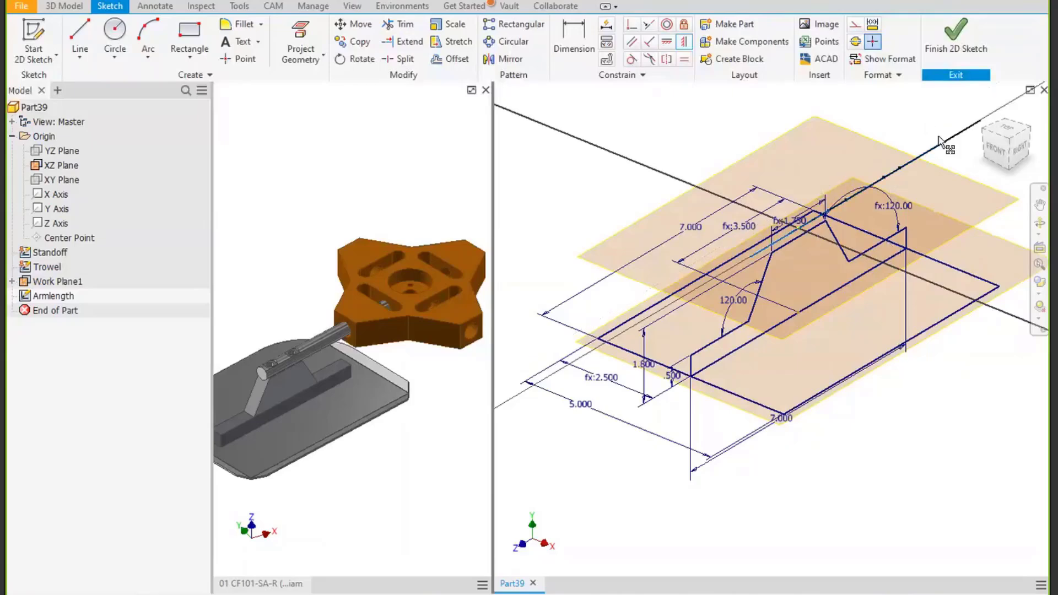
pyautogui.click(907, 161)
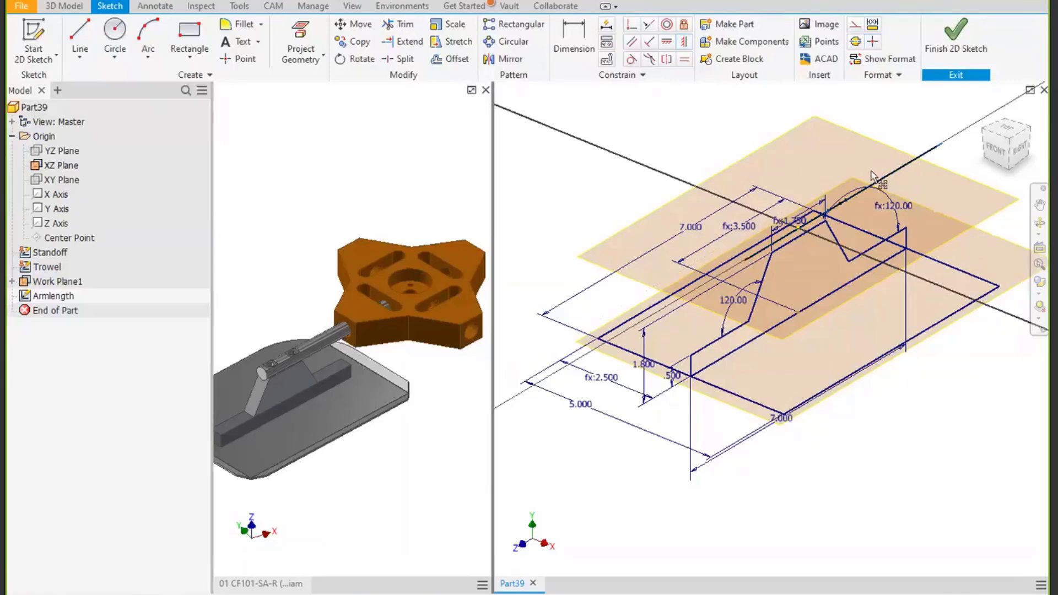
# Dimension the arm line's length with the named parameter Armlength=8.
pyautogui.click(569, 34)
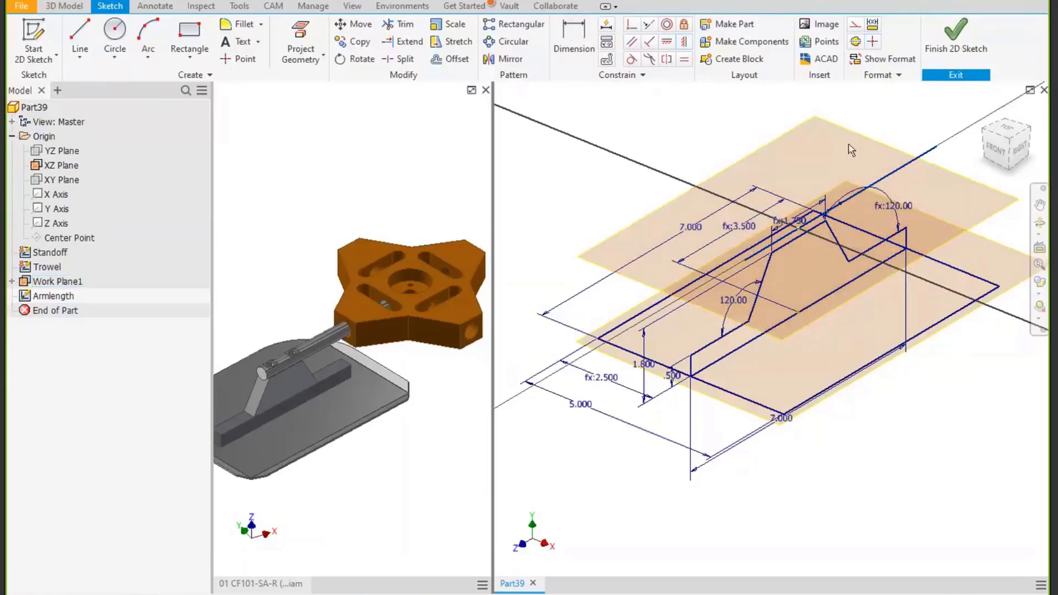
pyautogui.click(876, 177)
pyautogui.click(719, 145)
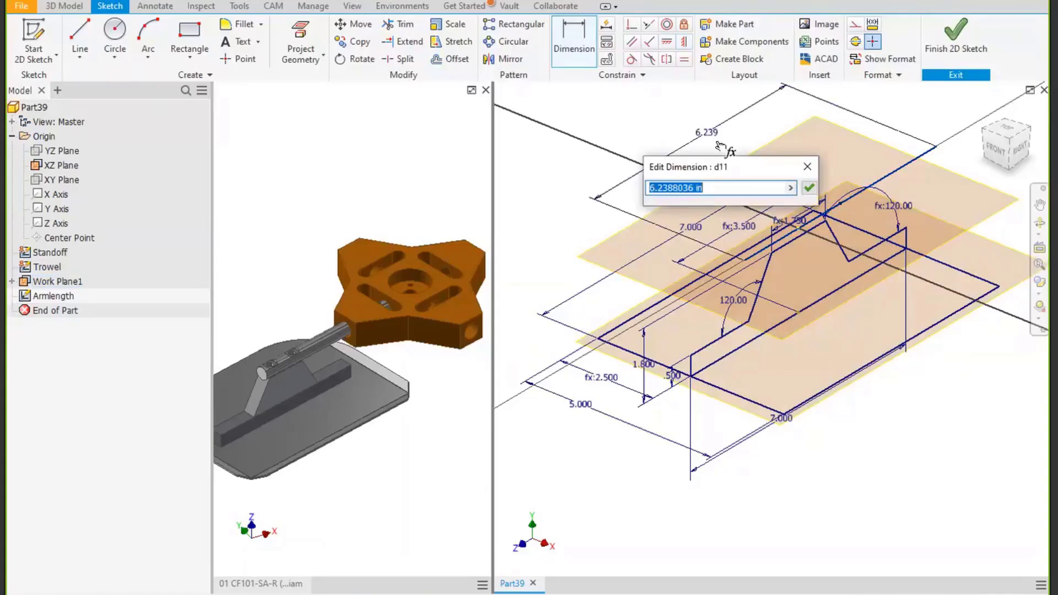
pyautogui.write('Armlength')
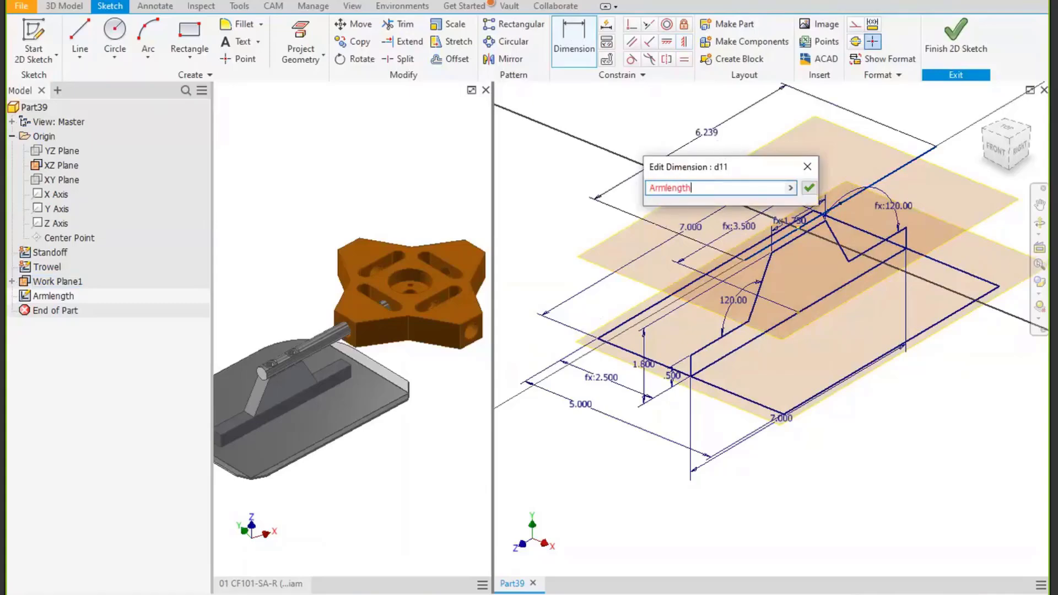
pyautogui.write('=8')
pyautogui.press('Return')
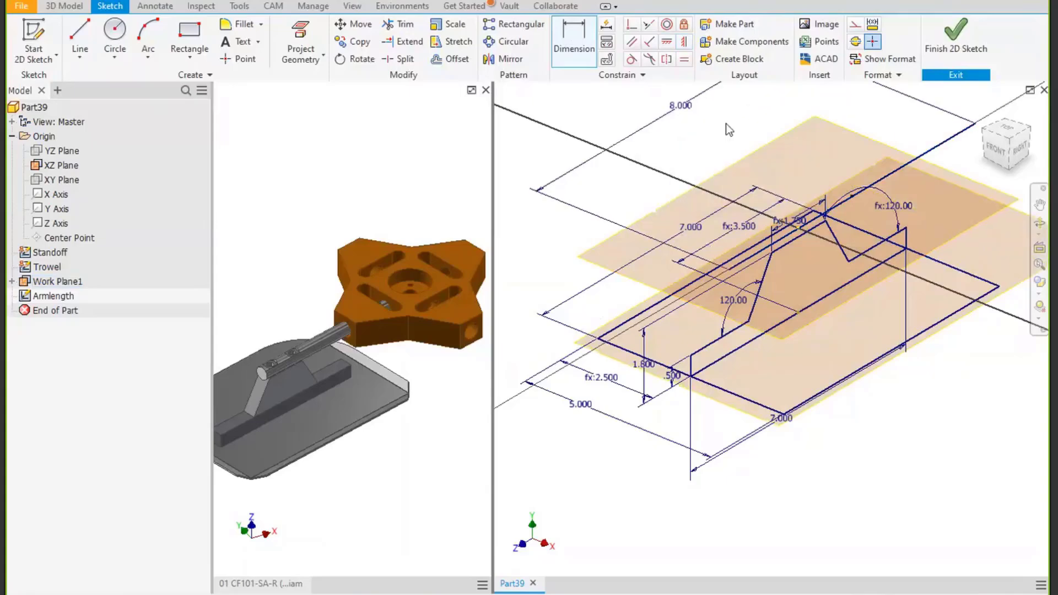
pyautogui.press('Escape')
# Slide the arm line slightly along the center axis, toward the back end of the trowel.
pyautogui.click(890, 175)
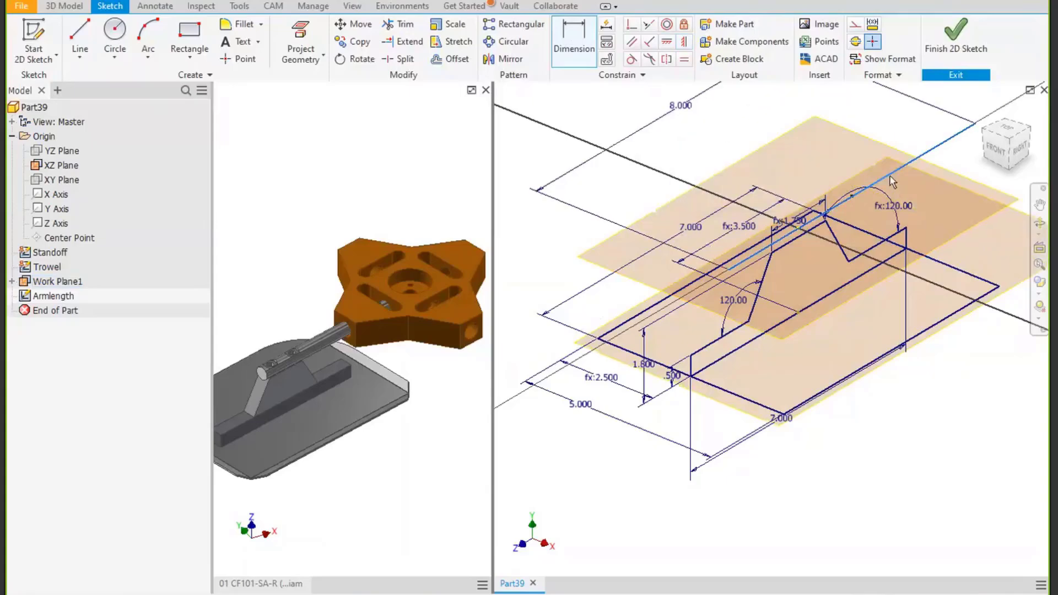
pyautogui.click(573, 38)
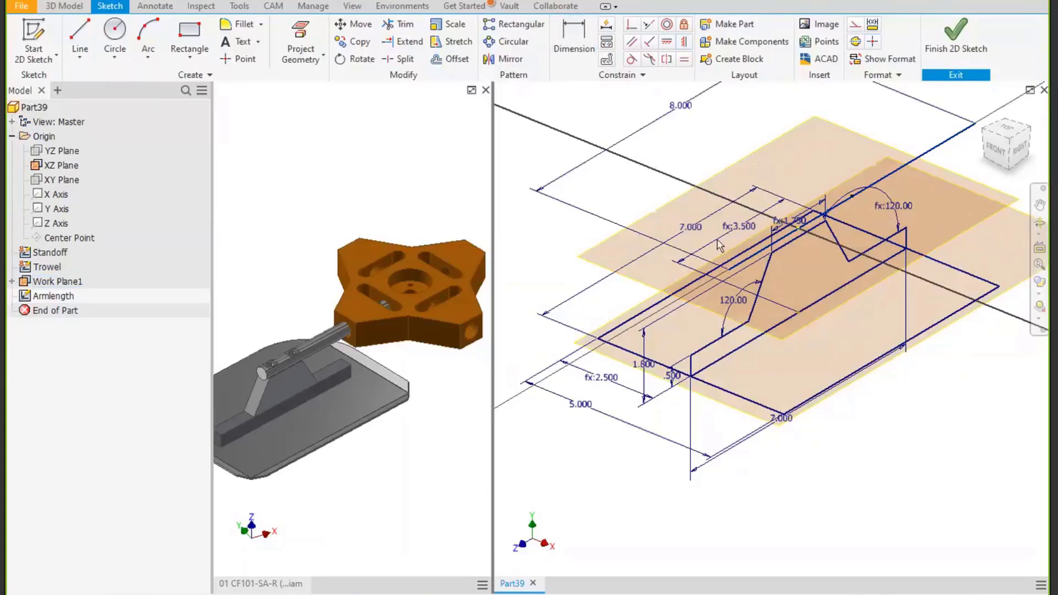
pyautogui.press('Escape')
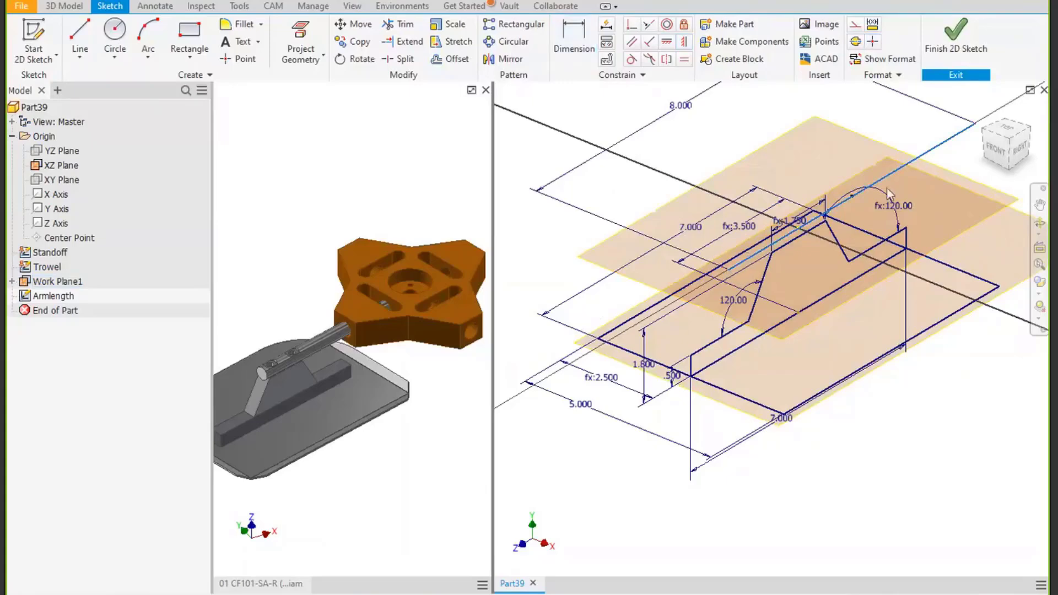
pyautogui.moveTo(906, 165)
pyautogui.mouseDown()
pyautogui.moveTo(937, 155)
pyautogui.moveTo(899, 170)
pyautogui.mouseUp()
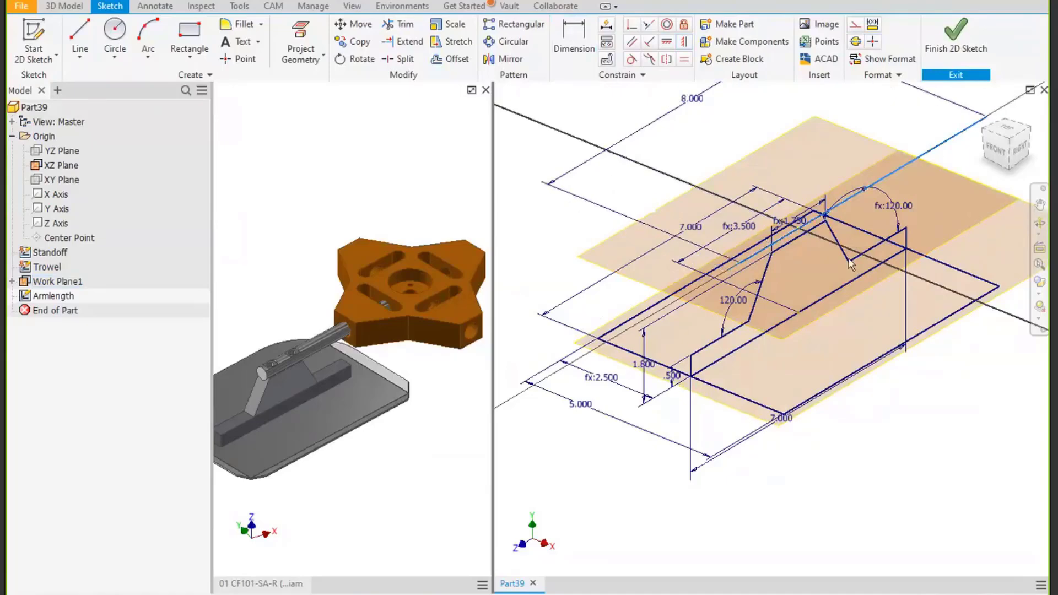
# Finish the Armlength sketch and create a work plane perpendicular to the arm line through its back endpoint.
pyautogui.moveTo(848, 247)
pyautogui.mouseDown(button='middle')
pyautogui.moveTo(785, 287)
pyautogui.moveTo(795, 282)
pyautogui.mouseUp(button='middle')
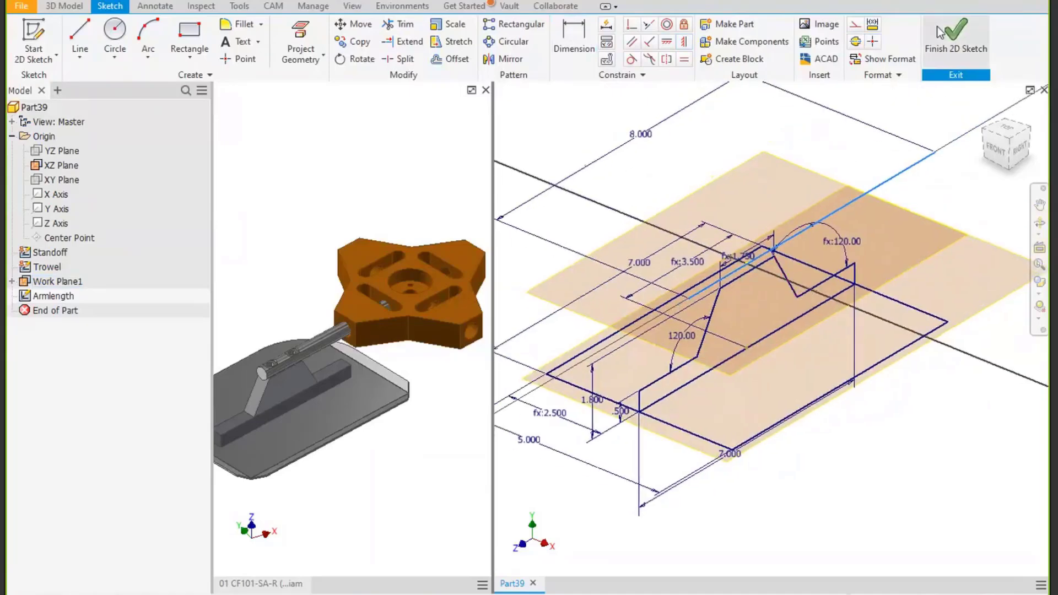
pyautogui.click(957, 33)
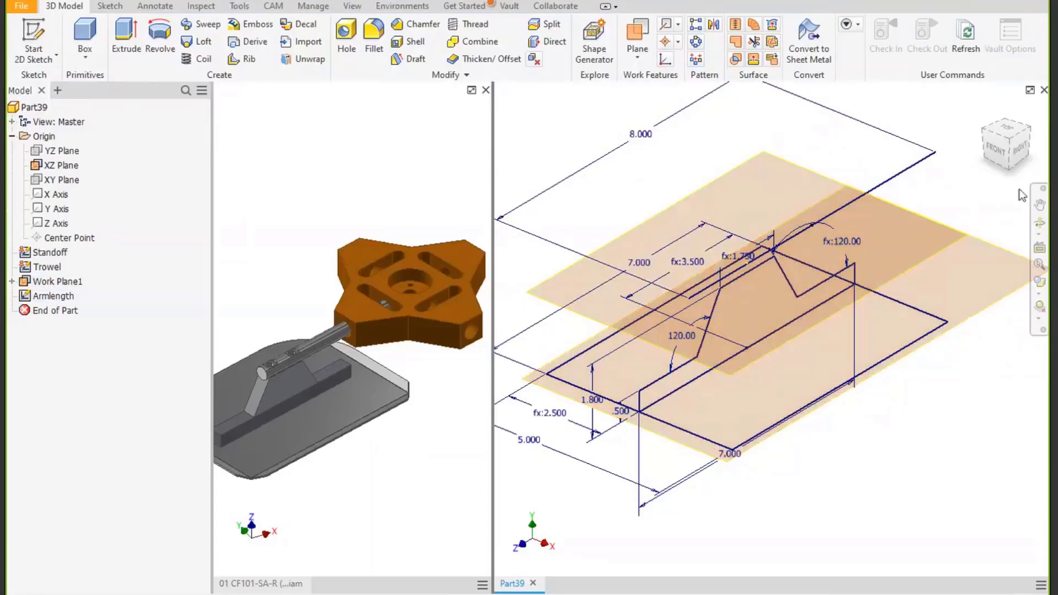
pyautogui.moveTo(933, 155)
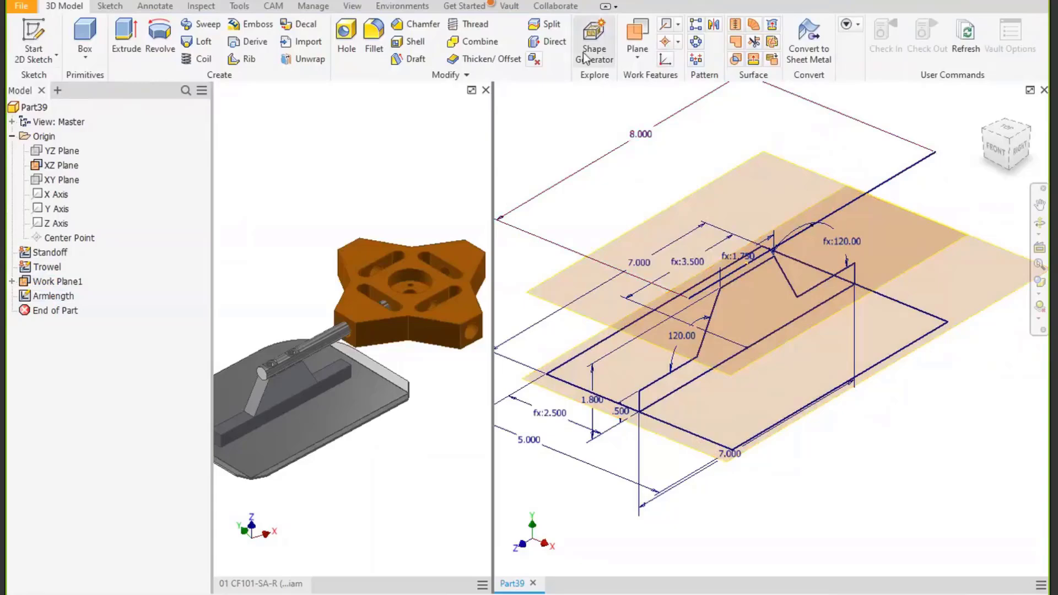
pyautogui.click(637, 33)
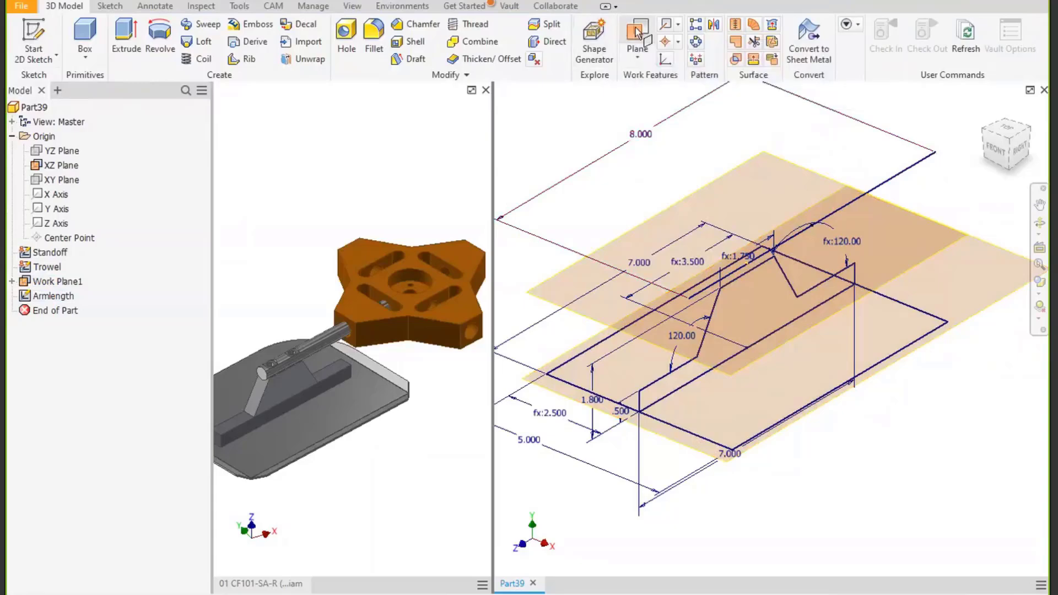
pyautogui.click(936, 154)
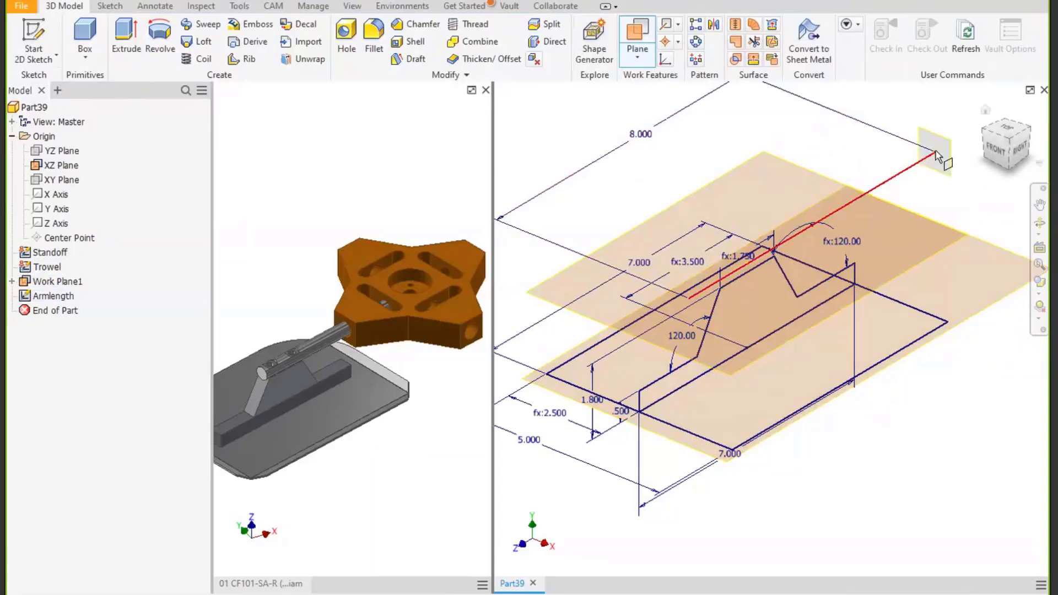
pyautogui.click(935, 154)
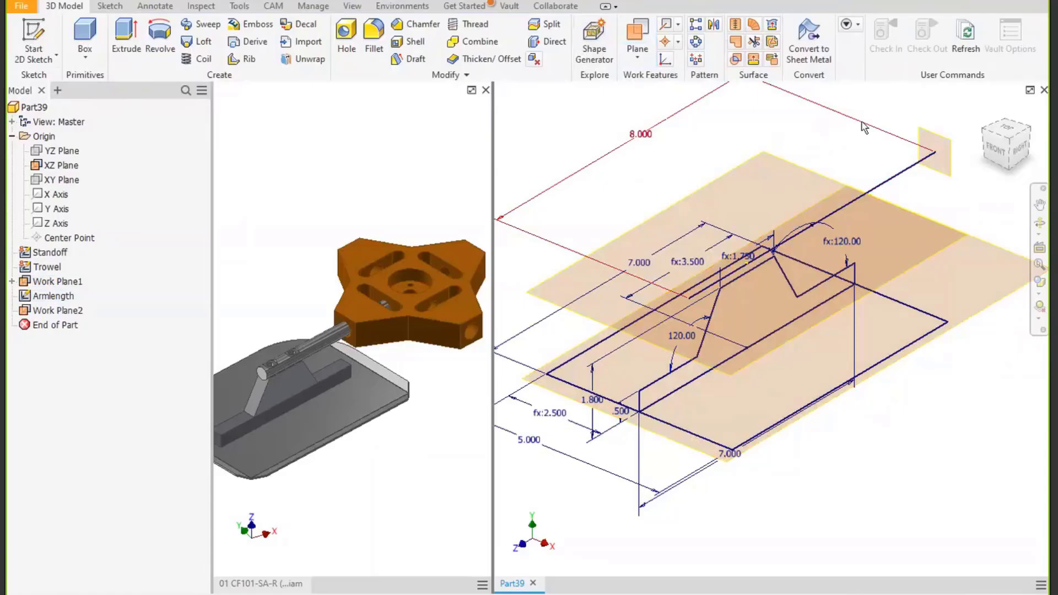
# Start a sketch on the work plane at the arm's end and project the arm line's endpoint into it.
pyautogui.rightClick(932, 141)
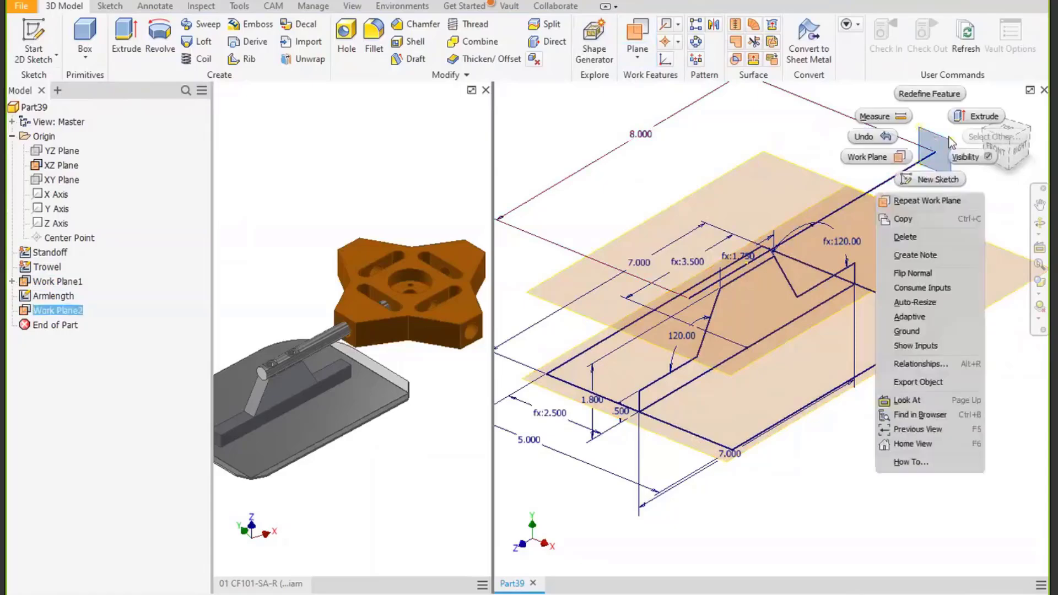
pyautogui.click(927, 179)
pyautogui.click(302, 51)
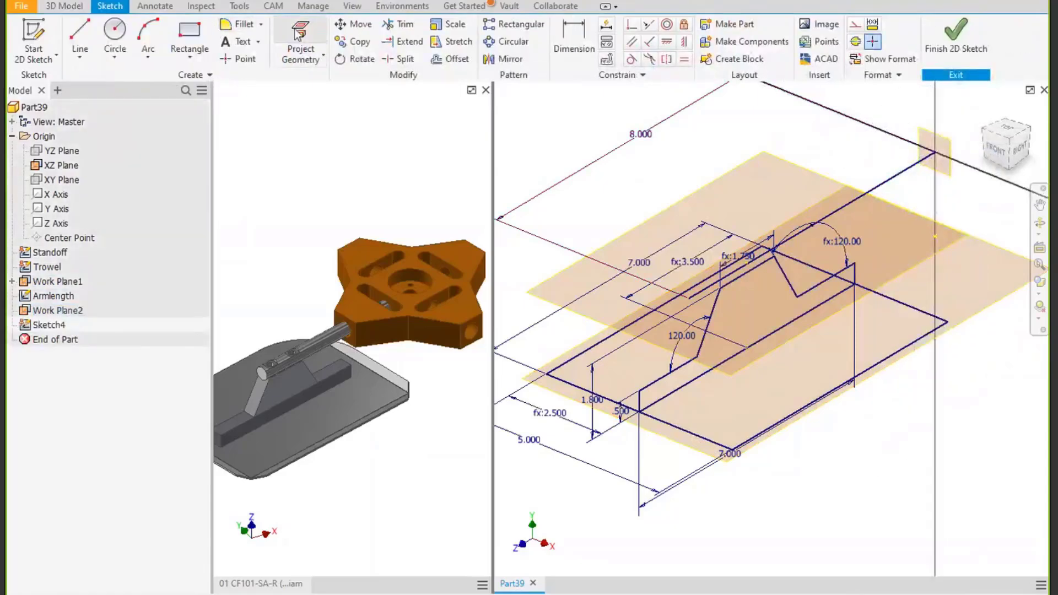
pyautogui.click(929, 160)
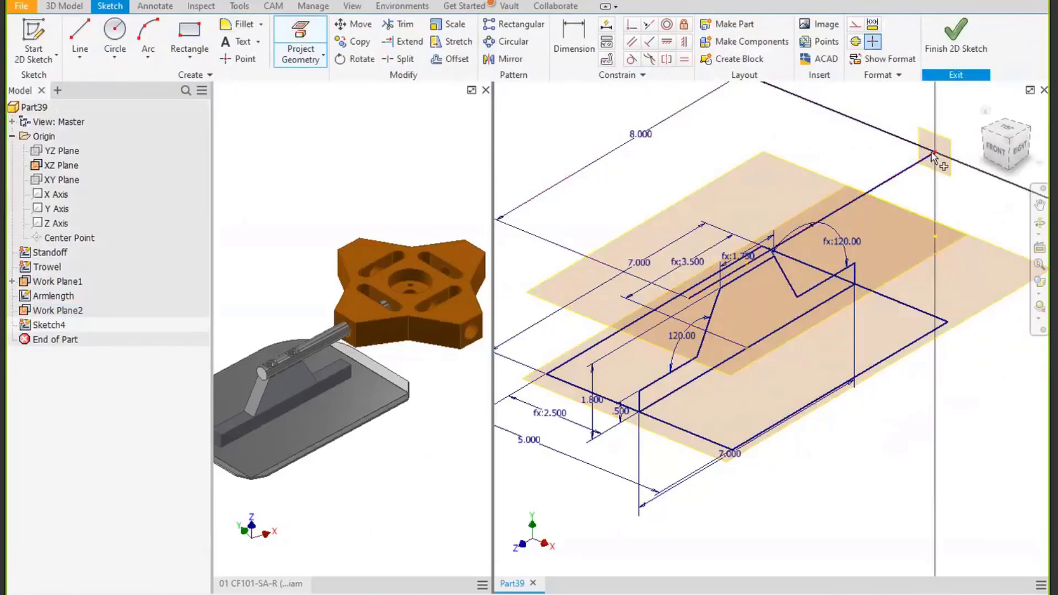
# Sketch a circle about 0.56 in in diameter centered on the projected arm endpoint.
pyautogui.moveTo(937, 157); pyautogui.dragTo(825, 177, button='middle')
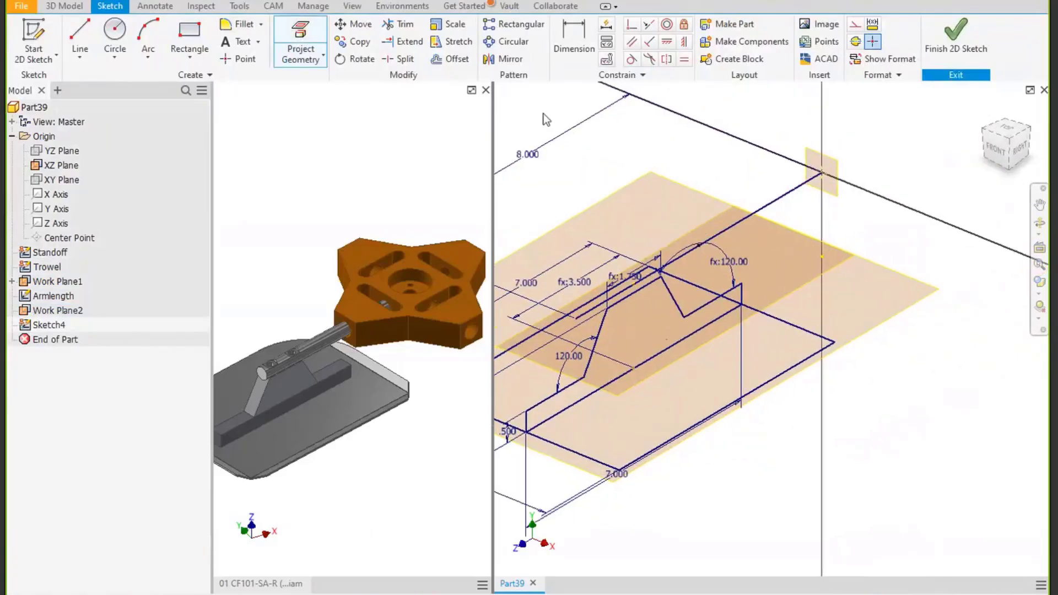
pyautogui.click(115, 33)
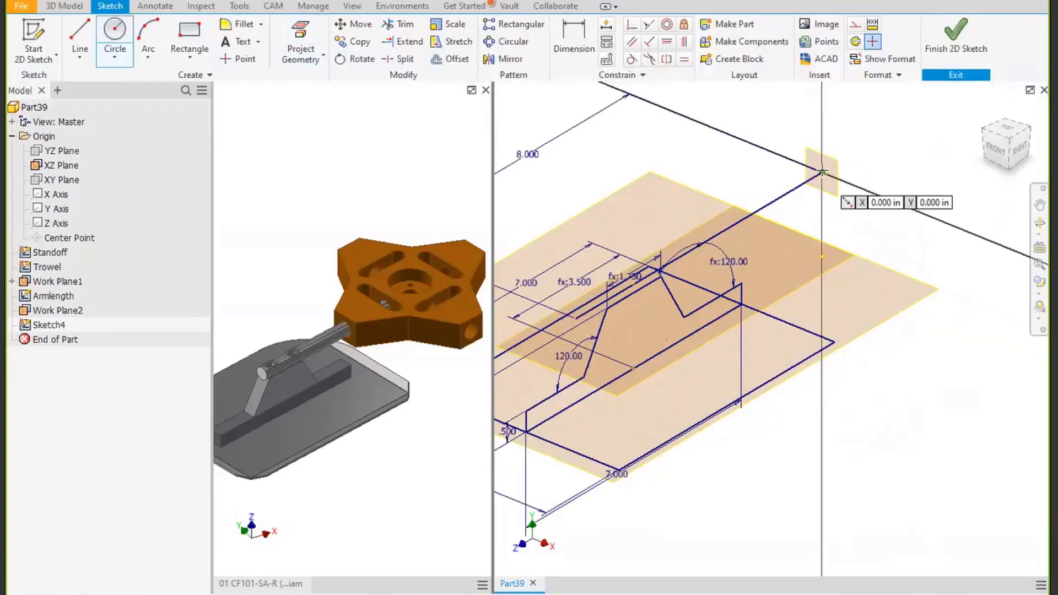
pyautogui.click(821, 174)
pyautogui.scroll(4, 830, 181)
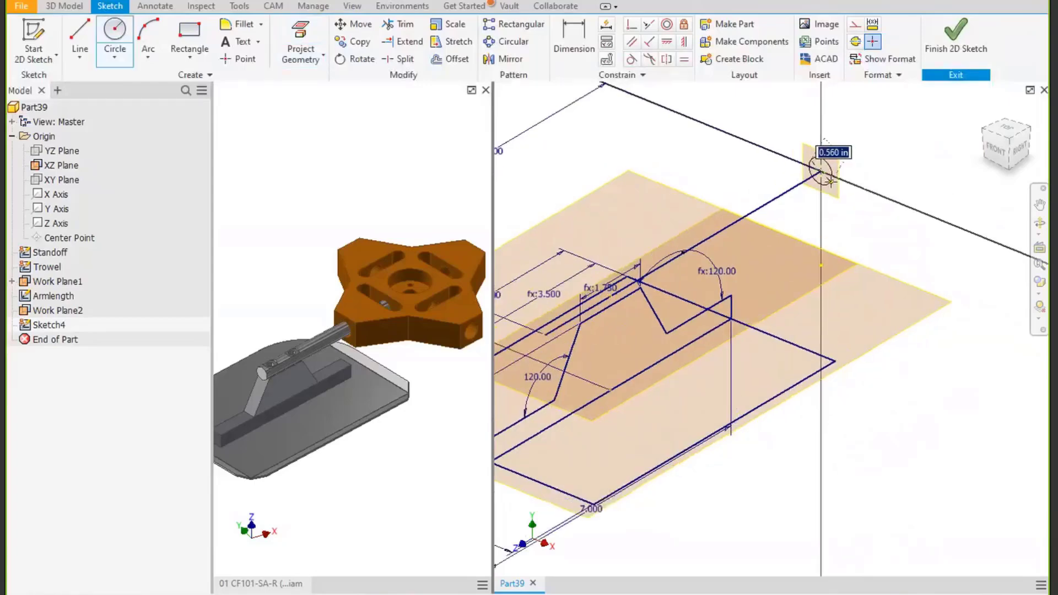
pyautogui.click(830, 181)
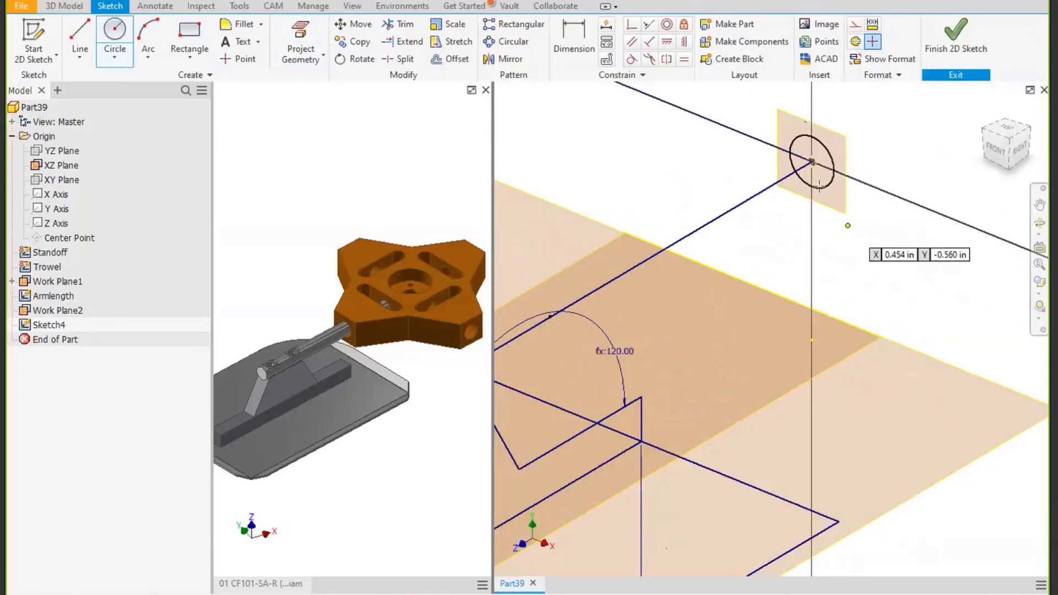
# Dimension the circle's diameter with the named parameter Armdia=.5 and finish the sketch.
pyautogui.click(574, 28)
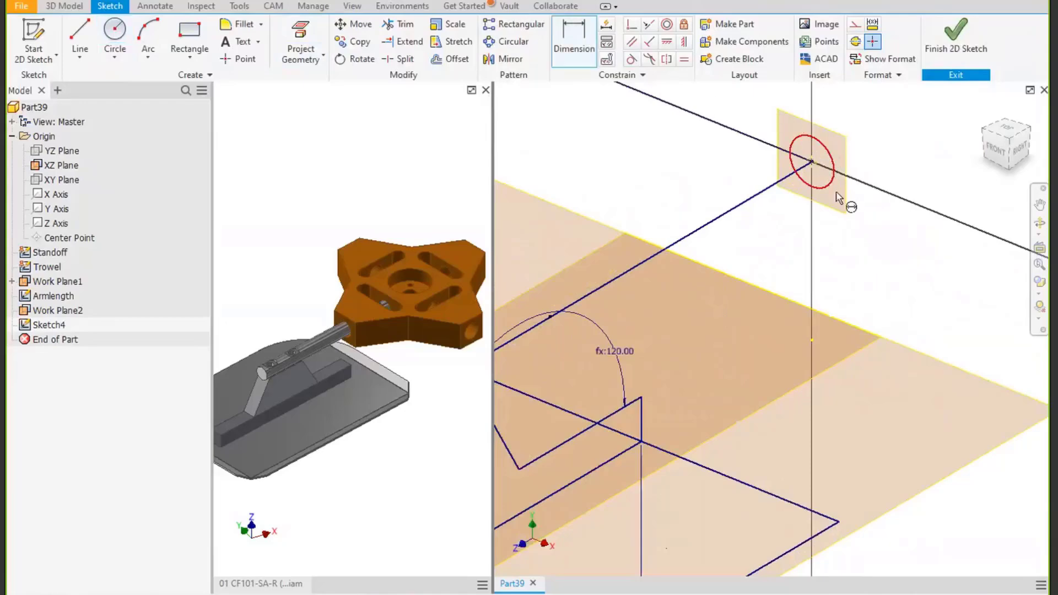
pyautogui.click(828, 188)
pyautogui.click(856, 228)
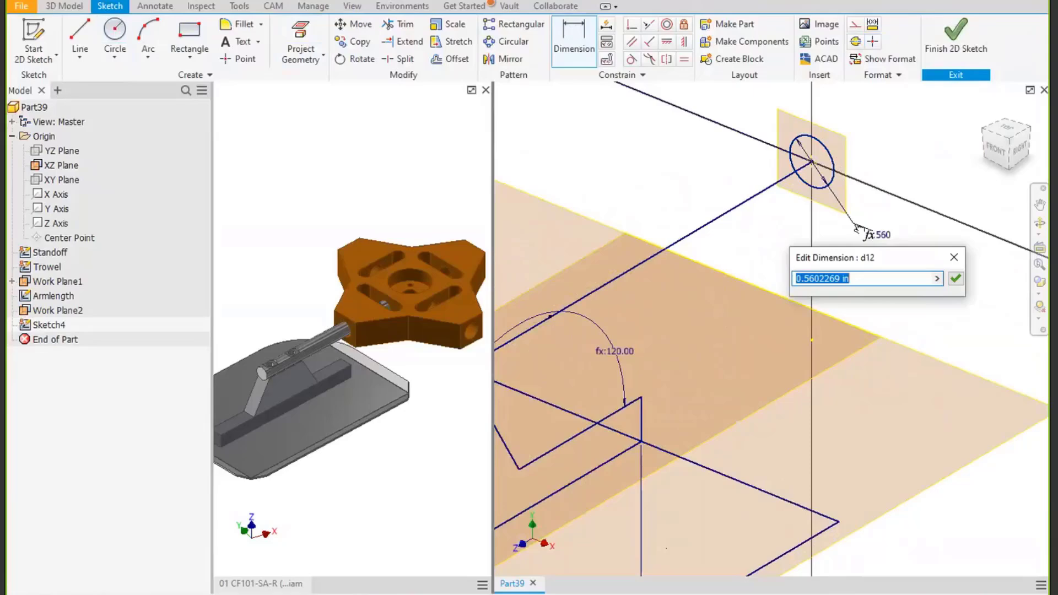
pyautogui.write('Arm')
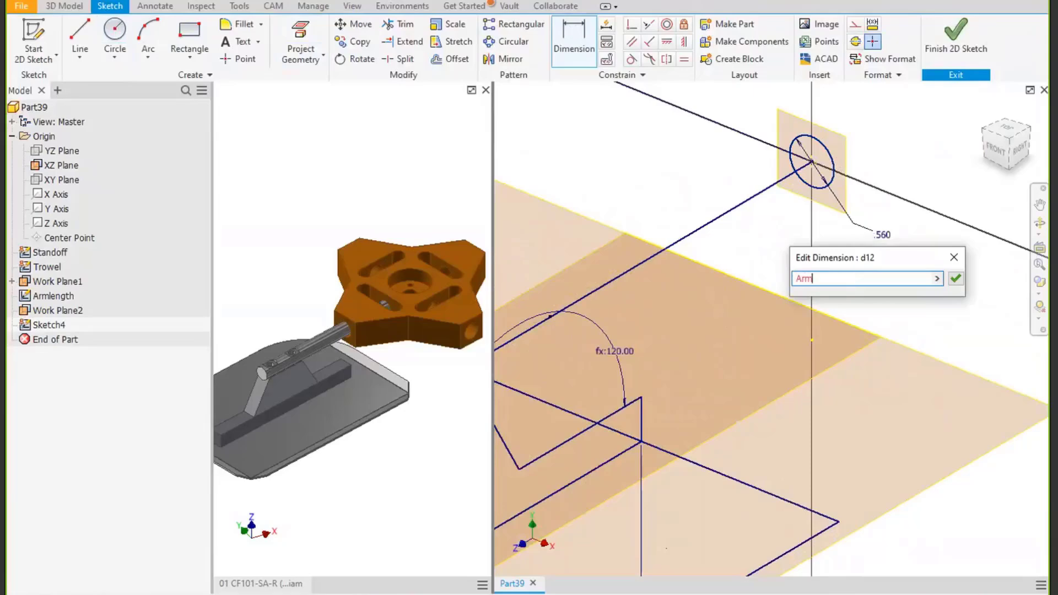
pyautogui.write('dia=.5')
pyautogui.press('Return')
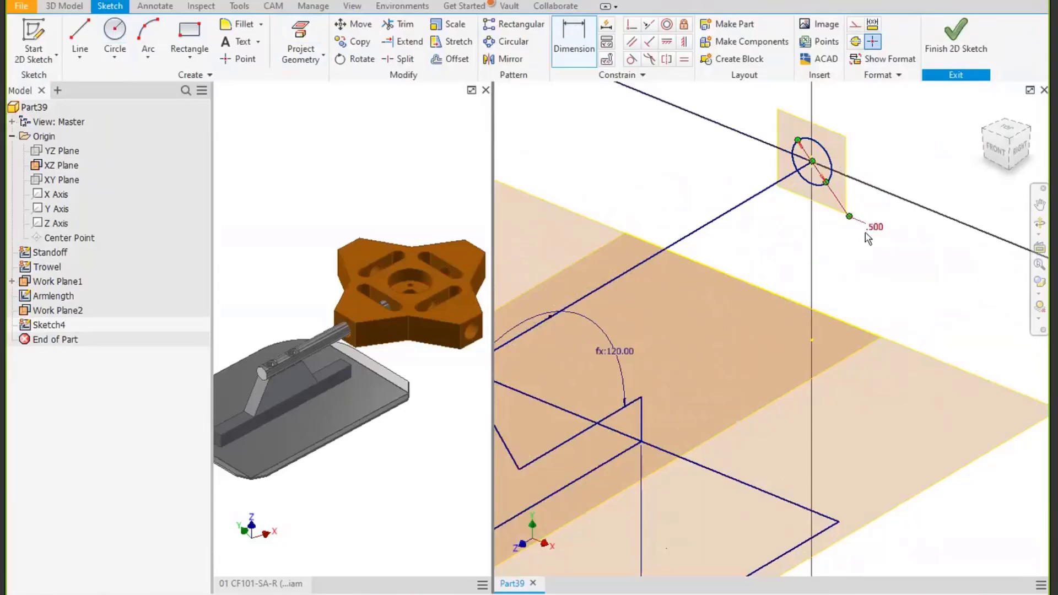
pyautogui.scroll(-4, 868, 251)
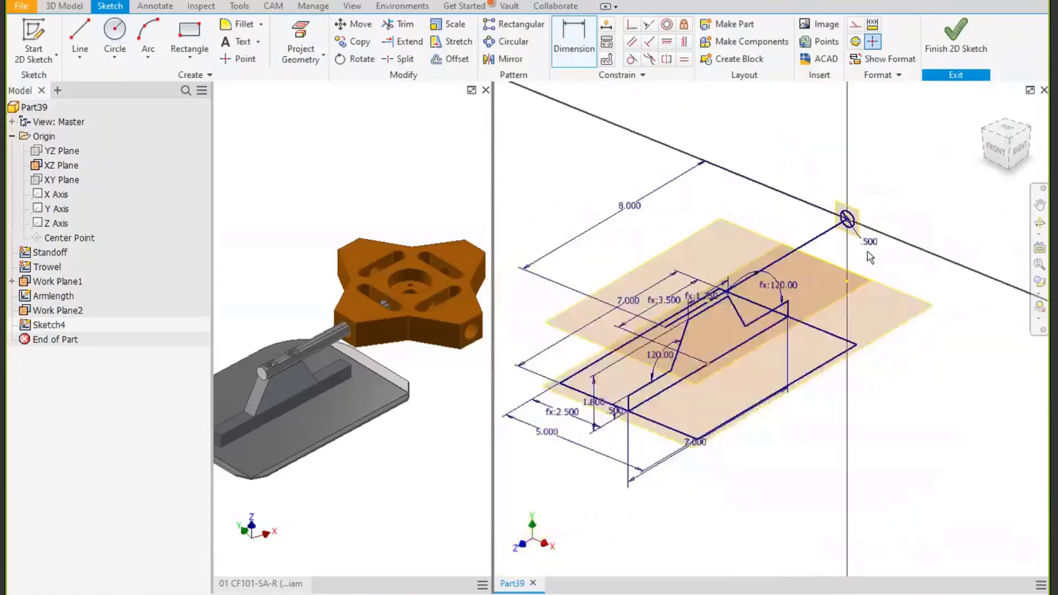
pyautogui.click(956, 35)
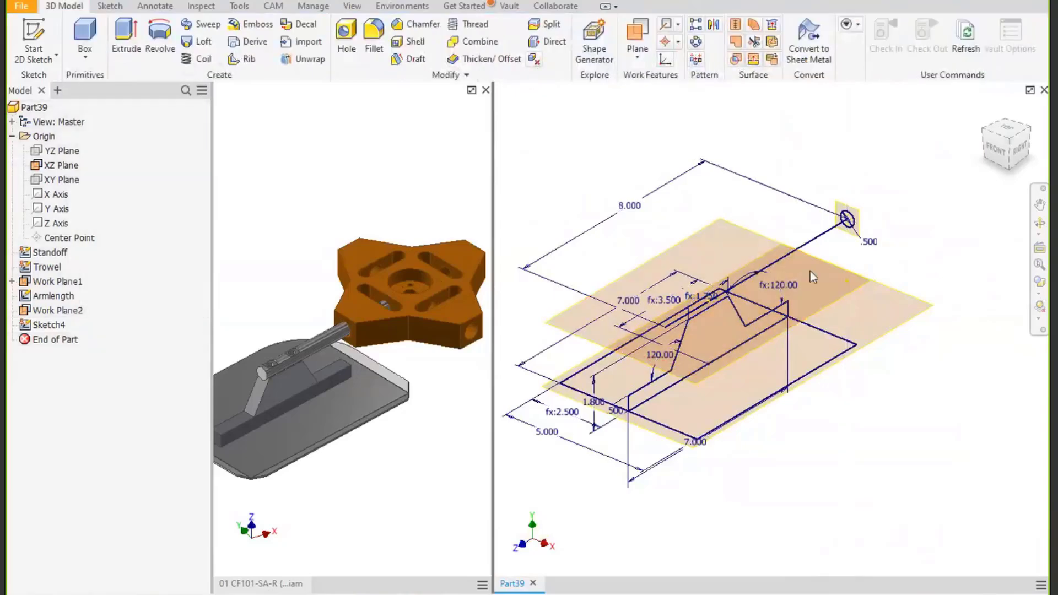
# Start a sketch on the upper work plane and draw a rectangle about 3.59 by 2.86 in beyond the arm's back end.
pyautogui.keyDown('shift'); pyautogui.moveTo(810, 270); pyautogui.dragTo(765, 243, button='middle'); pyautogui.keyUp('shift')
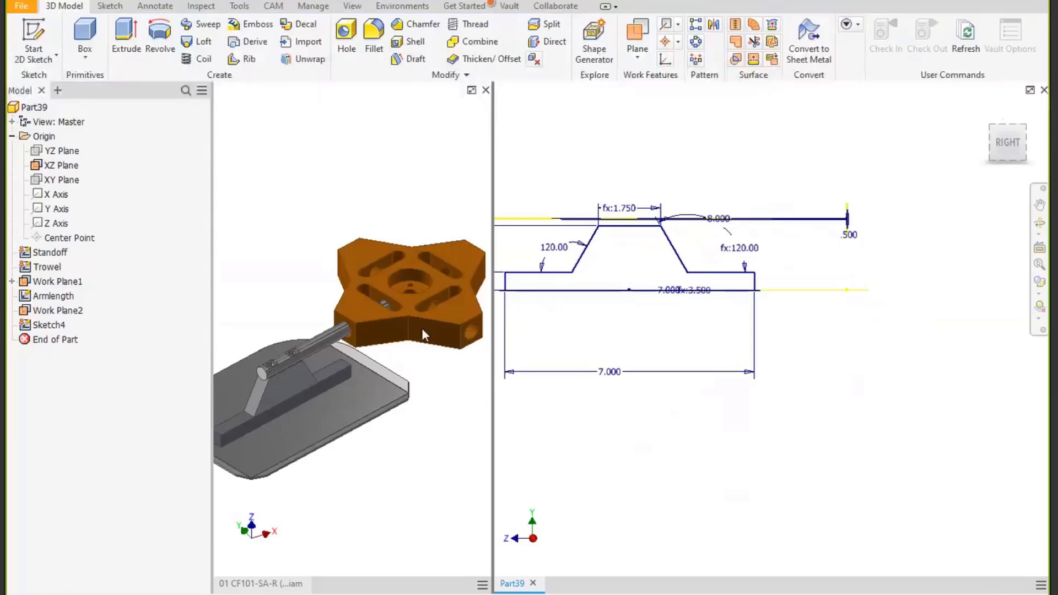
pyautogui.keyDown('shift'); pyautogui.moveTo(645, 272); pyautogui.dragTo(489, 304, button='middle'); pyautogui.keyUp('shift')
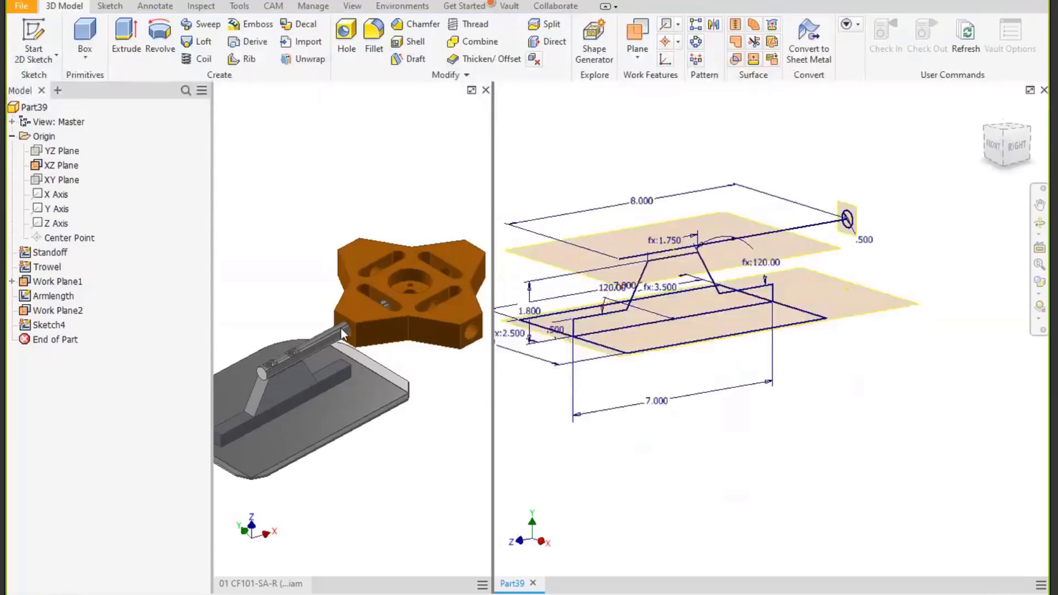
pyautogui.click(36, 33)
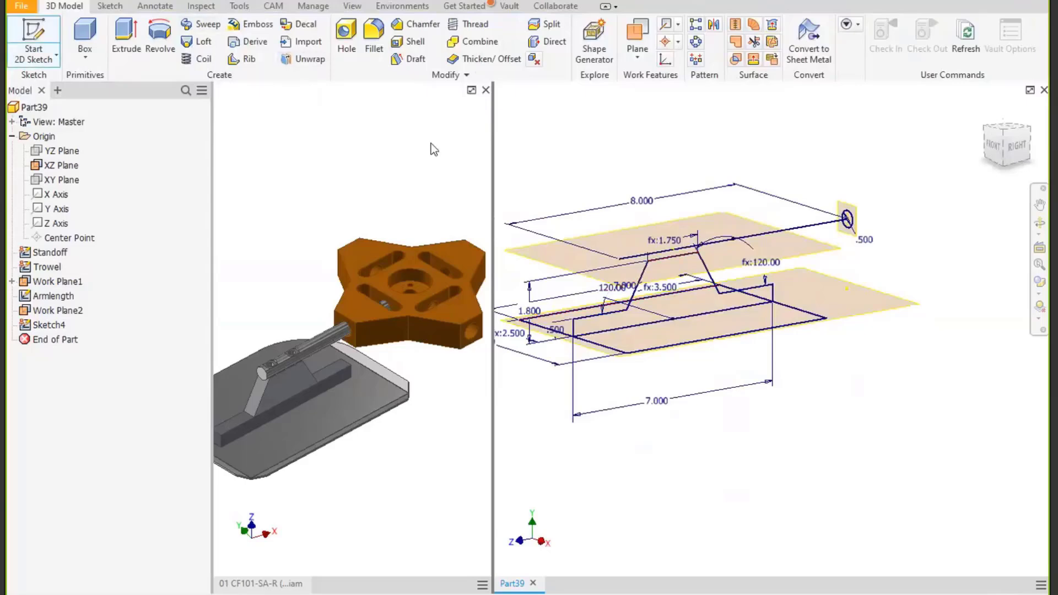
pyautogui.click(714, 215)
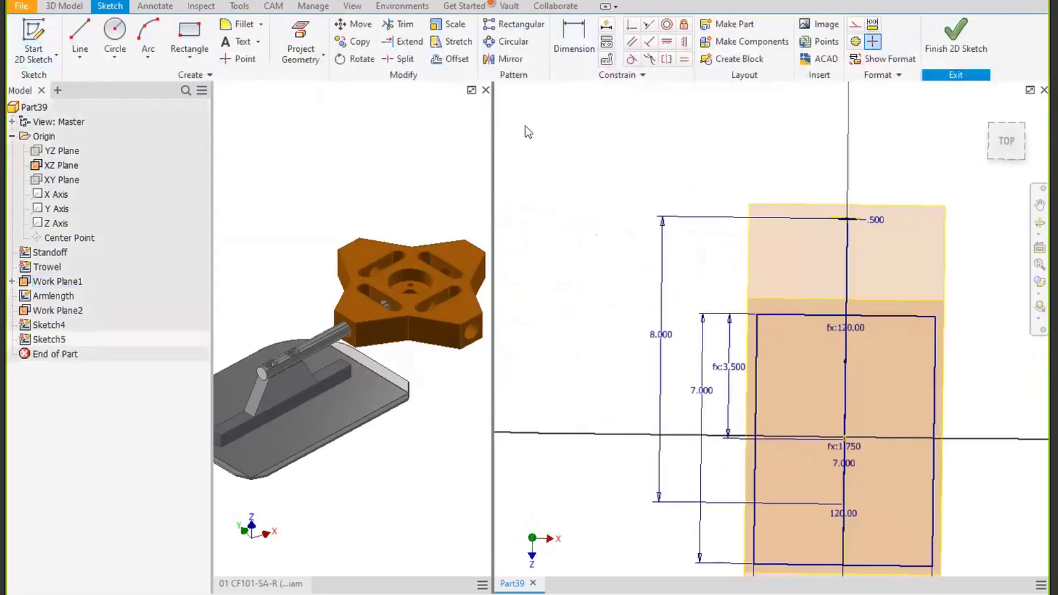
pyautogui.click(186, 34)
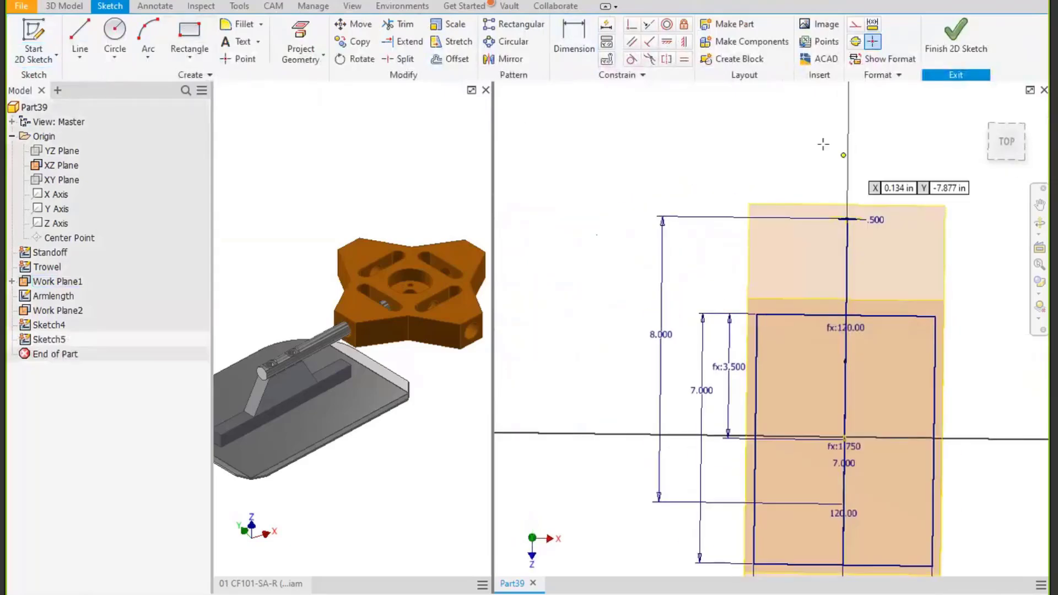
pyautogui.click(786, 99)
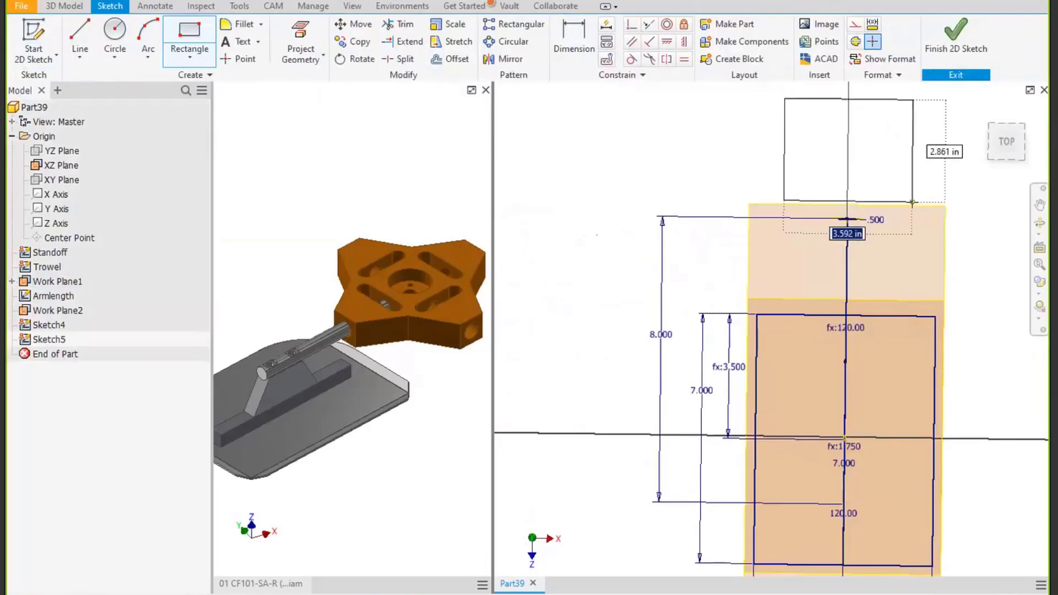
pyautogui.click(914, 202)
# Dimension the rectangle's side parallel to the arm with the named parameter spiderwidth=6.
pyautogui.press('d')
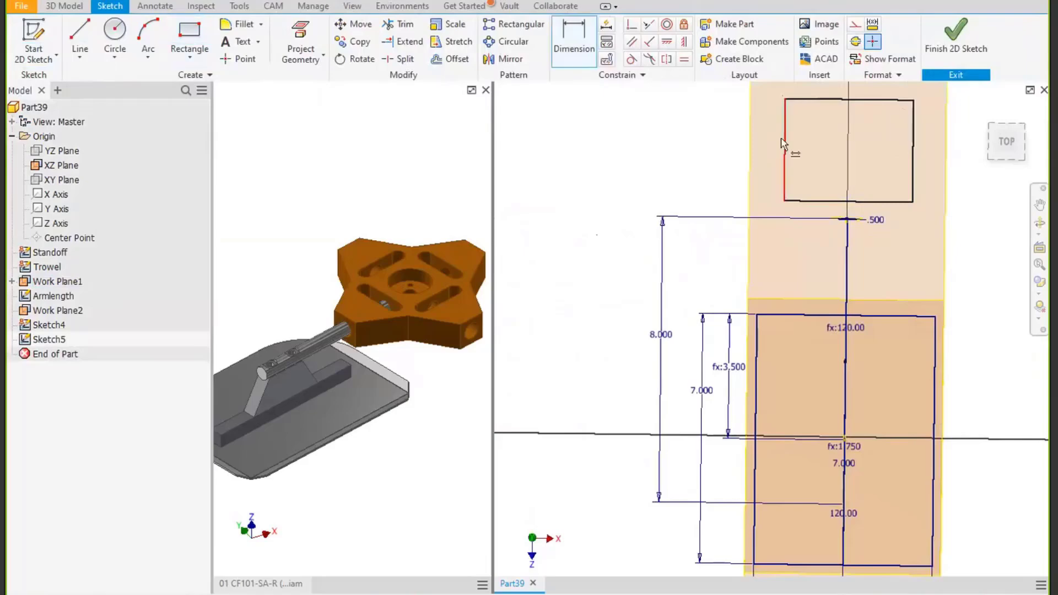
pyautogui.click(785, 140)
pyautogui.click(713, 145)
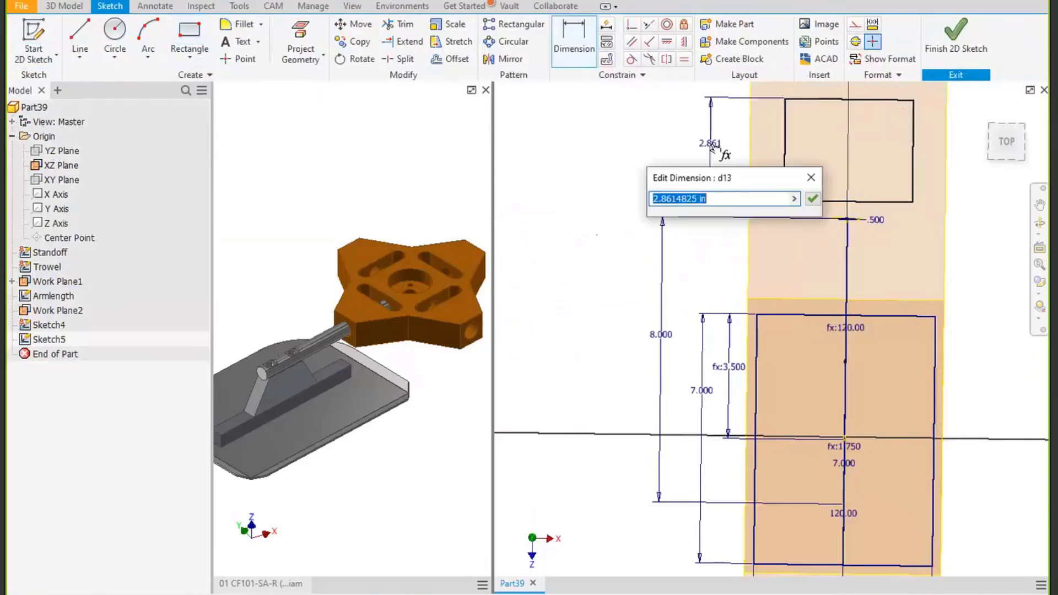
pyautogui.write('s')
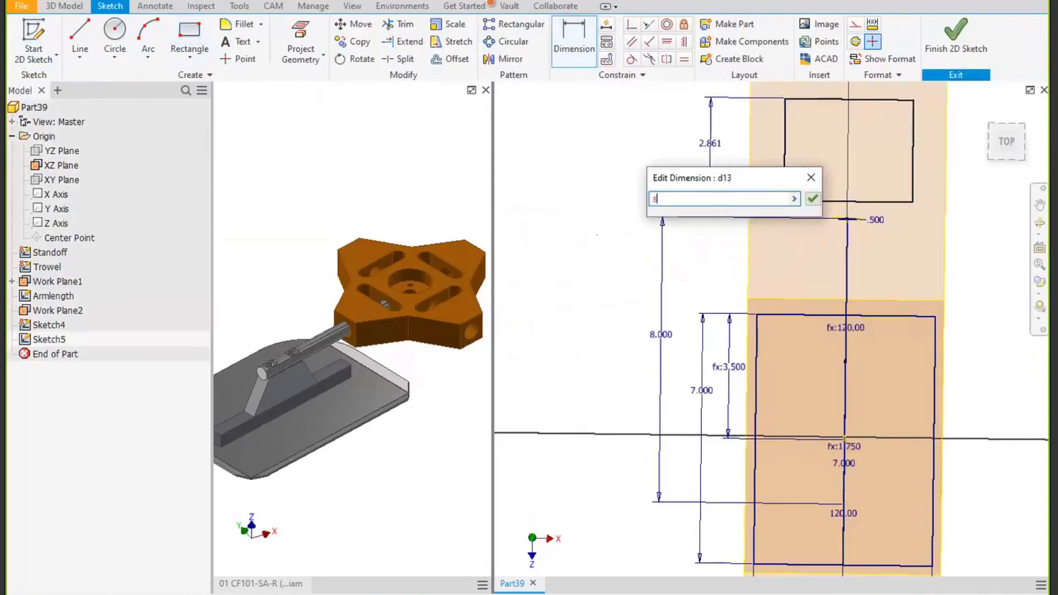
pyautogui.write('piderwidth=')
pyautogui.write('4')
pyautogui.press('Return')
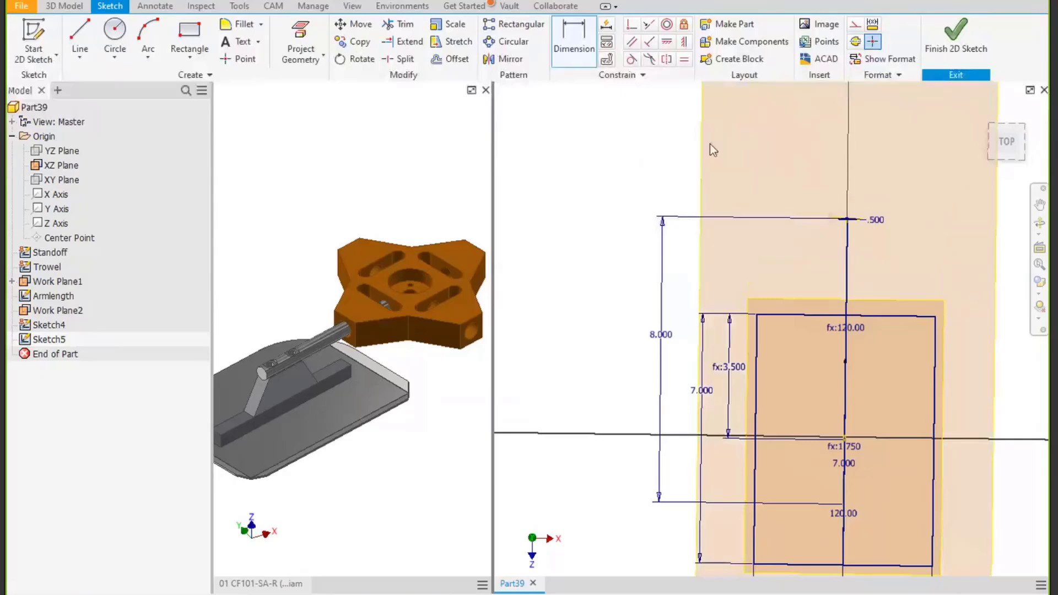
# Make the rectangle a square with an equal constraint between two adjacent sides.
pyautogui.scroll(-5, 893, 251)
pyautogui.moveTo(853, 232)
pyautogui.mouseDown(button='middle')
pyautogui.moveTo(721, 302)
pyautogui.moveTo(712, 209)
pyautogui.mouseUp(button='middle')
pyautogui.scroll(2, 758, 191)
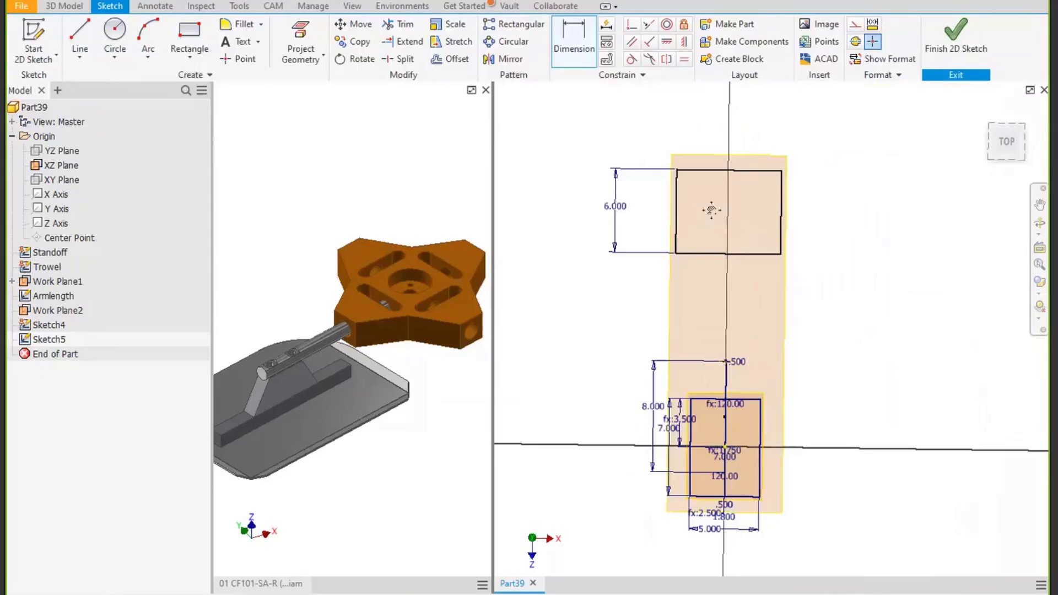
pyautogui.click(684, 59)
pyautogui.click(705, 171)
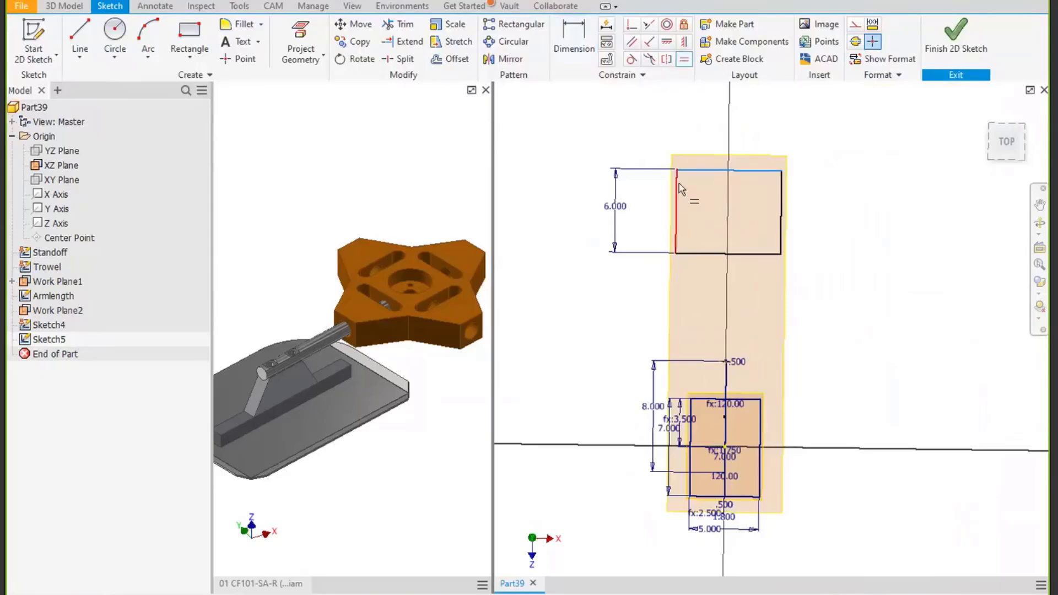
pyautogui.click(677, 189)
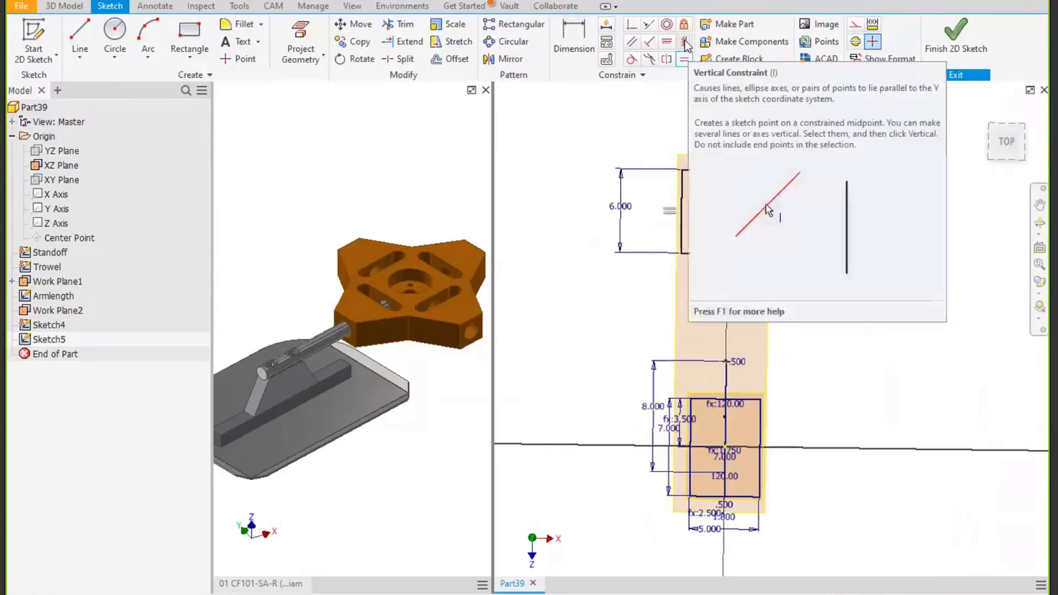
# Align the midpoint of the square's side facing the arm with the sketch origin using a vertical constraint.
pyautogui.click(723, 254)
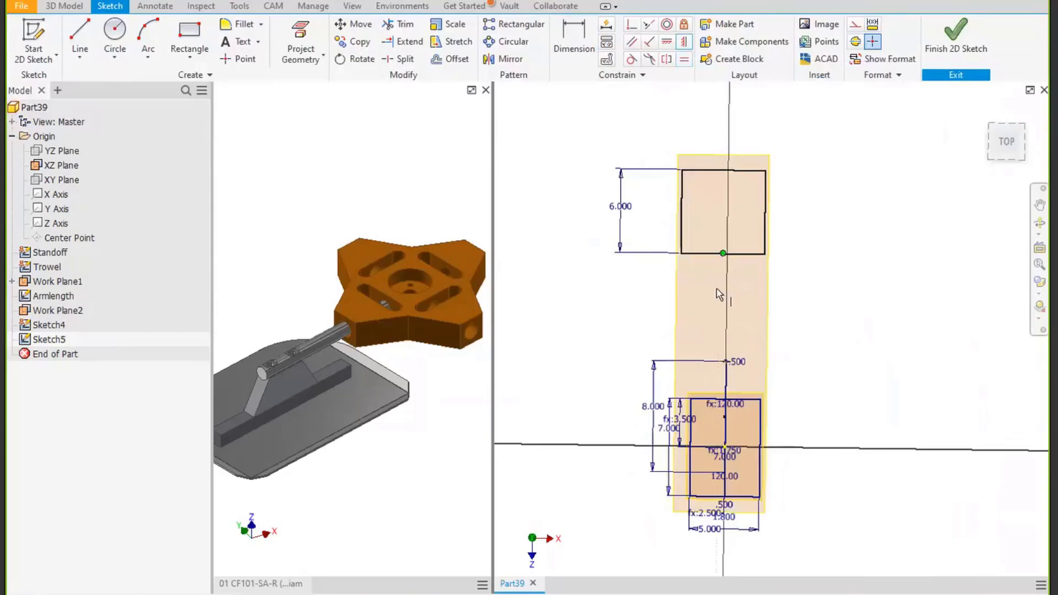
pyautogui.click(725, 448)
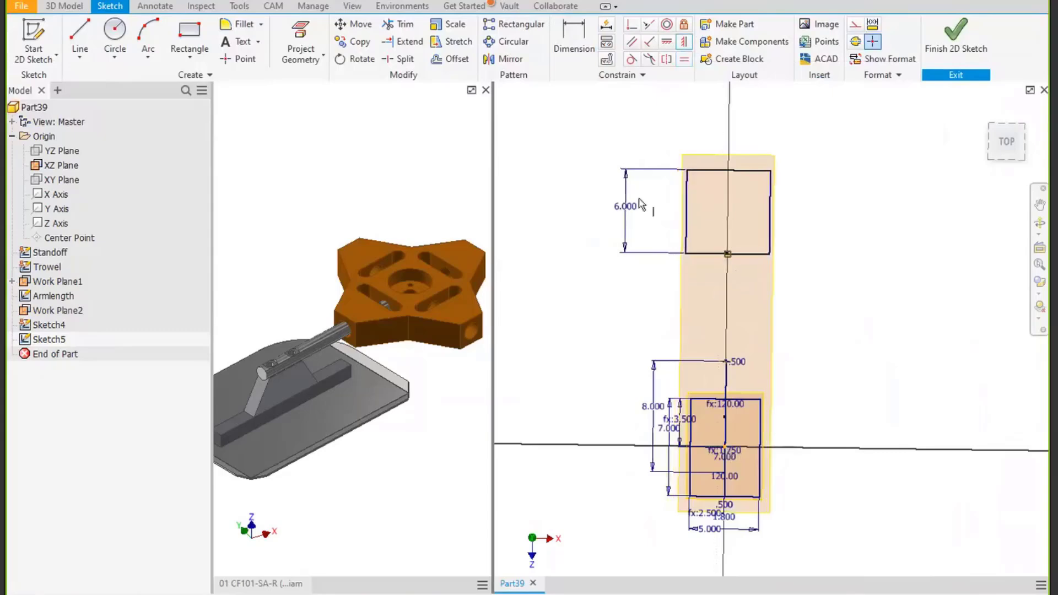
pyautogui.moveTo(668, 343)
pyautogui.keyDown('shift'); pyautogui.mouseDown(button='middle')
pyautogui.moveTo(766, 335)
pyautogui.moveTo(715, 366)
pyautogui.mouseUp(button='middle'); pyautogui.keyUp('shift')
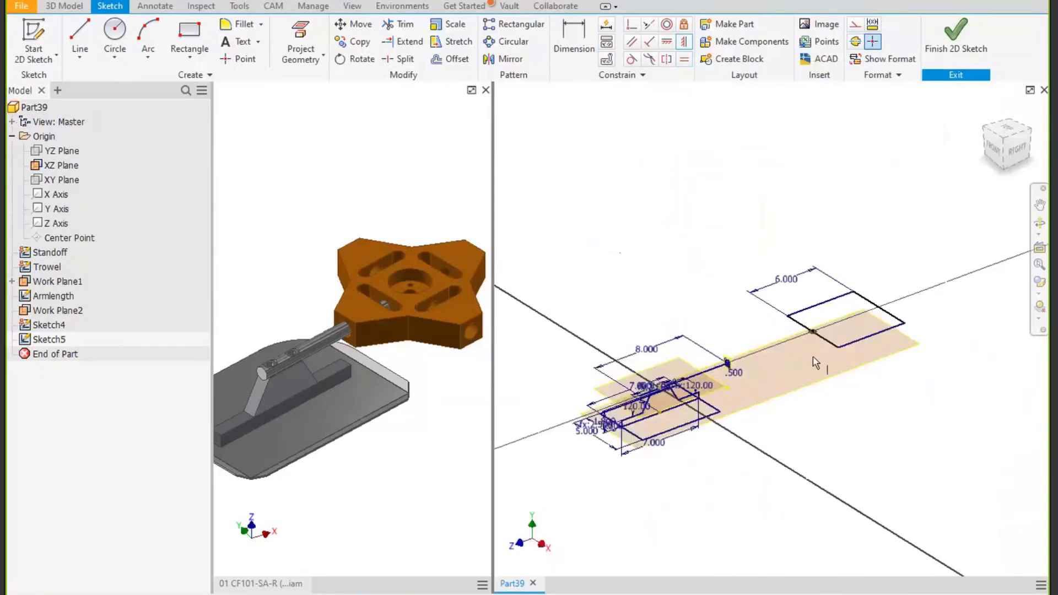
# Move the square closer to the arm and draw a construction line joining the midpoints of its two sides parallel to the arm.
pyautogui.press('Escape')
pyautogui.moveTo(818, 338); pyautogui.dragTo(766, 372)
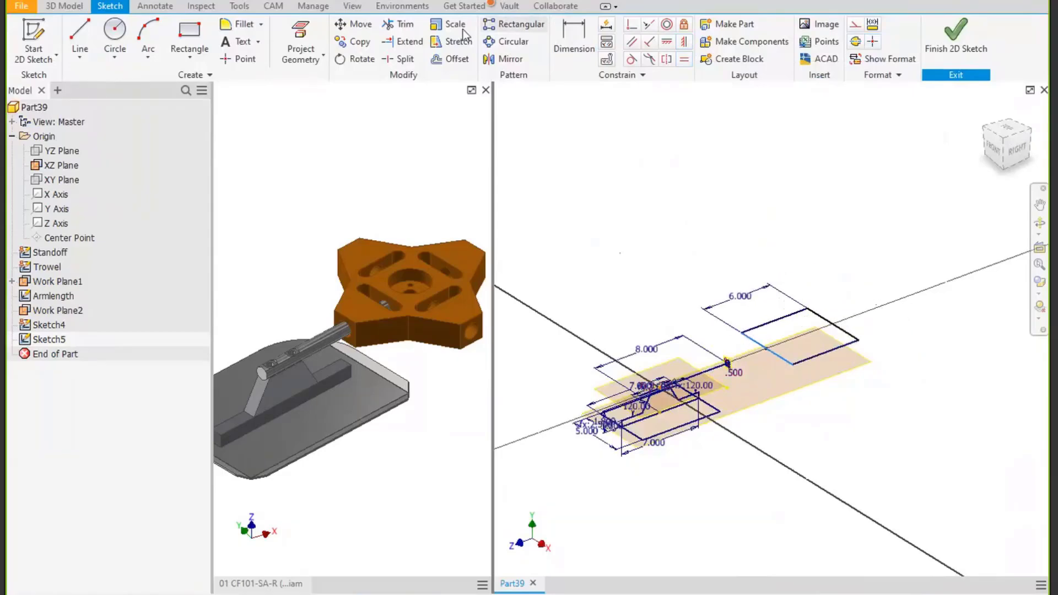
pyautogui.click(80, 33)
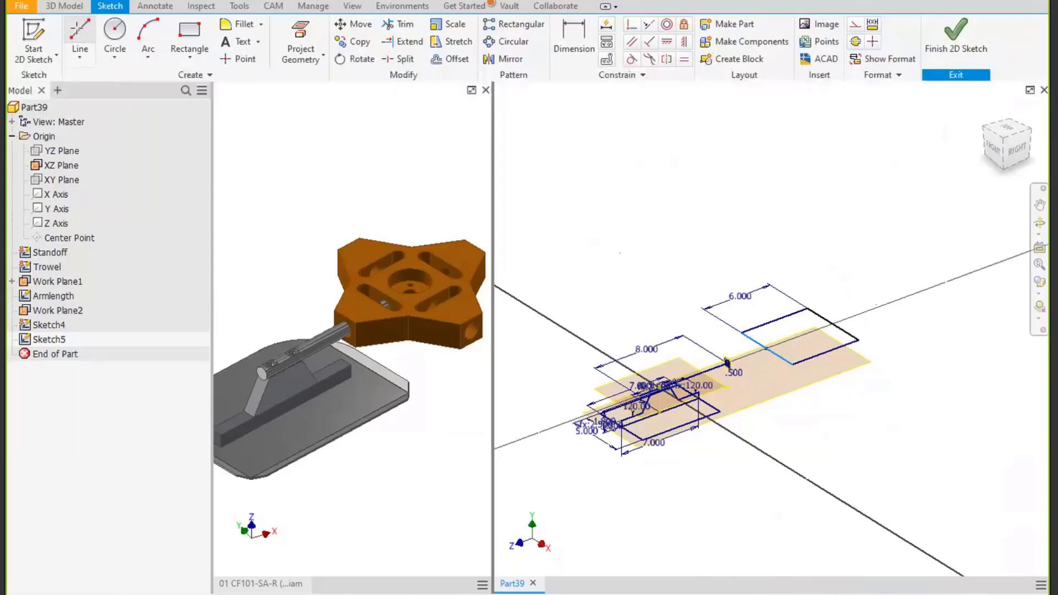
pyautogui.click(855, 25)
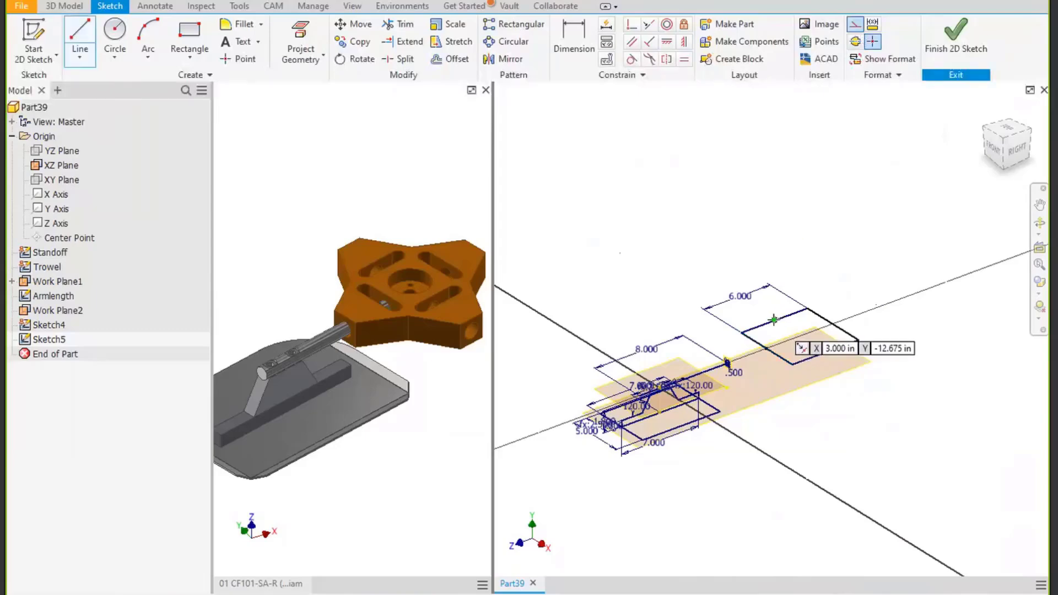
pyautogui.click(774, 320)
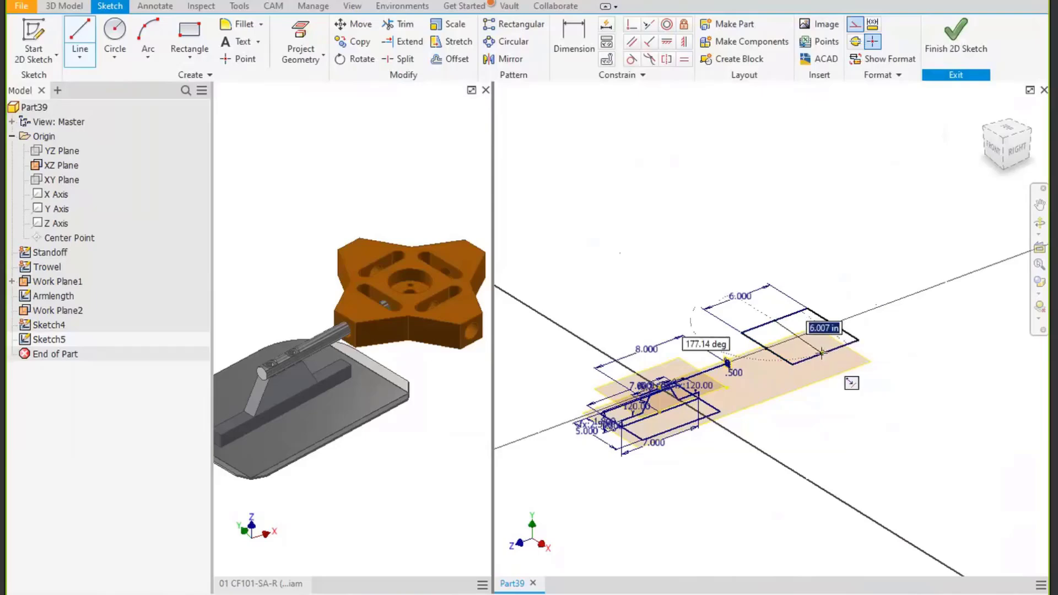
pyautogui.doubleClick(825, 353)
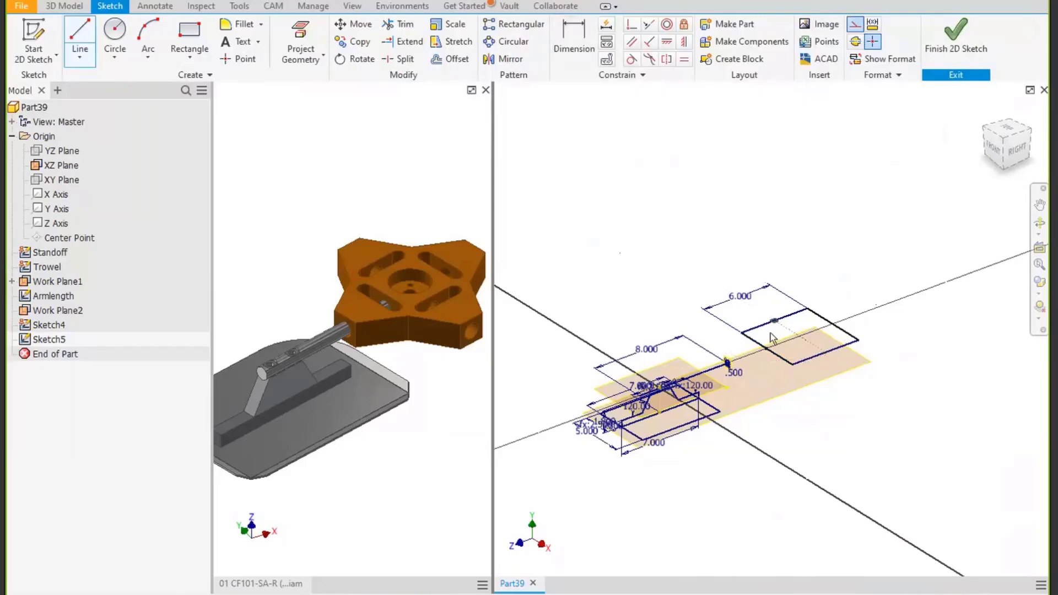
# Dimension the distance between the sketch origin and the square's construction centerline as 11 in.
pyautogui.click(586, 37)
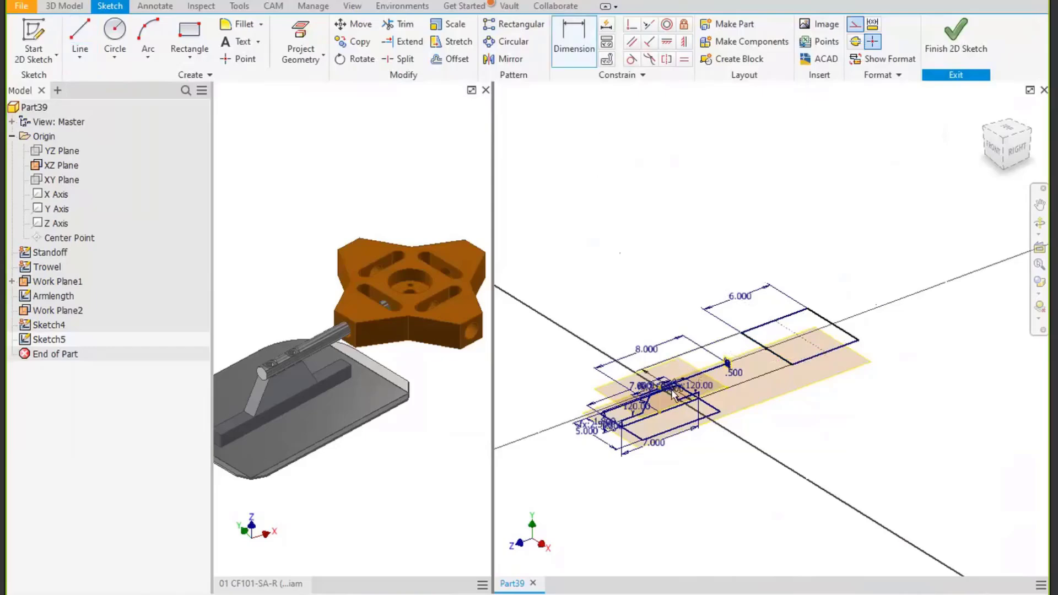
pyautogui.click(682, 379)
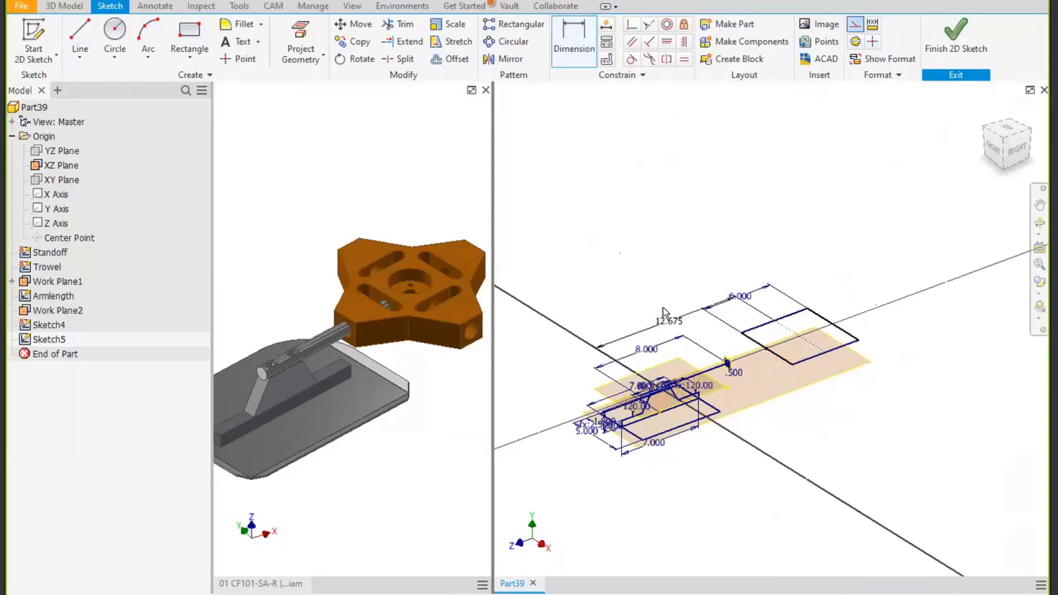
pyautogui.click(656, 314)
pyautogui.write('1')
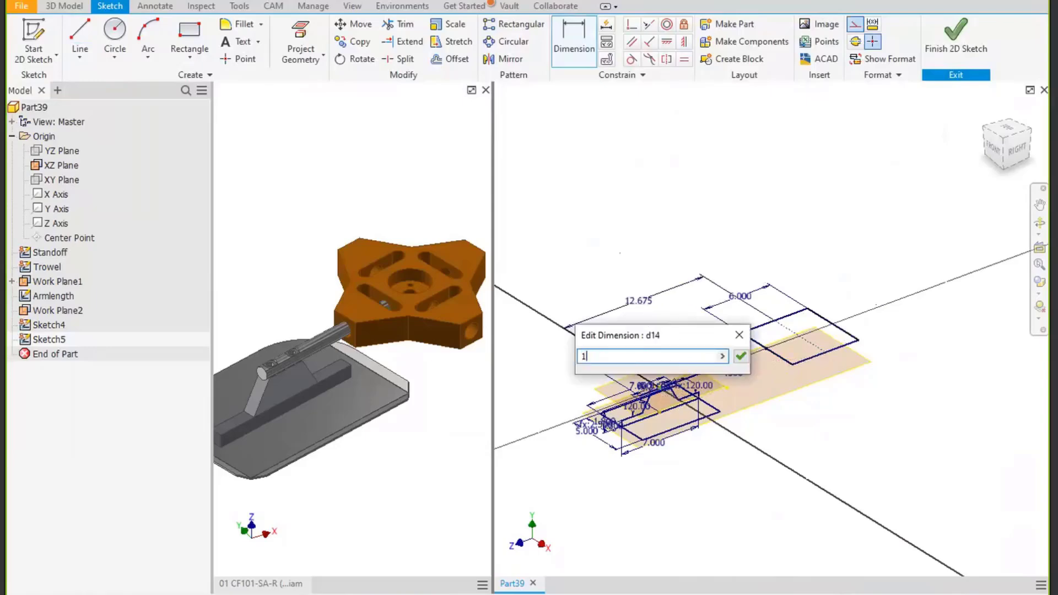
pyautogui.write('1')
pyautogui.press('Return')
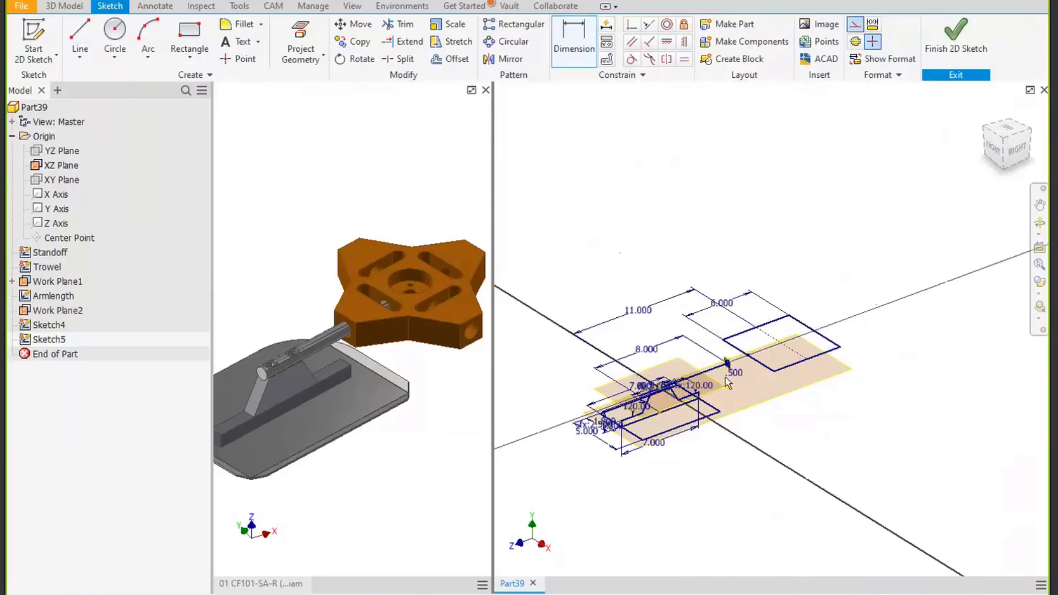
# Rename the square's sketch to Spider and the sketch with the arm's end circle to Armdia.
pyautogui.scroll(2, 655, 380)
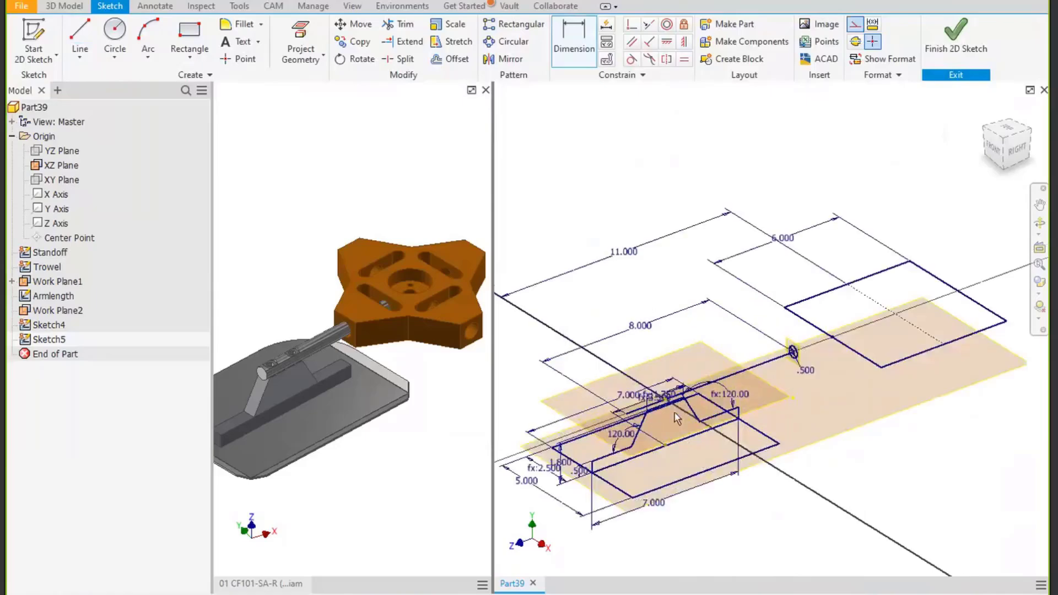
pyautogui.moveTo(675, 413); pyautogui.dragTo(684, 334, button='middle')
pyautogui.click(46, 338)
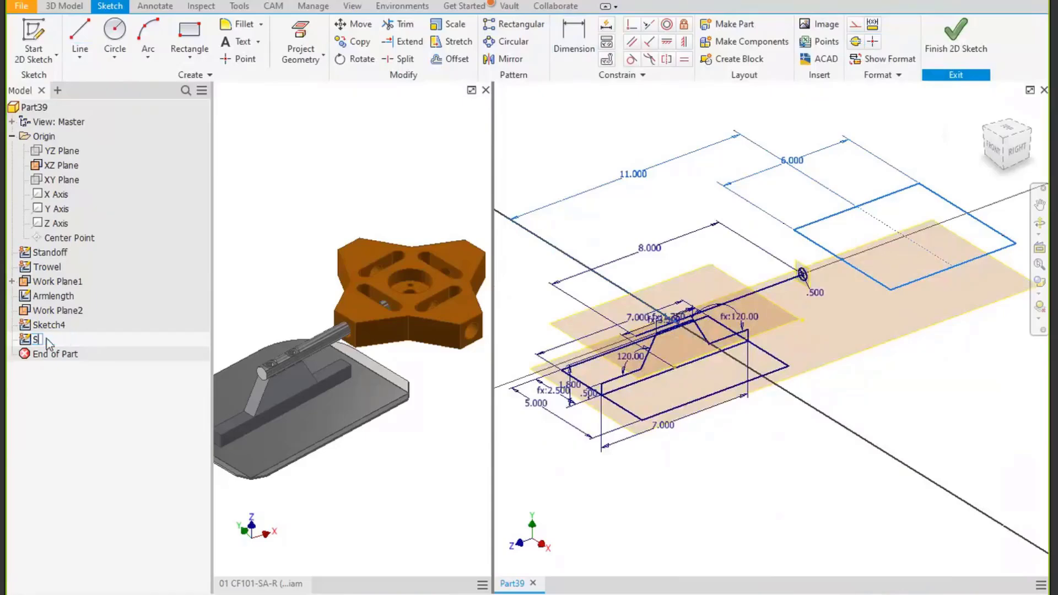
pyautogui.write('Spider')
pyautogui.press('Return')
pyautogui.click(50, 327)
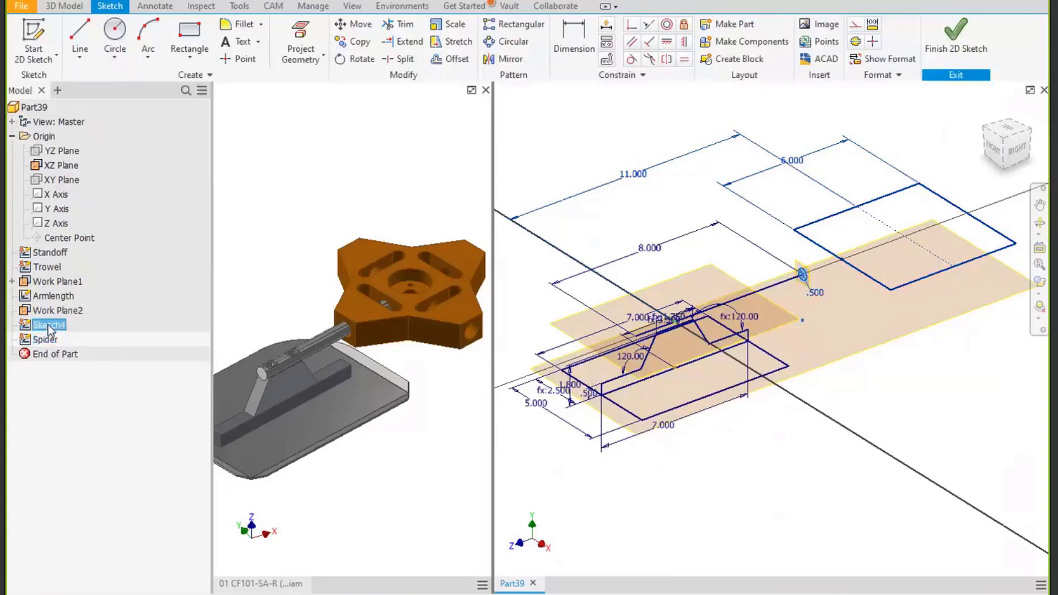
pyautogui.click(50, 326)
pyautogui.write('Armdia')
pyautogui.press('Return')
# Hide the visible work planes and finish the Spider sketch.
pyautogui.click(814, 267)
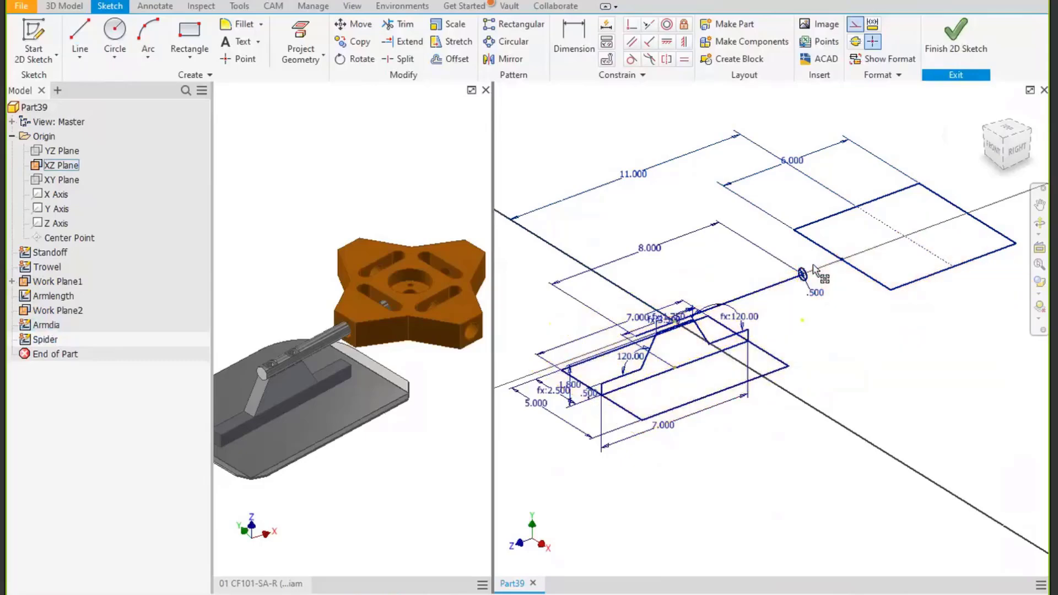
pyautogui.moveTo(763, 334)
pyautogui.keyDown('shift'); pyautogui.mouseDown(button='middle')
pyautogui.moveTo(721, 295)
pyautogui.moveTo(758, 307)
pyautogui.moveTo(777, 328)
pyautogui.moveTo(758, 295)
pyautogui.moveTo(770, 354)
pyautogui.moveTo(806, 354)
pyautogui.moveTo(772, 336)
pyautogui.mouseUp(button='middle'); pyautogui.keyUp('shift')
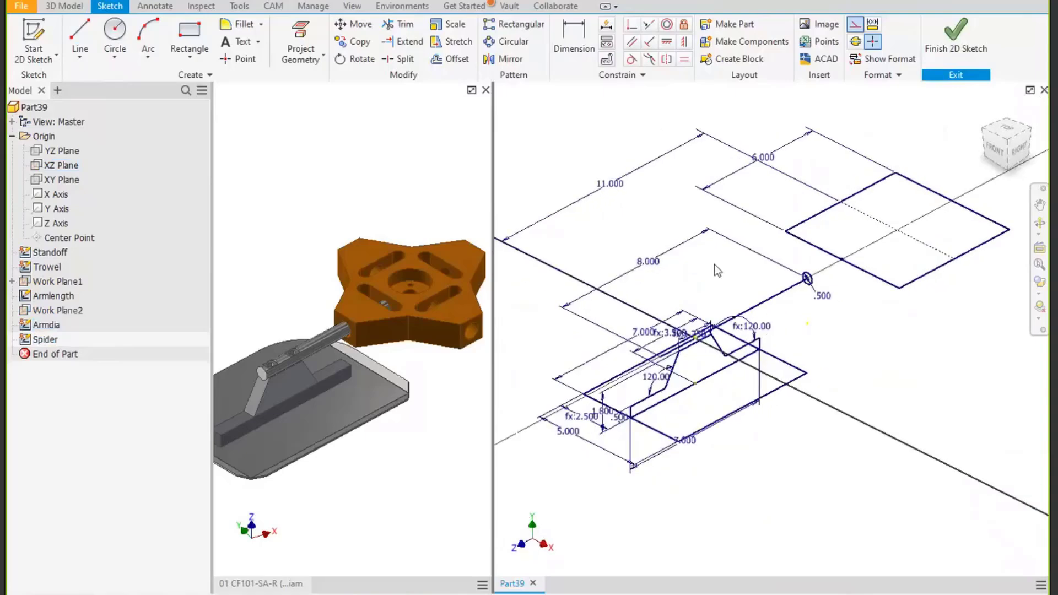
pyautogui.click(959, 38)
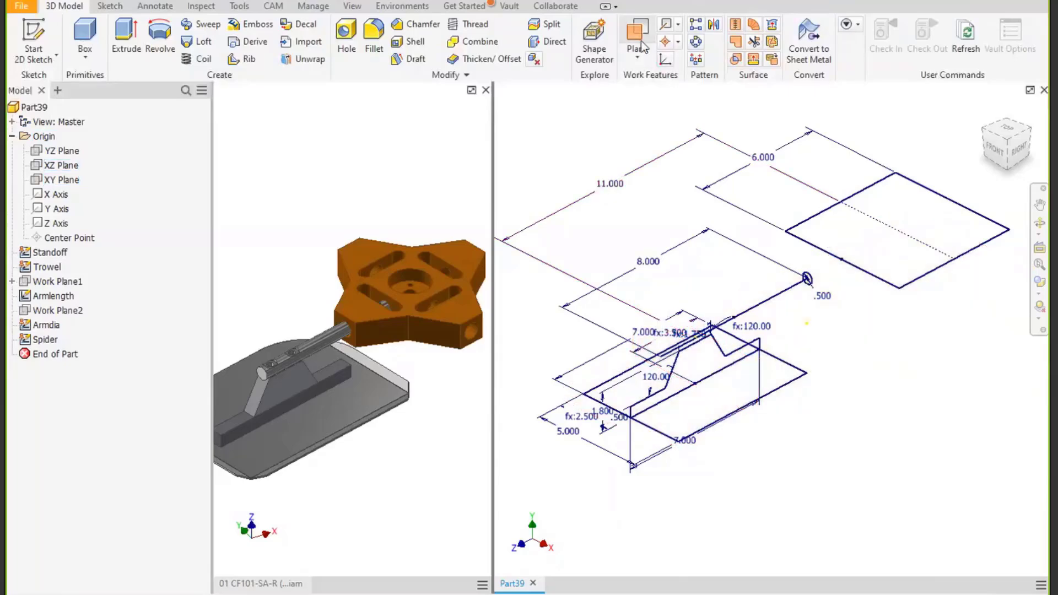
# Create boundary patch surfaces from the Standoff profile and the Trowel rectangle.
pyautogui.click(736, 44)
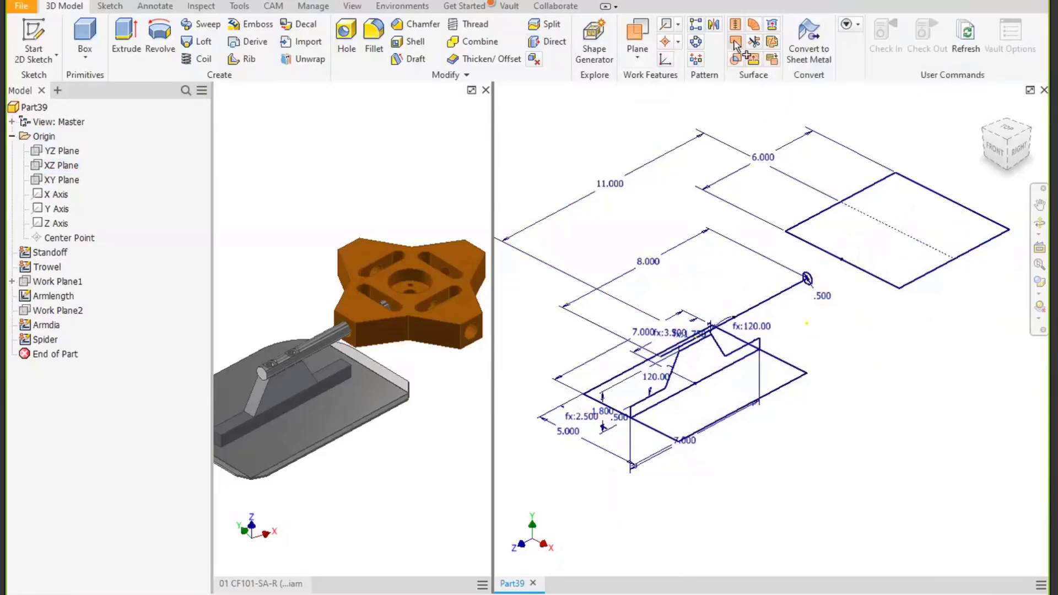
pyautogui.click(676, 373)
pyautogui.click(622, 317)
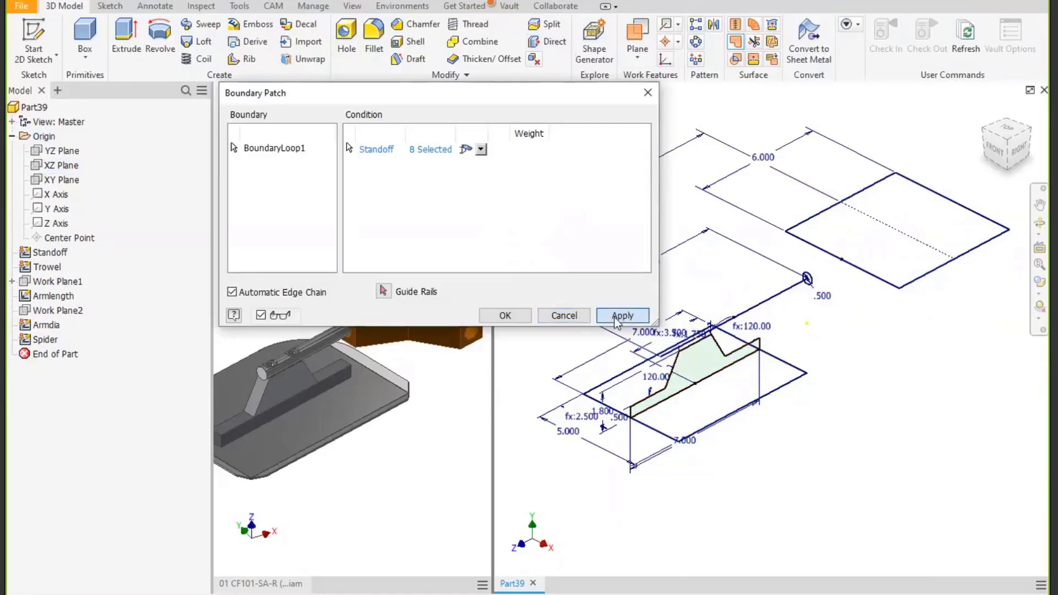
pyautogui.click(619, 380)
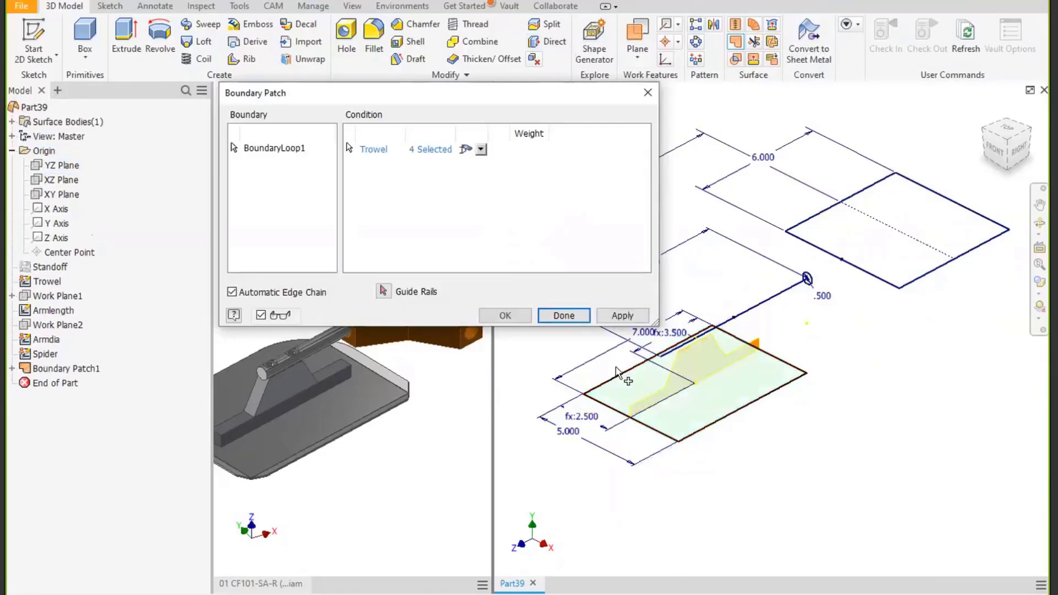
pyautogui.click(618, 317)
# Create boundary patch surfaces from the circle at the arm's end and the Spider square.
pyautogui.click(808, 279)
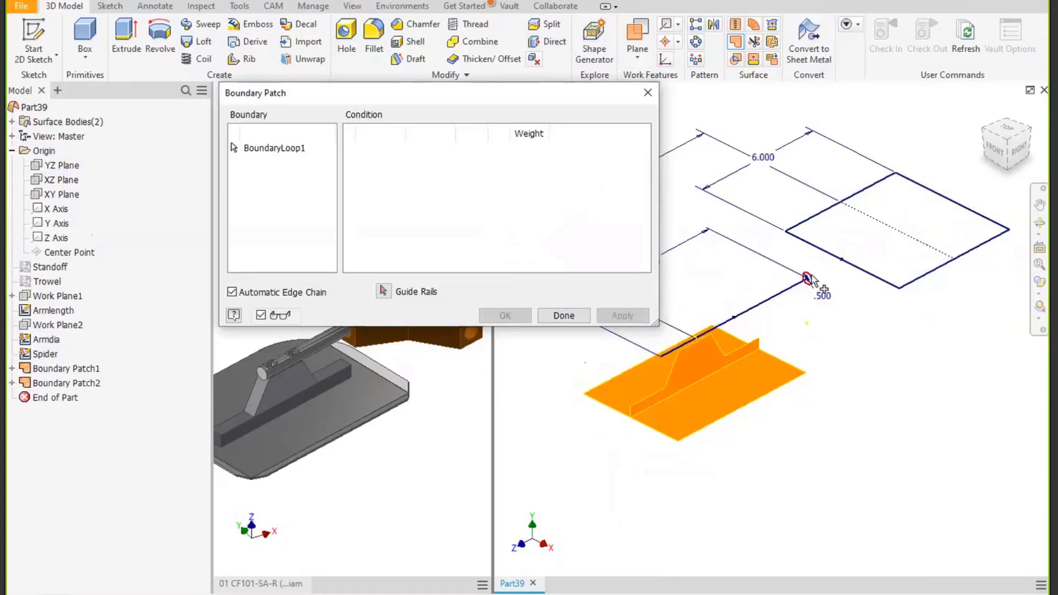
pyautogui.click(621, 315)
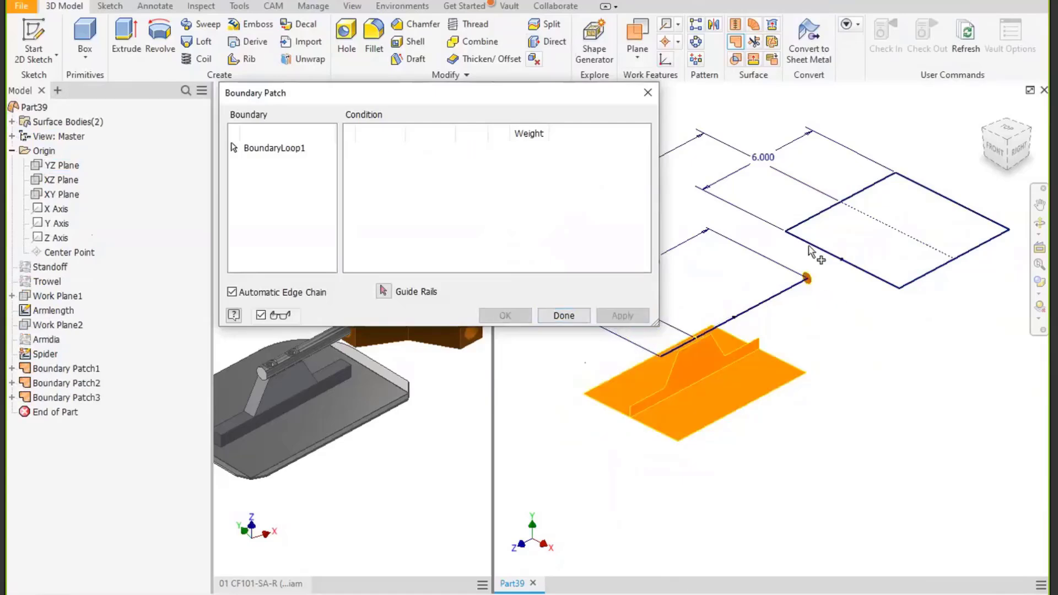
pyautogui.click(810, 252)
pyautogui.click(622, 315)
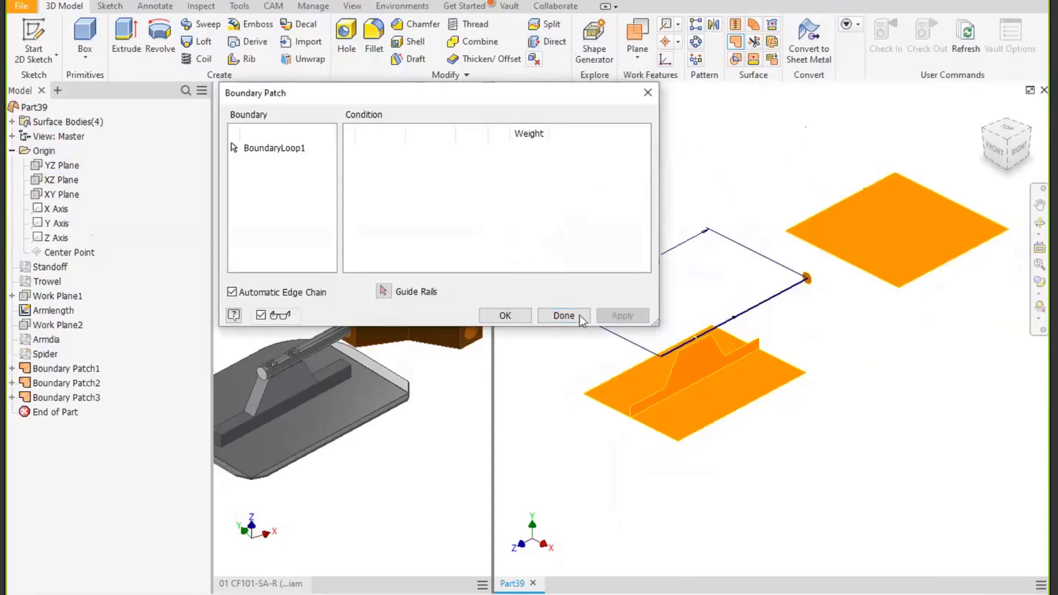
pyautogui.click(568, 316)
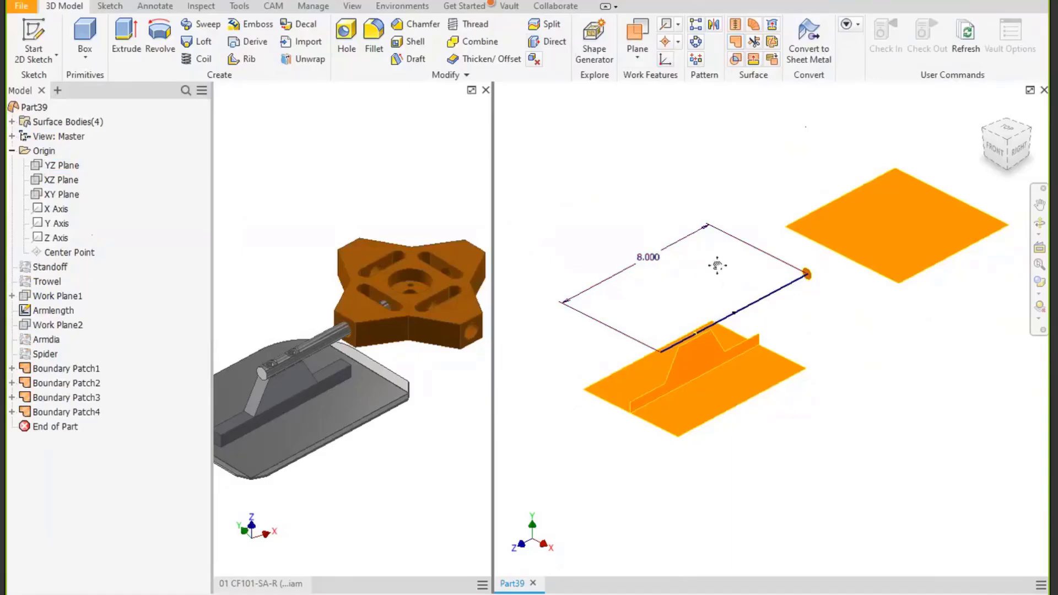
# Save the part as 01 TrowelSkeleton-Ref D.ipt in the Trowel B folder, replacing the existing file.
pyautogui.moveTo(717, 278); pyautogui.dragTo(694, 263, button='middle')
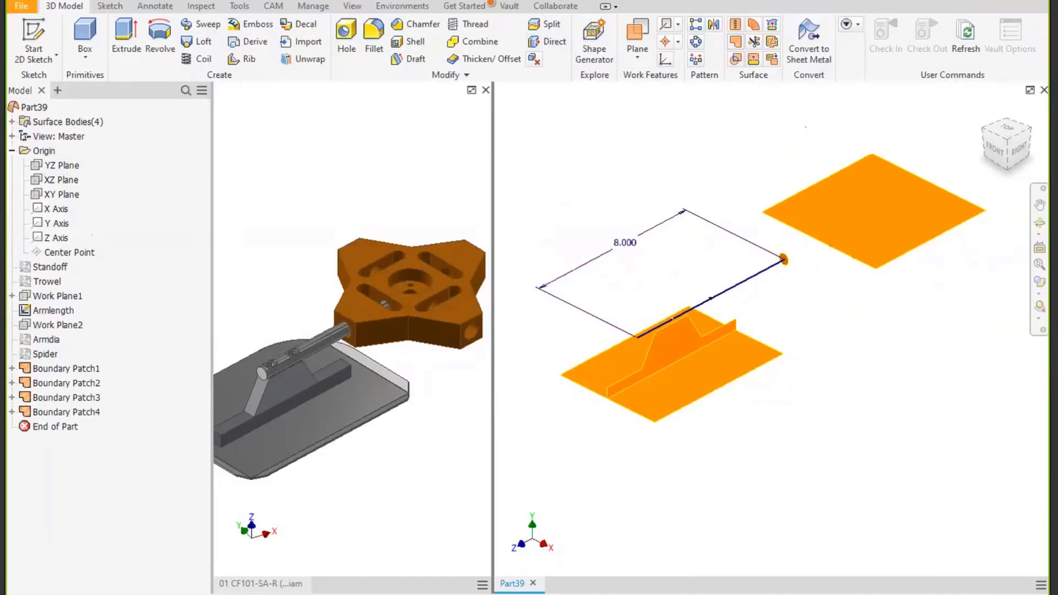
pyautogui.hotkey('ctrl', 's')
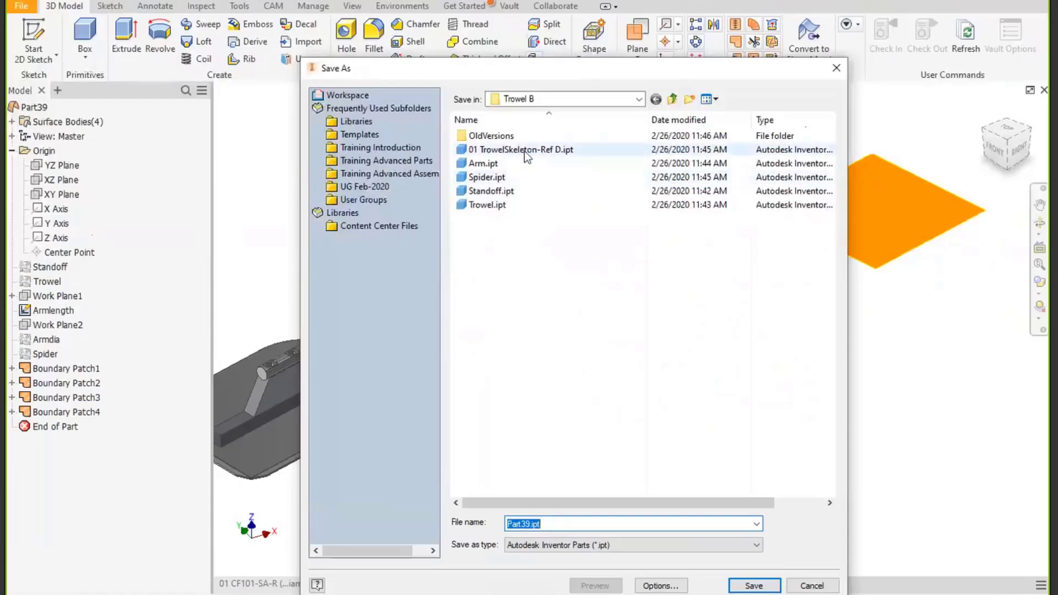
pyautogui.click(526, 150)
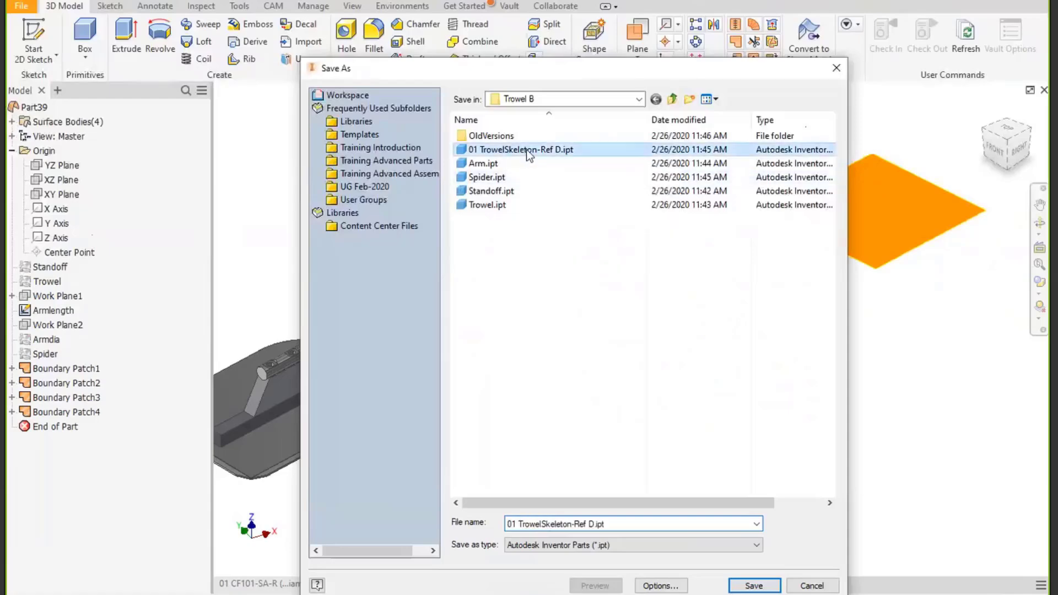
pyautogui.click(754, 586)
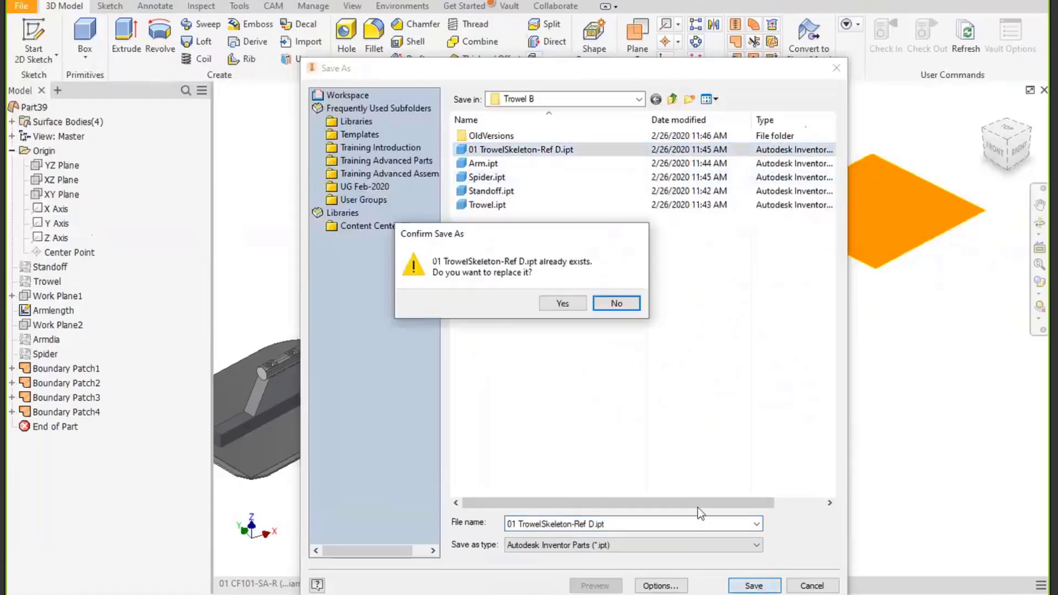
pyautogui.click(567, 301)
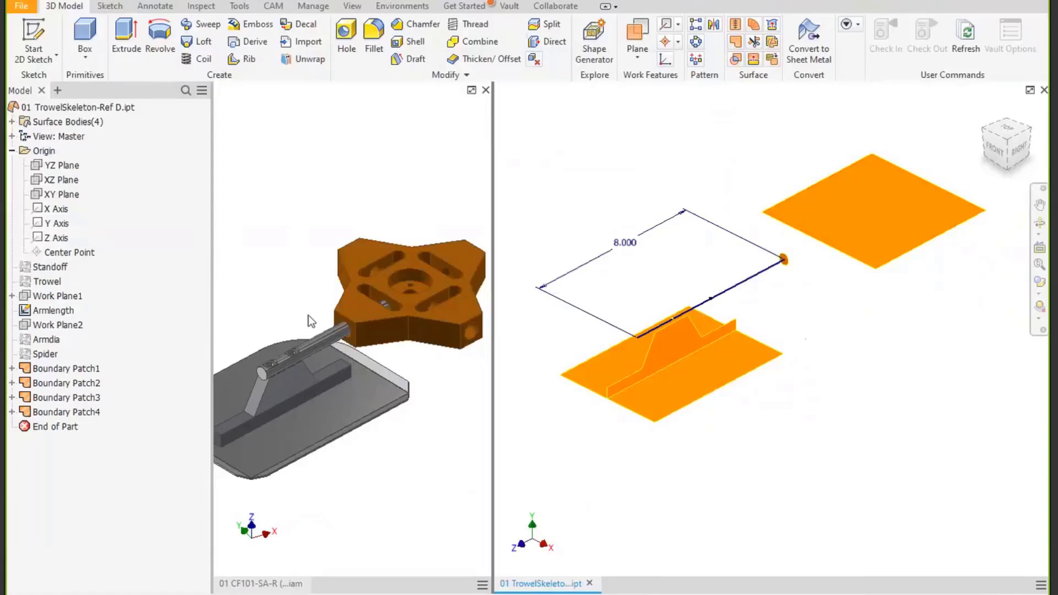
# Close the 01 CF101-SA-R reference assembly without saving its changes.
pyautogui.click(333, 305)
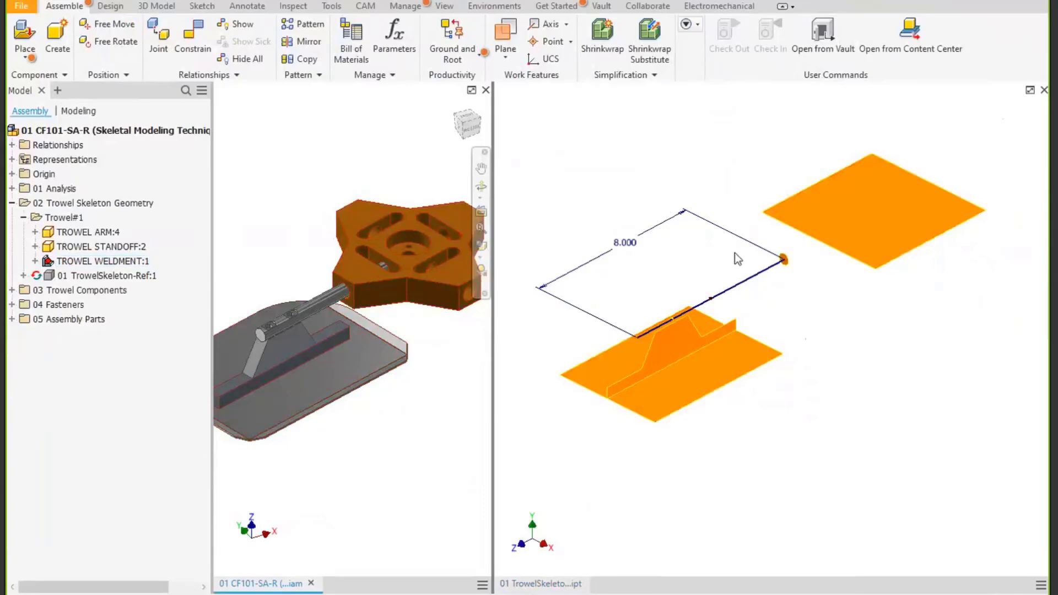
pyautogui.click(485, 90)
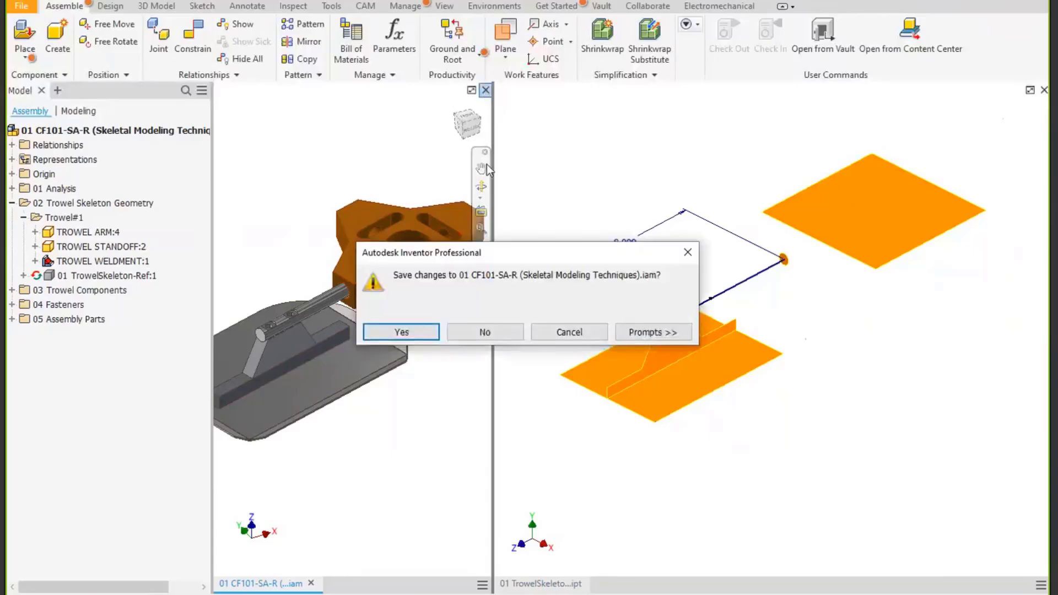
pyautogui.click(493, 334)
pyautogui.moveTo(647, 297); pyautogui.dragTo(482, 292, button='middle')
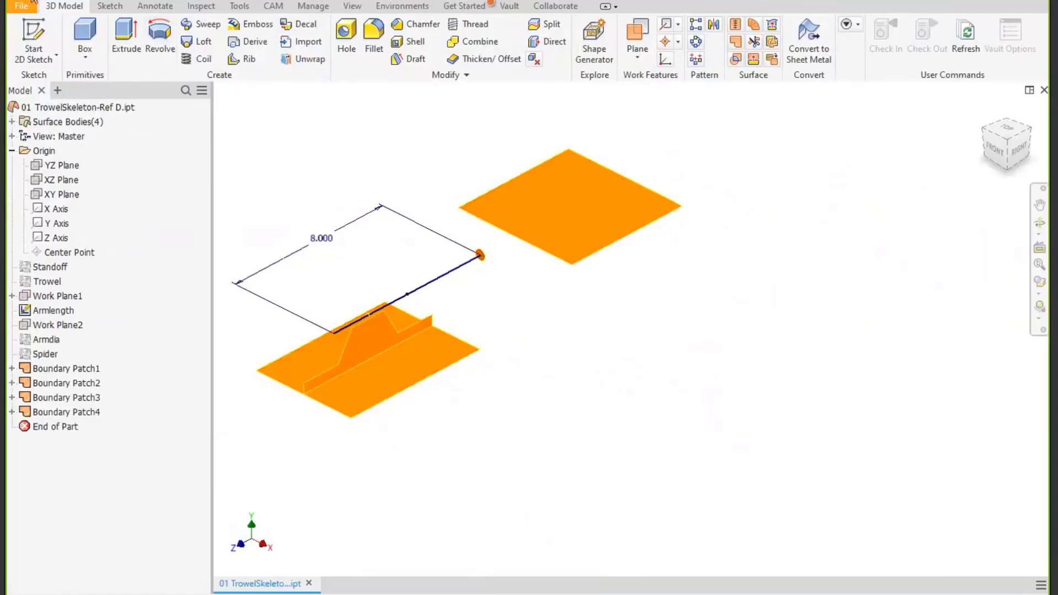
# Create a new part from the Standard.ipt template and save it as Standoff.ipt in the Trowel B folder, replacing the existing file.
pyautogui.hotkey('ctrl', 'n')
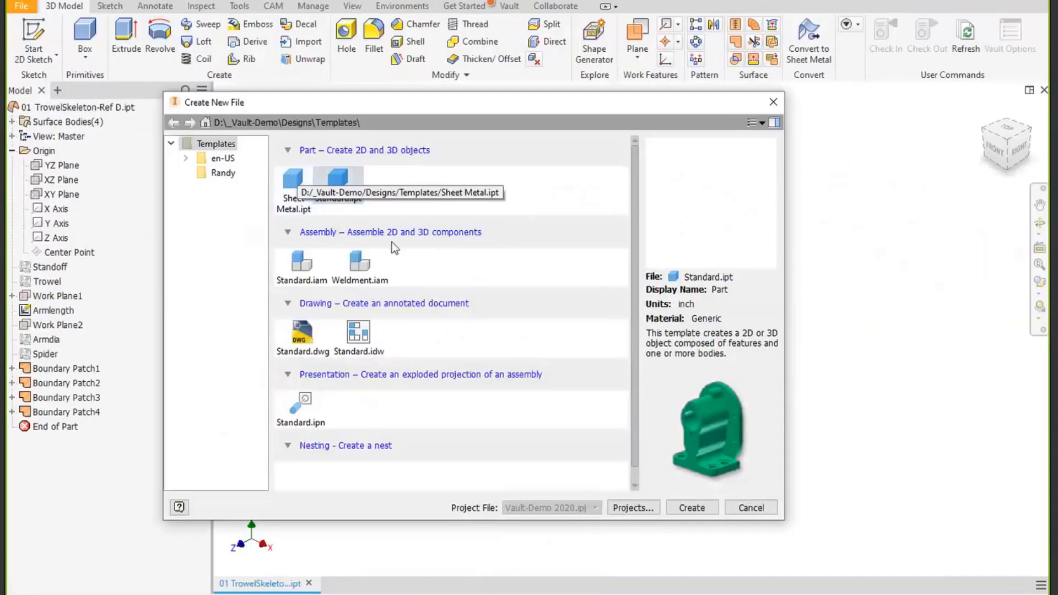
pyautogui.doubleClick(338, 178)
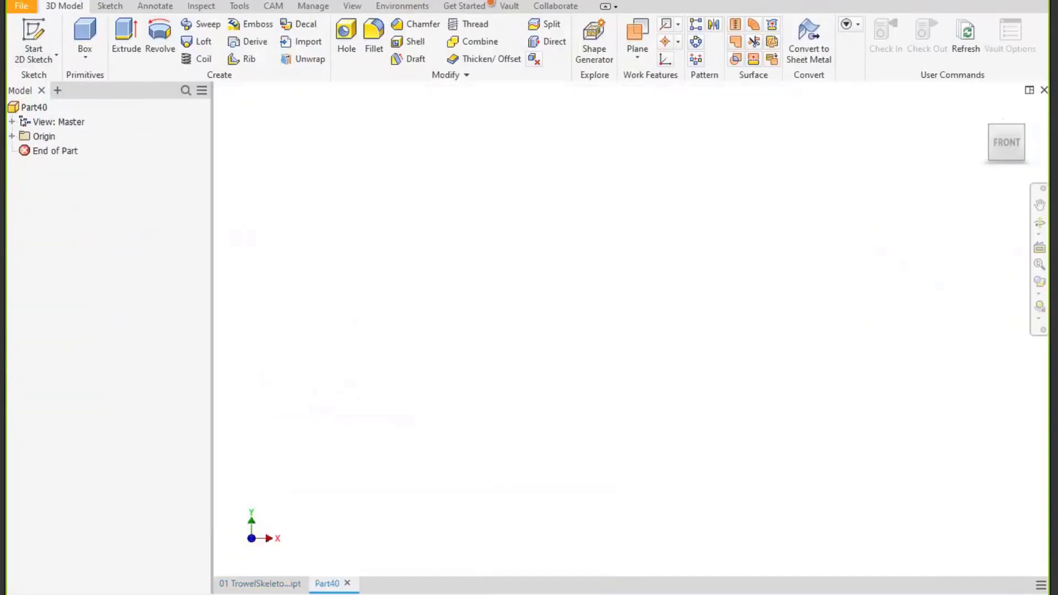
pyautogui.hotkey('ctrl', 's')
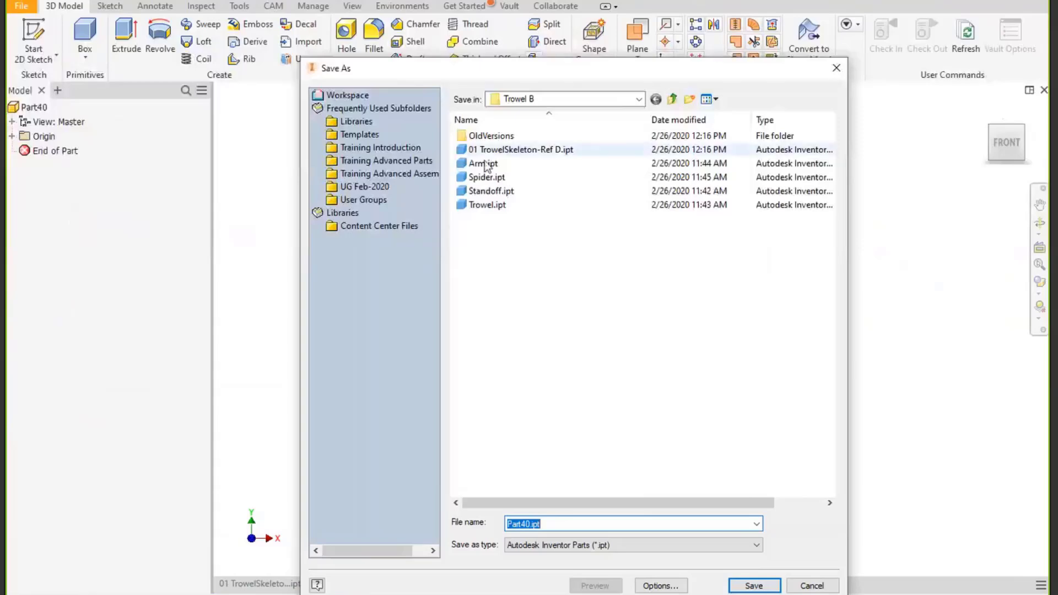
pyautogui.click(491, 192)
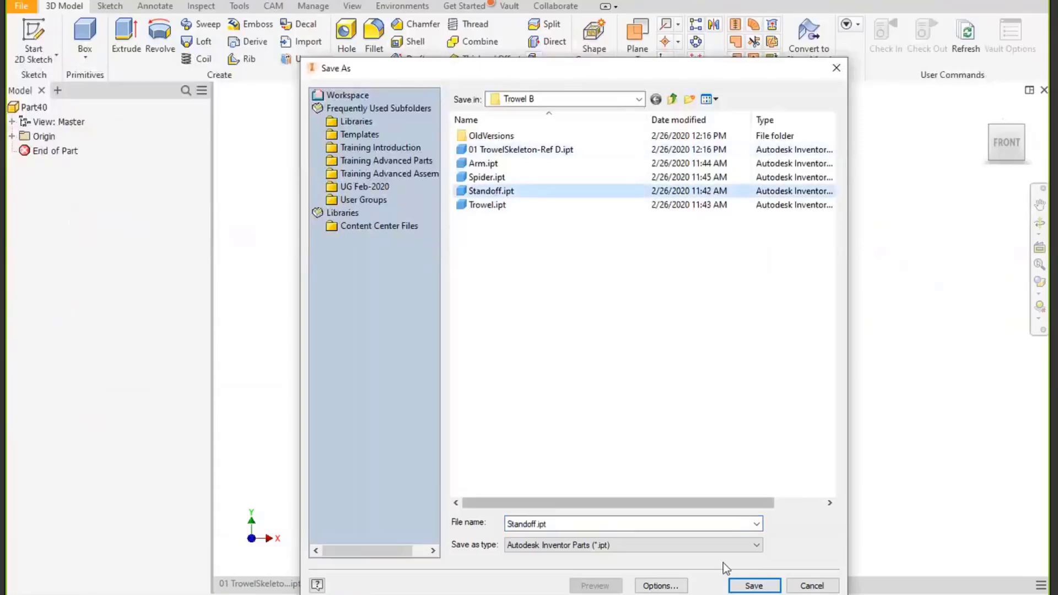
pyautogui.click(754, 586)
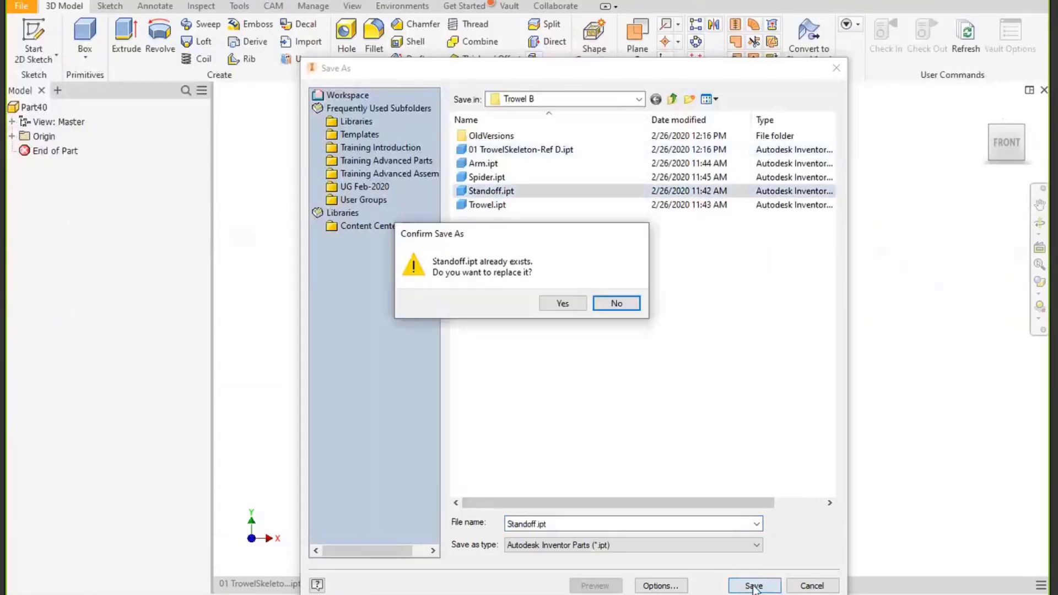
pyautogui.click(562, 303)
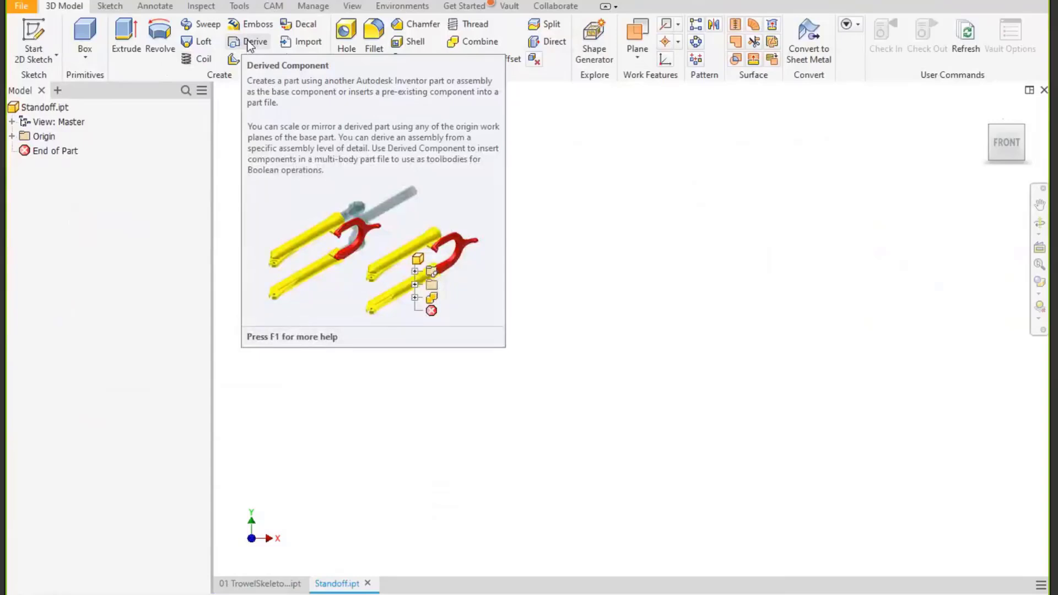
# Start a Derive in the Standoff part using 01 TrowelSkeleton-Ref D.ipt from the Trowel B folder.
pyautogui.click(247, 41)
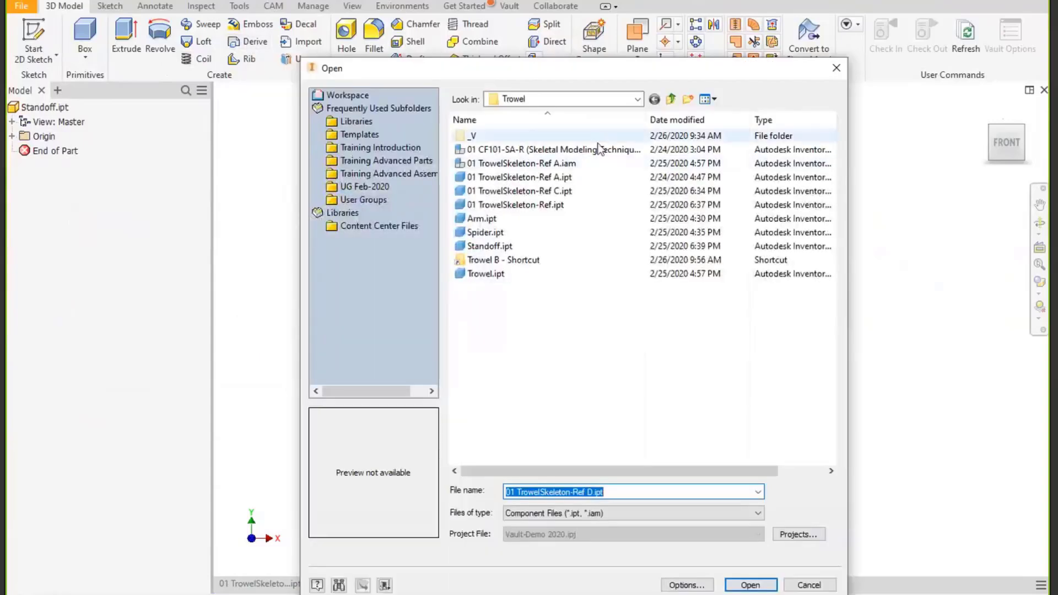
pyautogui.doubleClick(519, 260)
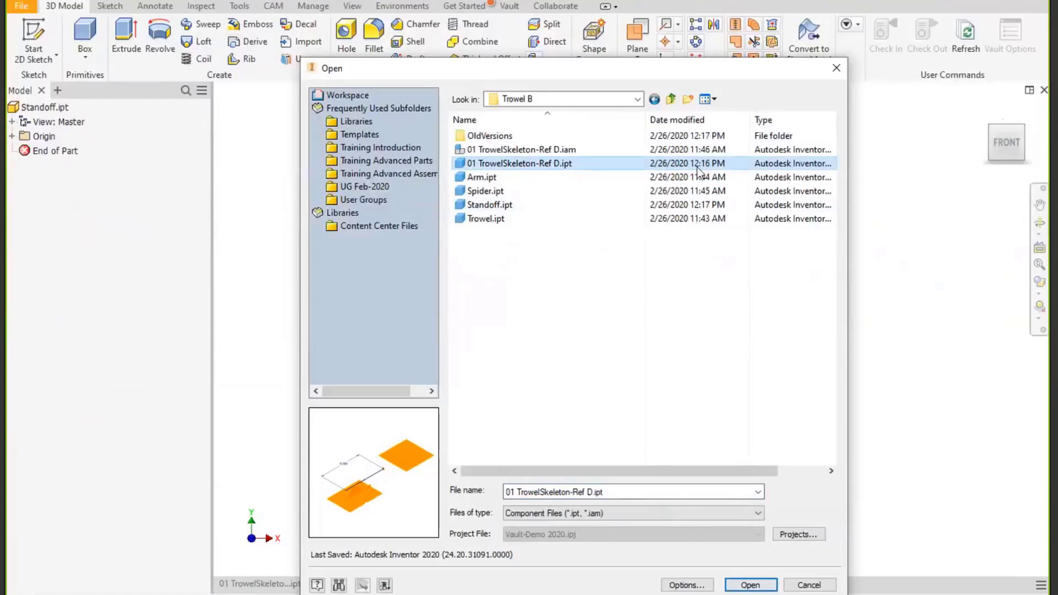
pyautogui.click(752, 586)
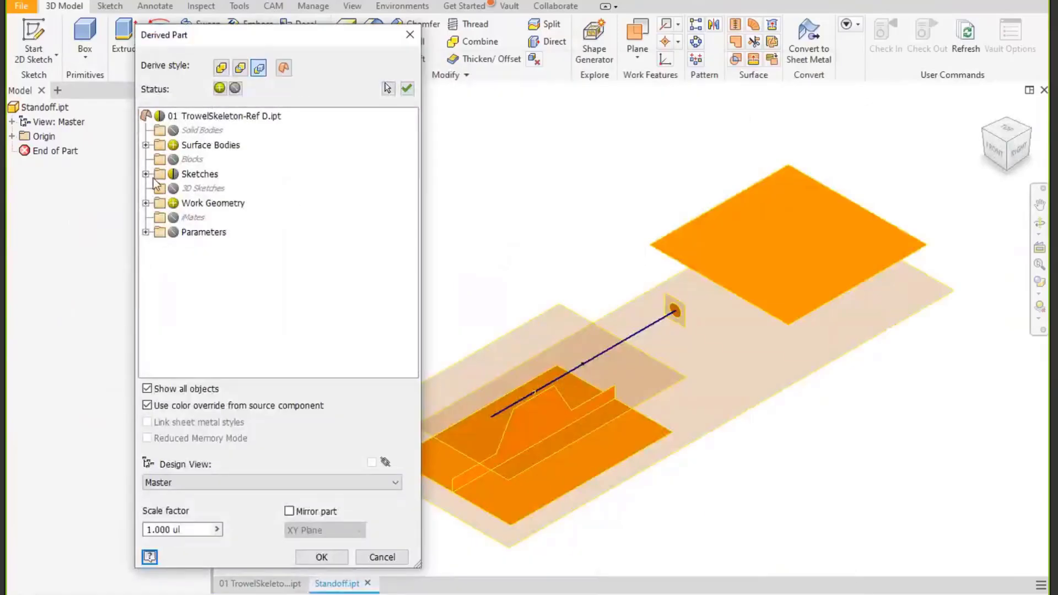
# Exclude surface bodies Srf2, Srf3 and Srf4 from the derived part, keeping only Srf1, the standoff profile surface.
pyautogui.click(146, 145)
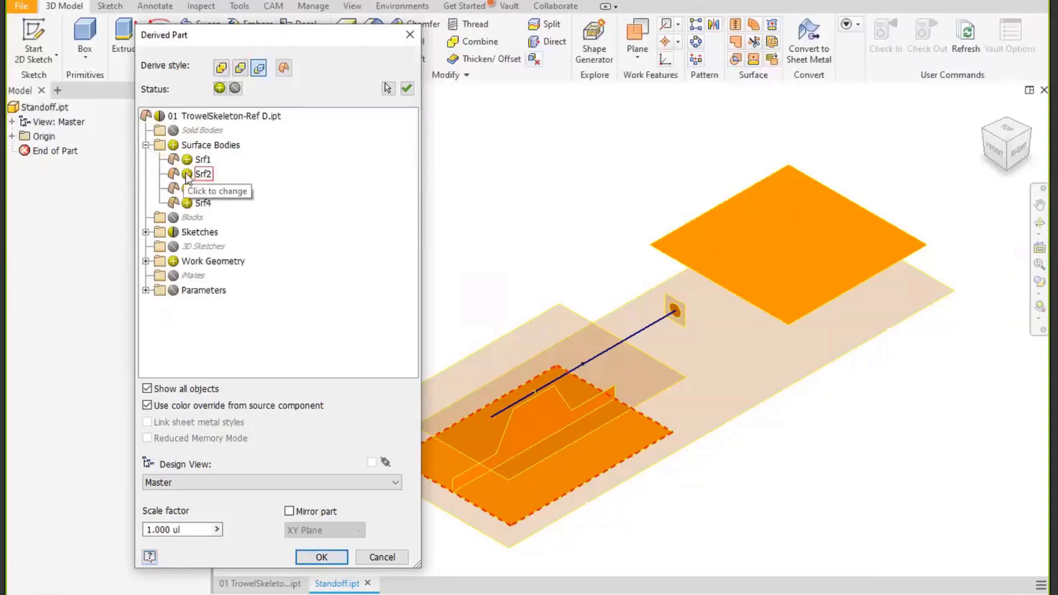
pyautogui.click(182, 115)
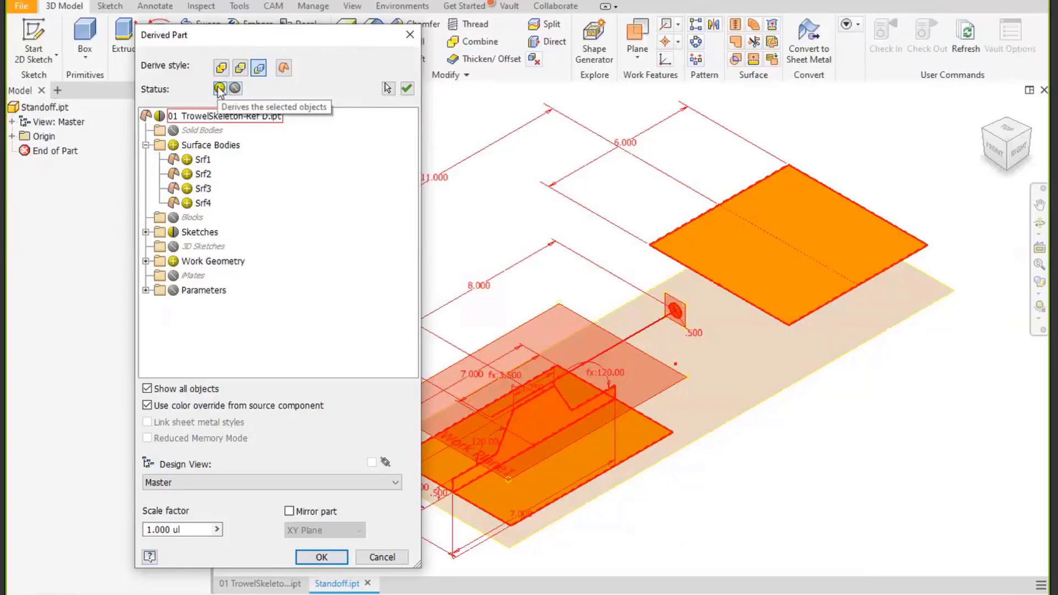
pyautogui.click(204, 160)
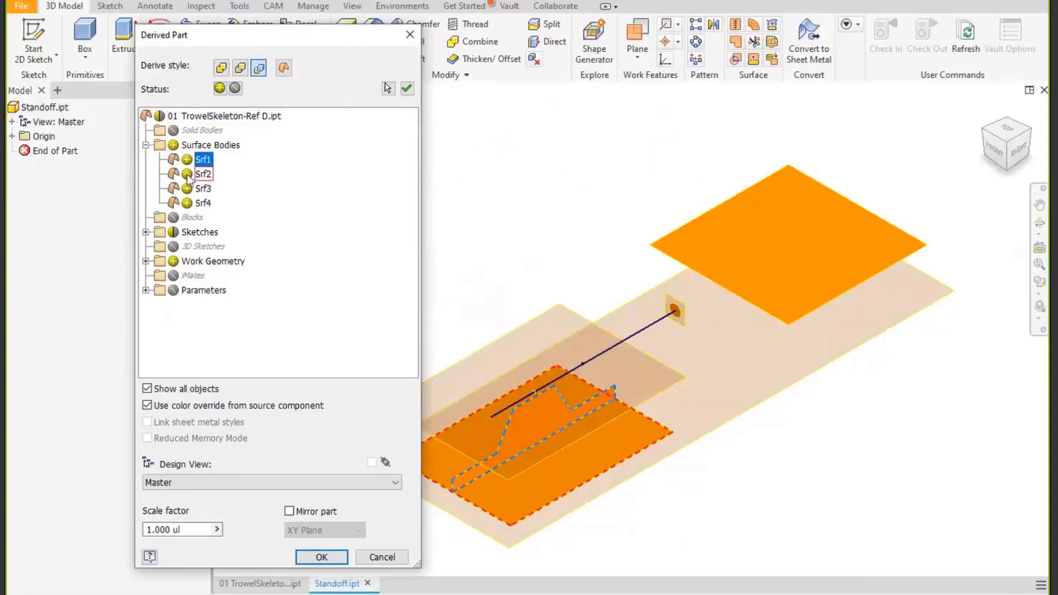
pyautogui.click(187, 175)
pyautogui.click(187, 191)
pyautogui.click(187, 203)
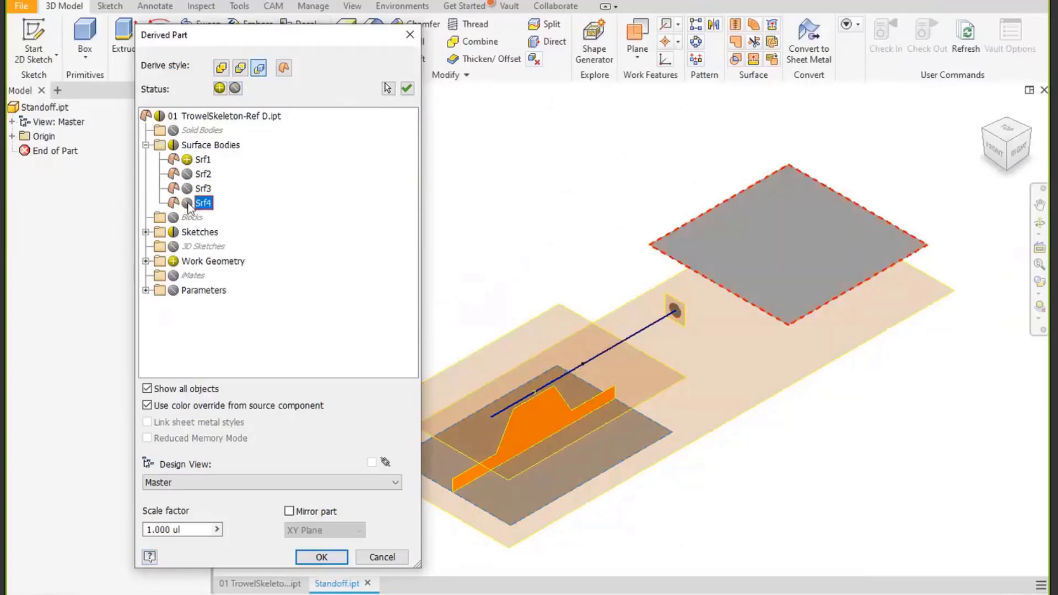
# Include the Standoff sketch in the derived part and exclude the Armlength sketch.
pyautogui.click(146, 232)
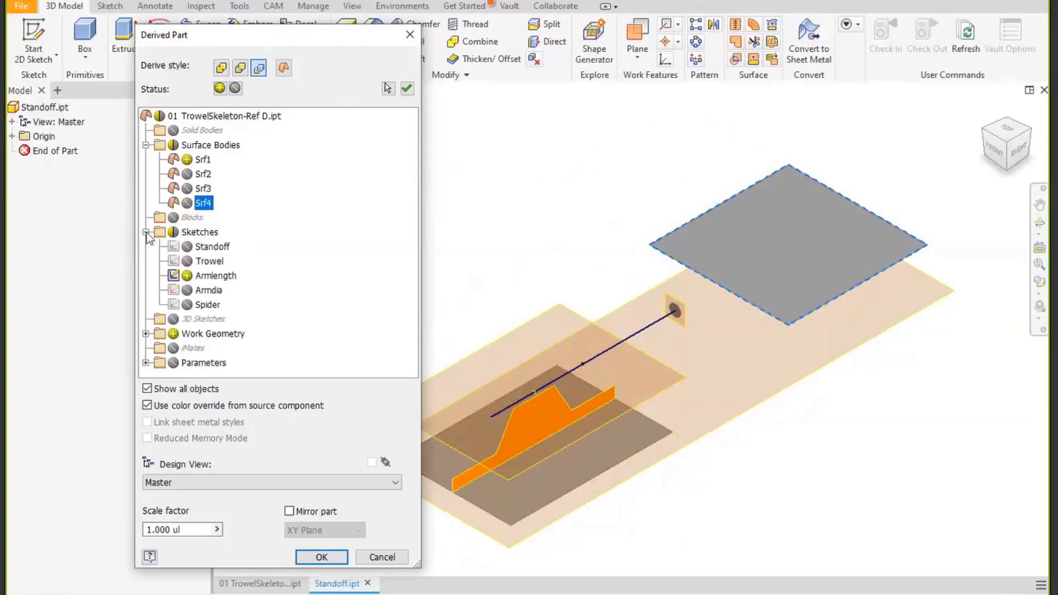
pyautogui.click(187, 247)
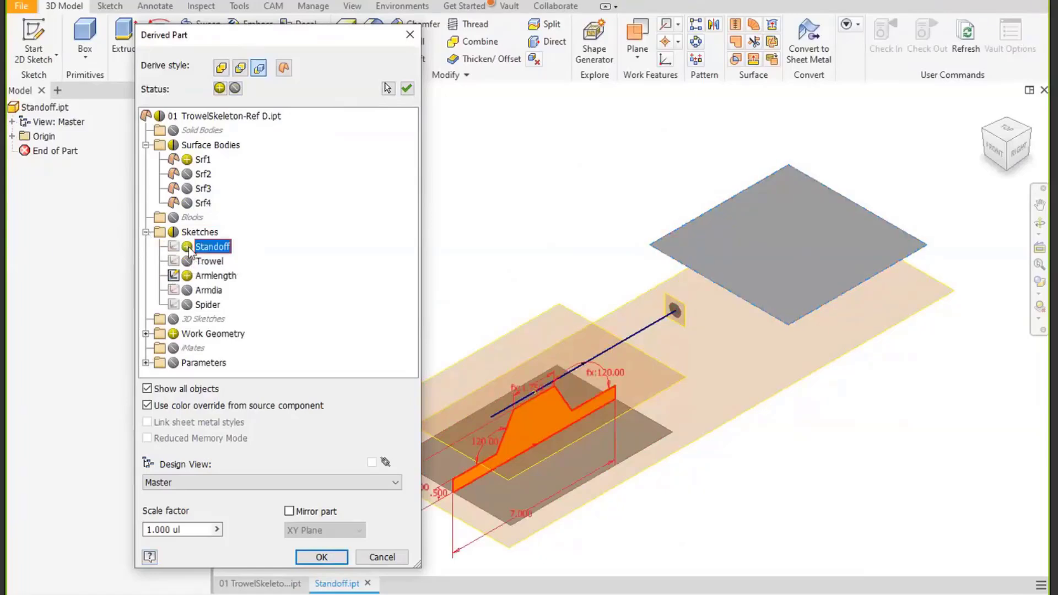
pyautogui.click(188, 275)
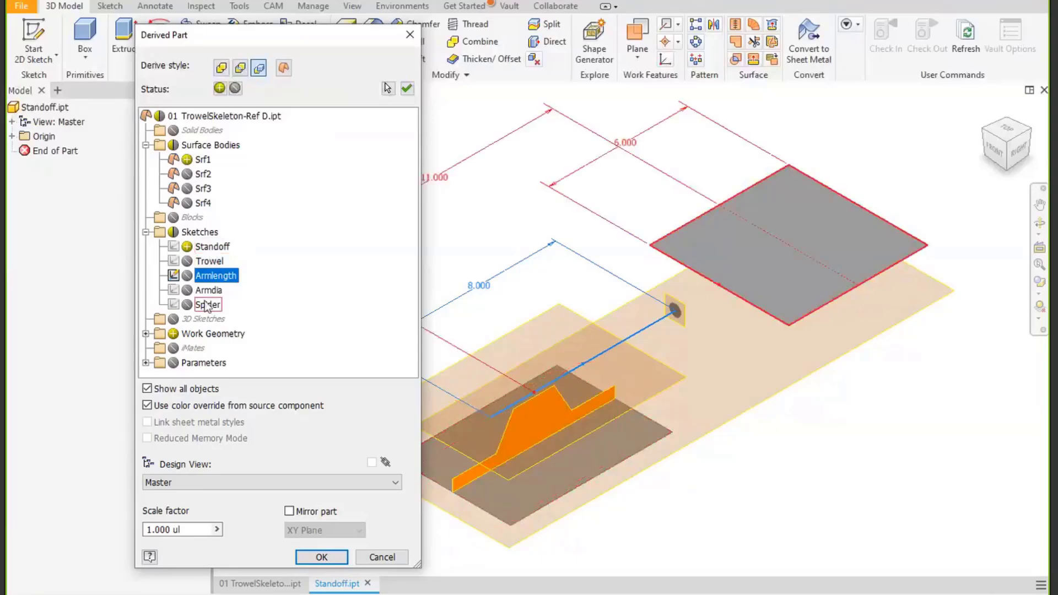
pyautogui.click(145, 333)
pyautogui.scroll(-1, 183, 340)
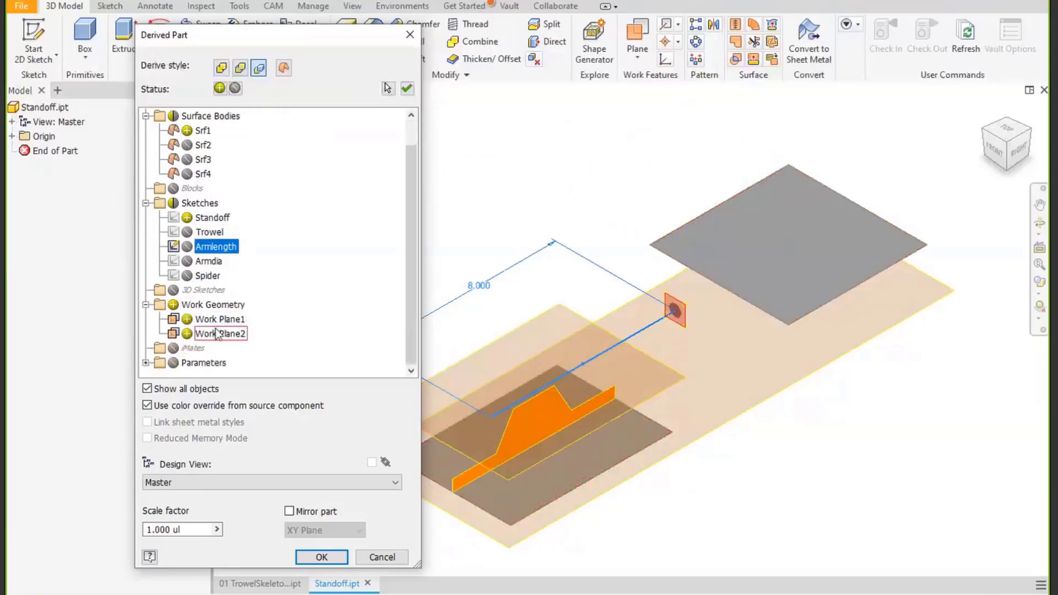
pyautogui.click(146, 305)
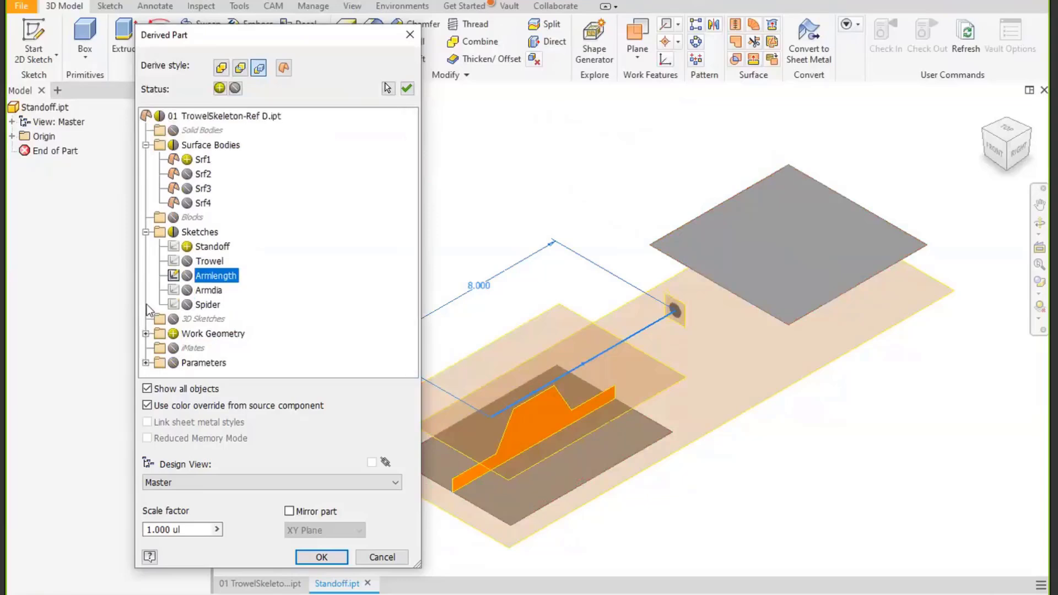
# Include the Standofflength and standoffhgt model parameters and complete the derive, accepting the change to the base component.
pyautogui.click(146, 363)
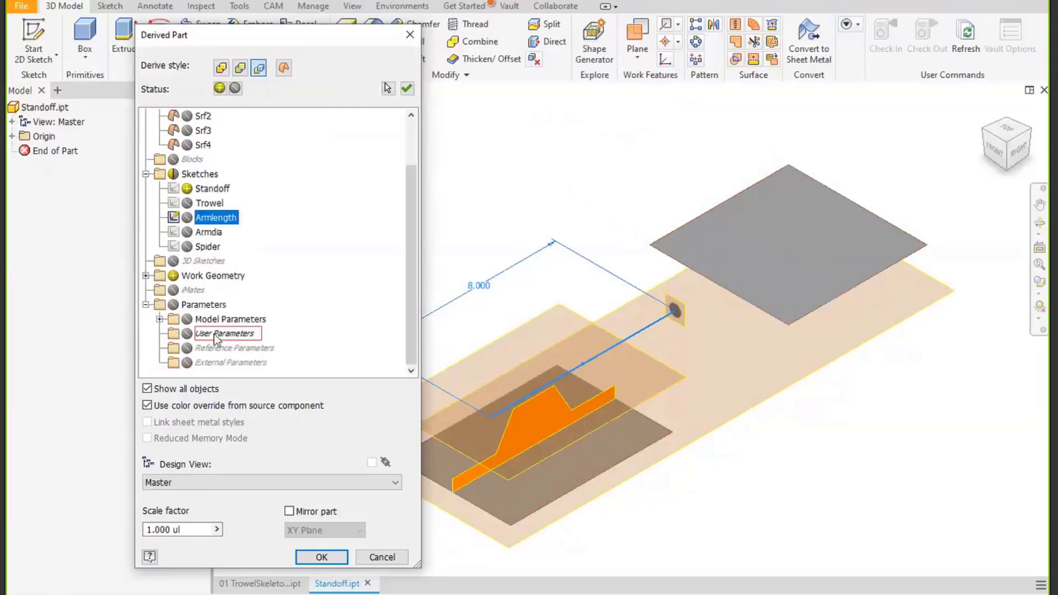
pyautogui.click(160, 320)
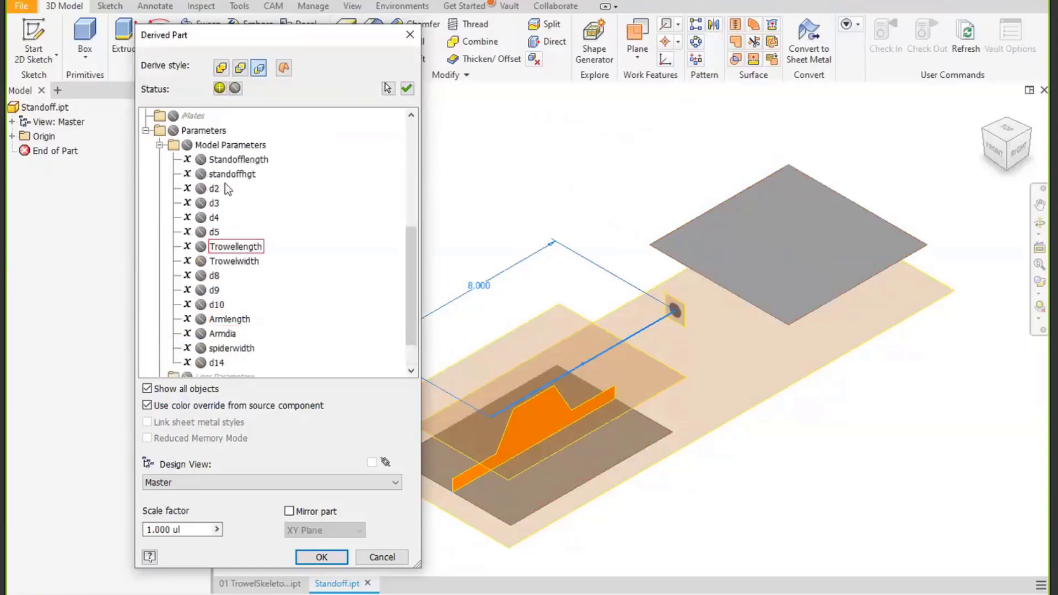
pyautogui.click(202, 161)
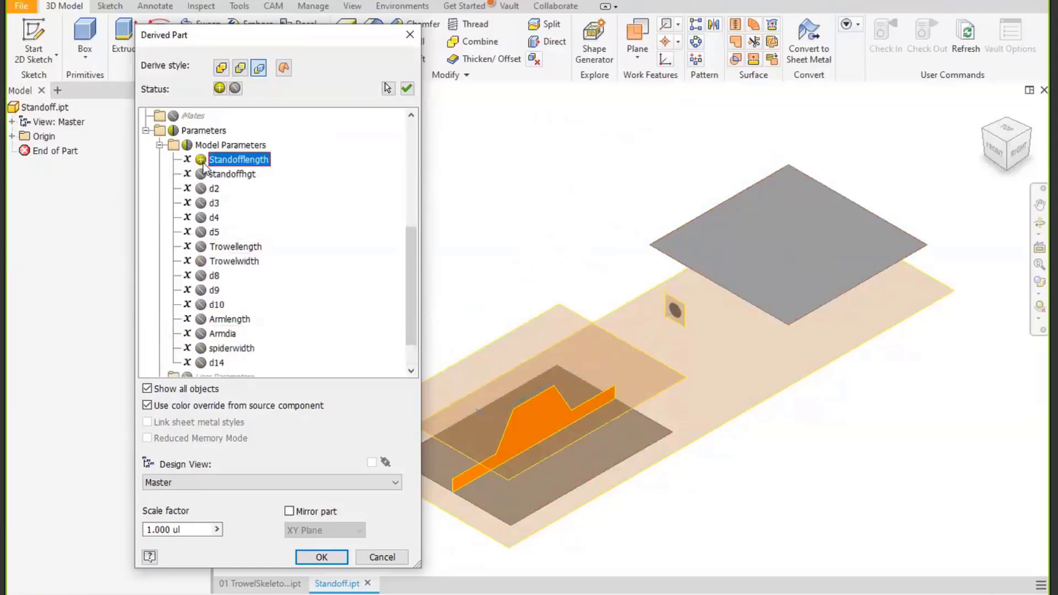
pyautogui.click(200, 175)
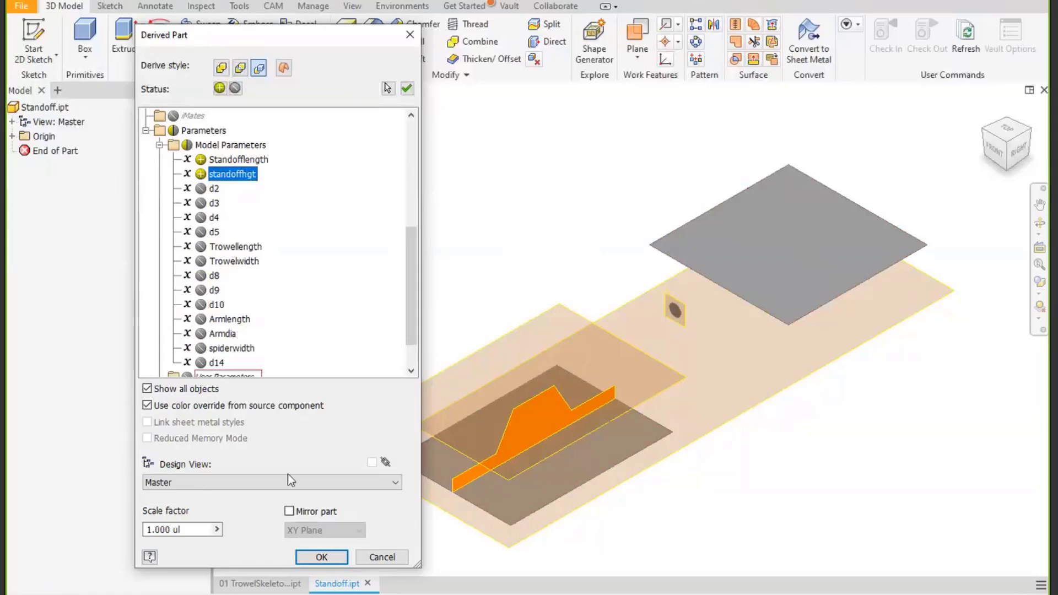
pyautogui.click(324, 558)
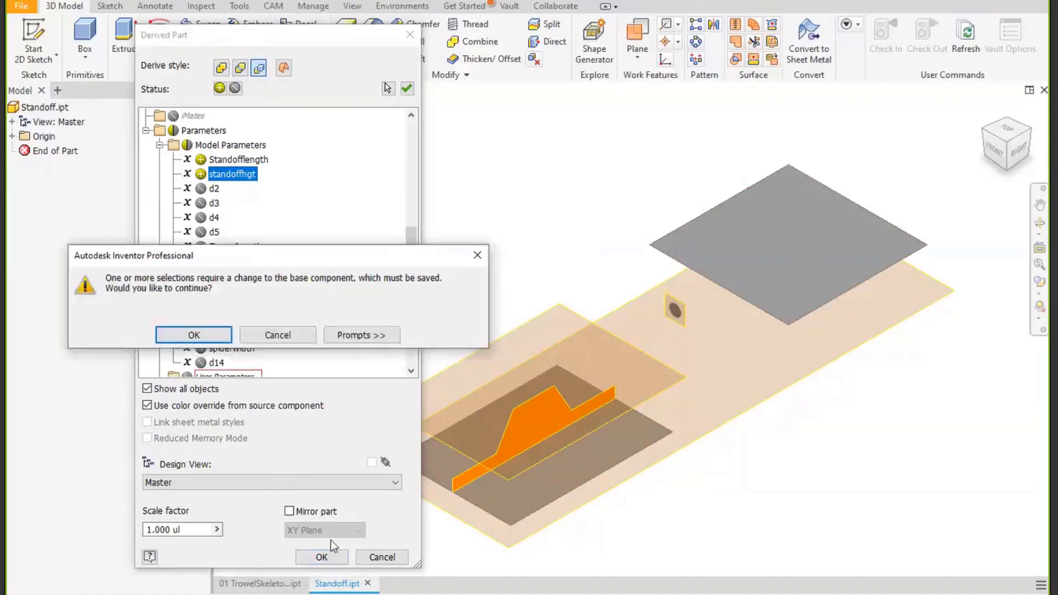
pyautogui.click(189, 334)
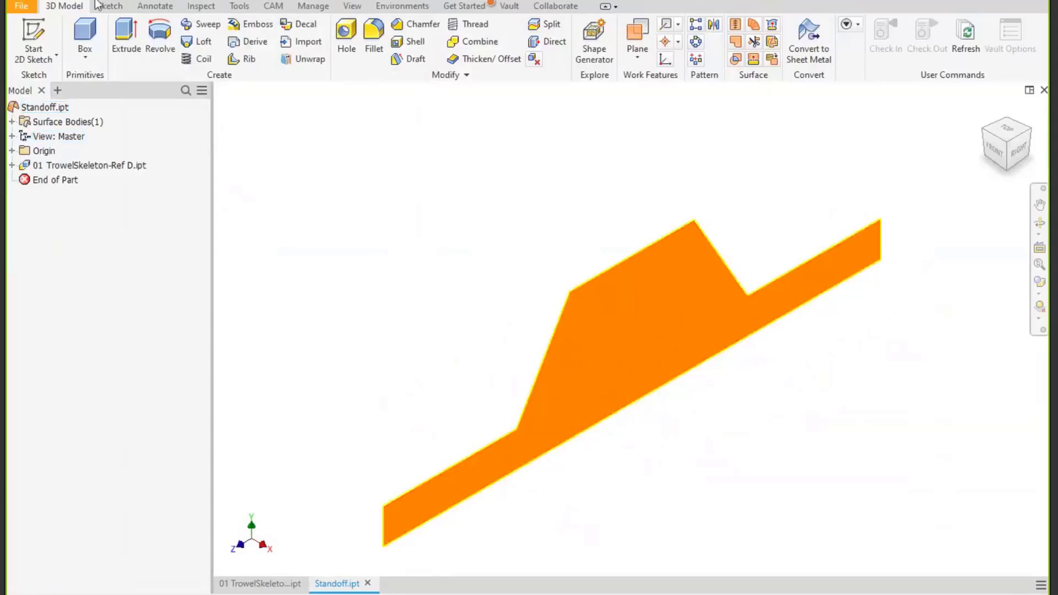
# Save and close the Standoff part, and create another new part from the Standard.ipt template.
pyautogui.hotkey('ctrl', 's')
pyautogui.click(585, 240)
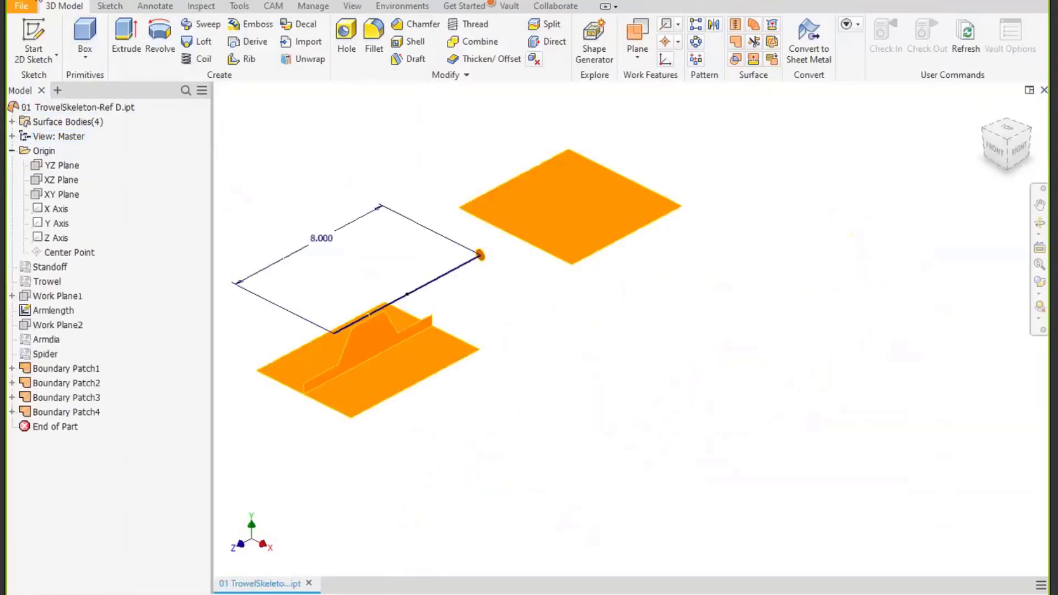
pyautogui.click(38, 0)
pyautogui.doubleClick(333, 174)
# Start deriving 01 TrowelSkeleton-Ref D.ipt from the Trowel B folder into the new unsaved part.
pyautogui.click(240, 43)
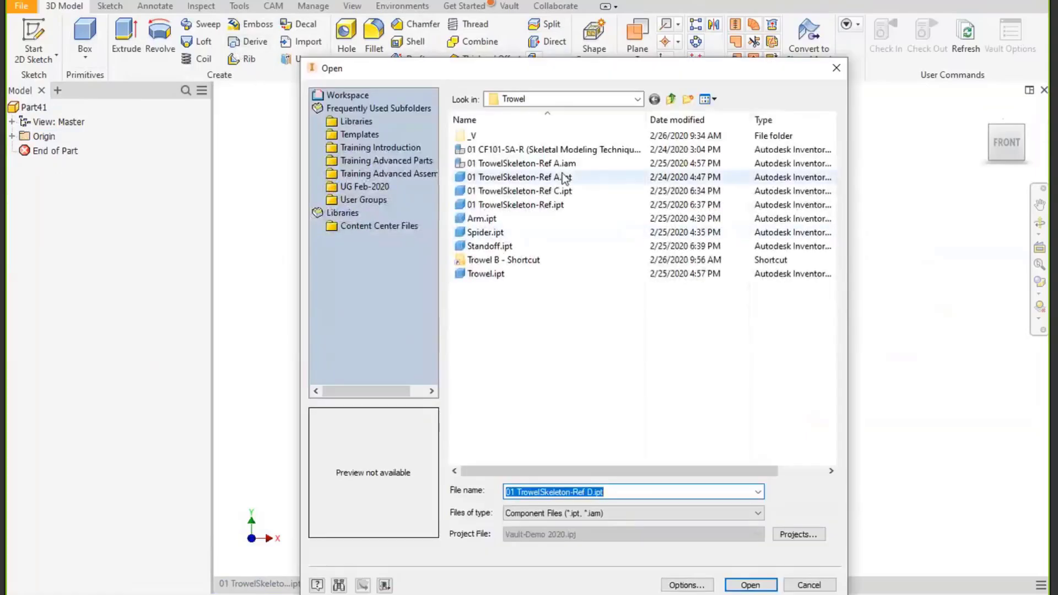
pyautogui.doubleClick(521, 260)
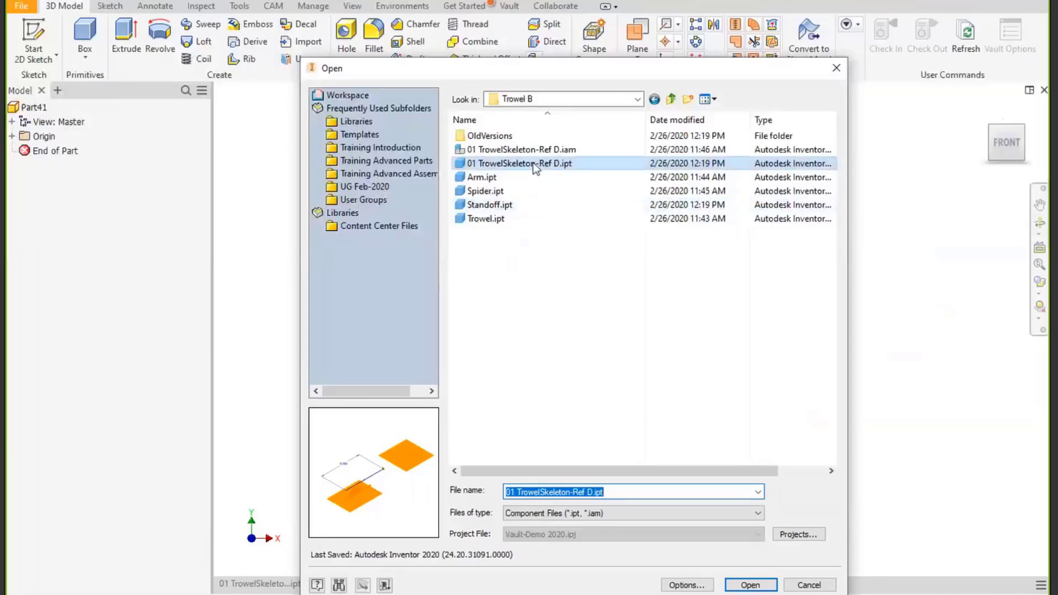
pyautogui.click(534, 164)
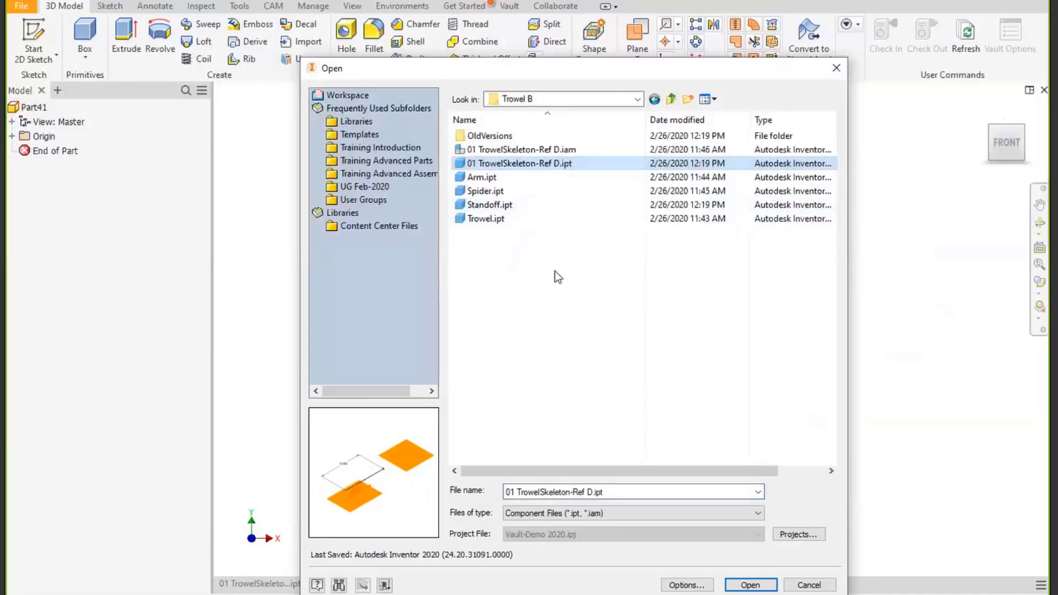
pyautogui.click(747, 584)
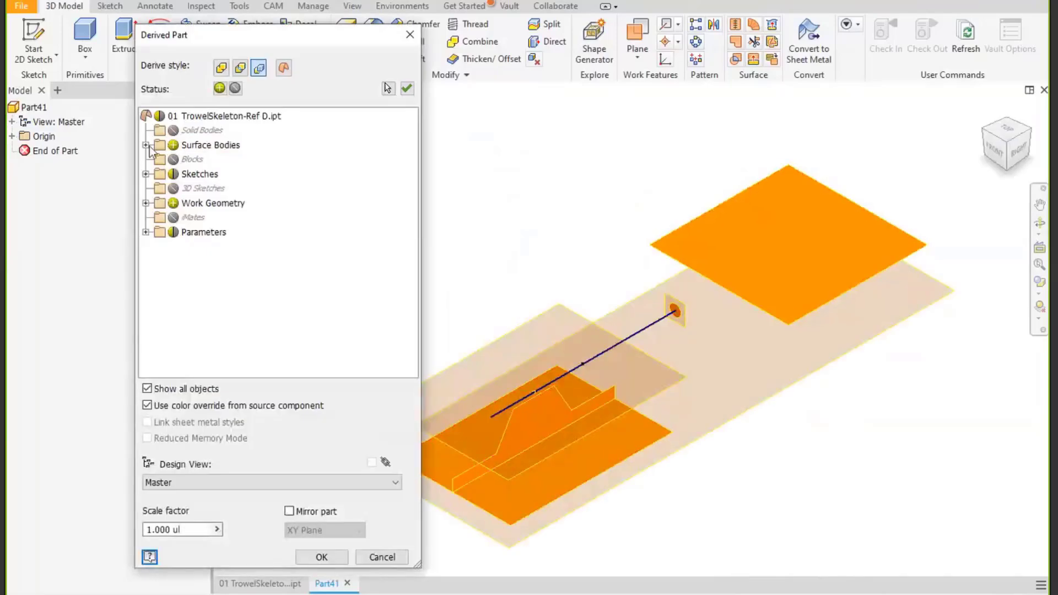
# Exclude surface bodies Srf1, Srf3 and Srf4 from the derive, keeping only Srf2, the trowel rectangle surface.
pyautogui.click(146, 145)
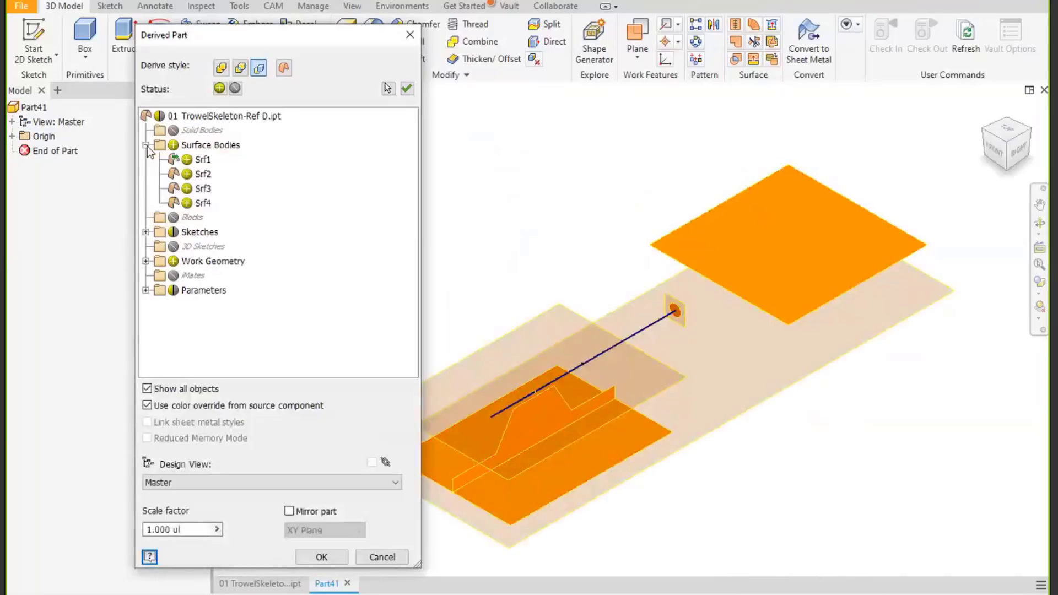
pyautogui.click(188, 160)
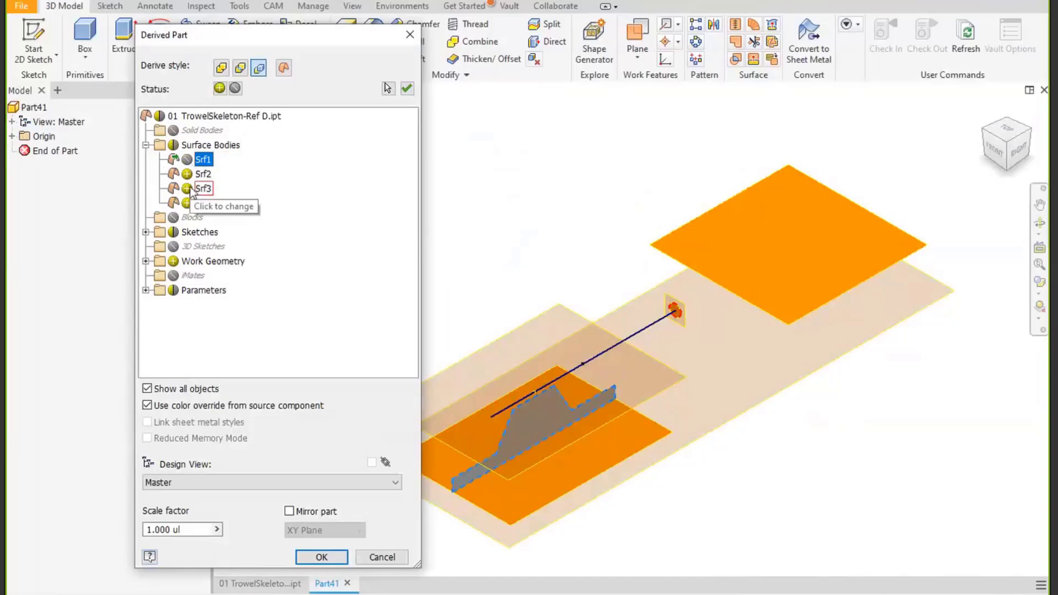
pyautogui.click(187, 188)
pyautogui.click(187, 203)
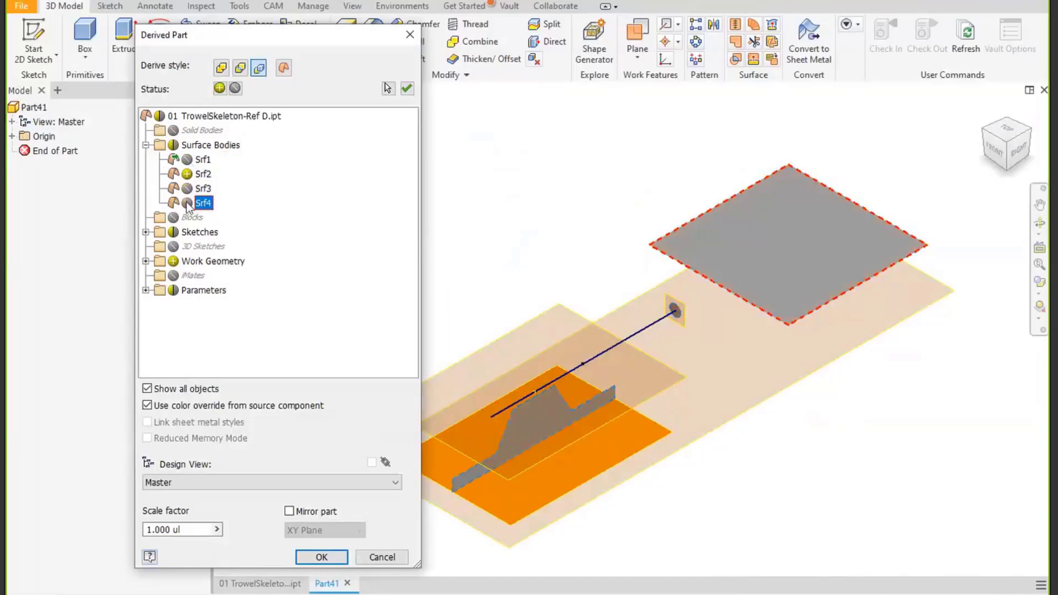
pyautogui.click(203, 175)
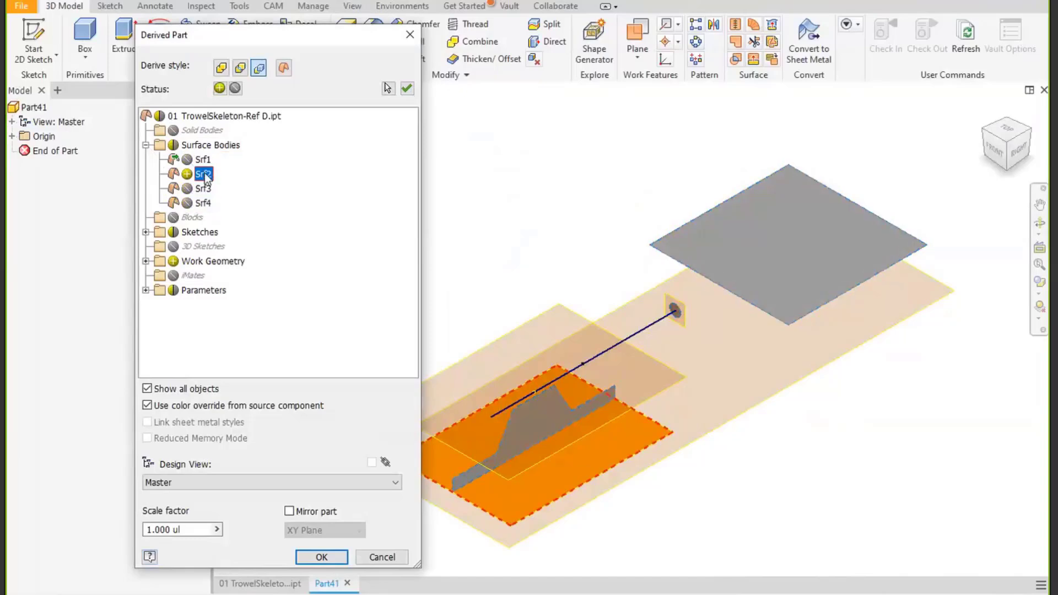
# Include the Trowel sketch in the derive and exclude the Armlength sketch.
pyautogui.click(146, 232)
pyautogui.click(177, 274)
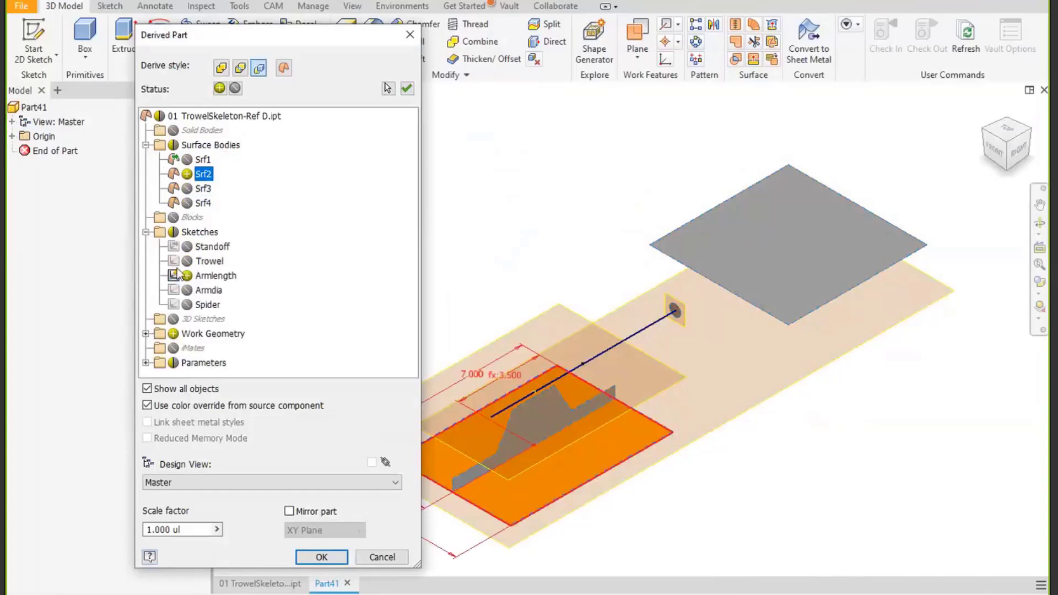
pyautogui.click(187, 261)
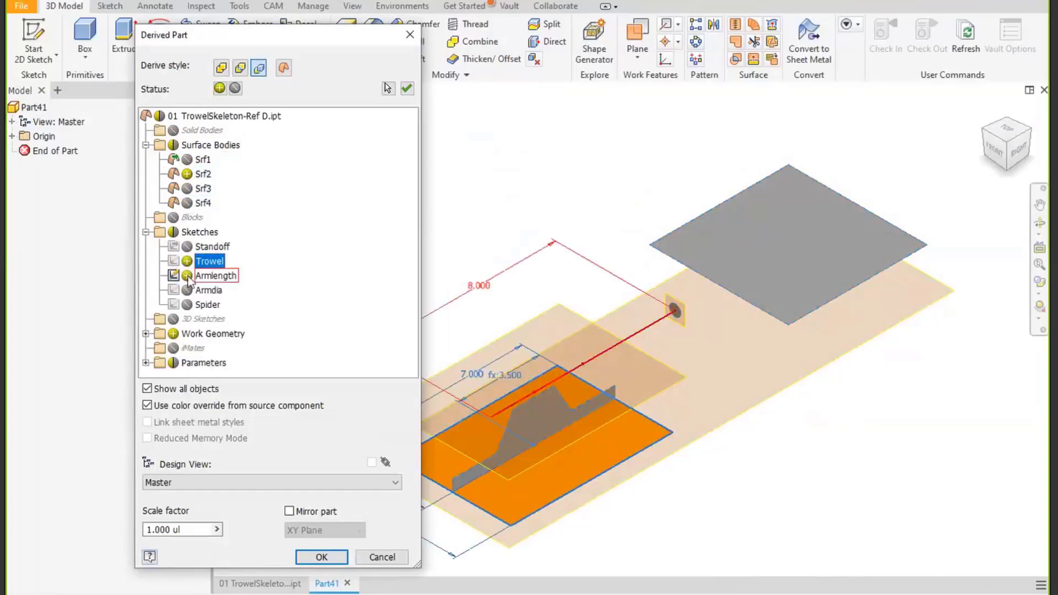
pyautogui.click(187, 278)
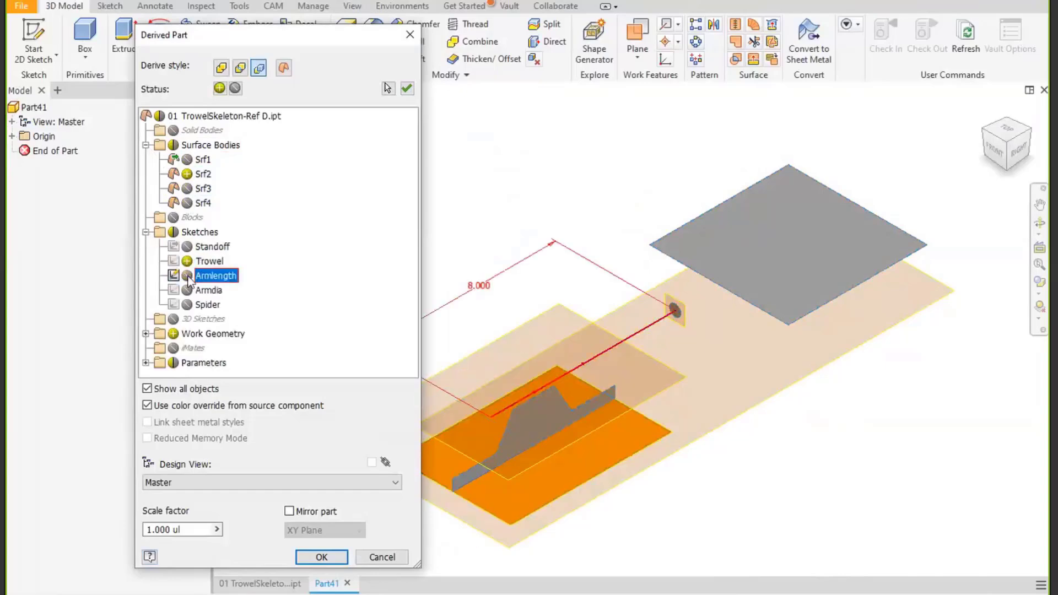
# Derive only the Trowellength and Trowelwidth model parameters, excluding Standofflength and standoffhgt, and complete the derive, accepting the base component change.
pyautogui.click(146, 362)
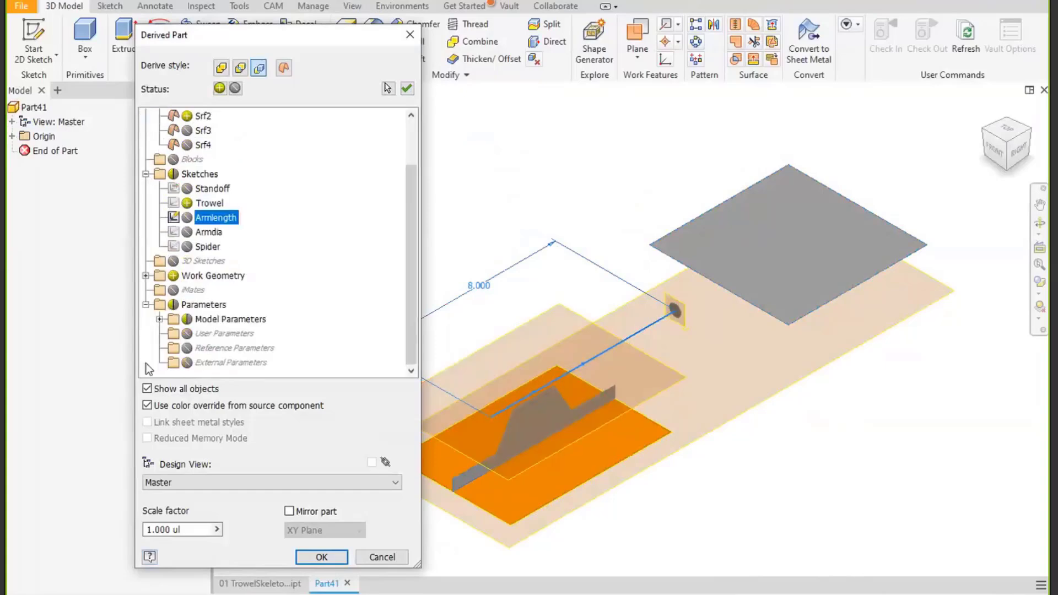
pyautogui.click(159, 319)
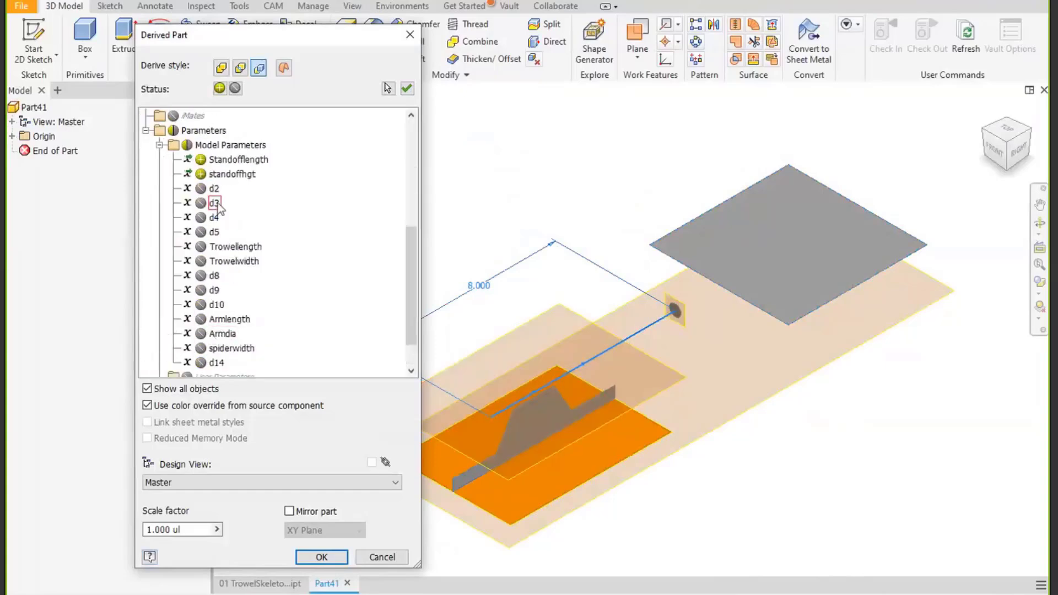
pyautogui.click(201, 174)
pyautogui.click(201, 160)
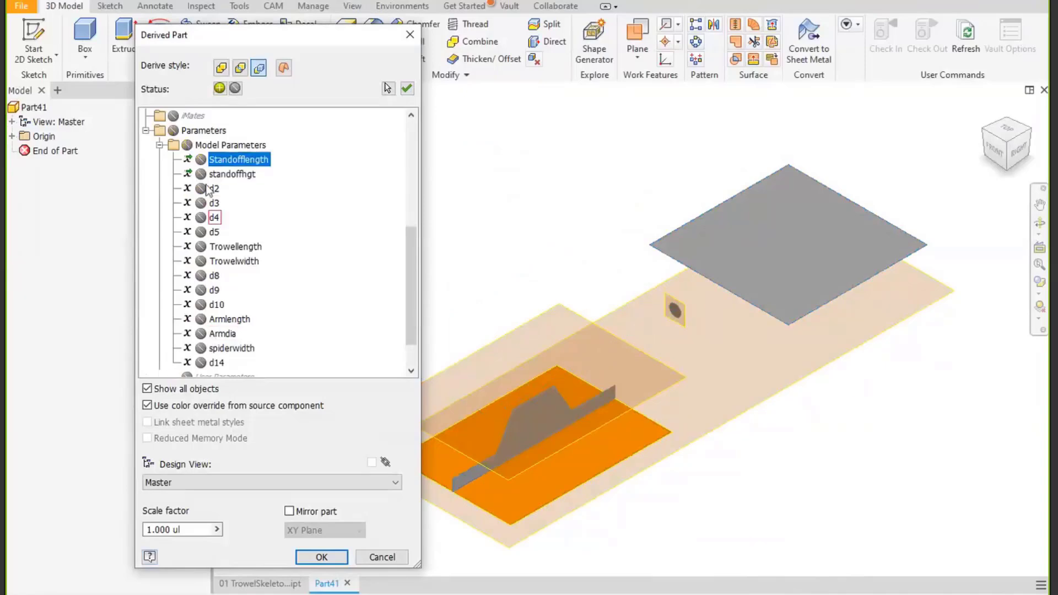
pyautogui.click(201, 247)
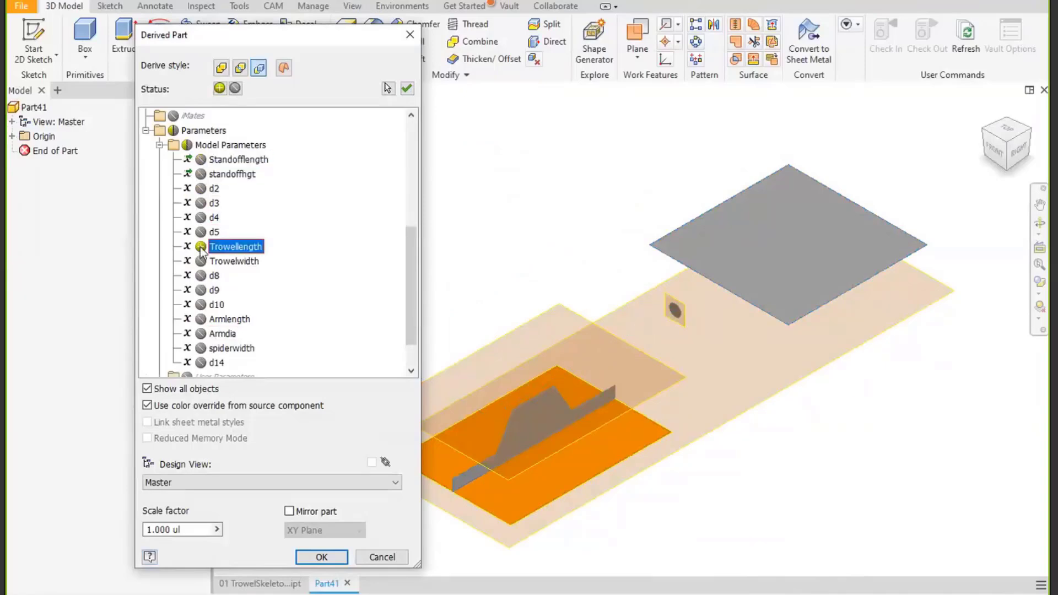
pyautogui.click(201, 261)
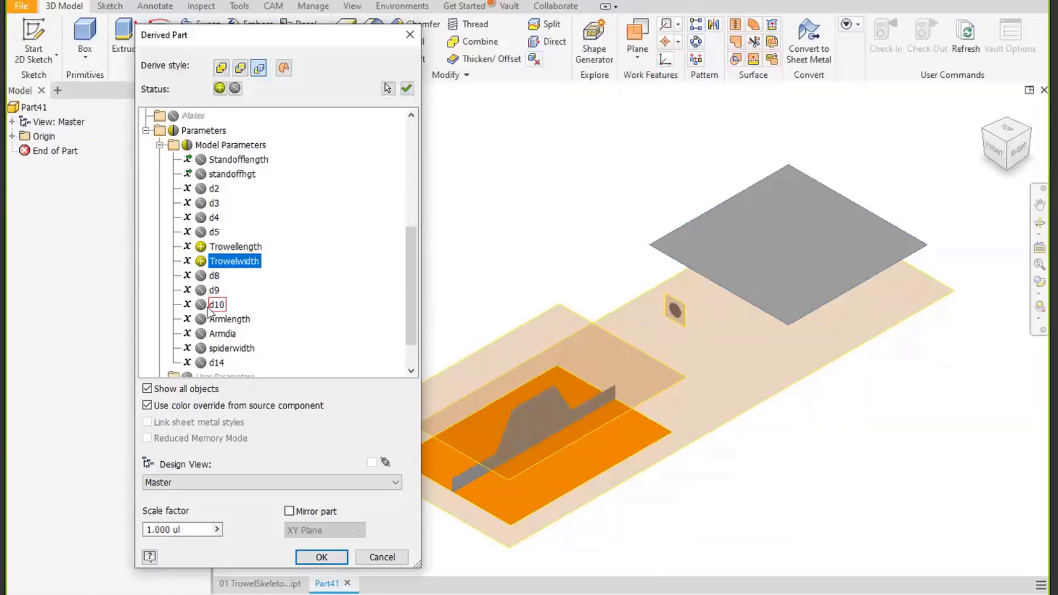
pyautogui.scroll(-1, 213, 325)
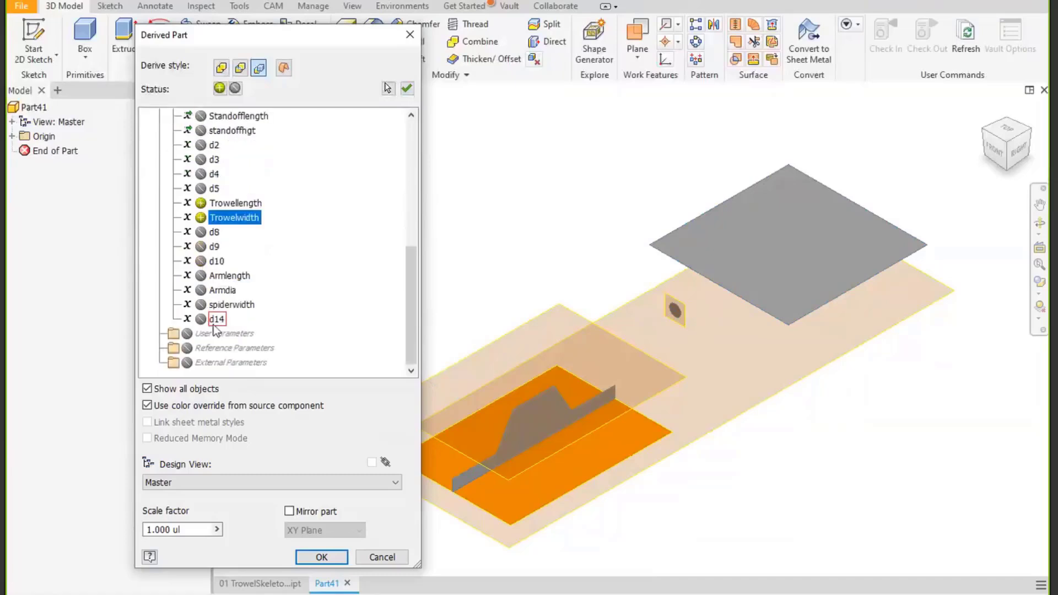
pyautogui.click(322, 557)
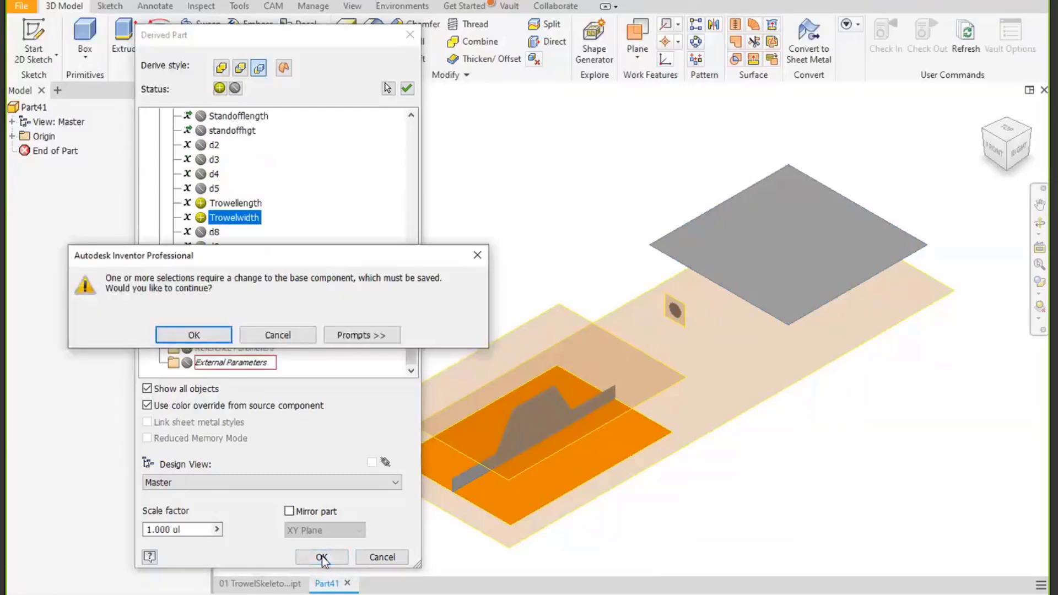
pyautogui.click(193, 335)
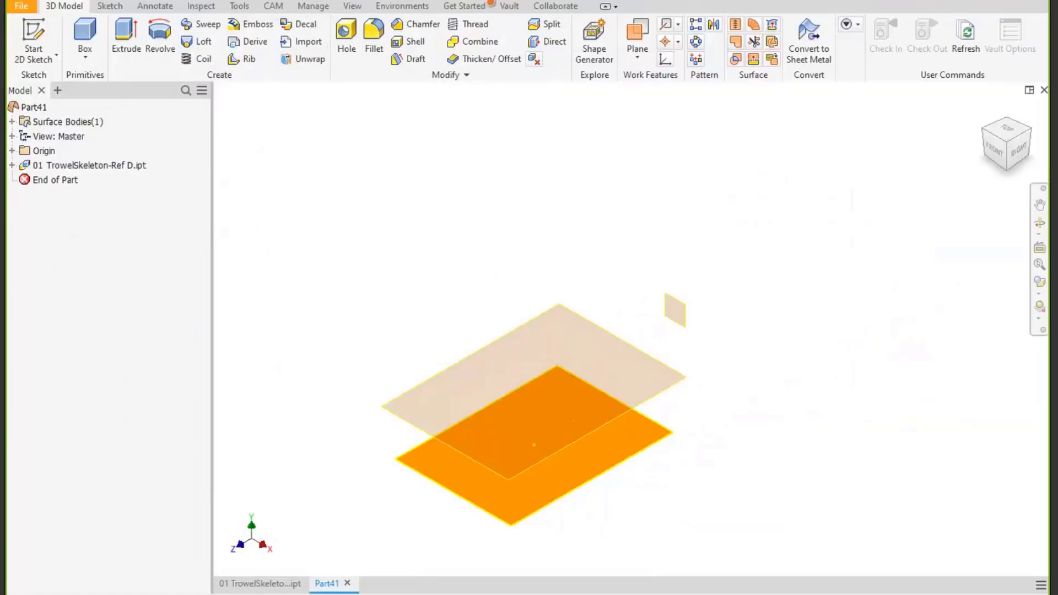
# Save the part as Trowel.ipt in the Trowel B folder, replacing the existing file and saving the changed skeleton, and close it.
pyautogui.hotkey('ctrl', 's')
pyautogui.click(531, 205)
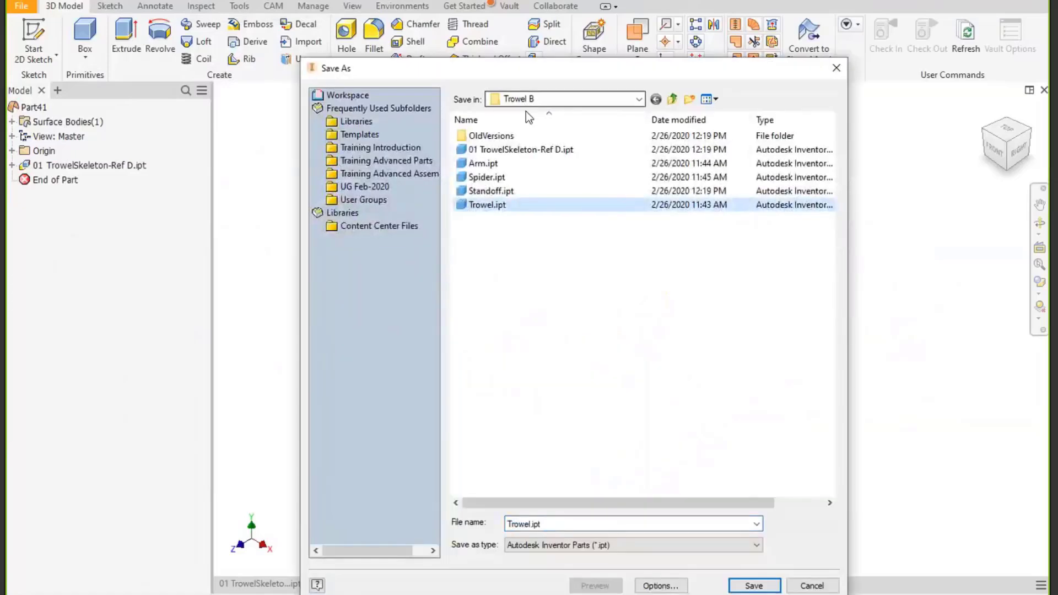
pyautogui.click(753, 585)
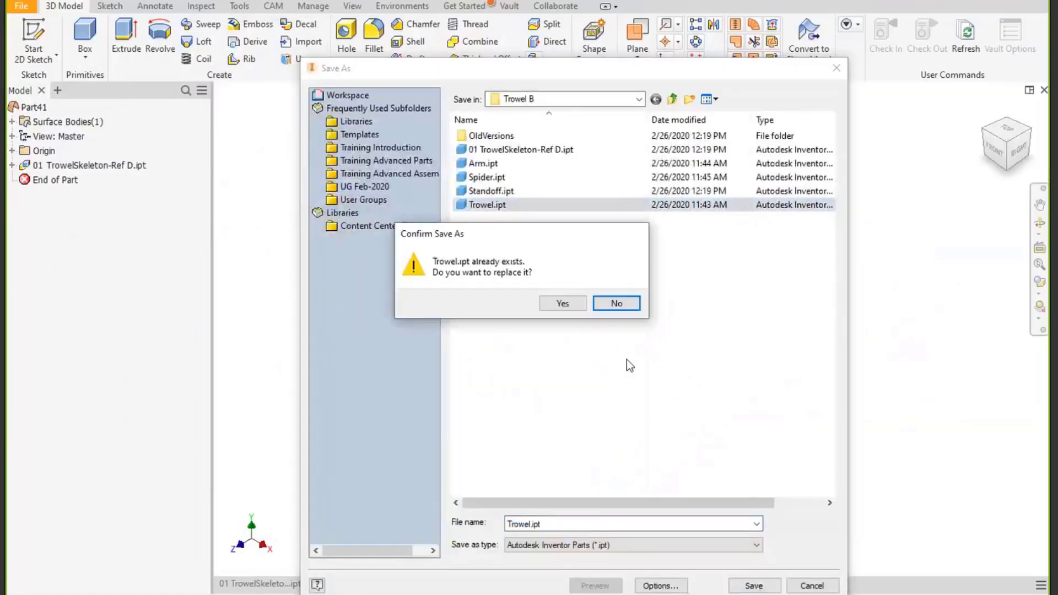
pyautogui.click(562, 303)
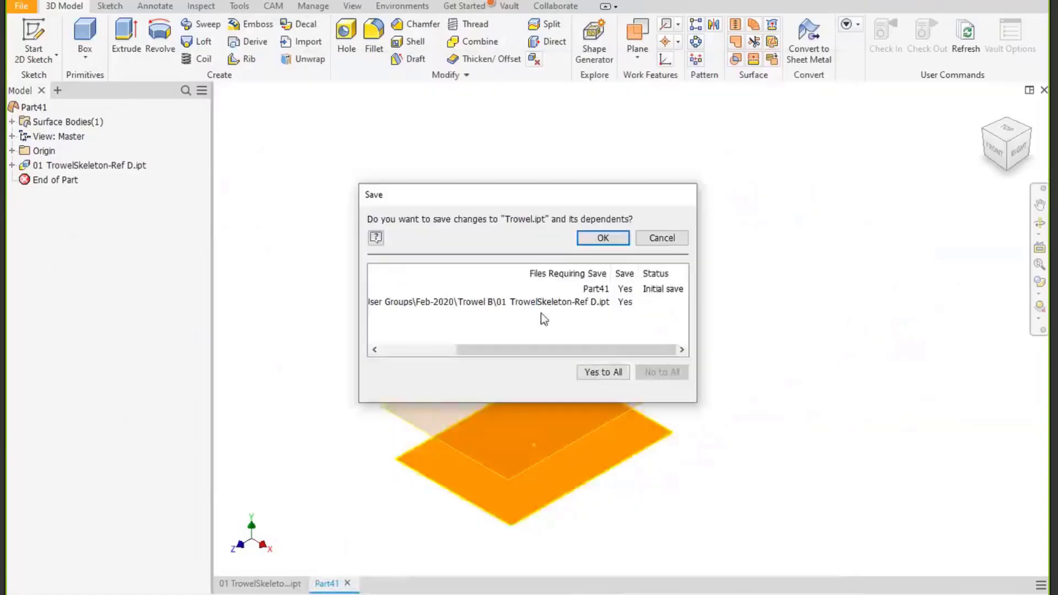
pyautogui.click(590, 243)
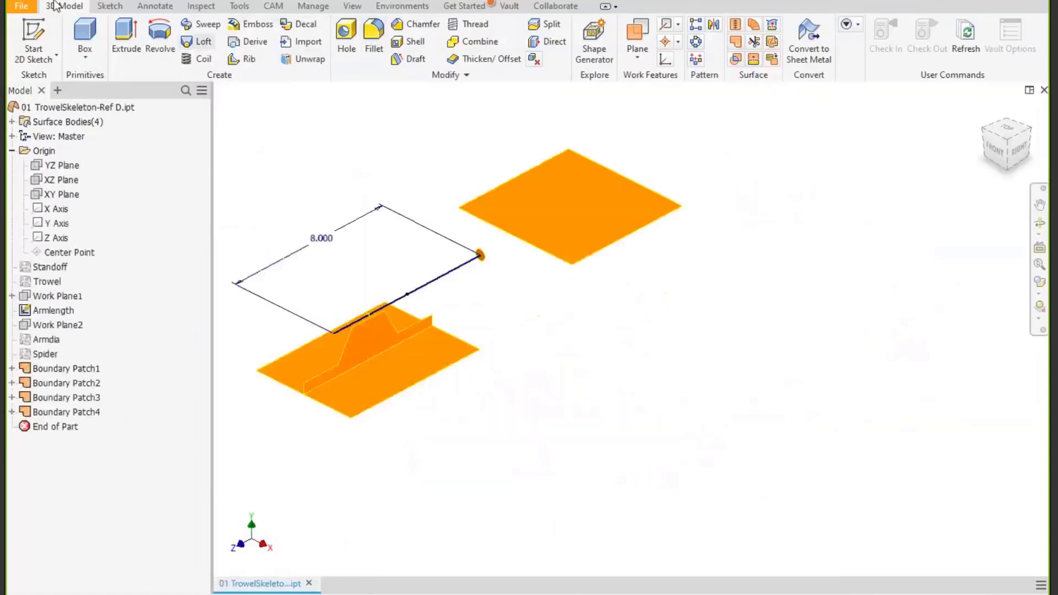
# Create a new part from the Standard.ipt template and start deriving 01 TrowelSkeleton-Ref D.ipt into it.
pyautogui.hotkey('ctrl', 'n')
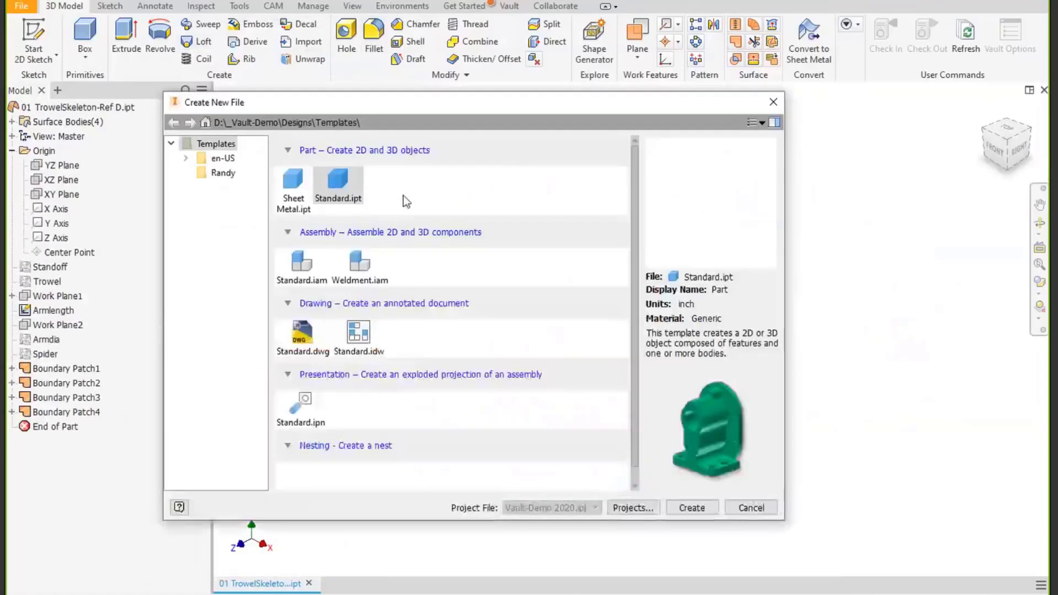
pyautogui.doubleClick(336, 175)
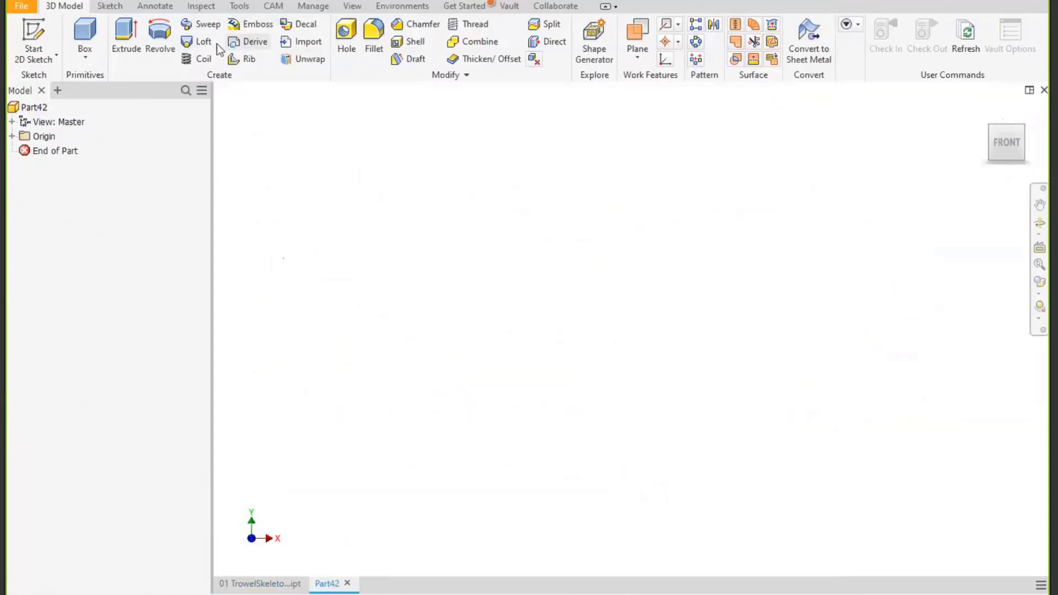
pyautogui.hotkey('ctrl', 'o')
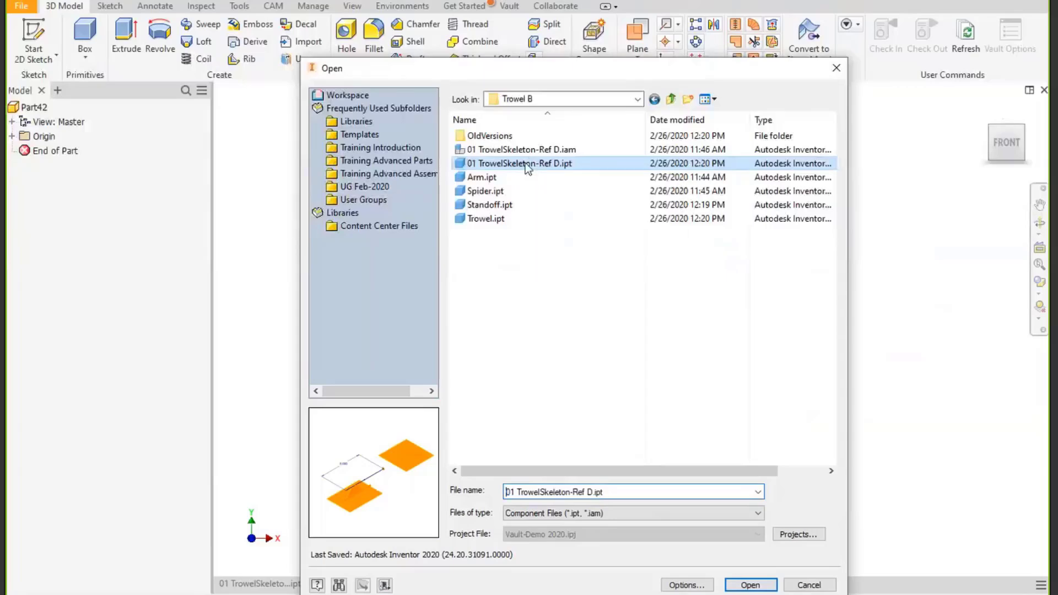
pyautogui.doubleClick(524, 163)
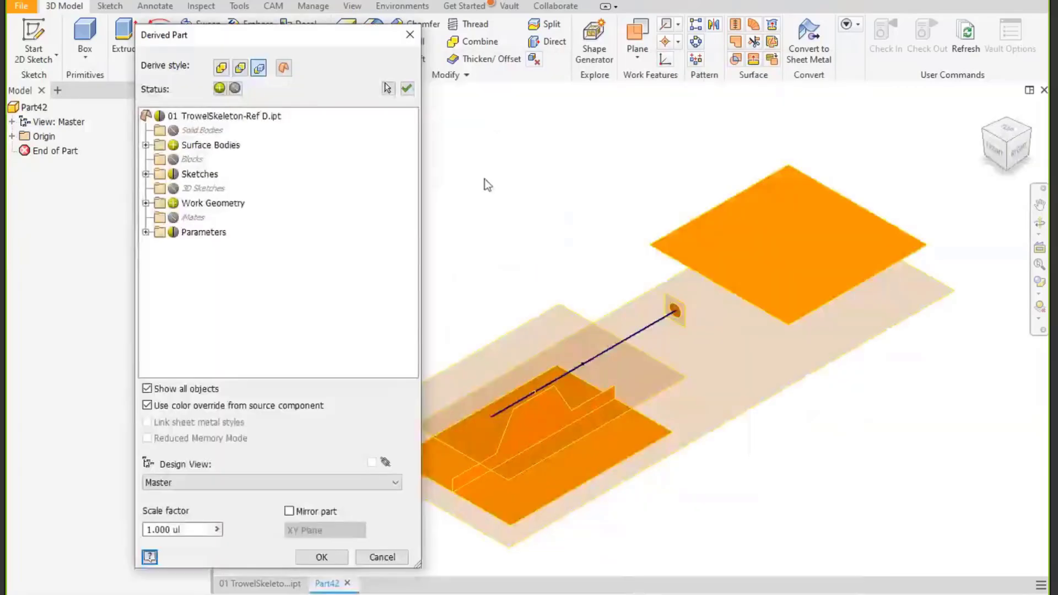
# Exclude surface bodies Srf1, Srf2 and Srf4, keeping only Srf3, and include the Armdia sketch alongside Armlength.
pyautogui.click(146, 145)
pyautogui.click(188, 160)
pyautogui.click(188, 174)
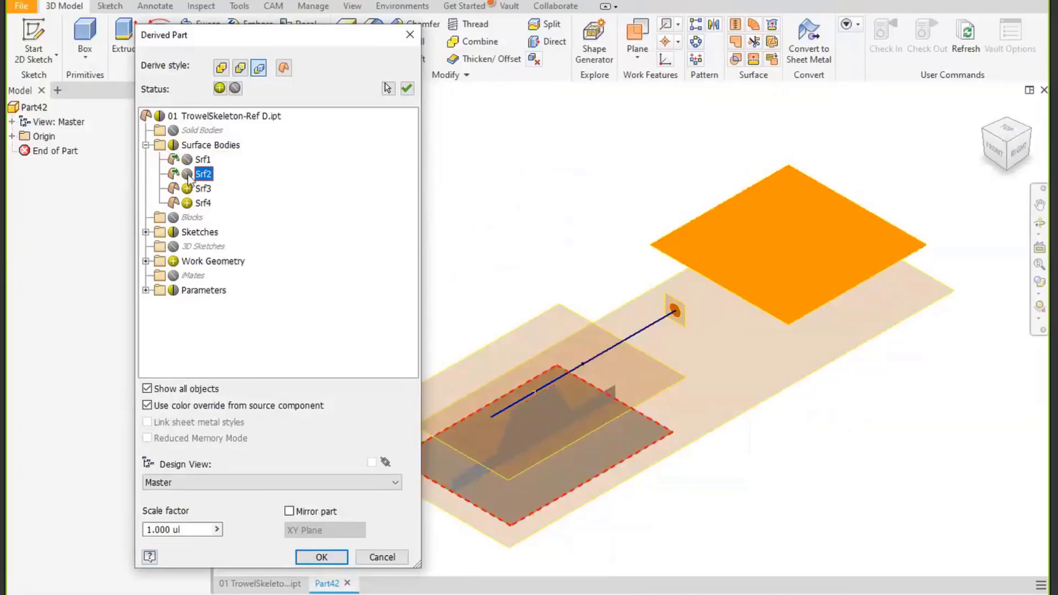
pyautogui.click(204, 191)
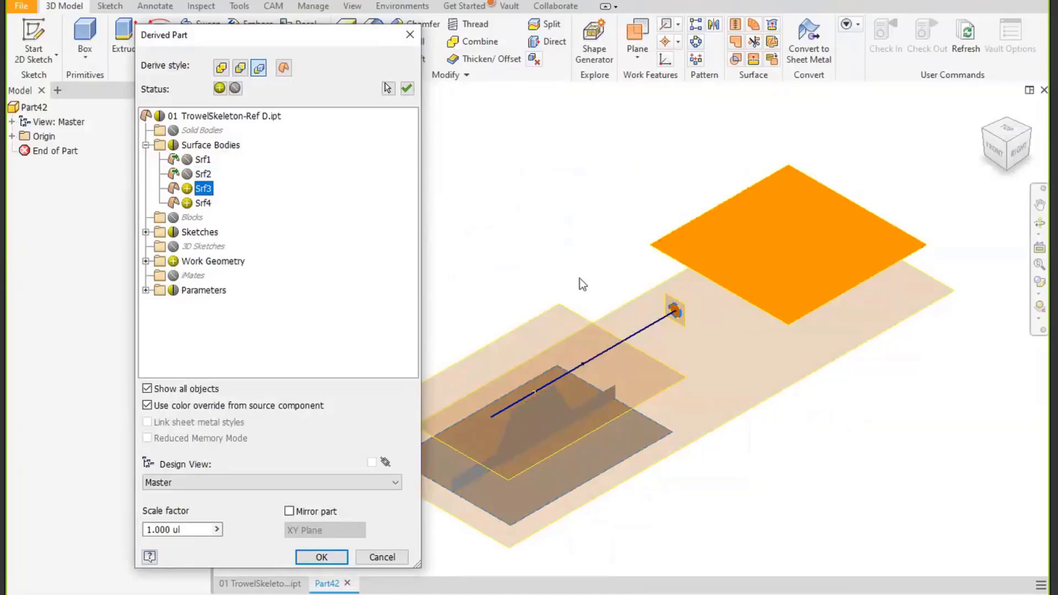
pyautogui.click(187, 203)
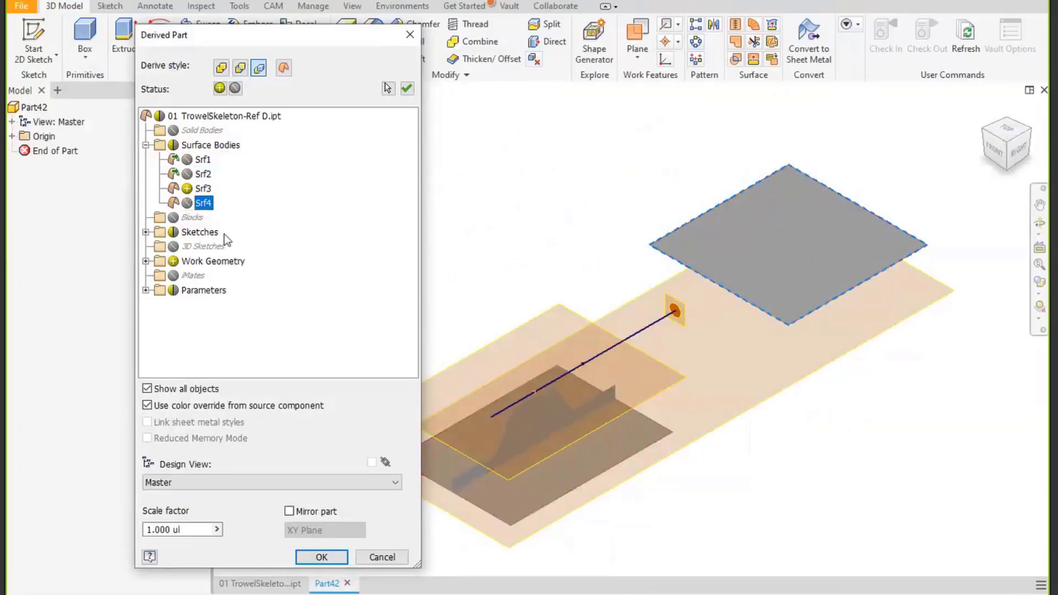
pyautogui.click(146, 232)
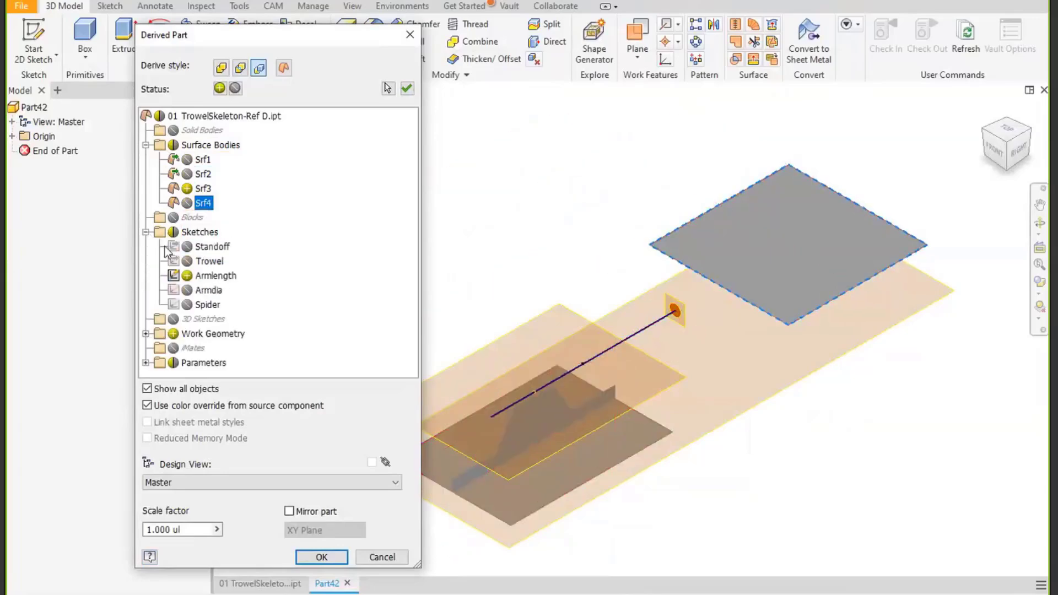
pyautogui.click(188, 290)
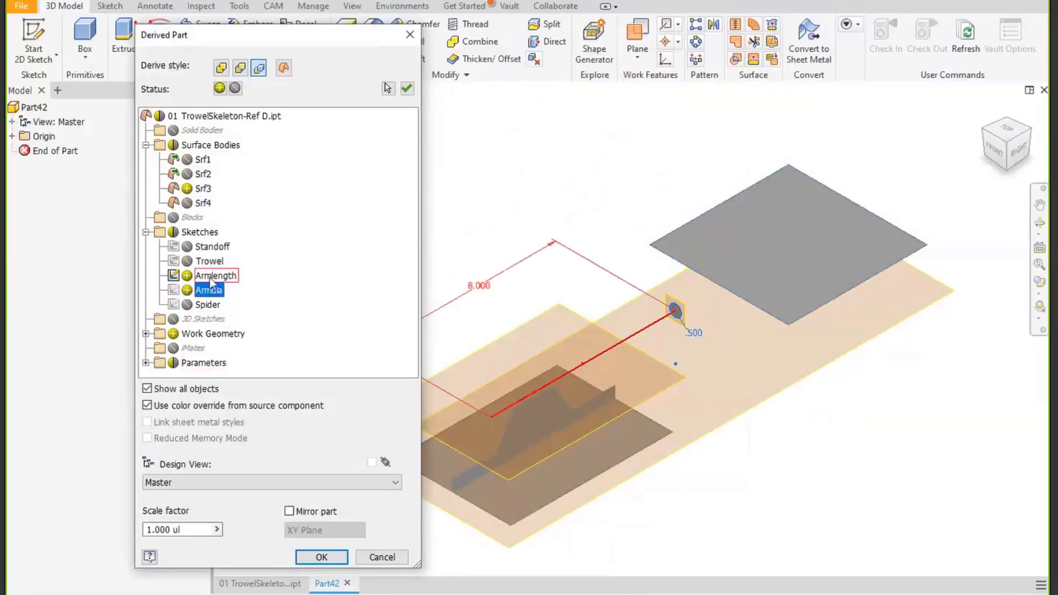
# Include only the Armlength and Armdia model parameters and complete the derive, accepting the change to the base component.
pyautogui.click(145, 363)
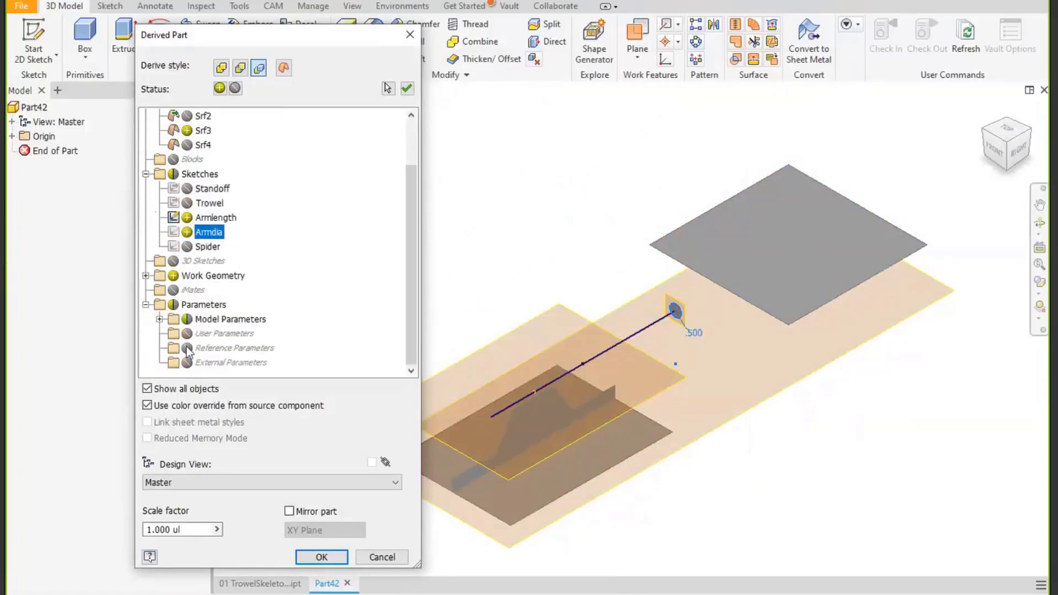
pyautogui.click(159, 320)
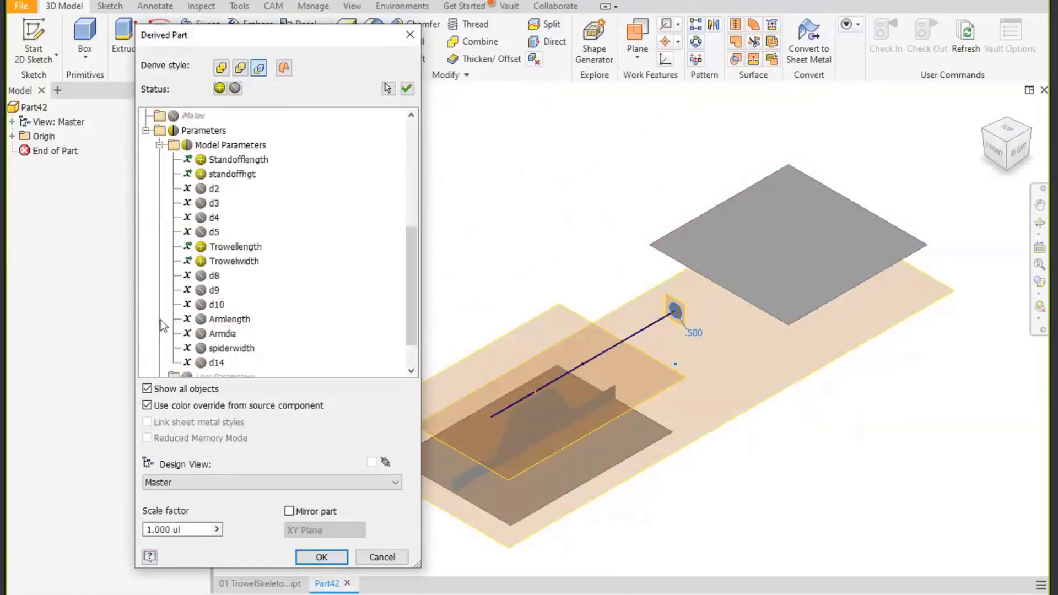
pyautogui.click(198, 319)
pyautogui.click(200, 333)
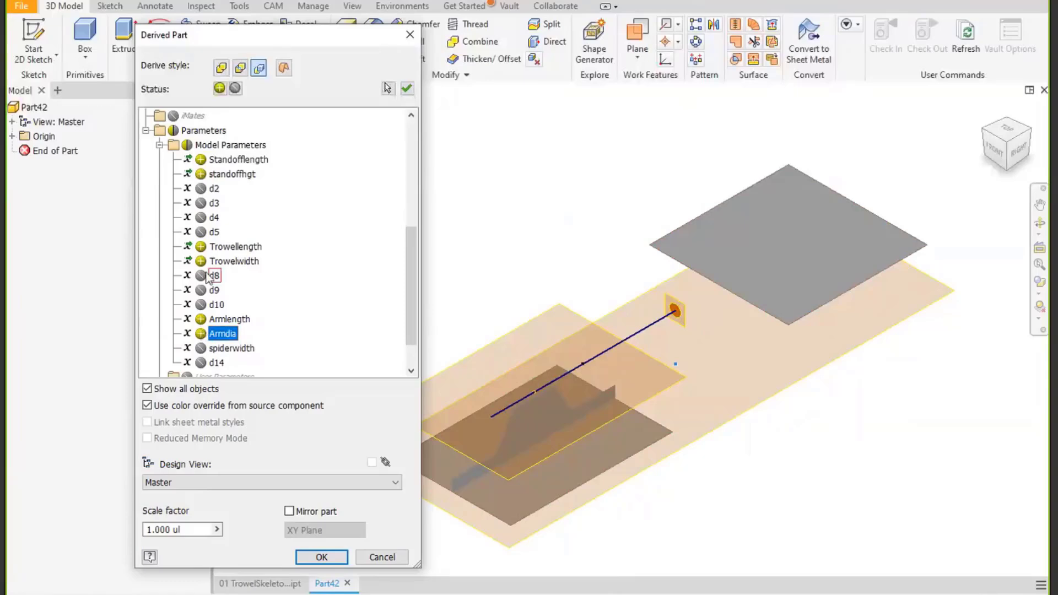
pyautogui.click(187, 145)
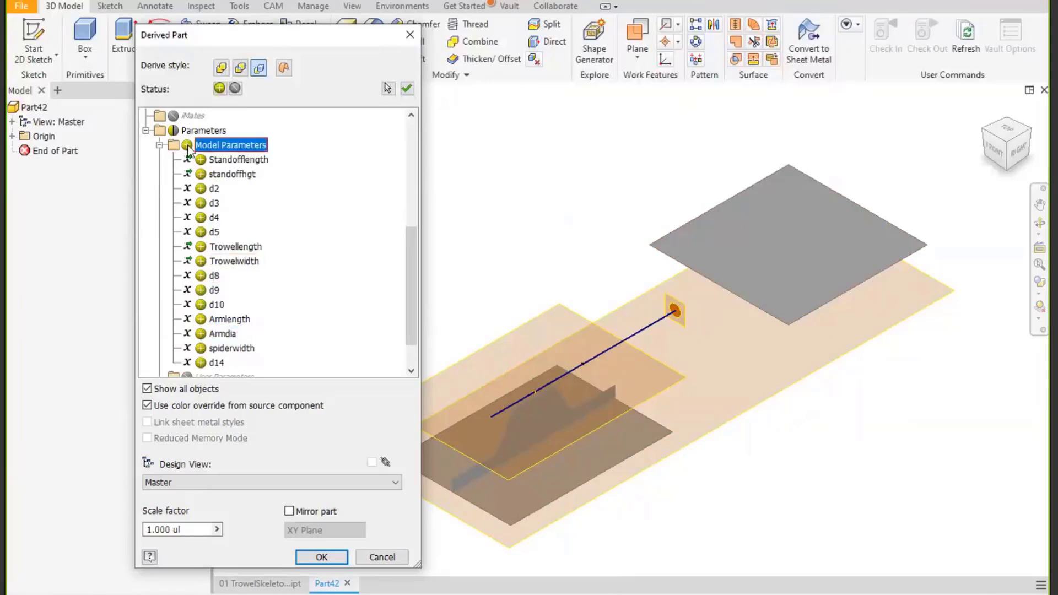
pyautogui.click(188, 146)
pyautogui.click(200, 319)
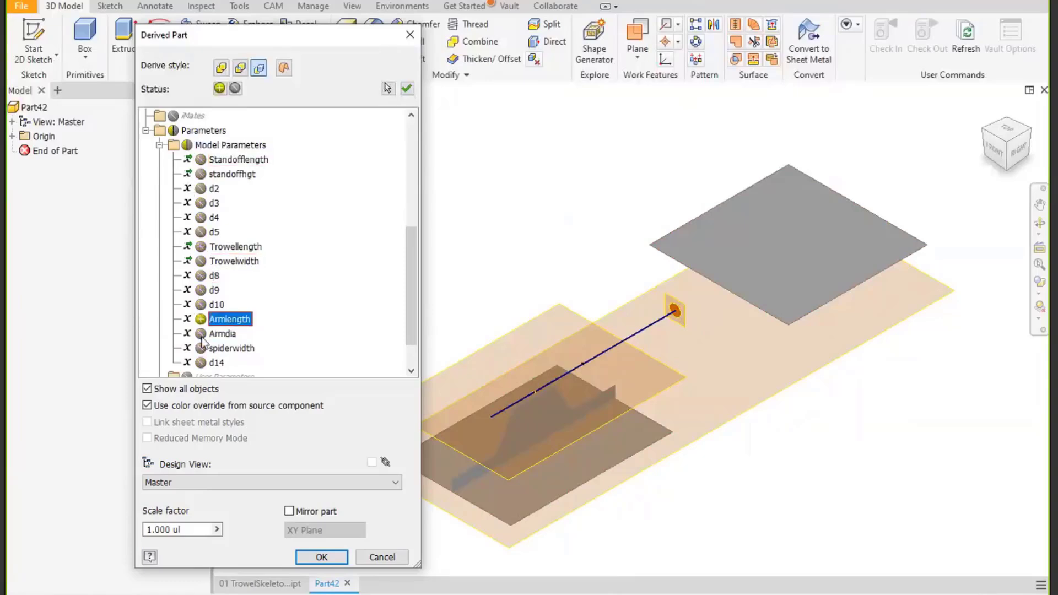
pyautogui.click(201, 334)
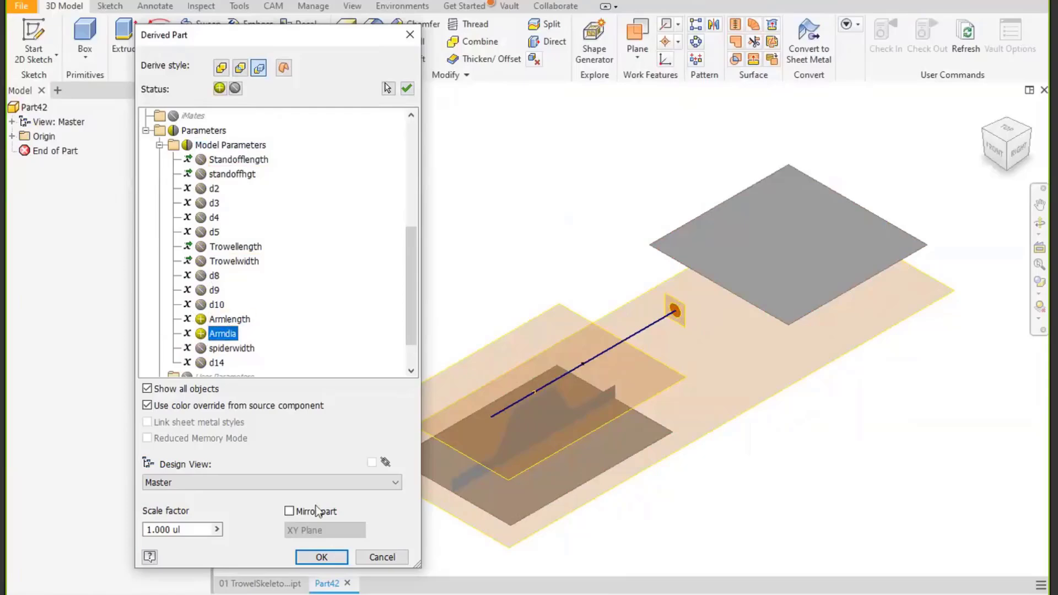
pyautogui.click(321, 557)
pyautogui.click(201, 335)
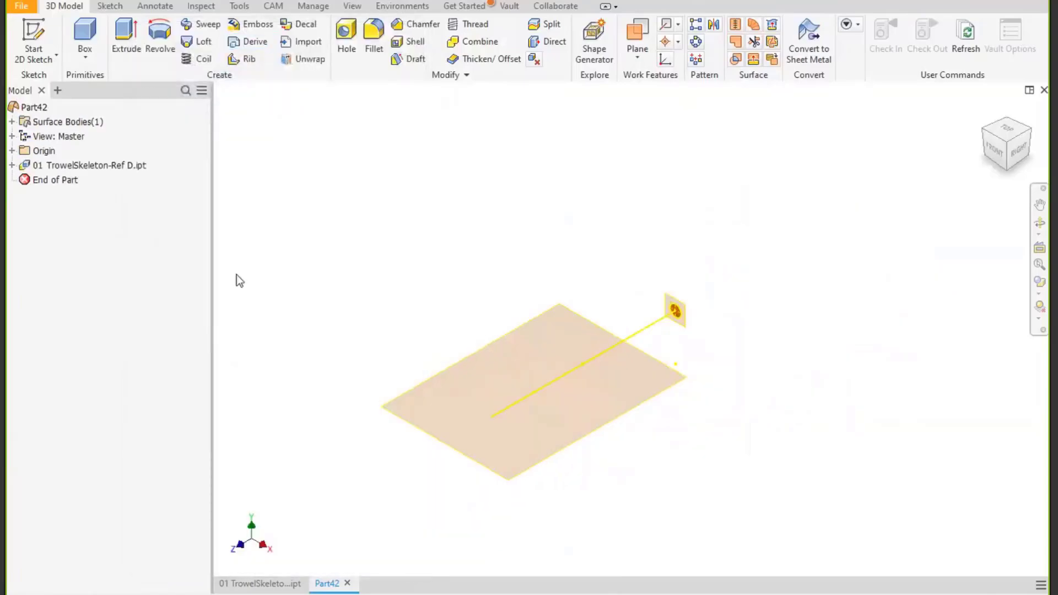
# Hide the work planes, then save the part as Arm.ipt in the Trowel B folder, replacing the existing file, and close it.
pyautogui.hotkey('alt', ']')
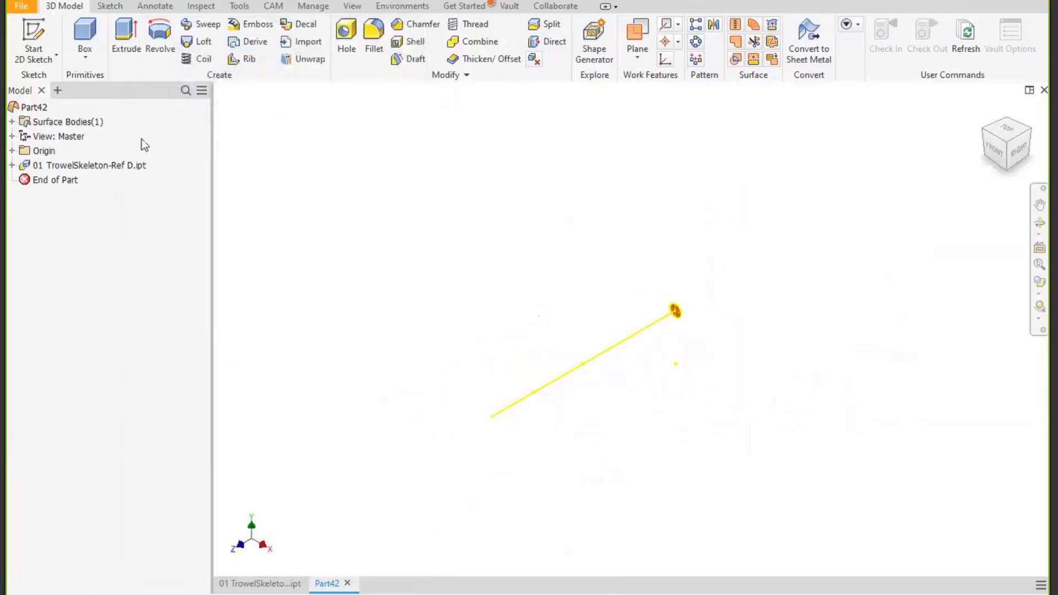
pyautogui.hotkey('ctrl', 's')
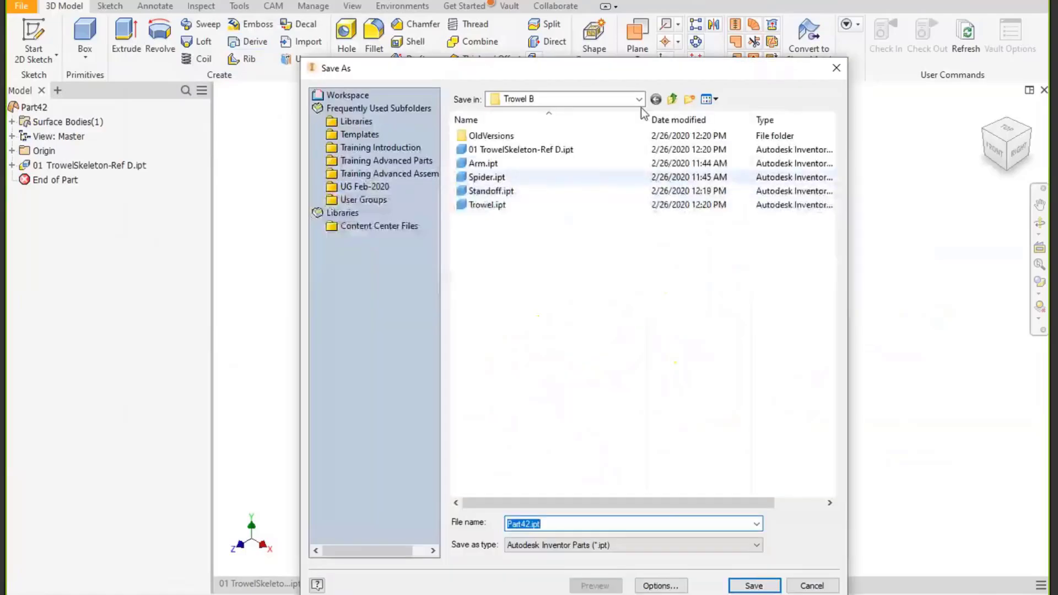
pyautogui.click(484, 164)
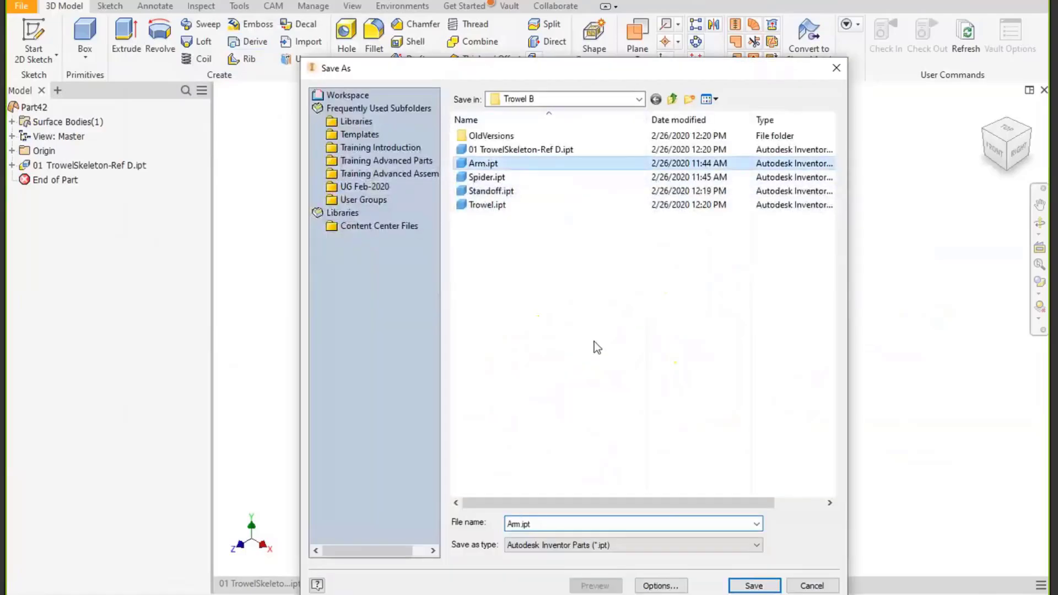
pyautogui.click(752, 584)
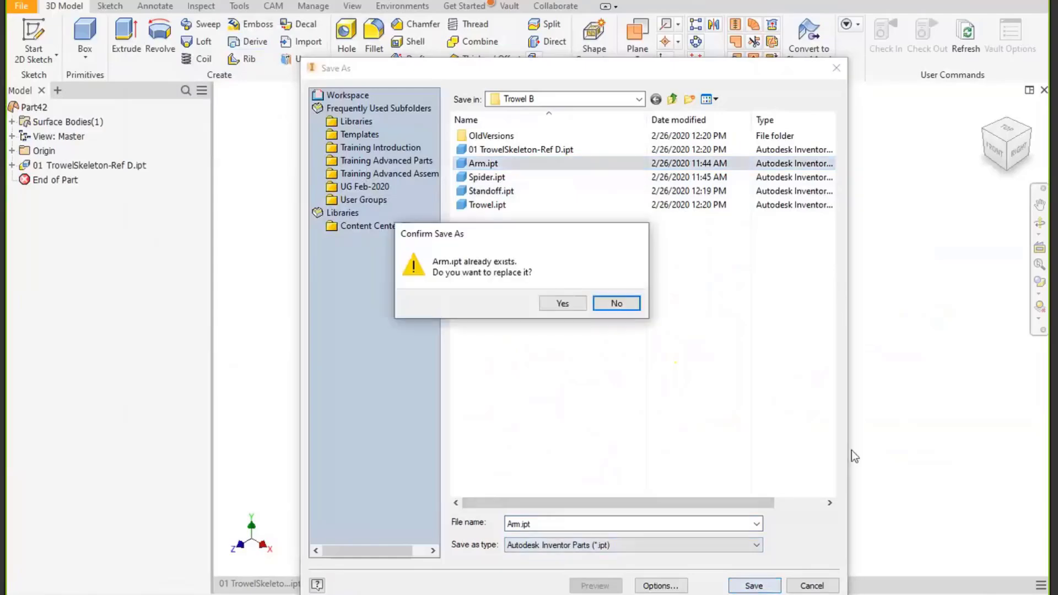
pyautogui.click(582, 303)
pyautogui.click(603, 237)
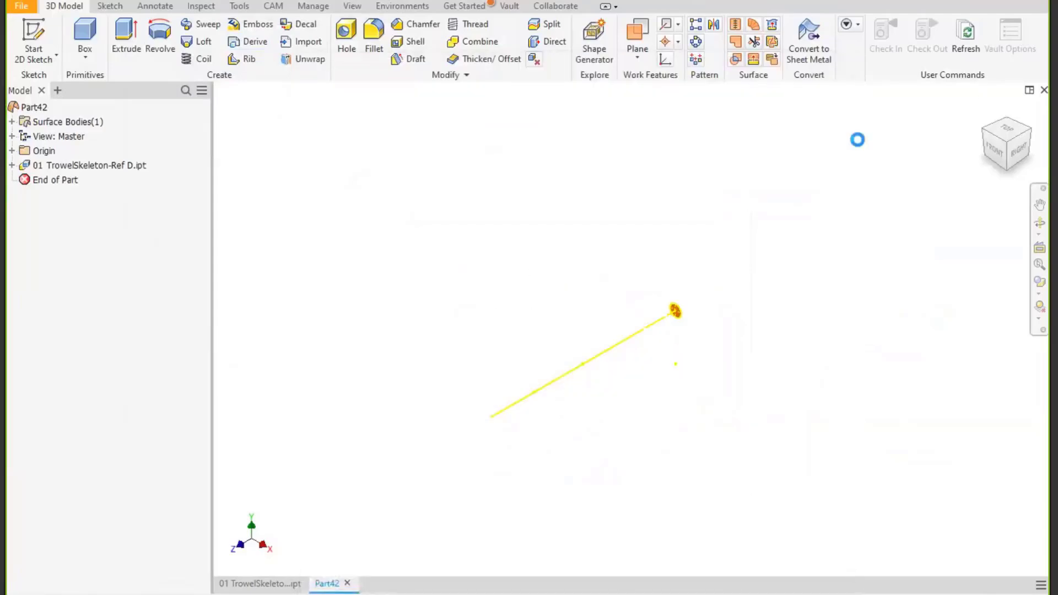
pyautogui.click(1044, 91)
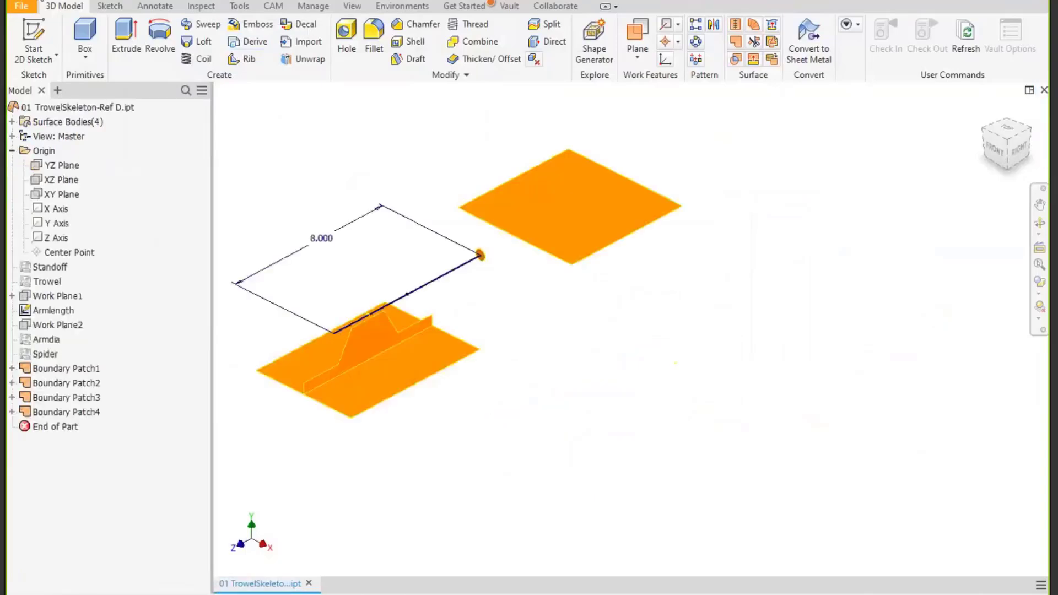
# Create a new part from the Standard.ipt template and start deriving 01 TrowelSkeleton-Ref D.ipt from the Trowel B folder into it.
pyautogui.hotkey('ctrl', 'n')
pyautogui.doubleClick(337, 205)
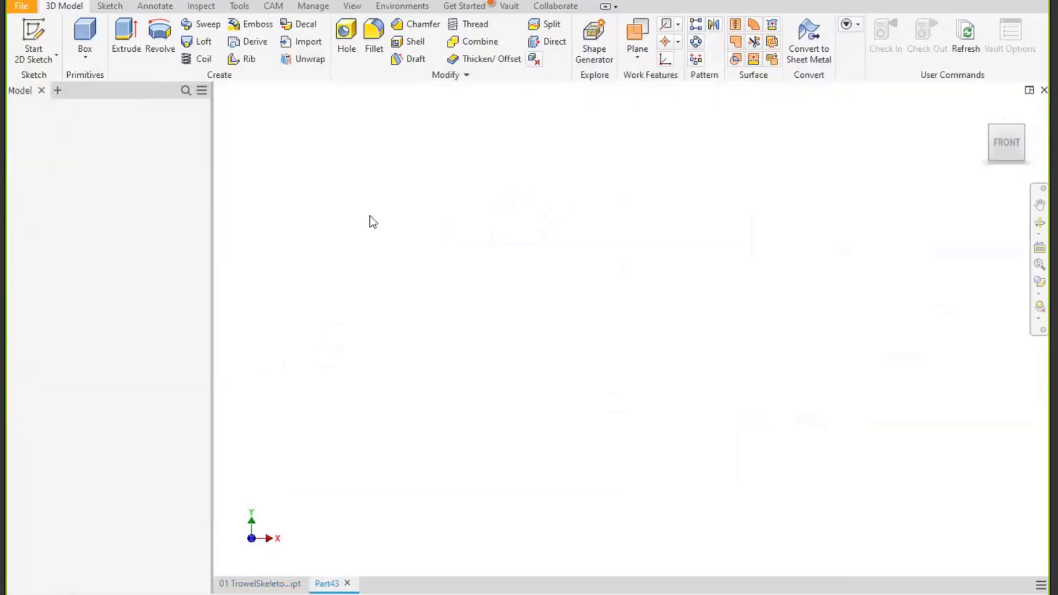
pyautogui.click(242, 42)
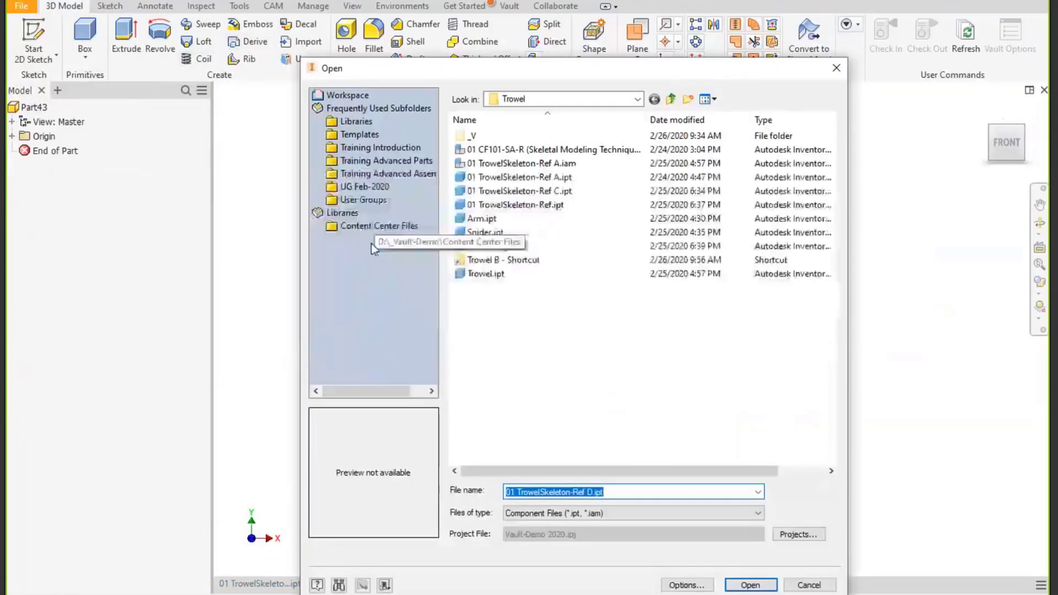
pyautogui.doubleClick(528, 259)
pyautogui.doubleClick(526, 163)
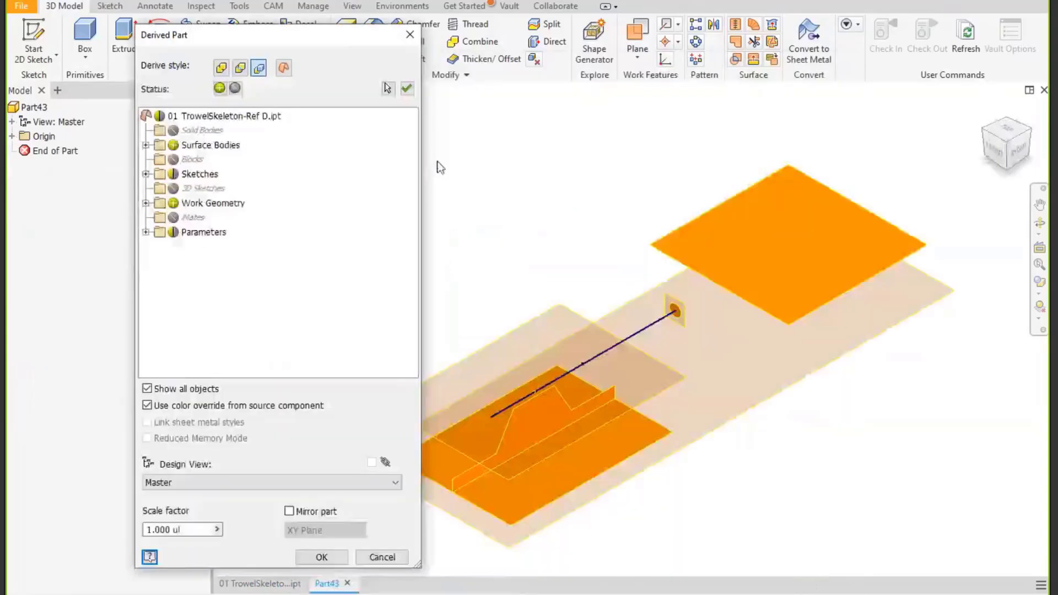
# Exclude surface bodies Srf1, Srf2 and Srf3 from the derived part, keeping only Srf4.
pyautogui.click(146, 145)
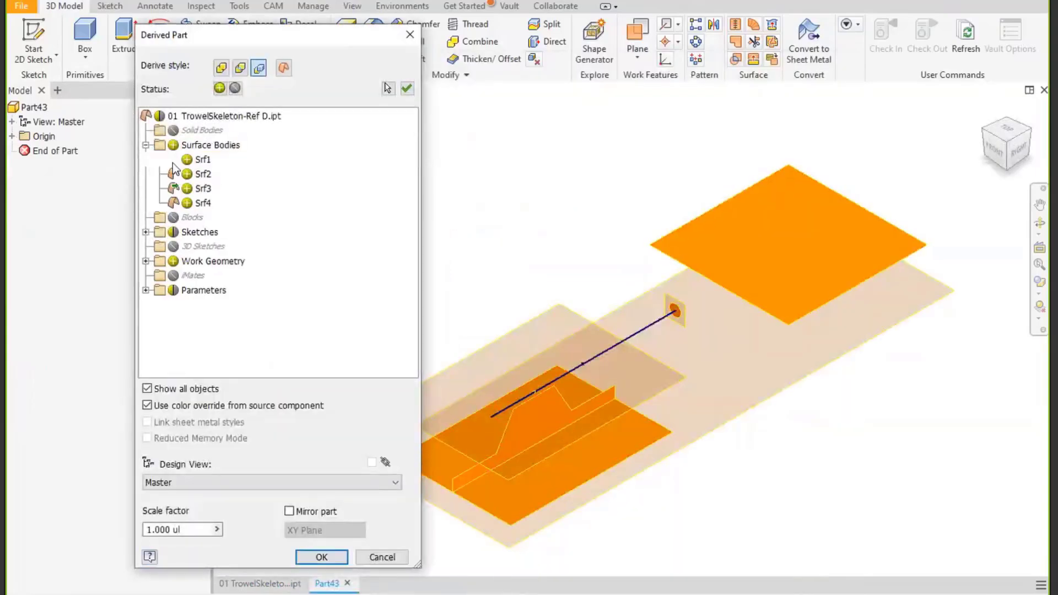
pyautogui.click(202, 160)
pyautogui.click(187, 159)
pyautogui.click(187, 174)
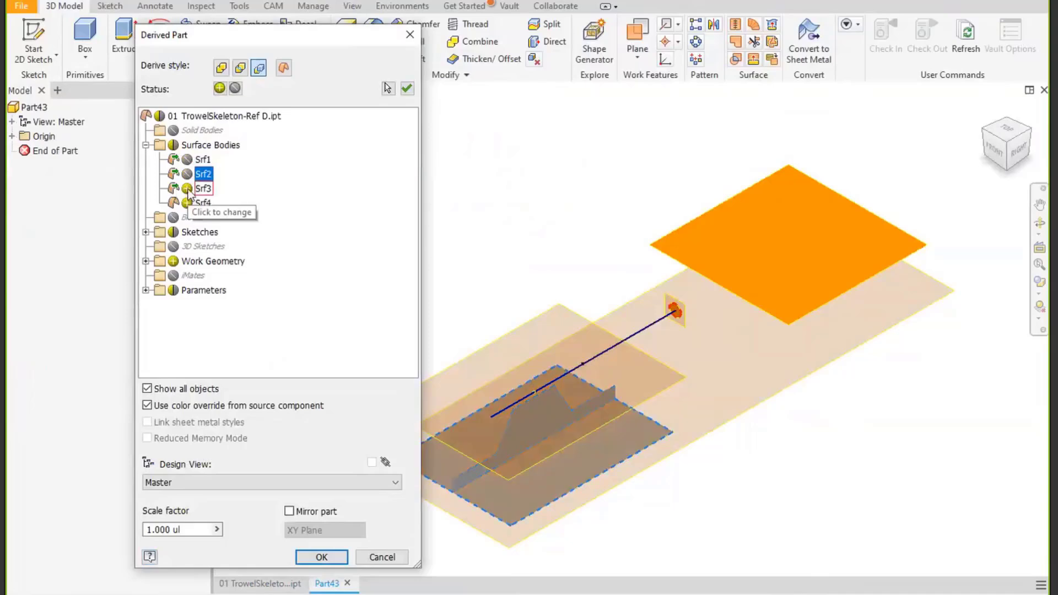
pyautogui.click(187, 189)
pyautogui.click(204, 204)
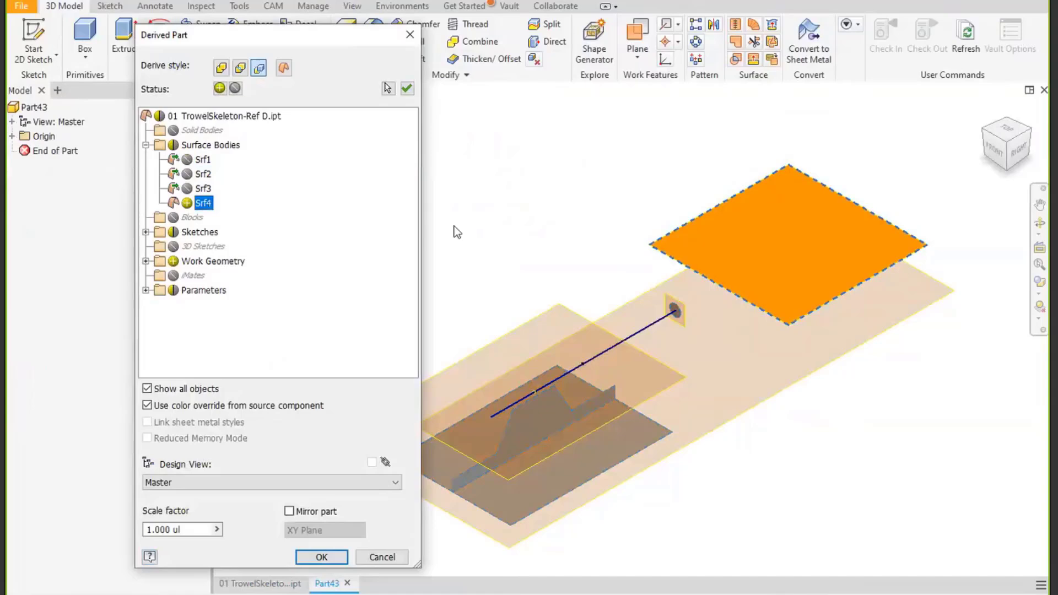
# Exclude the Armlength sketch from the derived part and include the Spider sketch instead.
pyautogui.click(146, 232)
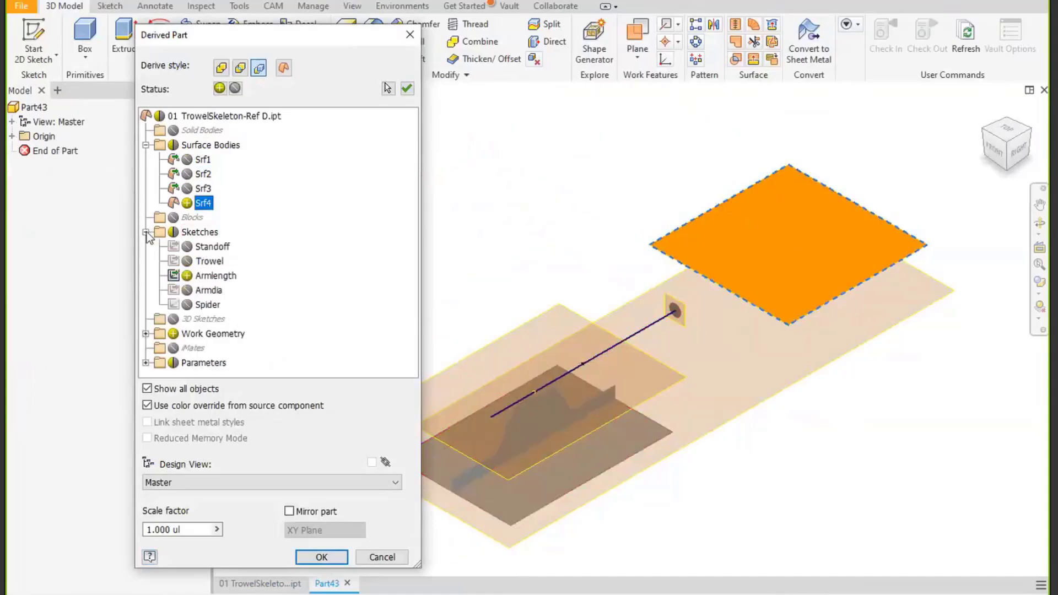
pyautogui.click(187, 275)
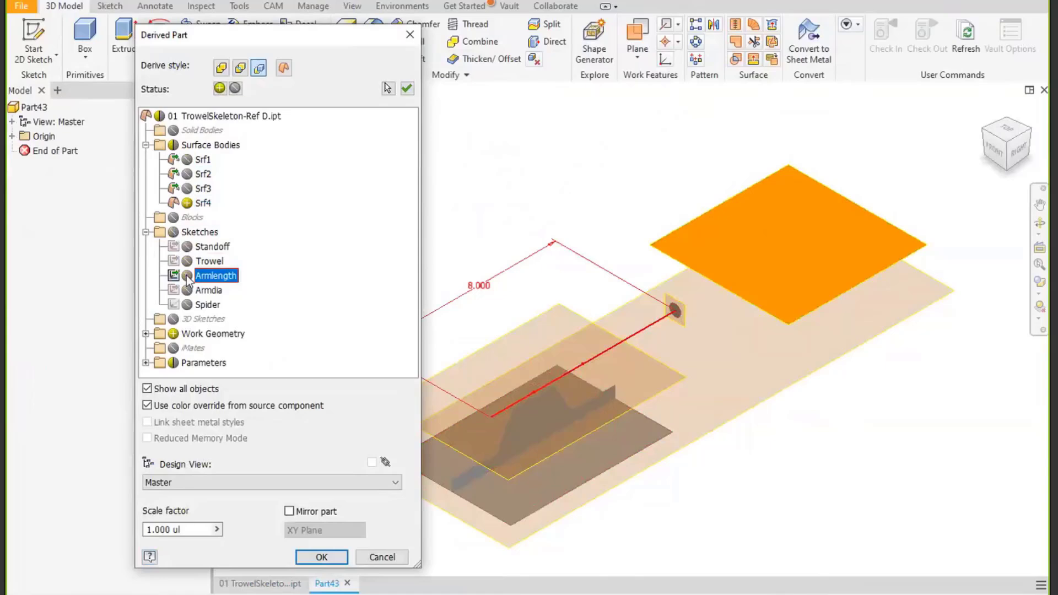
pyautogui.click(187, 305)
pyautogui.click(188, 305)
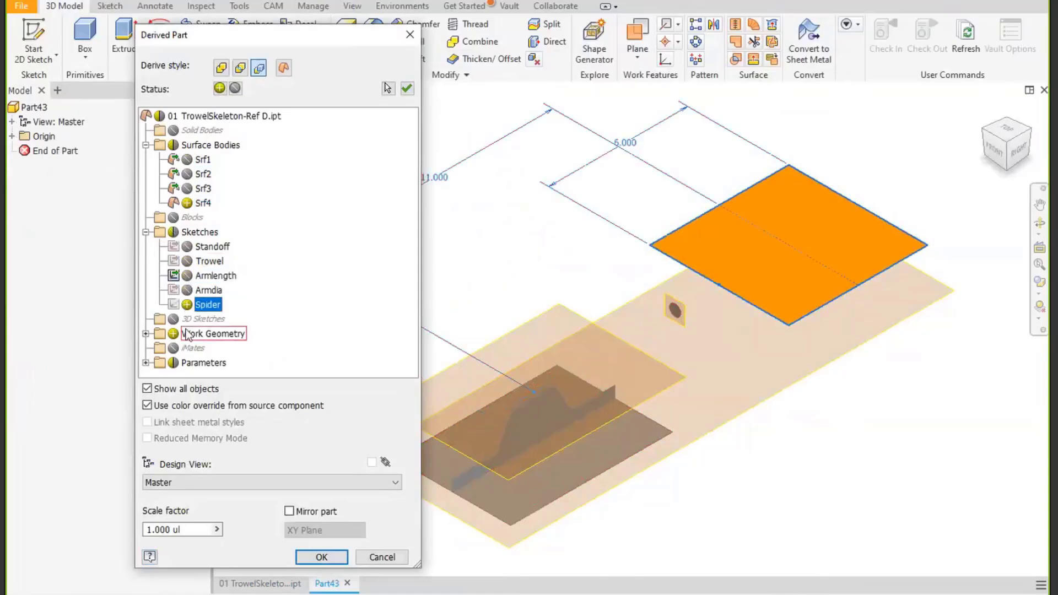
# Exclude all model parameters except spiderwidth and complete the derive, accepting the change to the base component.
pyautogui.click(145, 362)
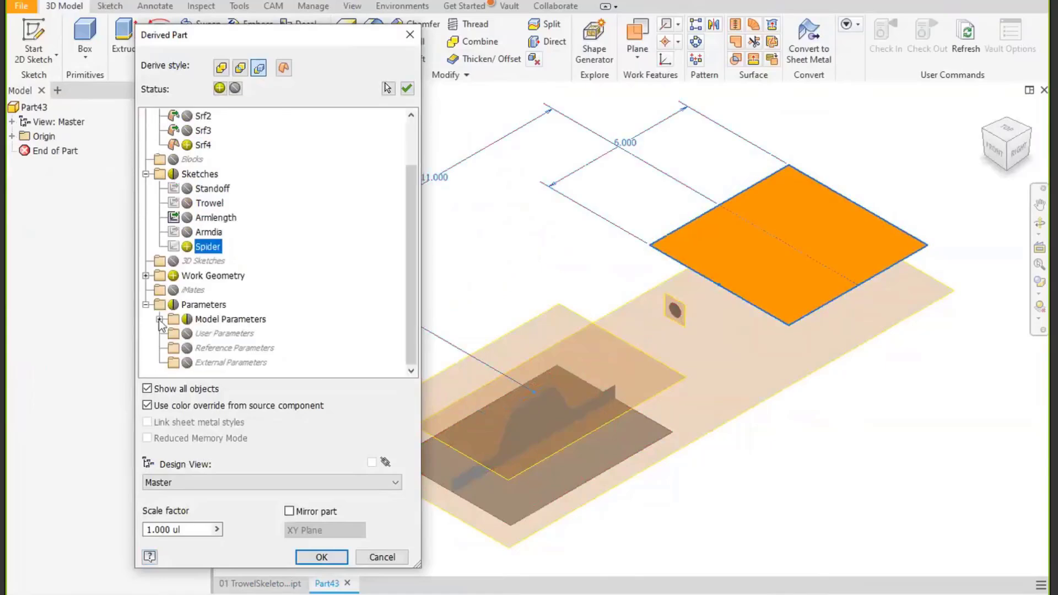
pyautogui.click(160, 320)
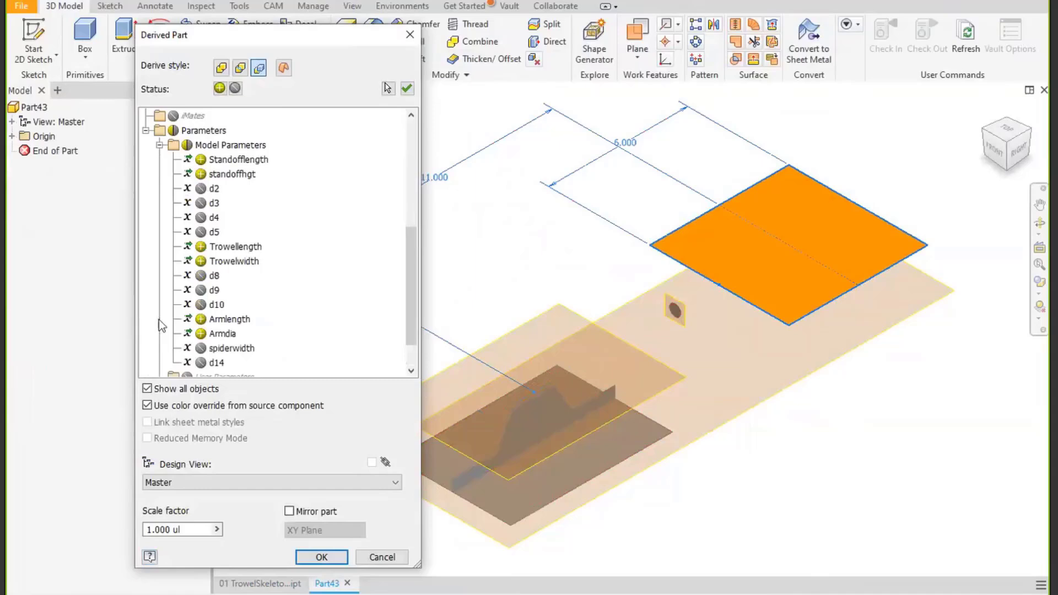
pyautogui.click(188, 145)
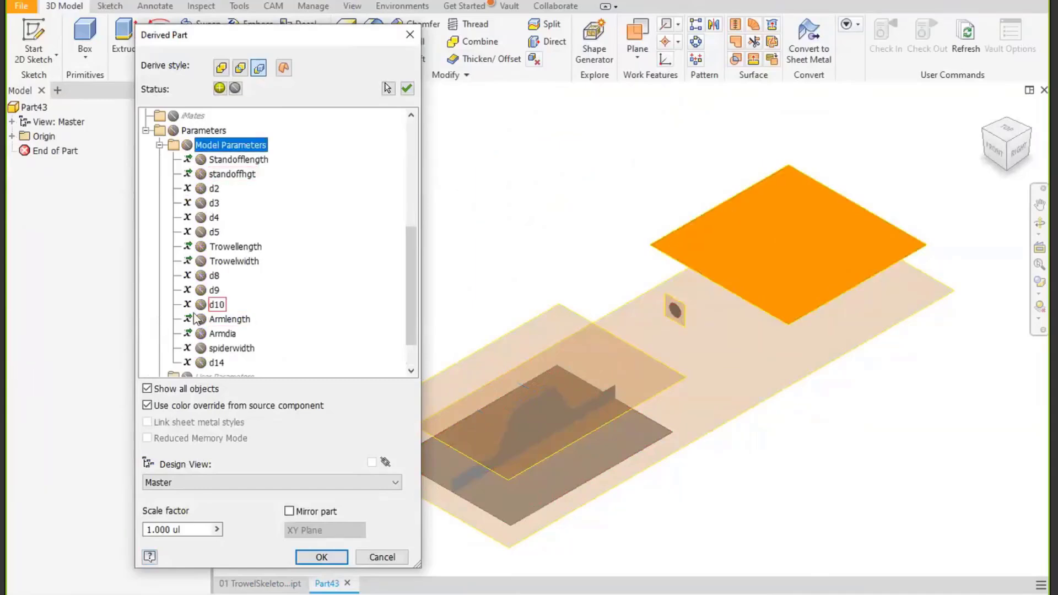
pyautogui.click(200, 348)
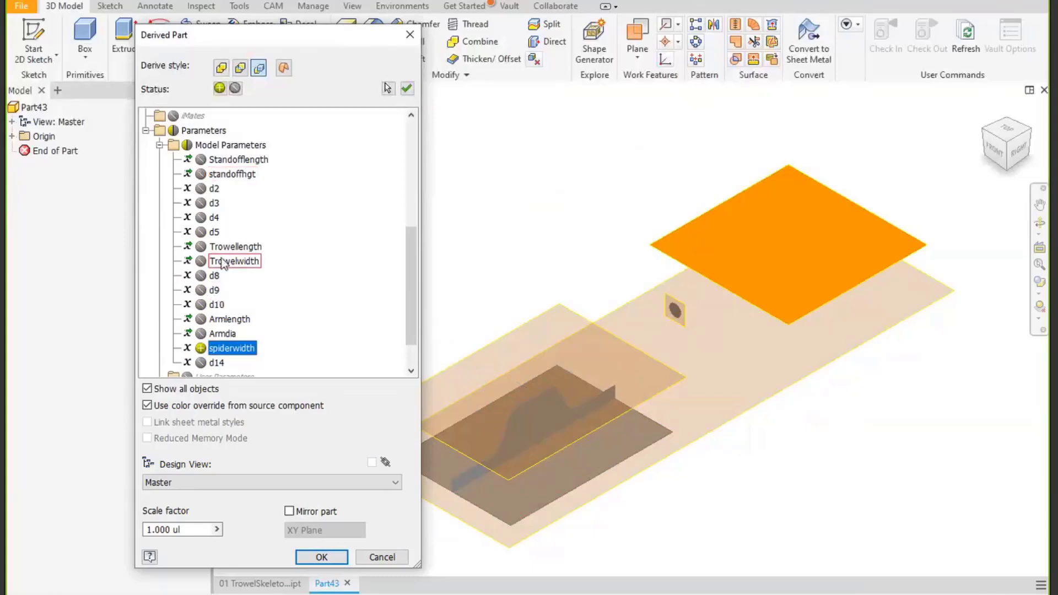
pyautogui.scroll(4, 220, 259)
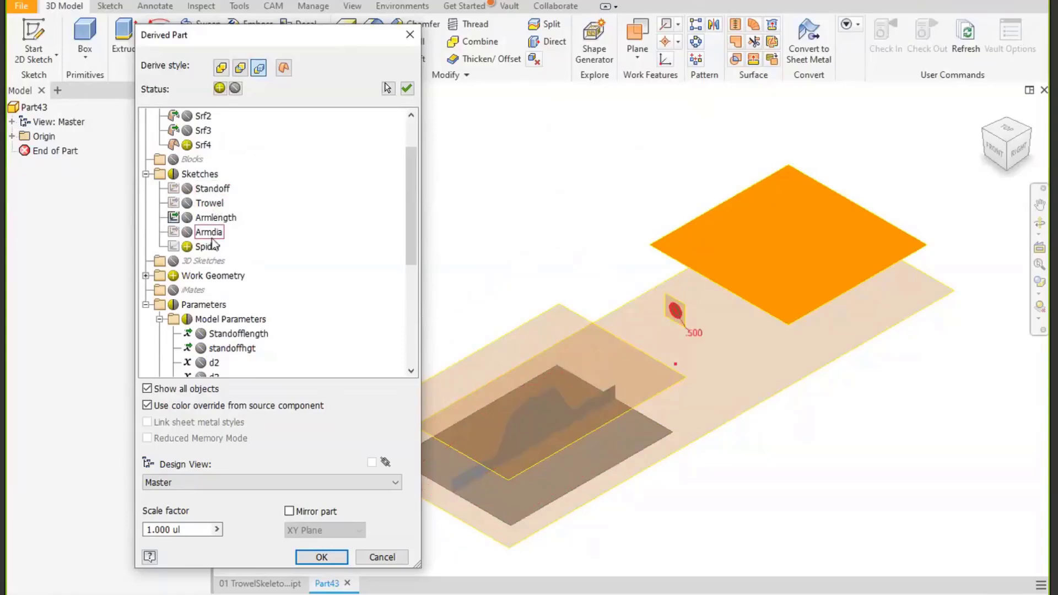
pyautogui.scroll(1, 214, 240)
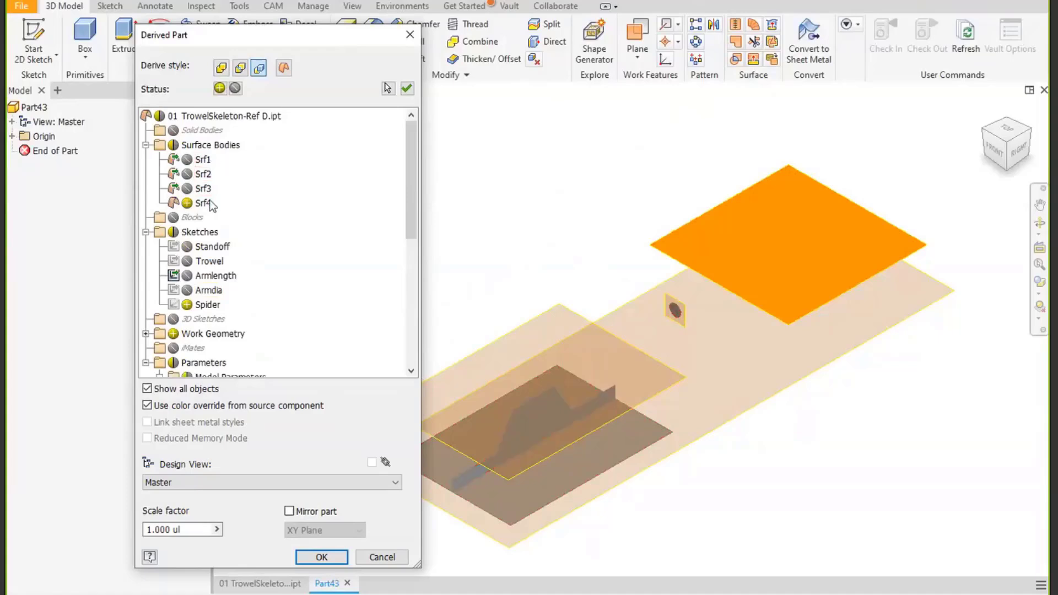
pyautogui.click(323, 557)
pyautogui.click(199, 337)
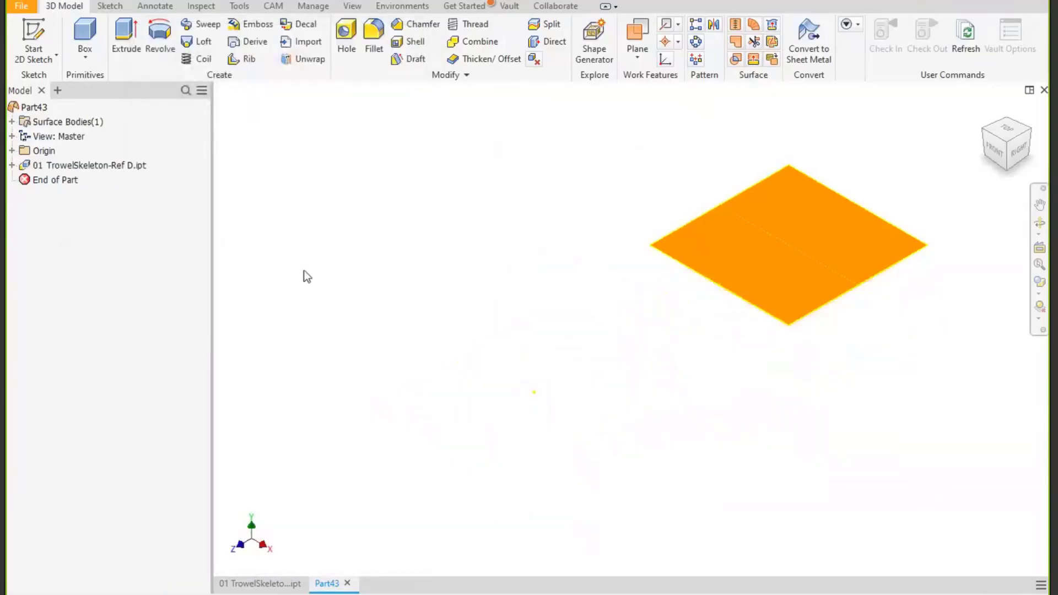
# Save the part as Spider.ipt in the Trowel B folder, replacing the existing file, and close it.
pyautogui.hotkey('ctrl', 's')
pyautogui.click(486, 177)
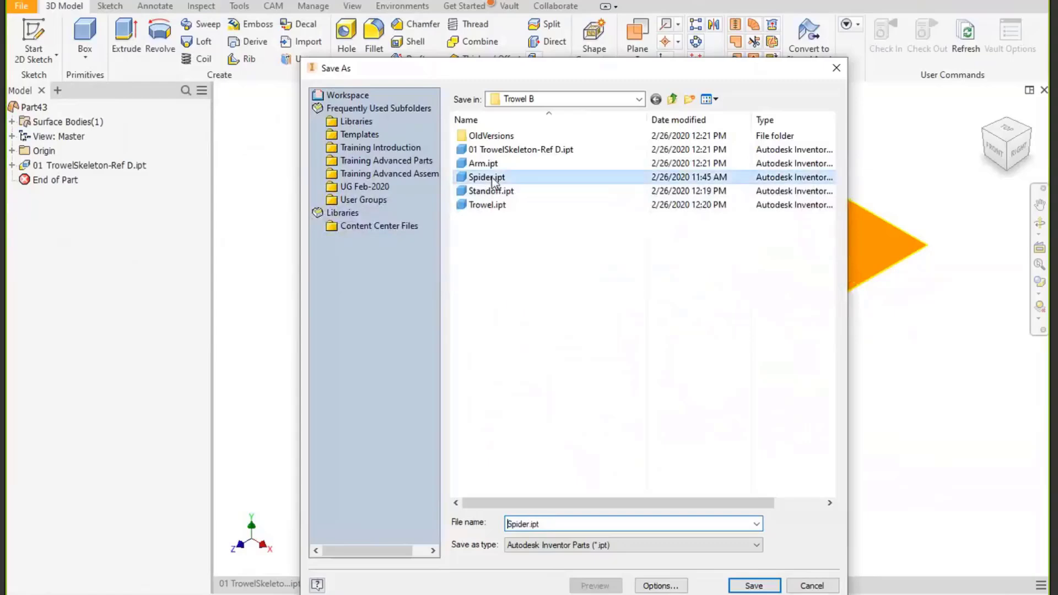
pyautogui.click(759, 589)
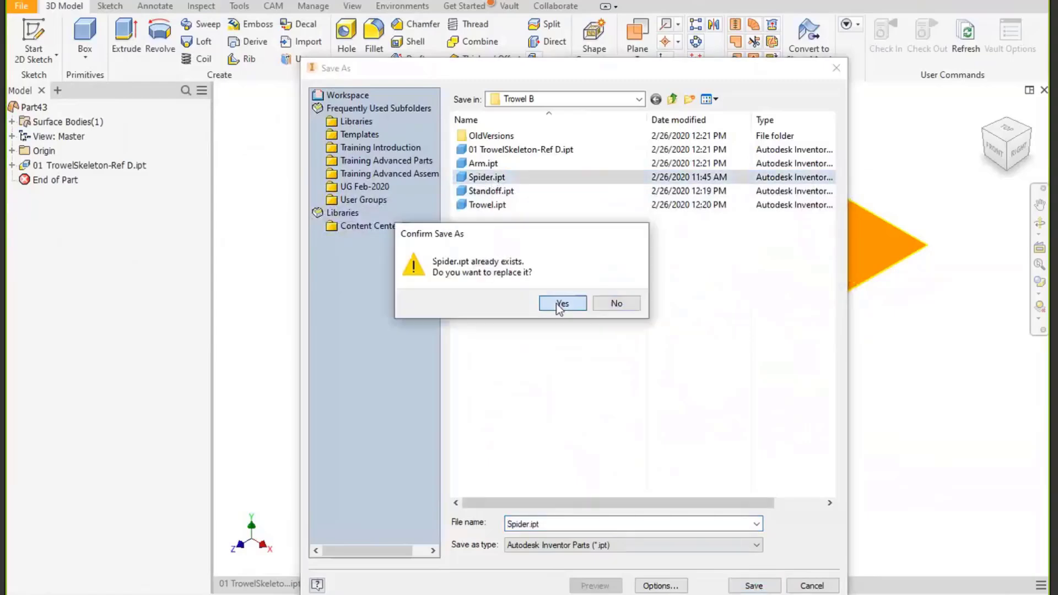
pyautogui.click(560, 304)
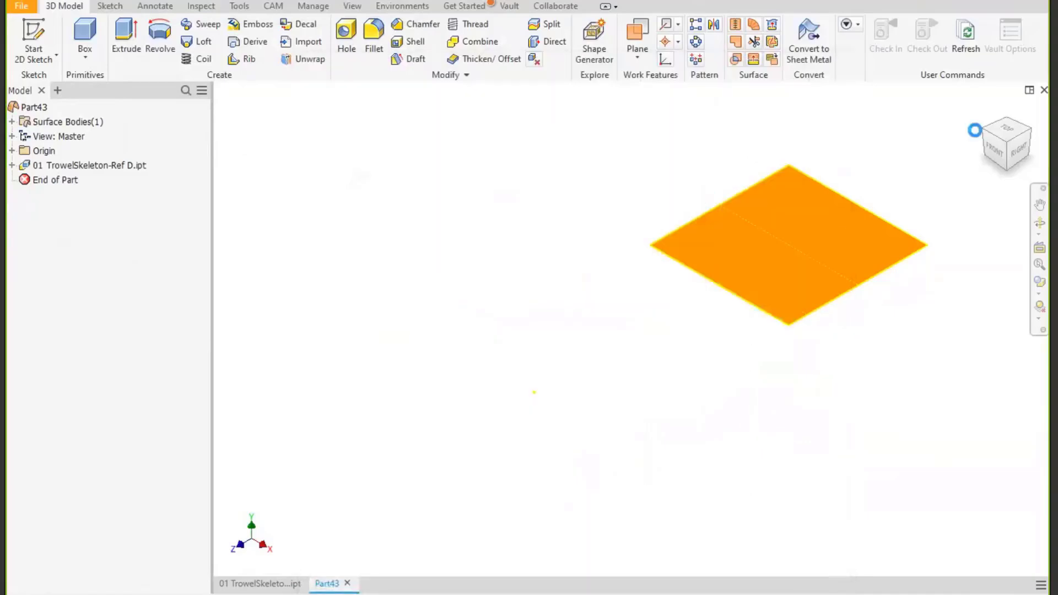
pyautogui.click(1044, 89)
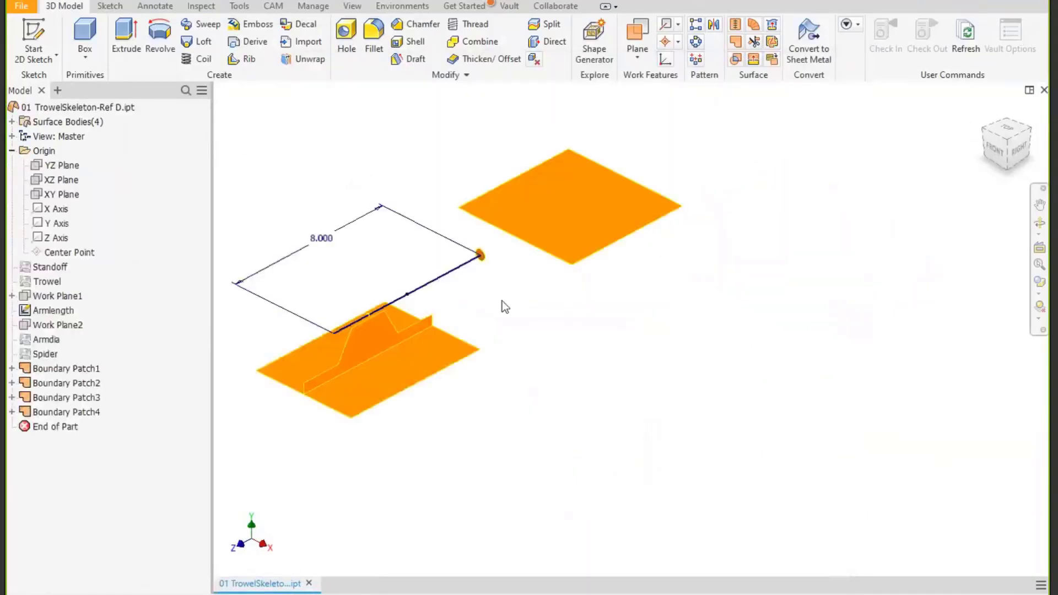
pyautogui.moveTo(501, 301); pyautogui.dragTo(605, 329, button='middle')
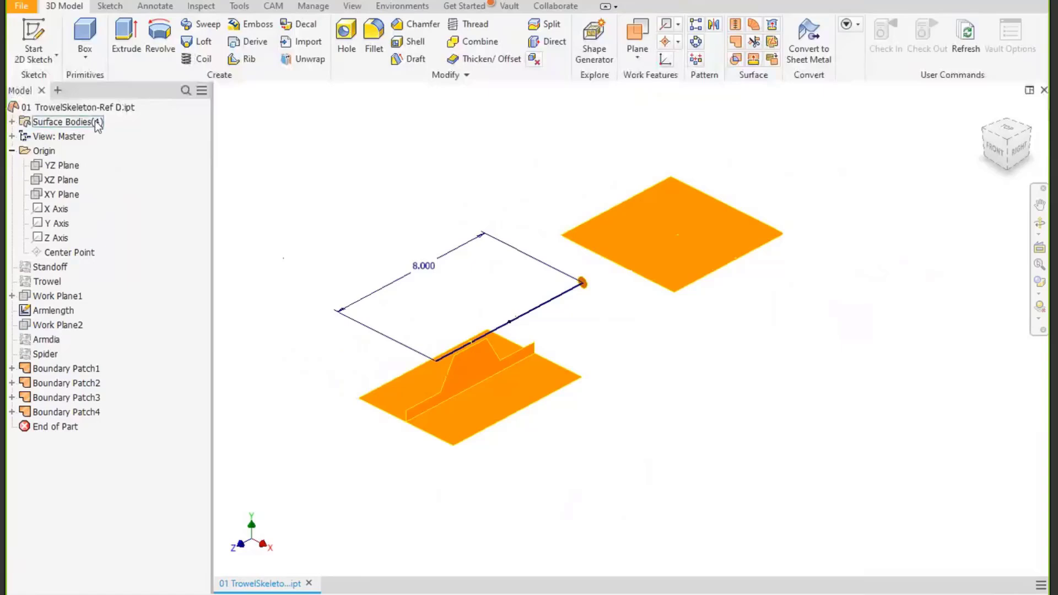
pyautogui.click(131, 108)
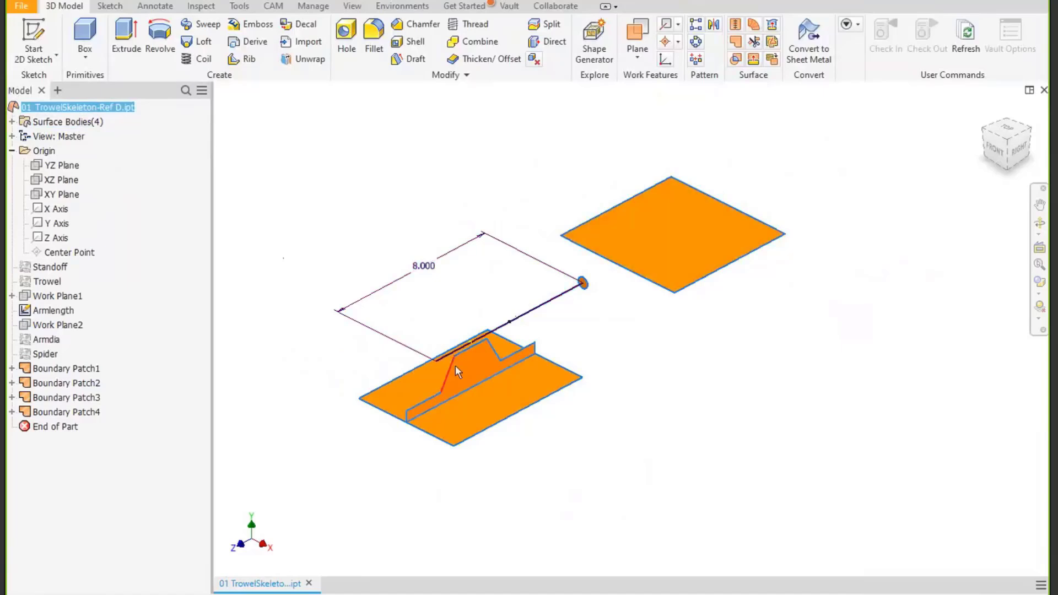
pyautogui.moveTo(455, 366)
pyautogui.hotkey('ctrl', 'n')
pyautogui.click(292, 266)
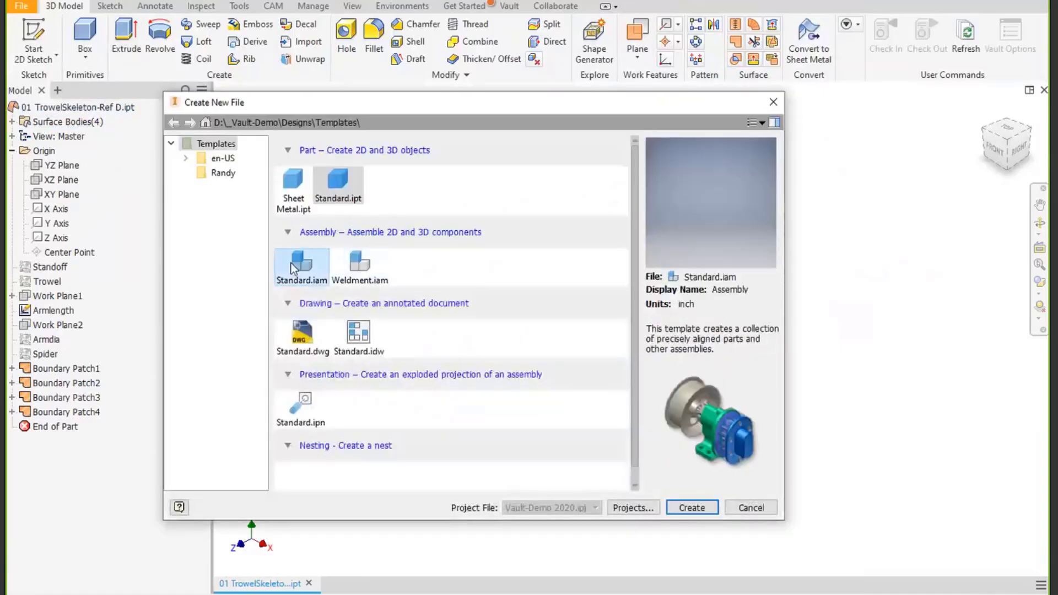
pyautogui.click(692, 508)
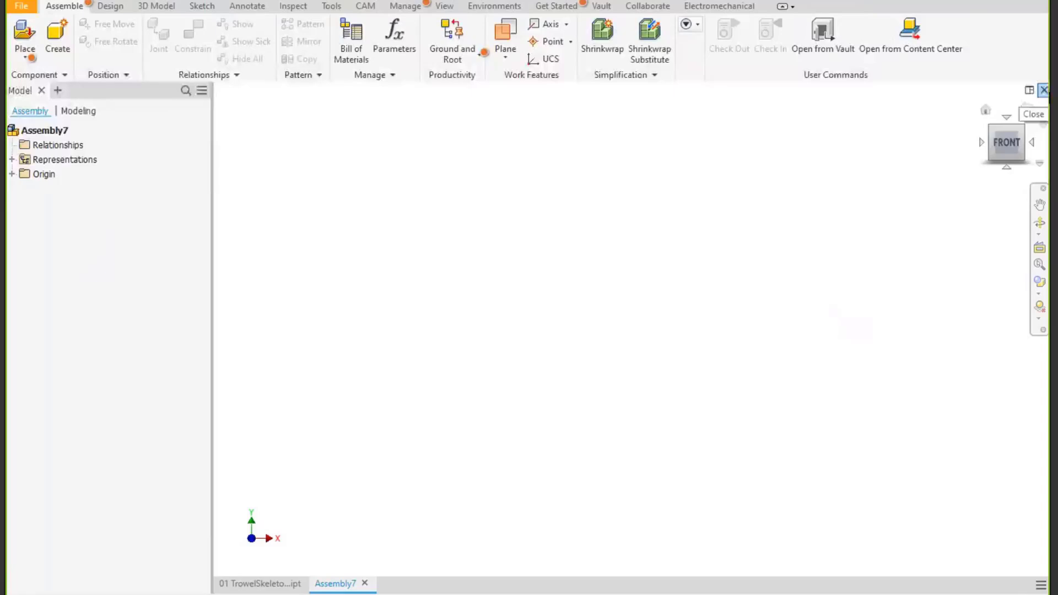
pyautogui.click(1044, 90)
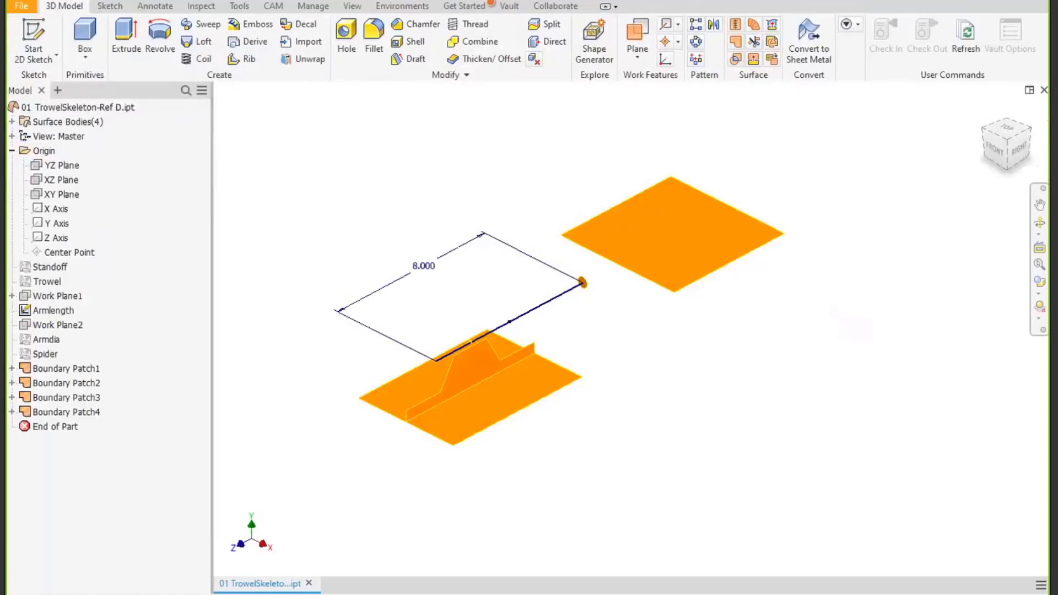
# Create a new assembly from the Standard.iam template and load Arm.ipt, Spider.ipt, Standoff.ipt and Trowel.ipt from the Trowel B folder for placement.
pyautogui.hotkey('ctrl', 'n')
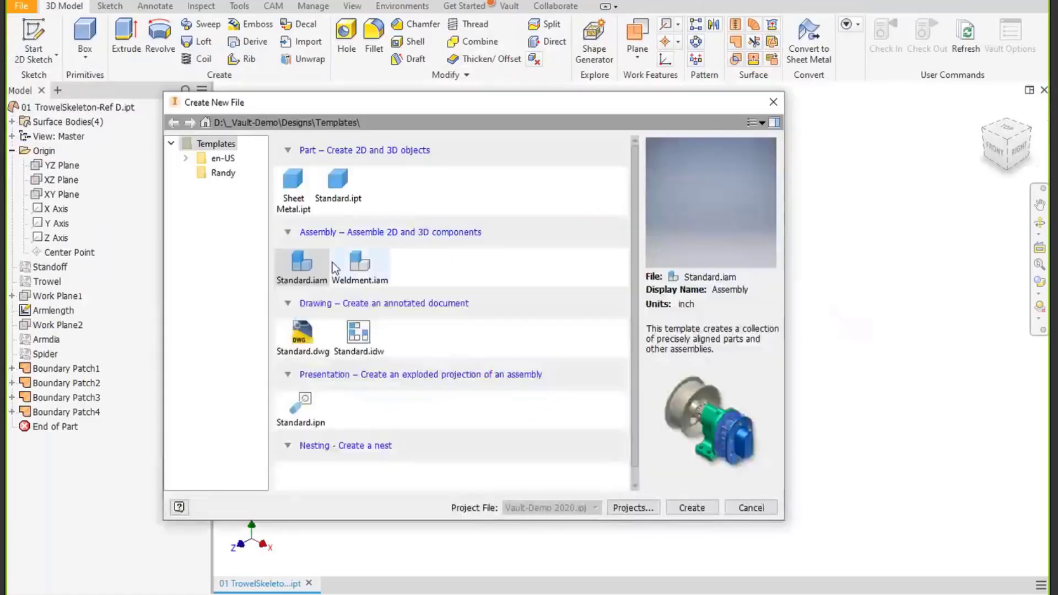
pyautogui.doubleClick(296, 258)
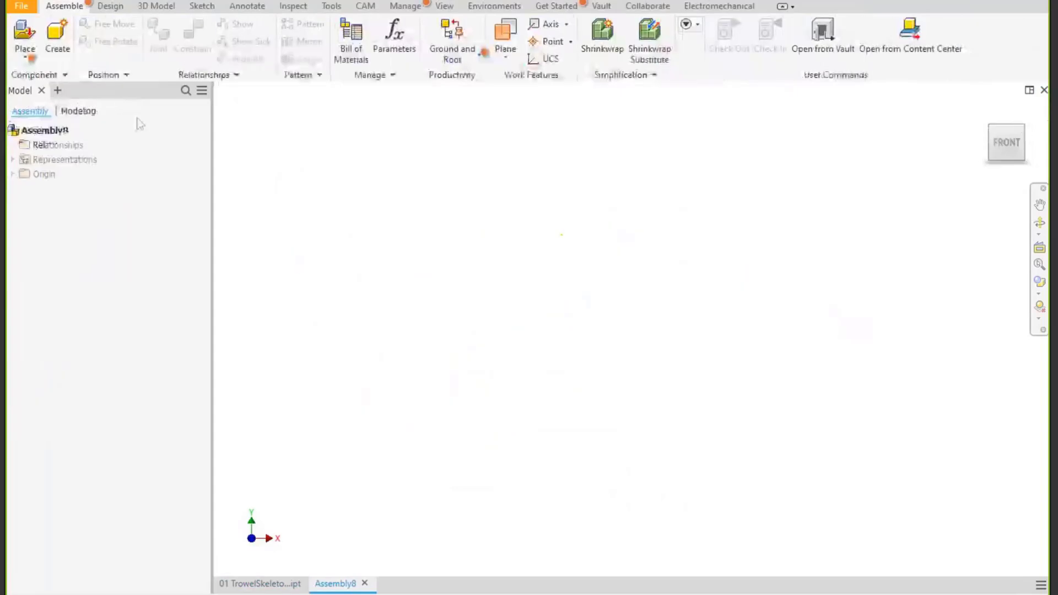
pyautogui.click(22, 30)
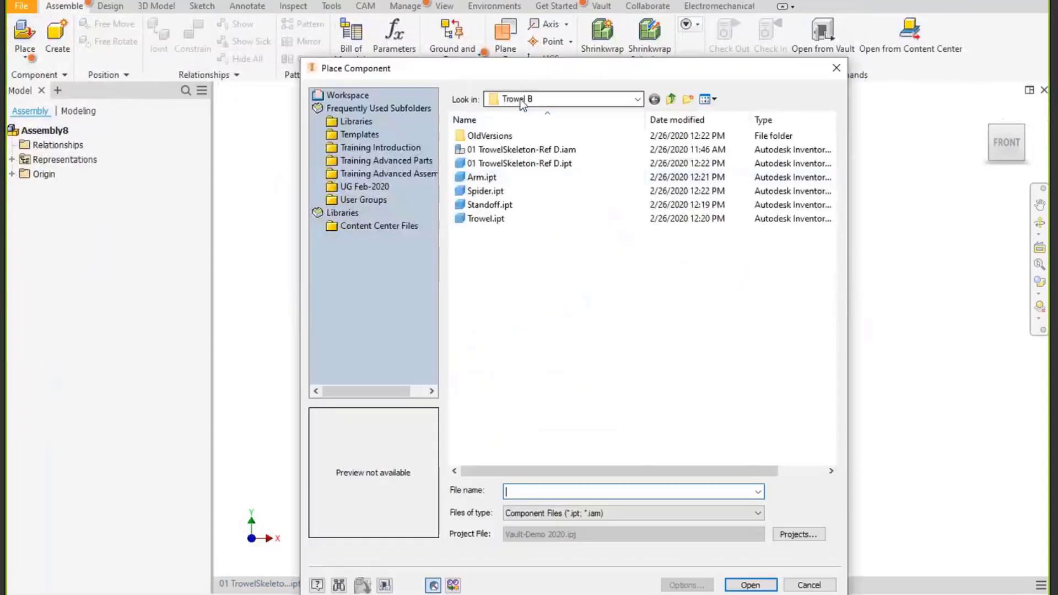
pyautogui.click(489, 177)
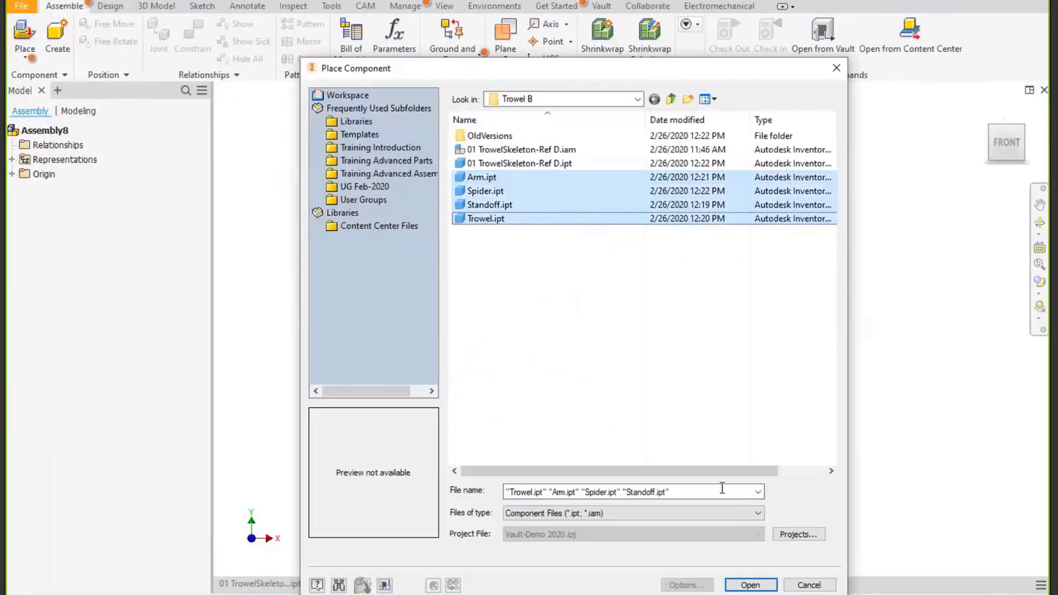
pyautogui.click(758, 587)
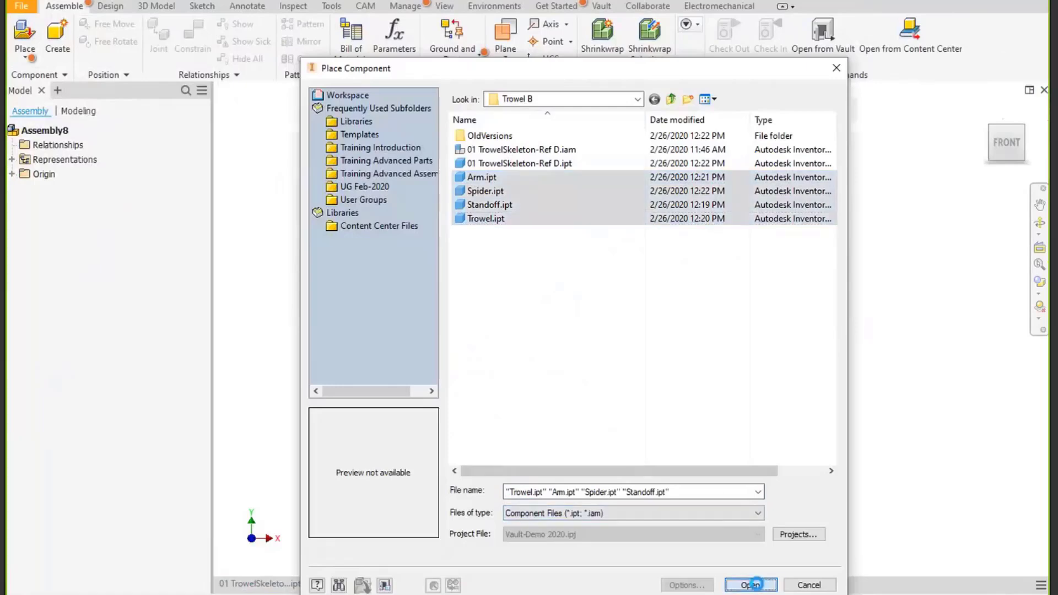
# Place one instance each of the arm, spider, standoff and trowel parts in the assembly and end the placement.
pyautogui.click(987, 110)
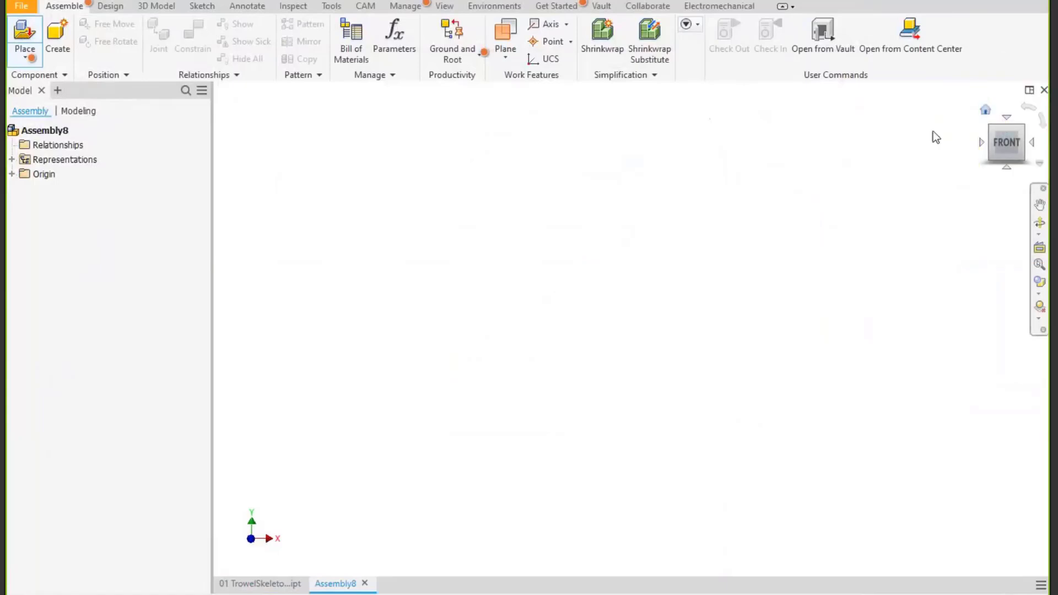
pyautogui.scroll(-4, 565, 352)
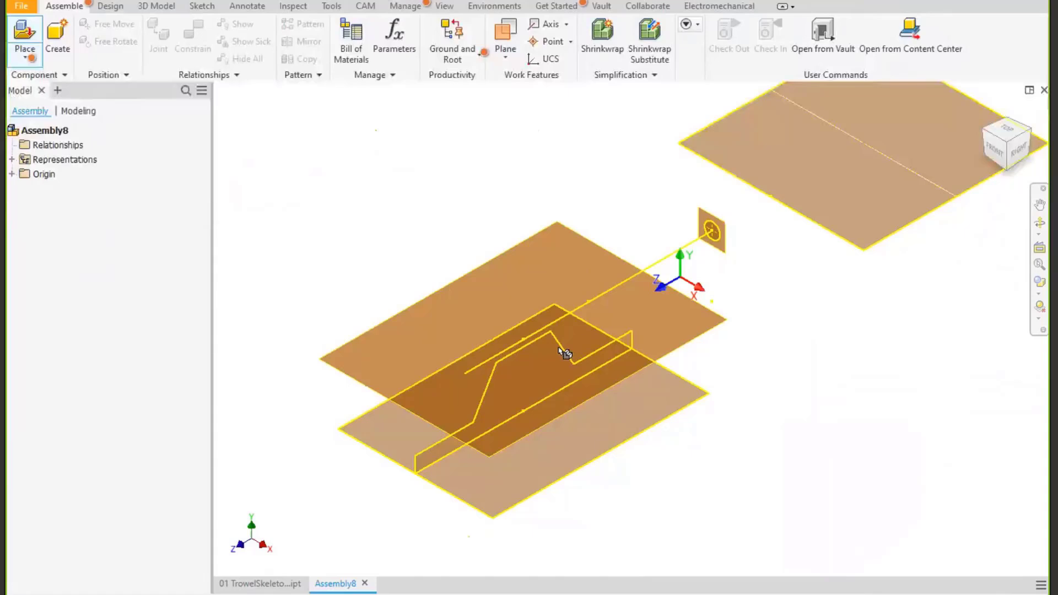
pyautogui.scroll(-2, 565, 353)
pyautogui.scroll(4, 521, 358)
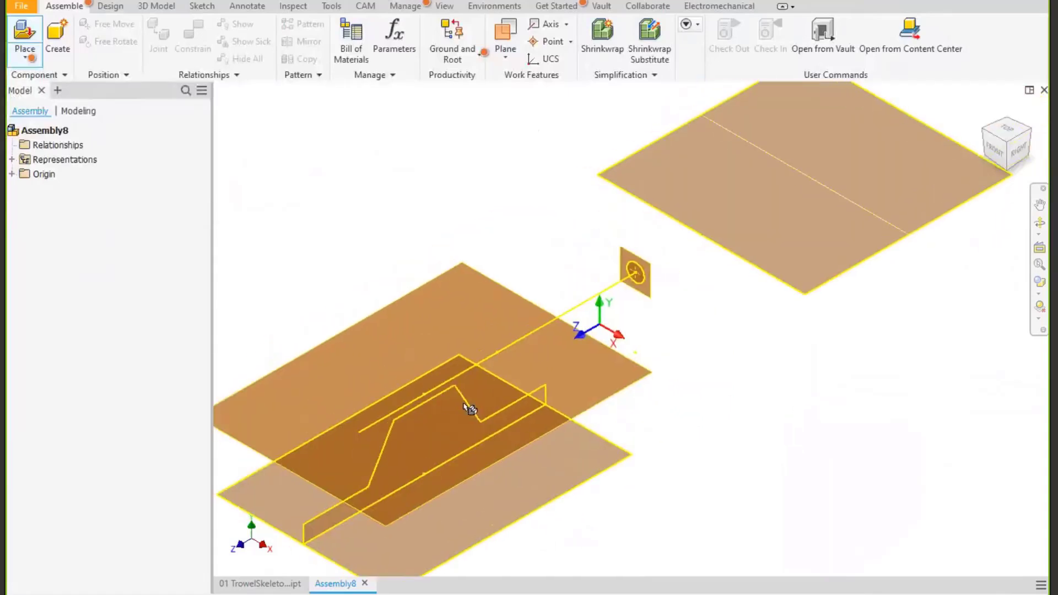
pyautogui.moveTo(470, 409); pyautogui.dragTo(491, 376, button='middle')
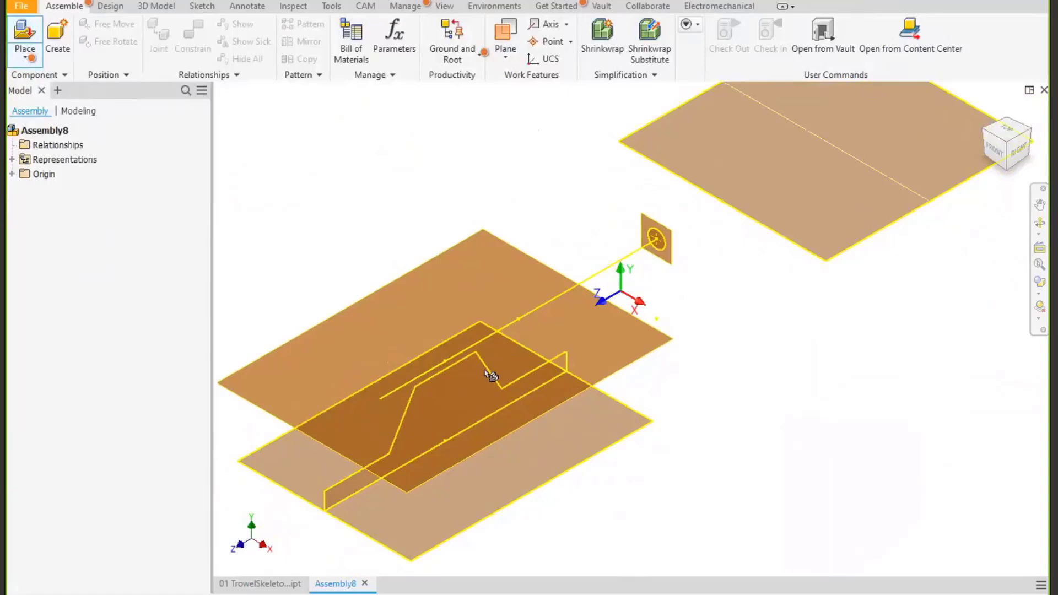
pyautogui.click(485, 374)
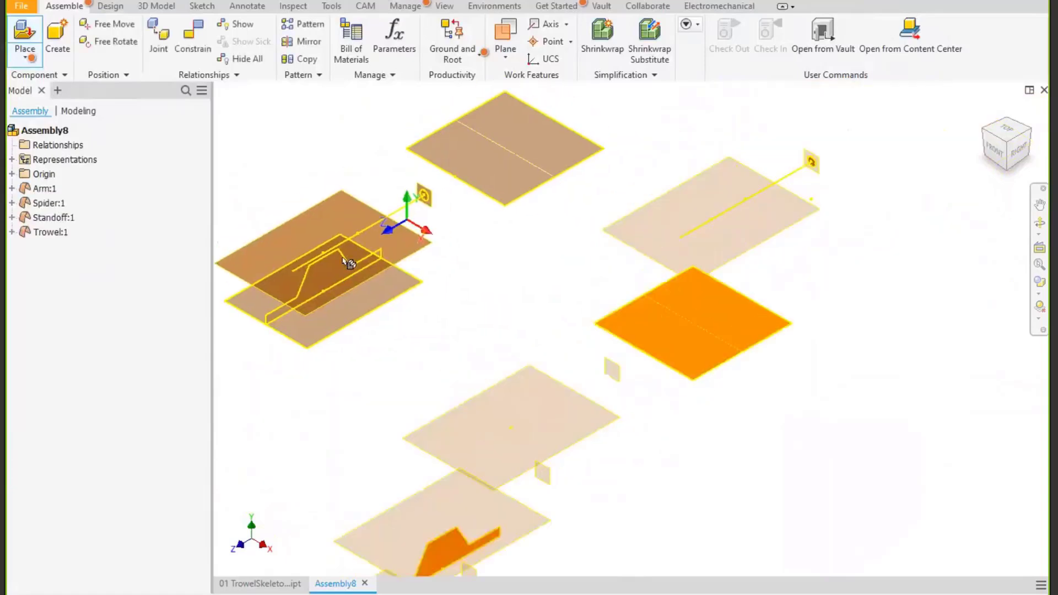
pyautogui.press('Escape')
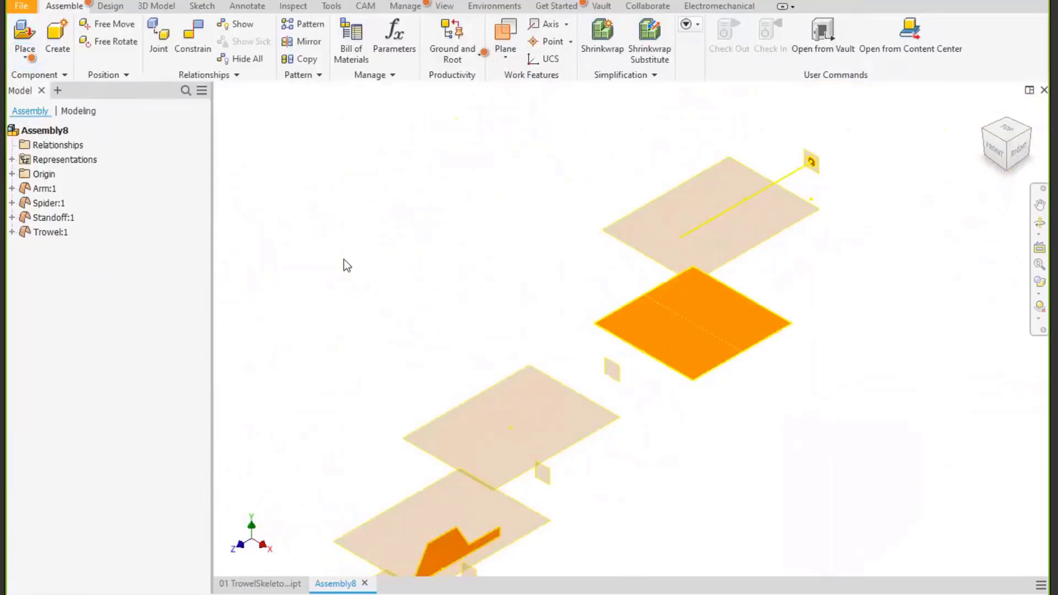
# Hide the user work planes of all placed parts in the assembly.
pyautogui.scroll(1, 344, 260)
pyautogui.scroll(-5, 344, 260)
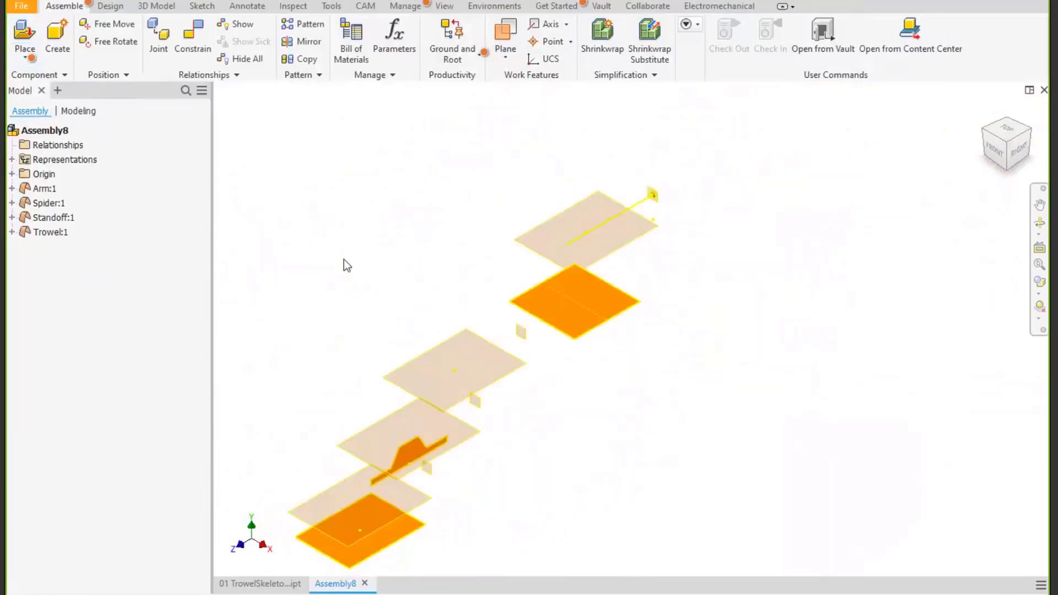
pyautogui.hotkey('alt', ']')
pyautogui.moveTo(485, 391)
pyautogui.keyDown('shift'); pyautogui.mouseDown(button='middle')
pyautogui.moveTo(470, 359)
pyautogui.moveTo(458, 373)
pyautogui.moveTo(499, 378)
pyautogui.moveTo(486, 385)
pyautogui.mouseUp(button='middle'); pyautogui.keyUp('shift')
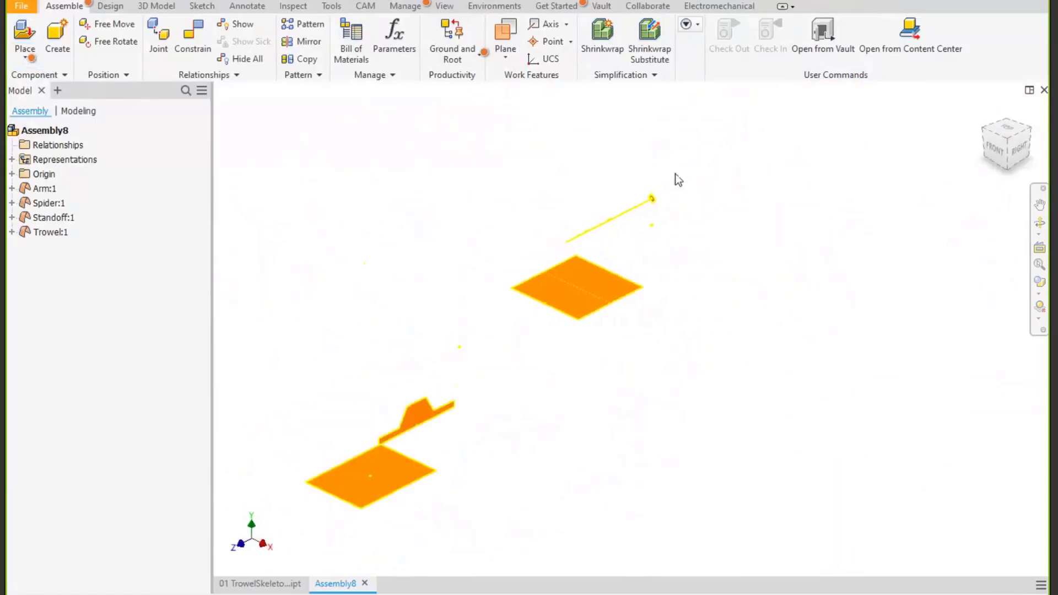
# Ground and root the Arm, Spider, Standoff and Trowel components using origin flush constraints, without grounding them at the origin.
pyautogui.moveTo(694, 169); pyautogui.dragTo(286, 539)
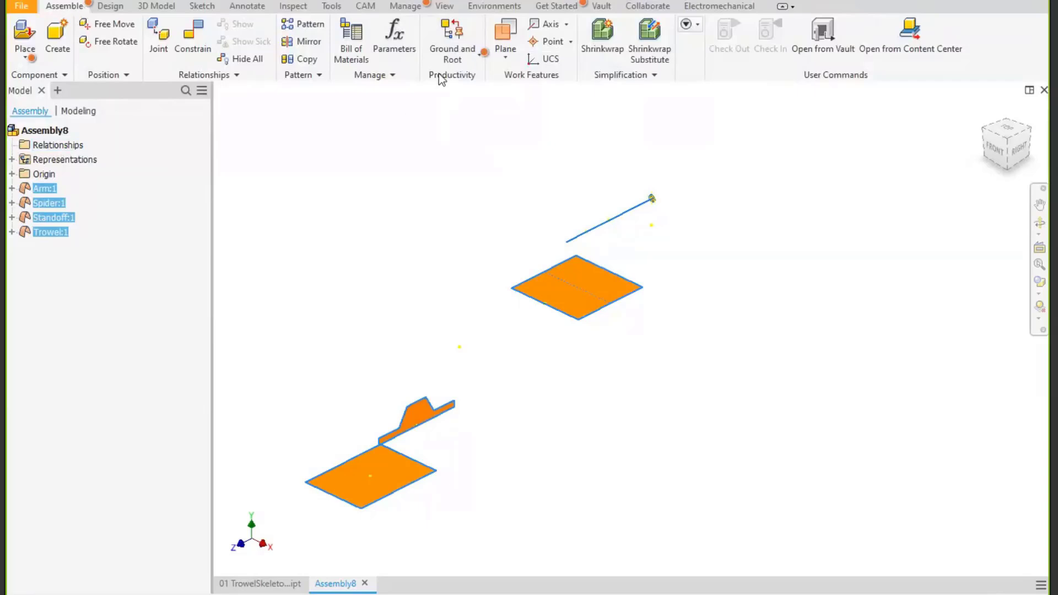
pyautogui.click(452, 58)
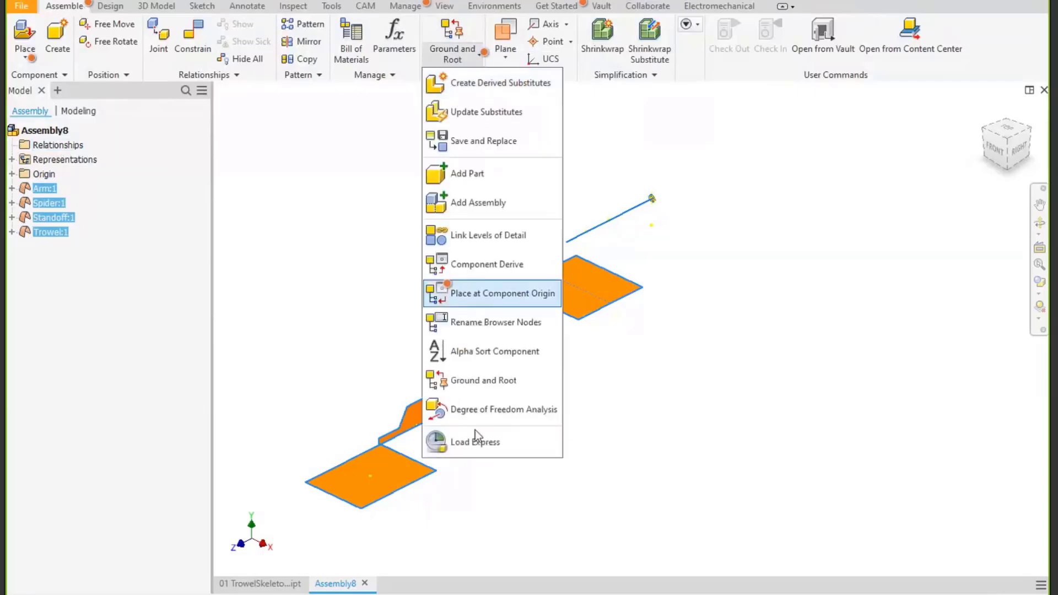
pyautogui.click(477, 383)
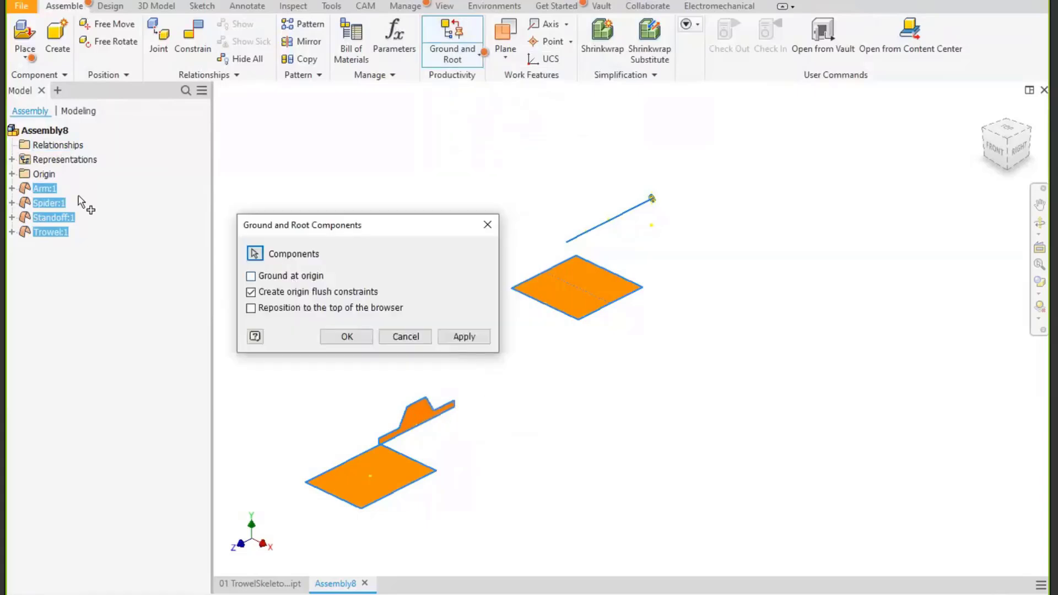
pyautogui.click(12, 174)
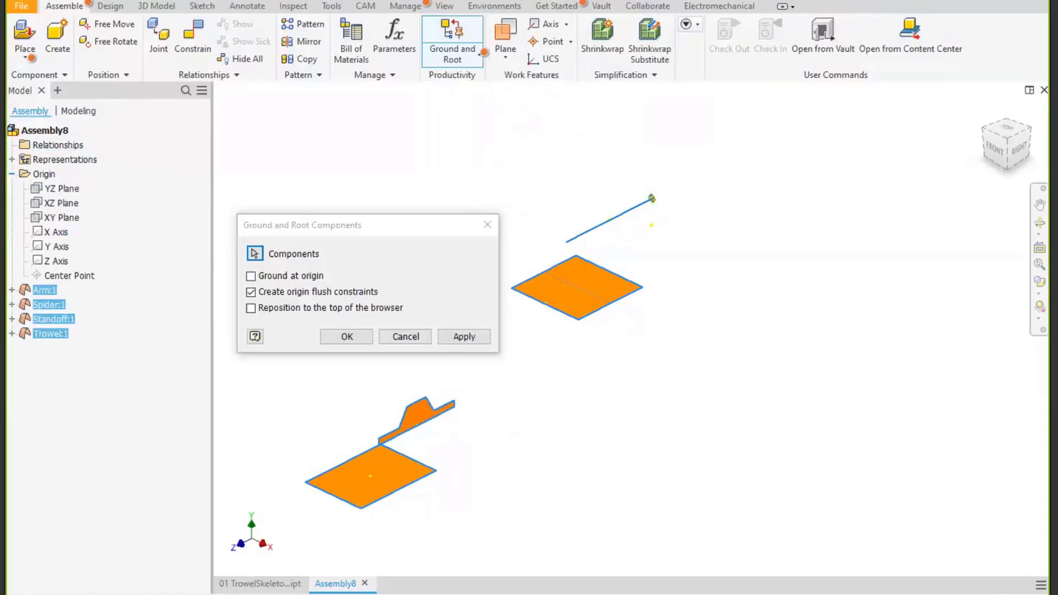
pyautogui.click(12, 290)
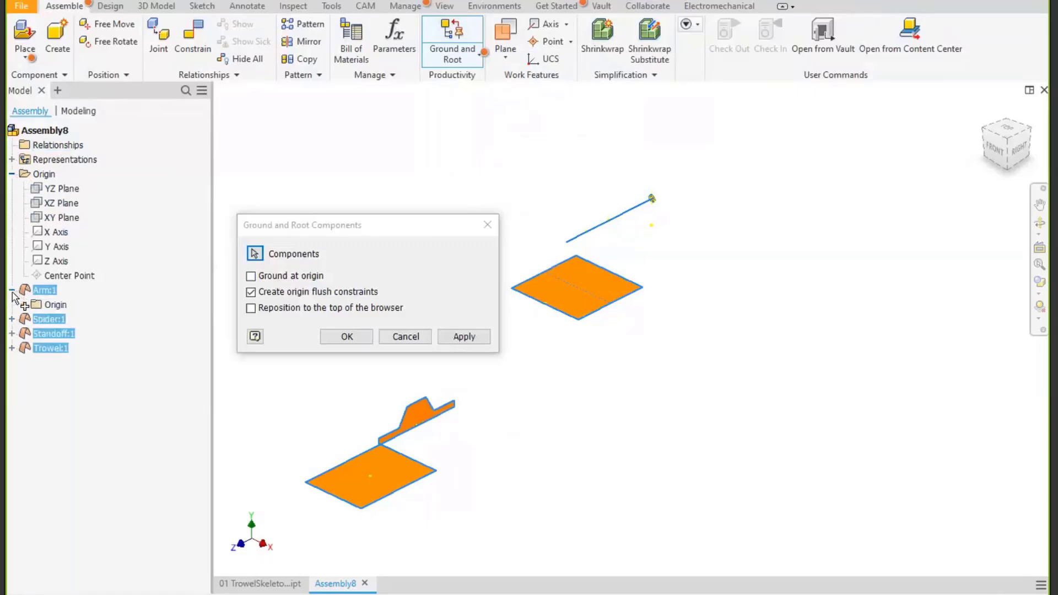
pyautogui.click(12, 319)
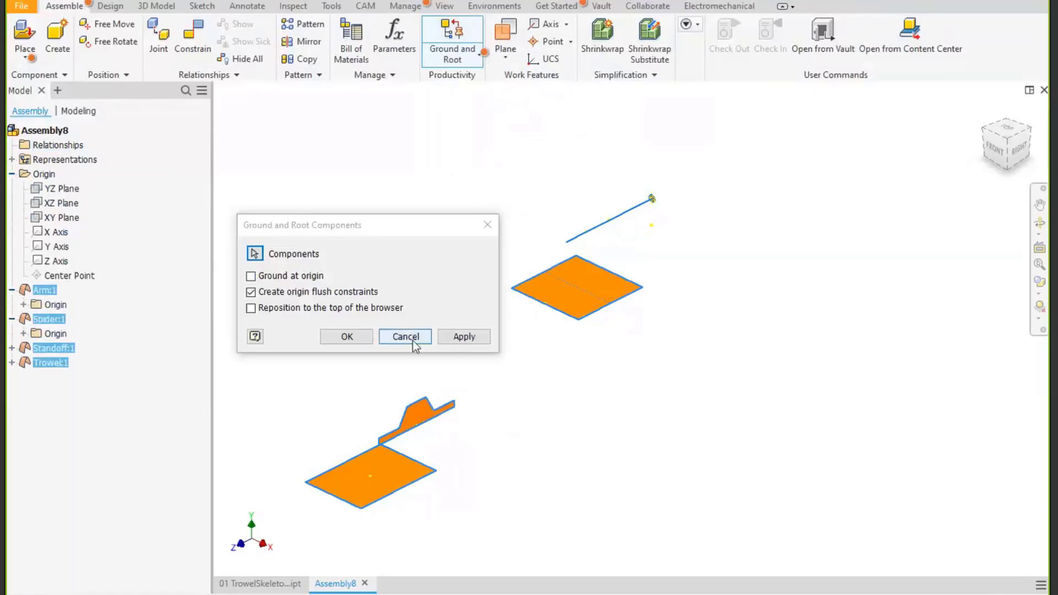
pyautogui.click(460, 336)
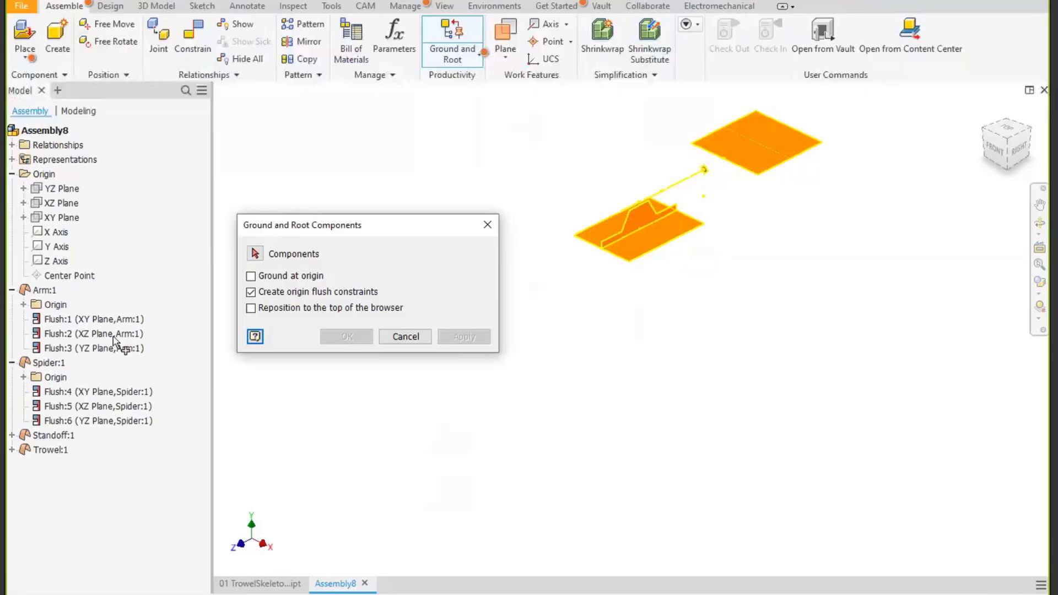
pyautogui.click(23, 217)
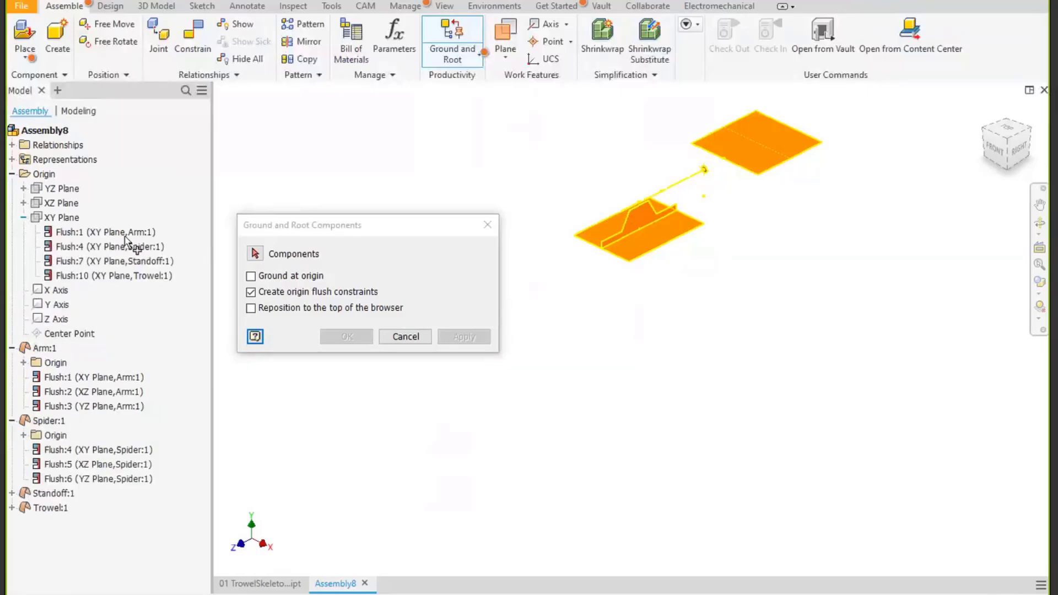
pyautogui.click(405, 336)
pyautogui.scroll(-3, 735, 171)
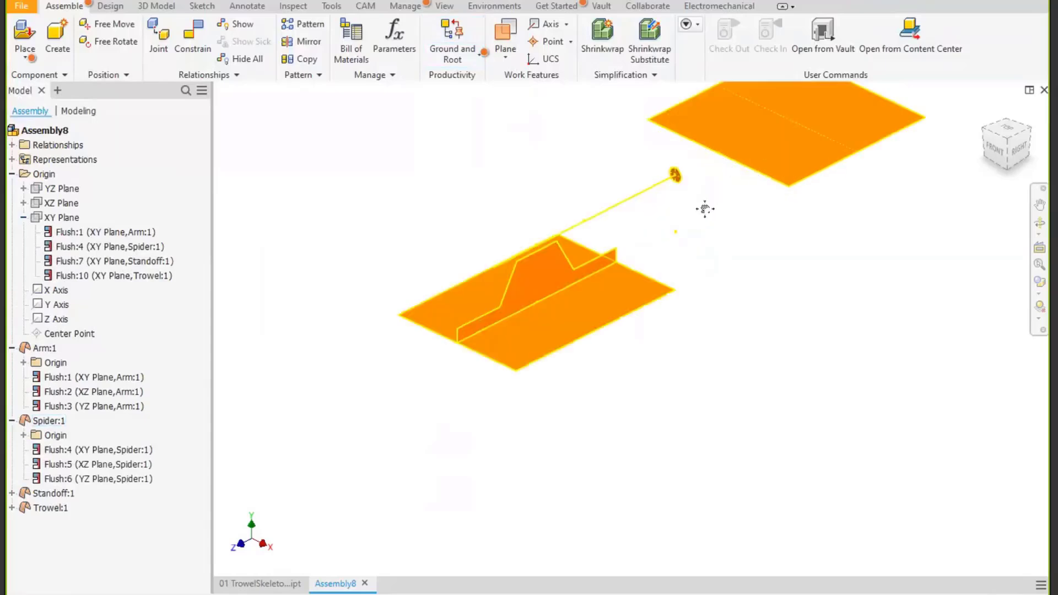
pyautogui.moveTo(706, 207); pyautogui.dragTo(661, 284, button='middle')
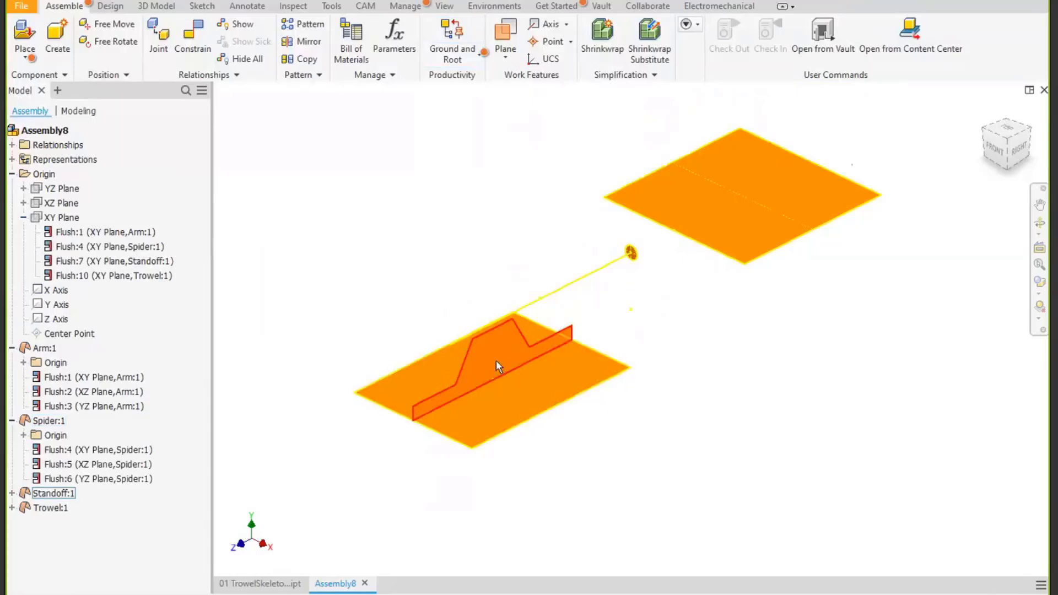
pyautogui.click(11, 173)
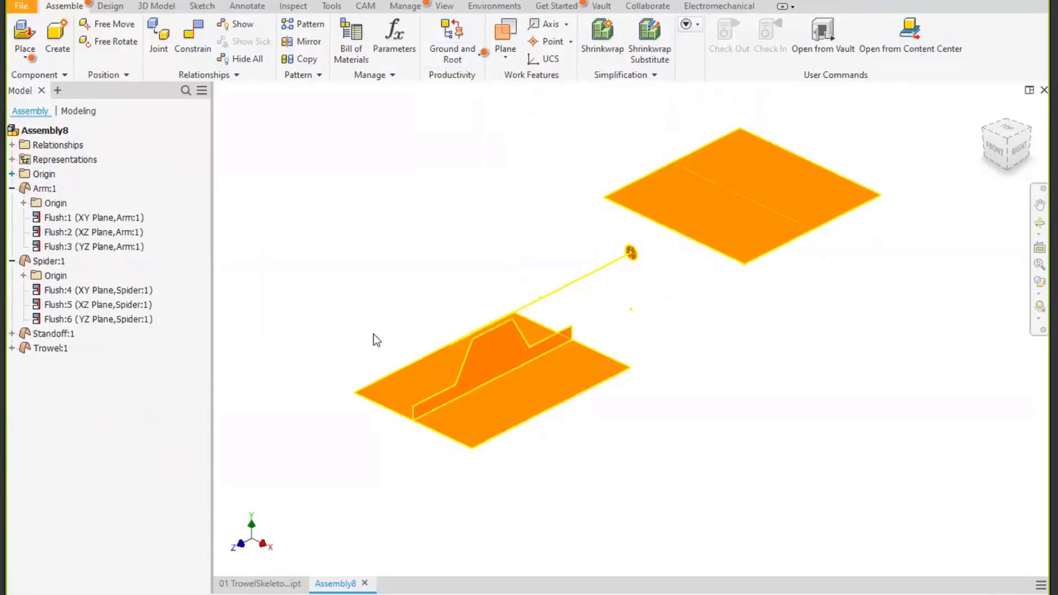
# Tile the skeleton part and assembly windows vertically and center the model in both views.
pyautogui.click(1041, 588)
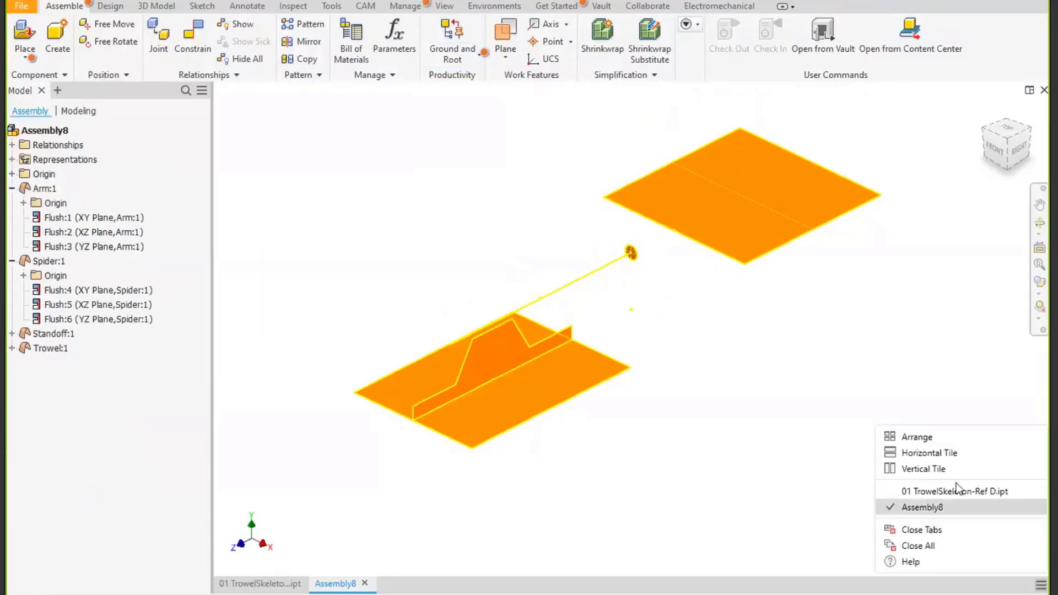
pyautogui.click(922, 469)
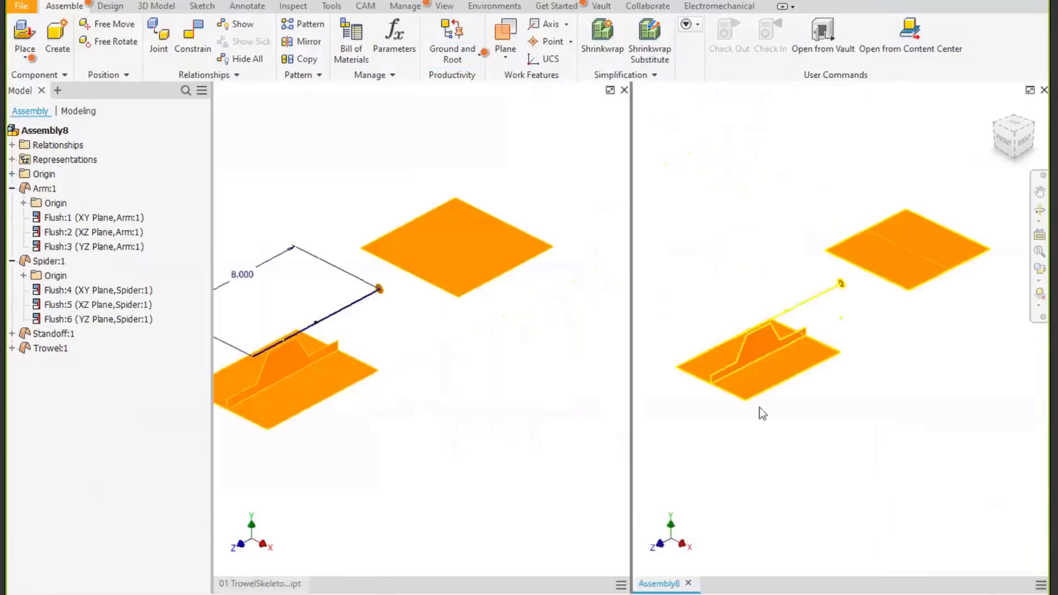
pyautogui.click(560, 362)
pyautogui.moveTo(412, 345); pyautogui.dragTo(387, 356, button='middle')
pyautogui.moveTo(861, 464); pyautogui.dragTo(831, 432, button='middle')
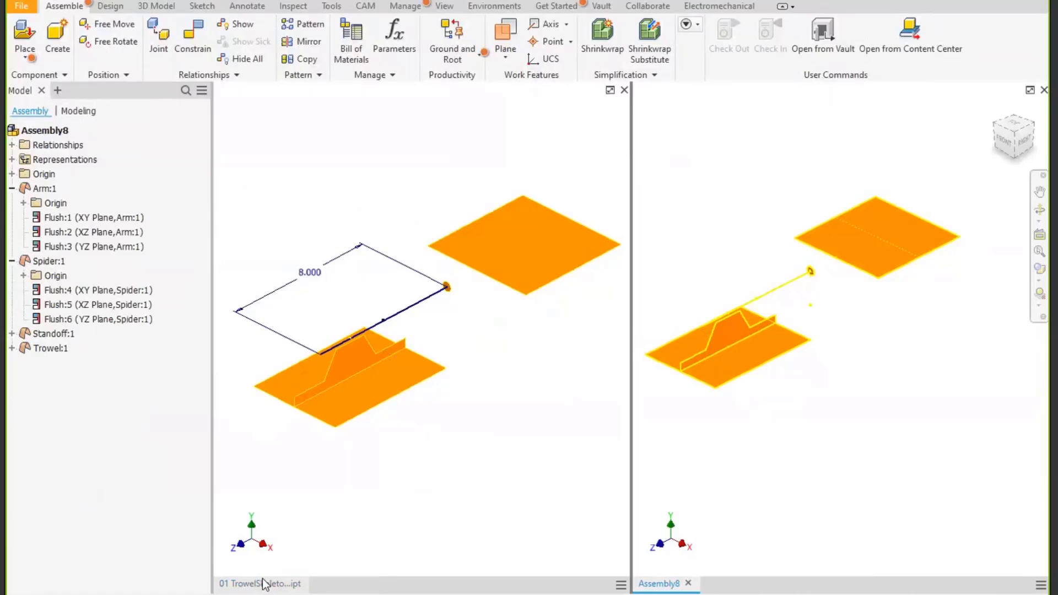
# Save the assembly as 01 TrowelSkeleton-Ref D.iam in the Trowel B folder, replacing the existing file.
pyautogui.moveTo(265, 583)
pyautogui.hotkey('ctrl', 's')
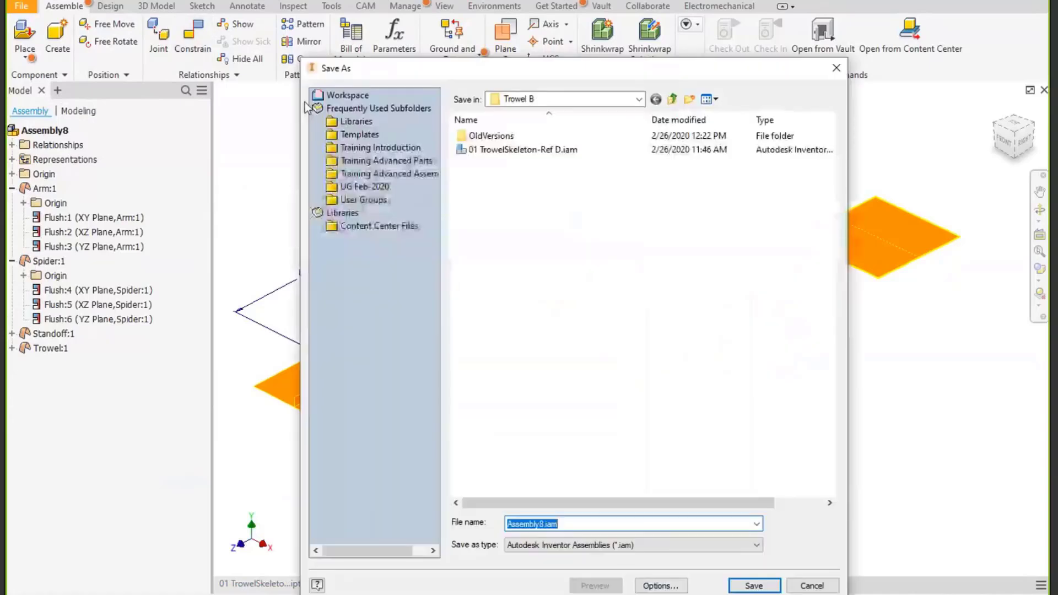
pyautogui.click(518, 149)
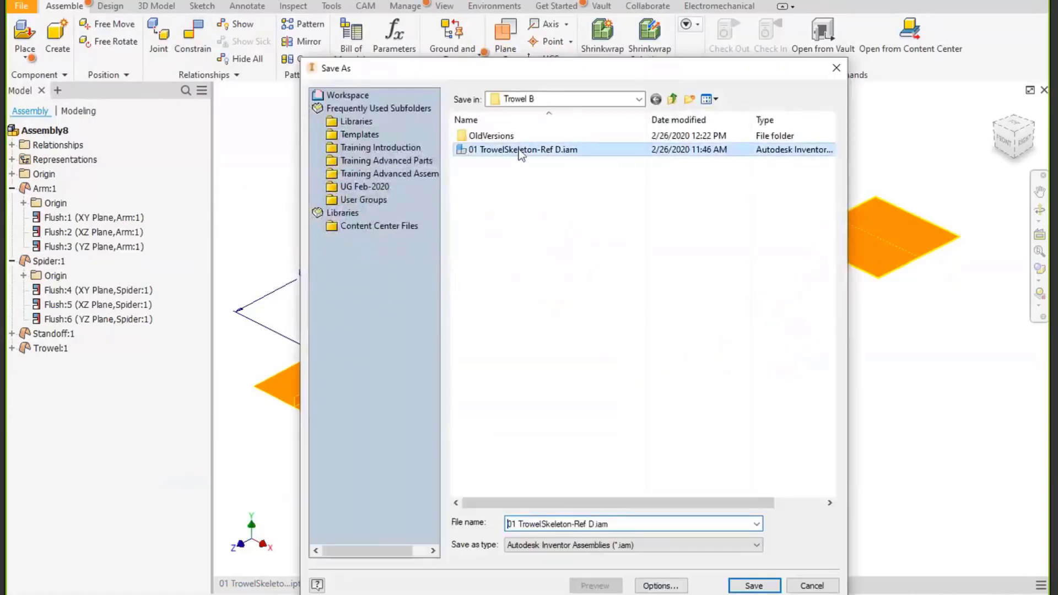
pyautogui.click(758, 586)
pyautogui.click(562, 303)
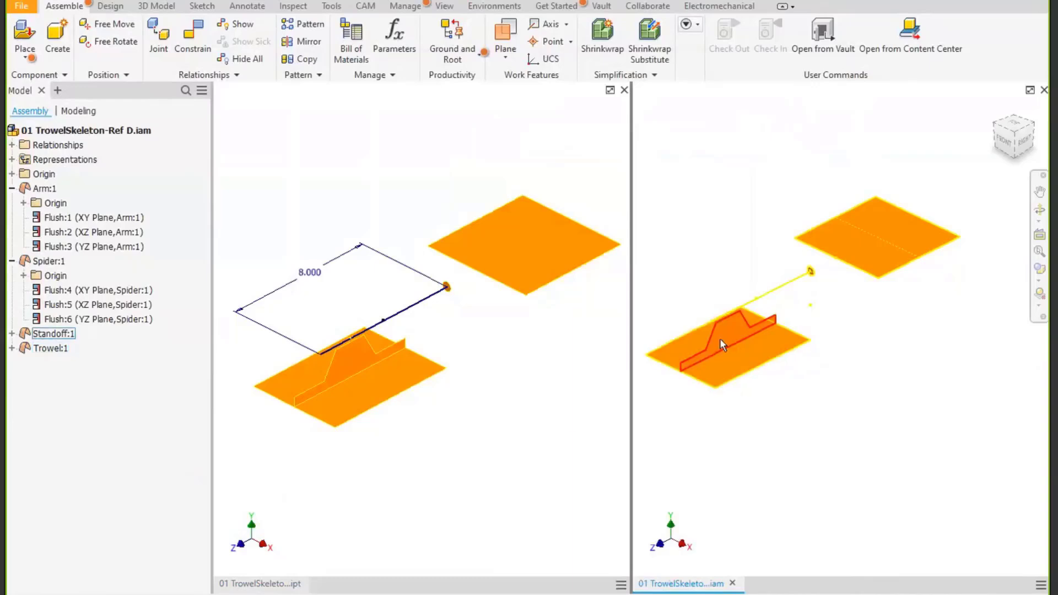
# Open the Standoff component for in-place editing within the assembly.
pyautogui.moveTo(745, 367)
pyautogui.scroll(-1, 743, 362)
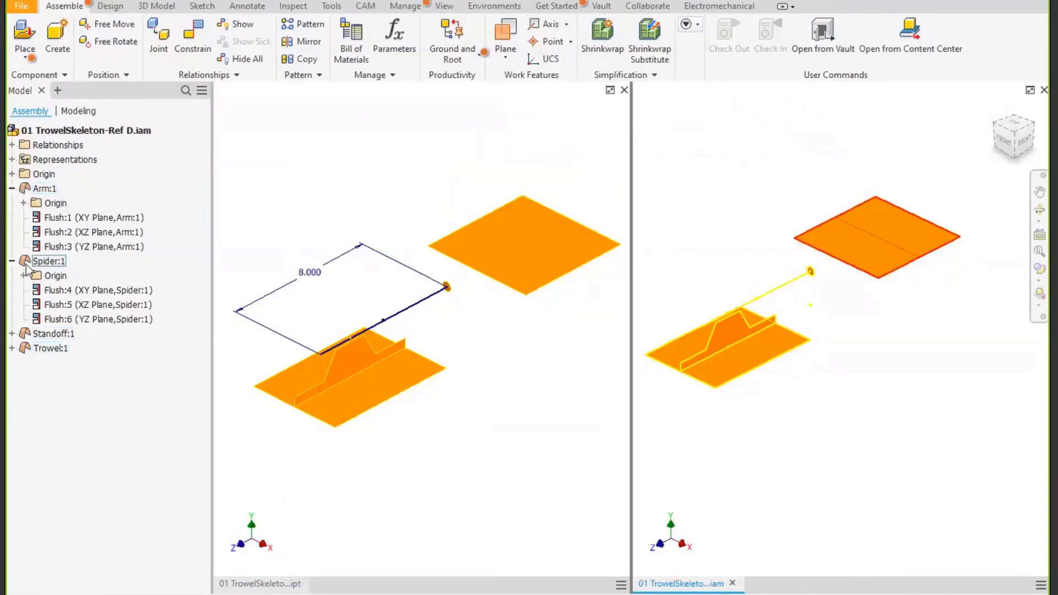
pyautogui.click(26, 339)
pyautogui.doubleClick(25, 335)
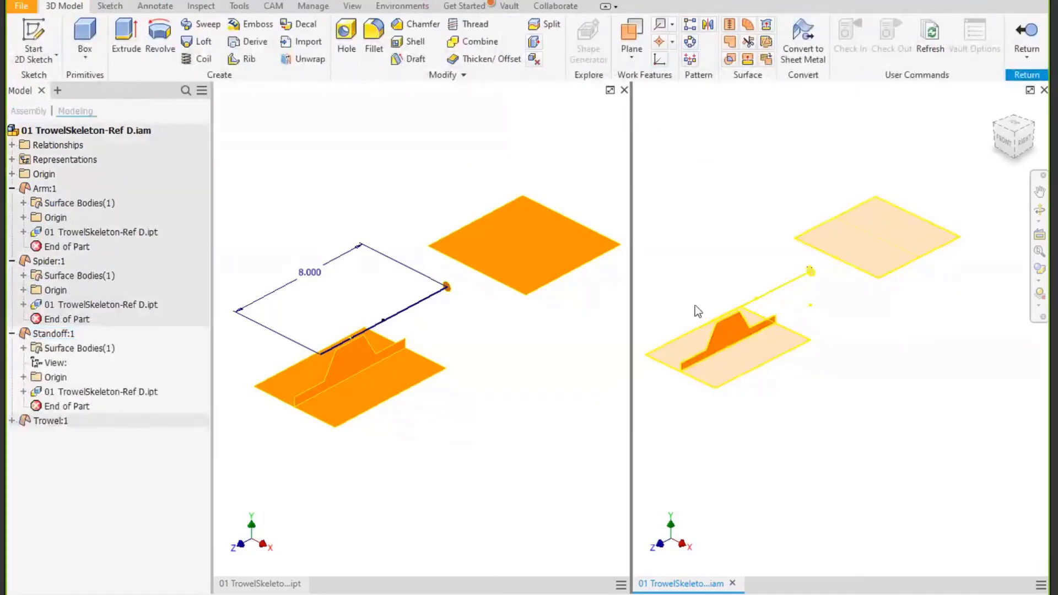
pyautogui.scroll(2, 695, 305)
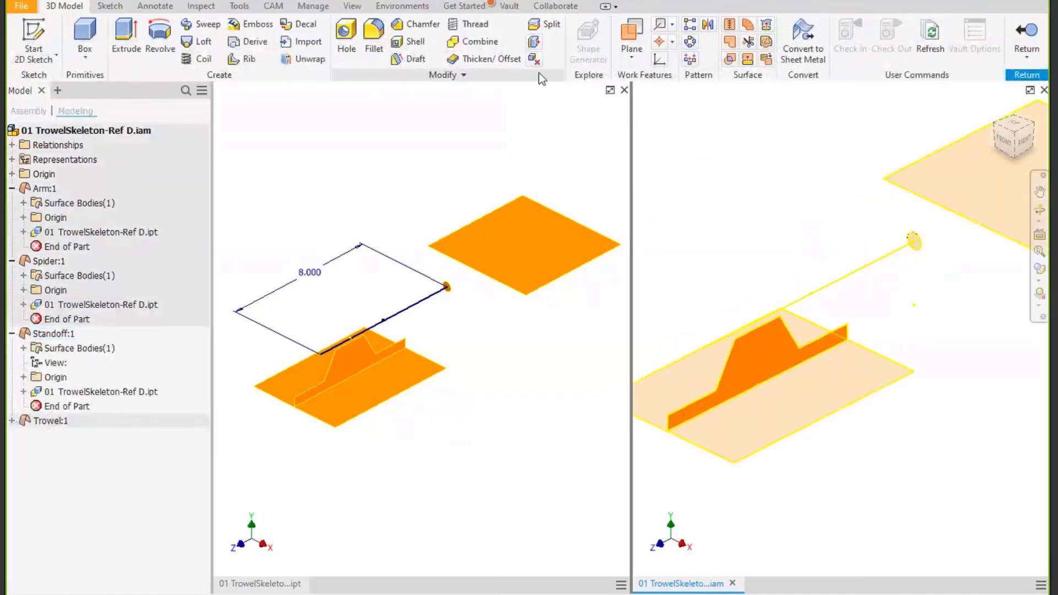
# Thicken the Standoff's surface face into a new solid with a distance of 0.5 in, applied symmetrically to both sides.
pyautogui.click(488, 60)
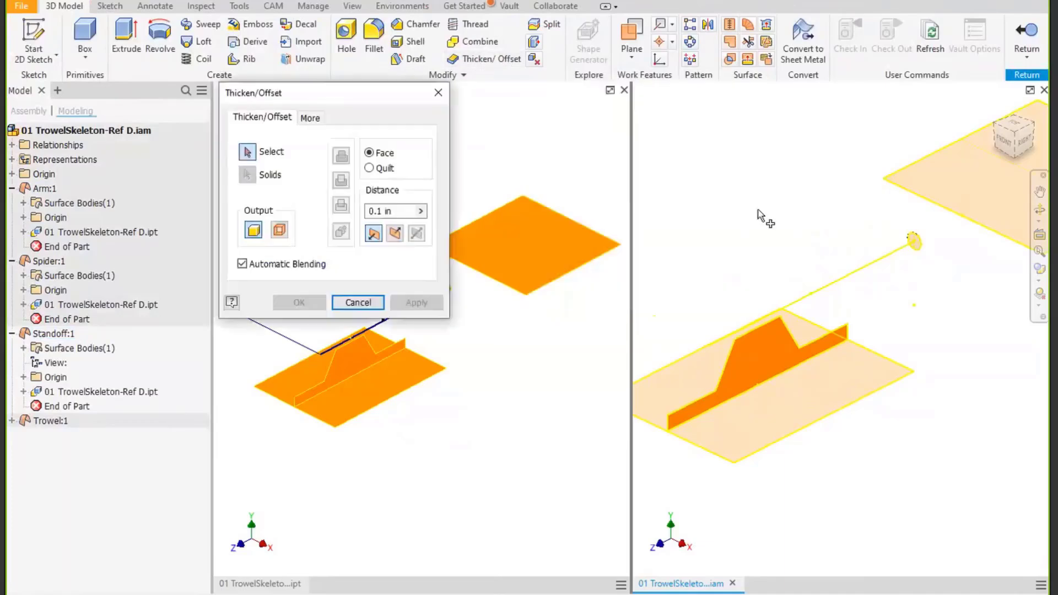
pyautogui.click(754, 352)
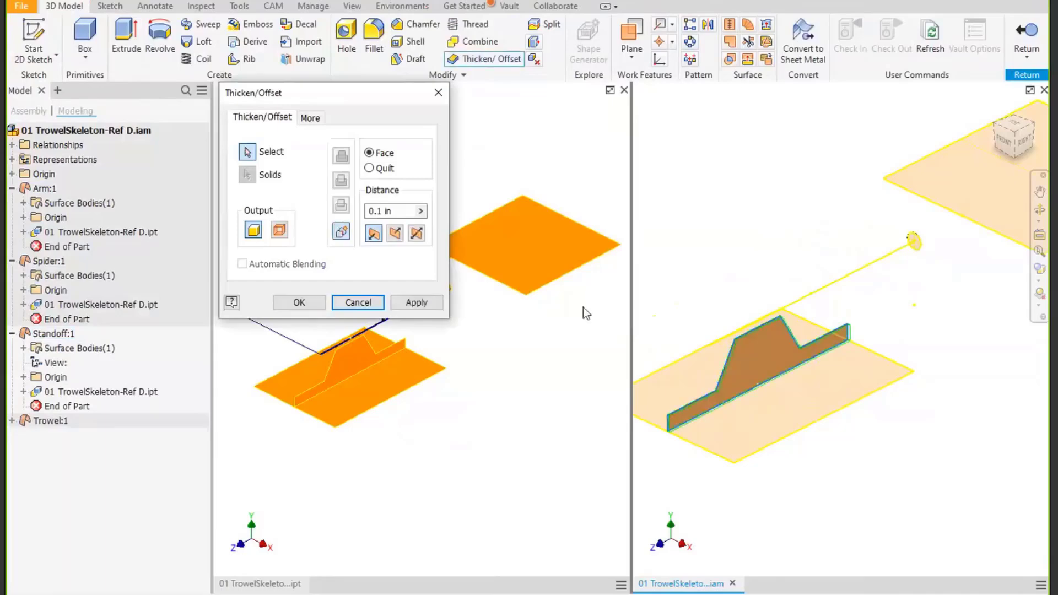
pyautogui.click(402, 211)
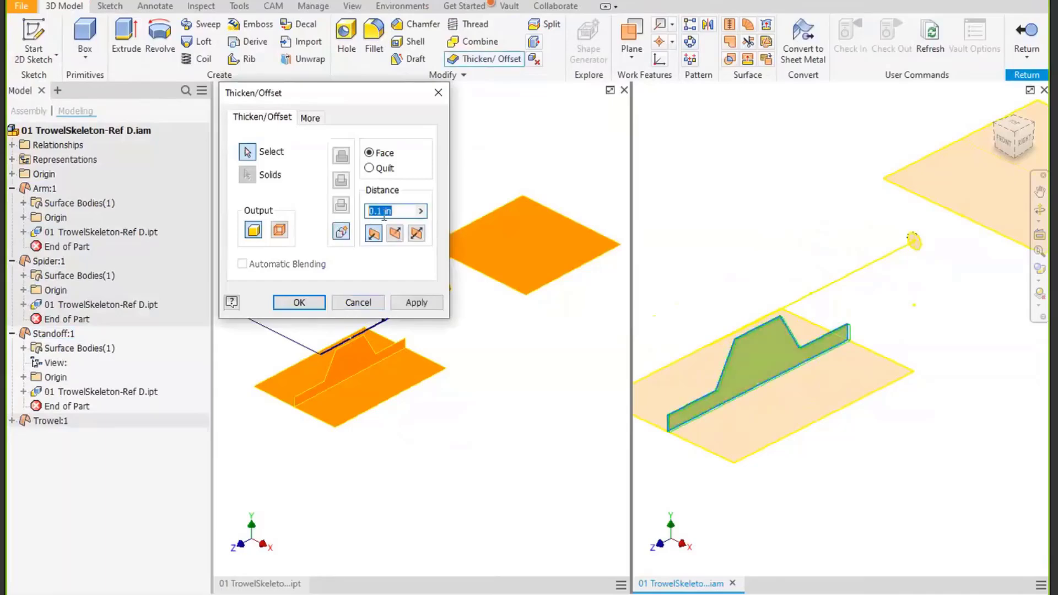
pyautogui.click(421, 211)
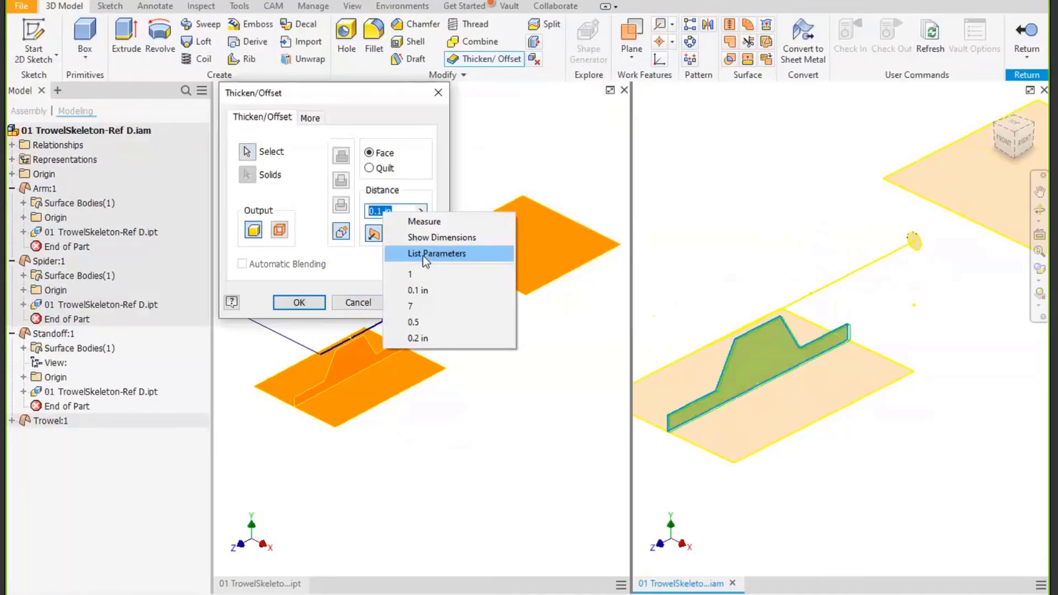
pyautogui.click(422, 256)
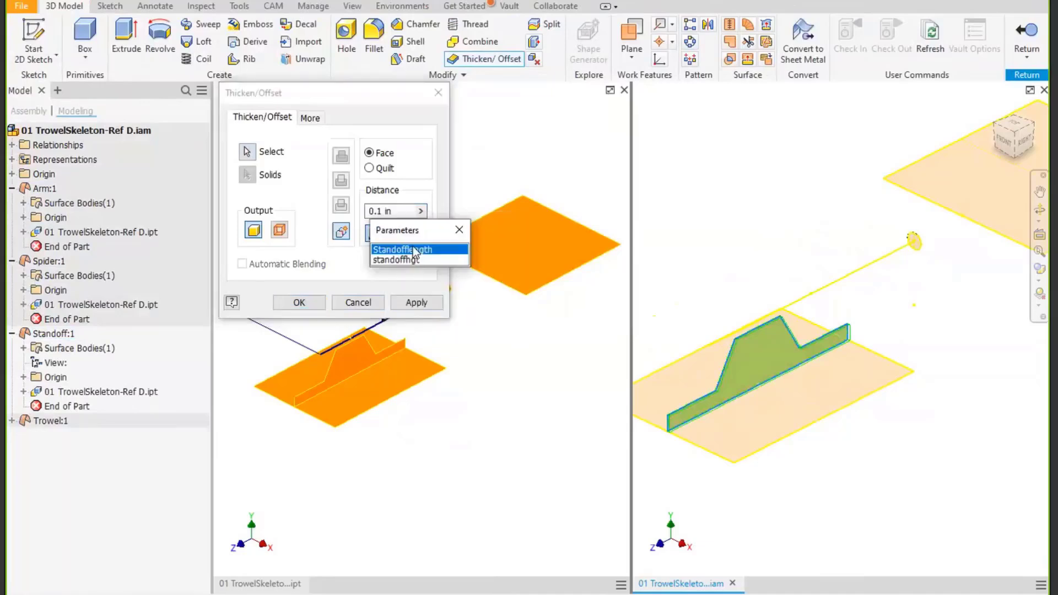
pyautogui.click(458, 231)
pyautogui.moveTo(377, 211); pyautogui.dragTo(411, 211)
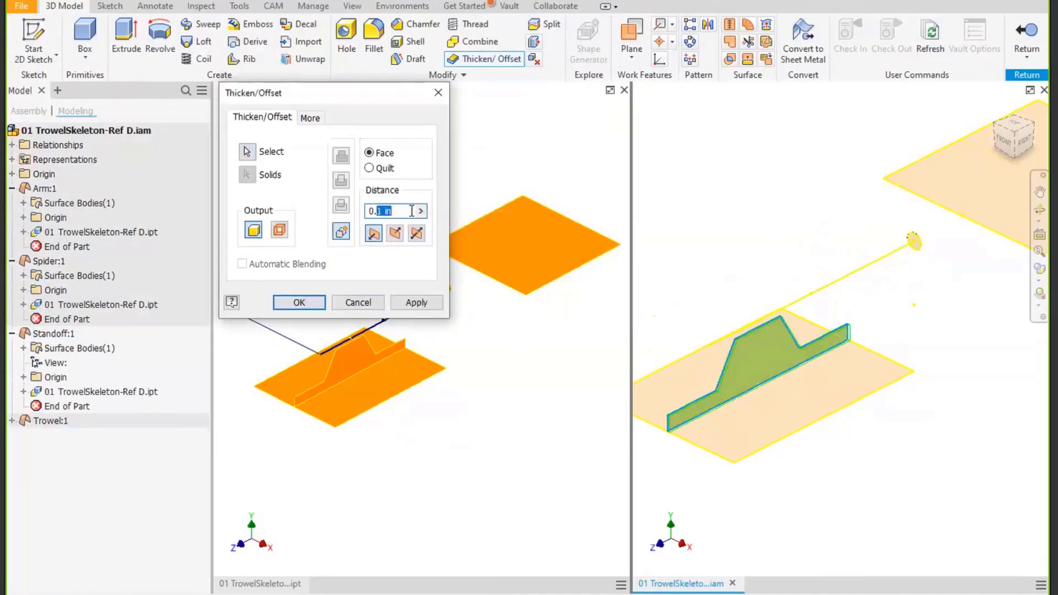
pyautogui.write('5')
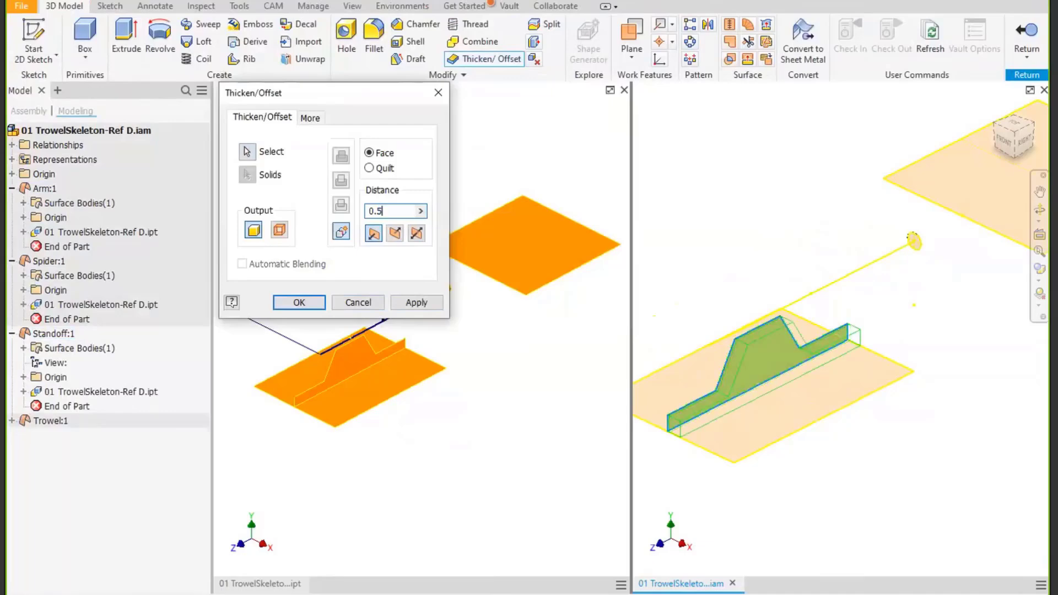
pyautogui.click(417, 233)
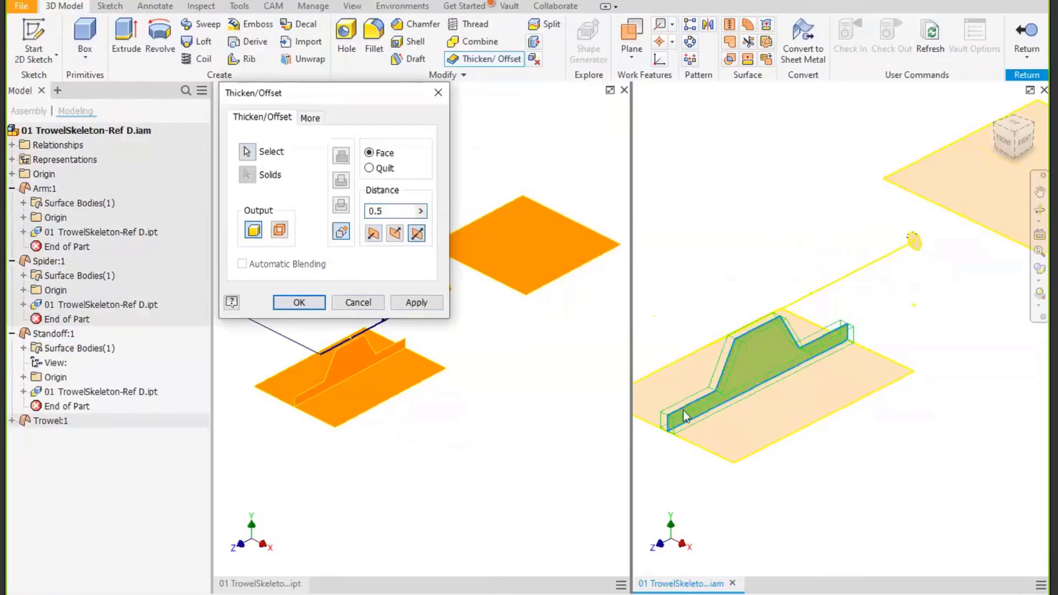
pyautogui.scroll(5, 689, 410)
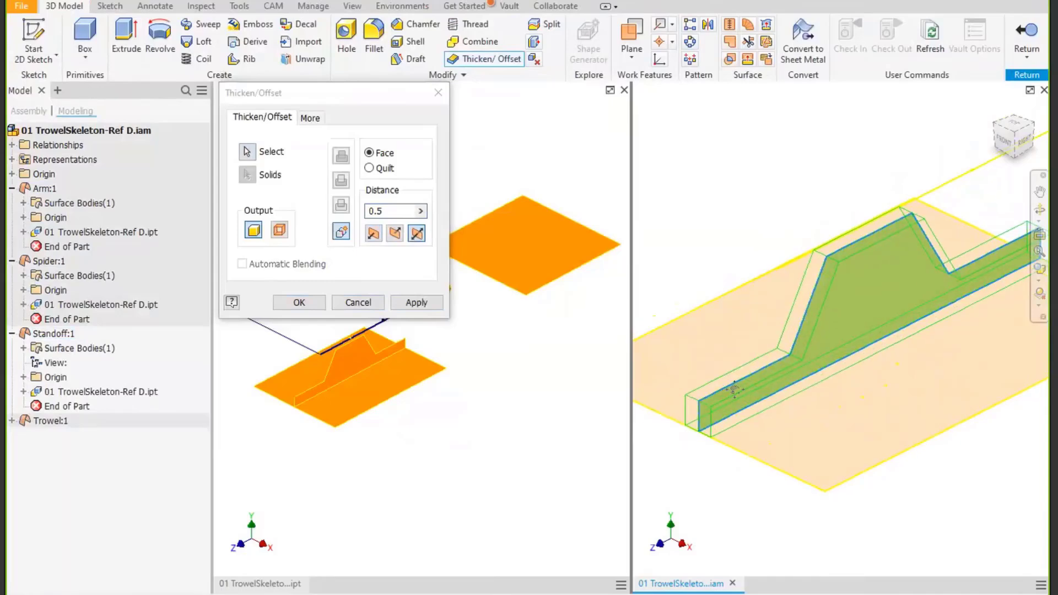
pyautogui.click(299, 303)
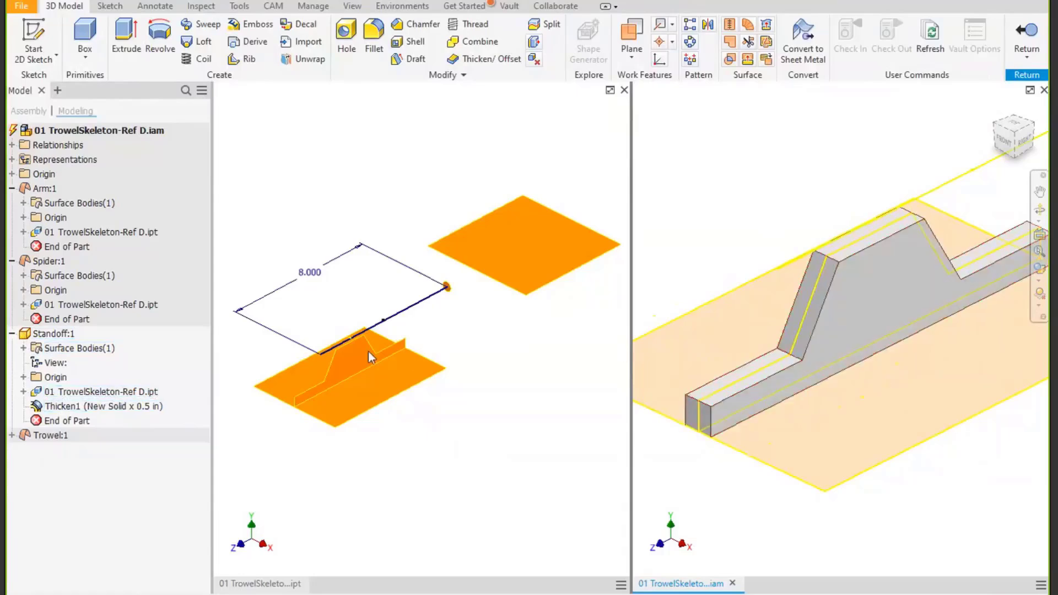
pyautogui.scroll(-5, 872, 329)
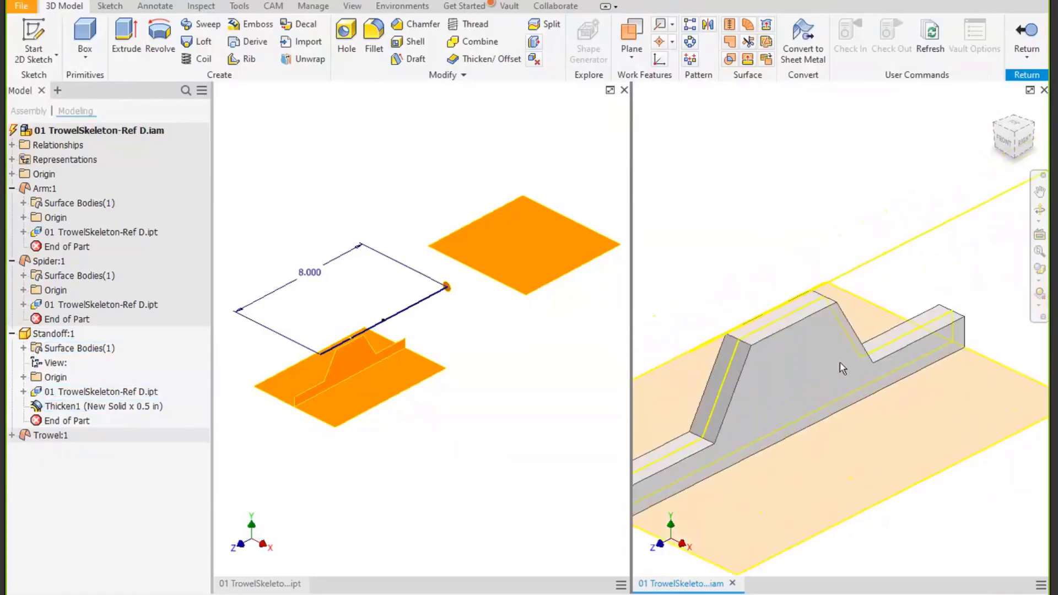
pyautogui.moveTo(855, 352); pyautogui.dragTo(776, 344, button='middle')
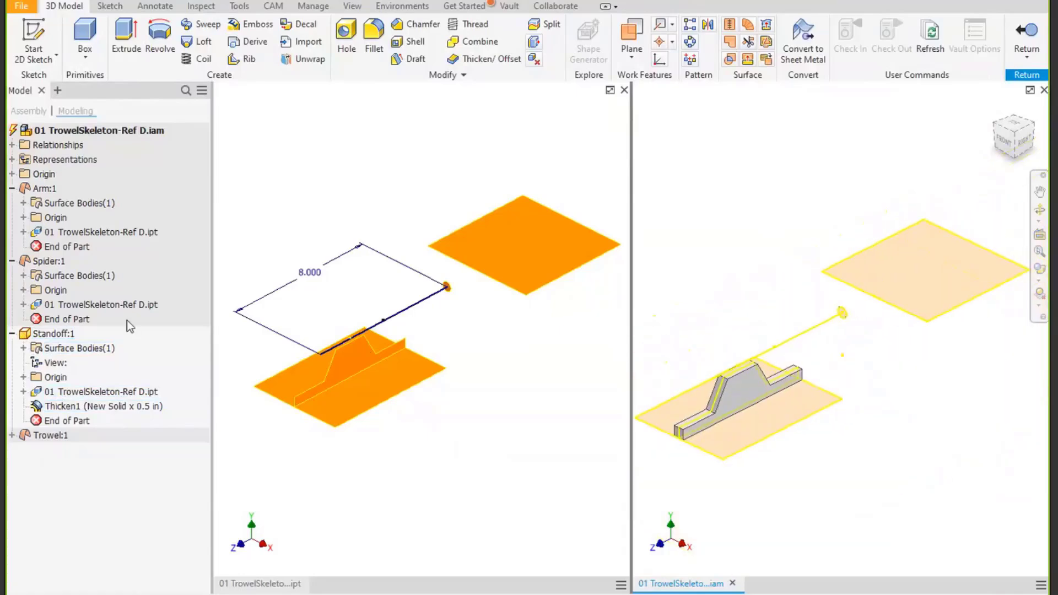
# Switch in-place editing from the Standoff to the Trowel component and widen the assembly window.
pyautogui.click(1026, 37)
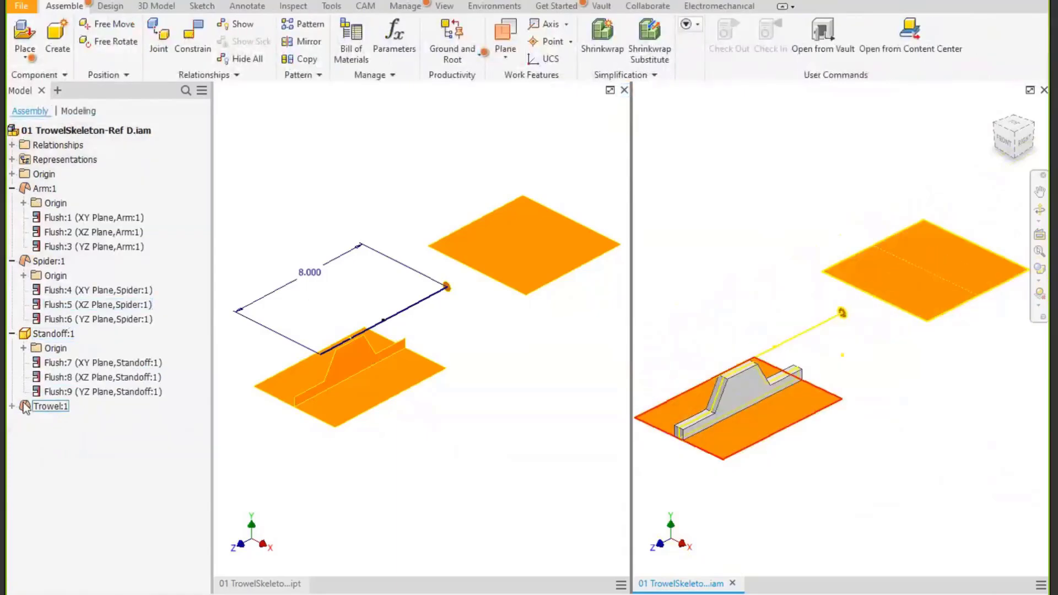
pyautogui.doubleClick(25, 408)
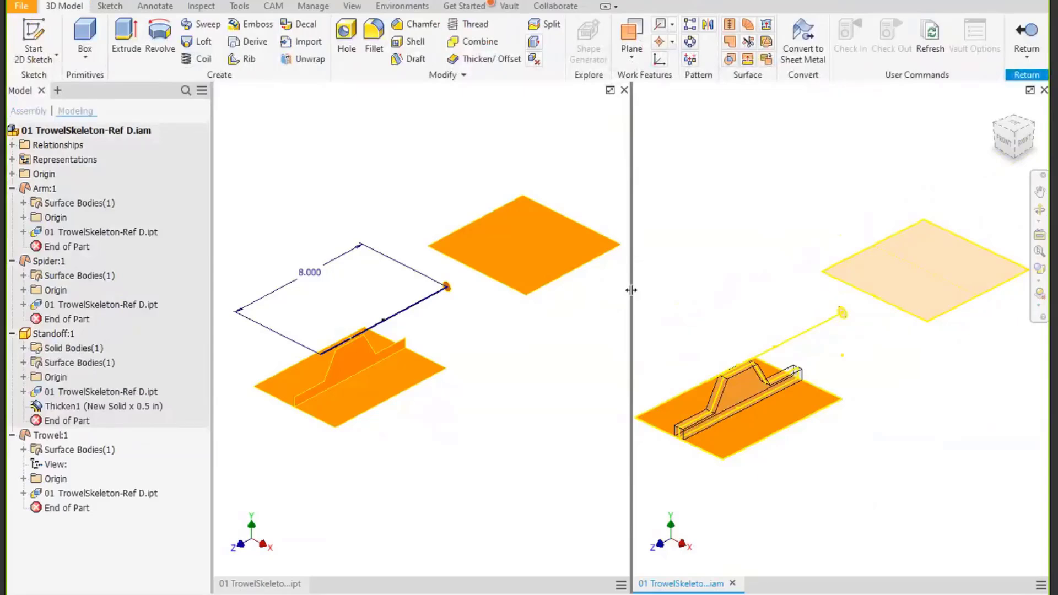
pyautogui.moveTo(631, 288); pyautogui.dragTo(483, 281)
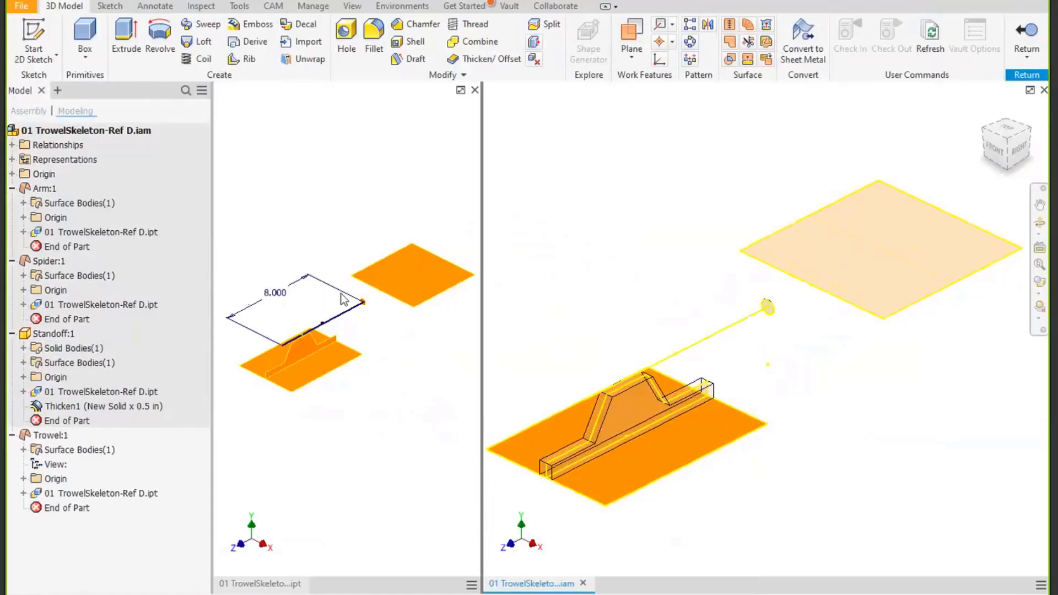
# Thicken the Trowel's flat surface face 0.2 in downward into a new solid.
pyautogui.moveTo(577, 469); pyautogui.dragTo(586, 463, button='middle')
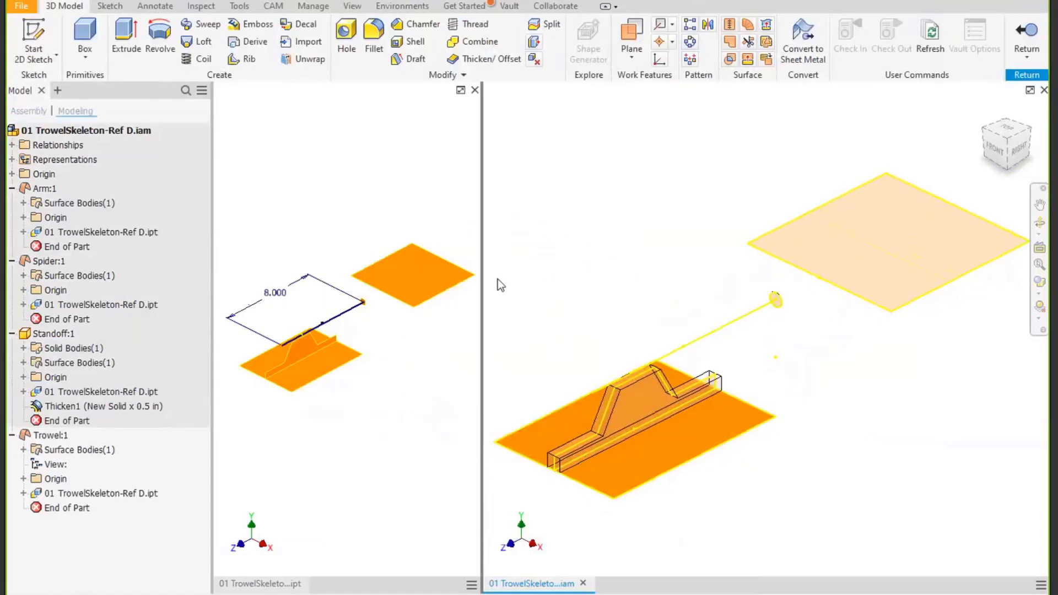
pyautogui.click(472, 62)
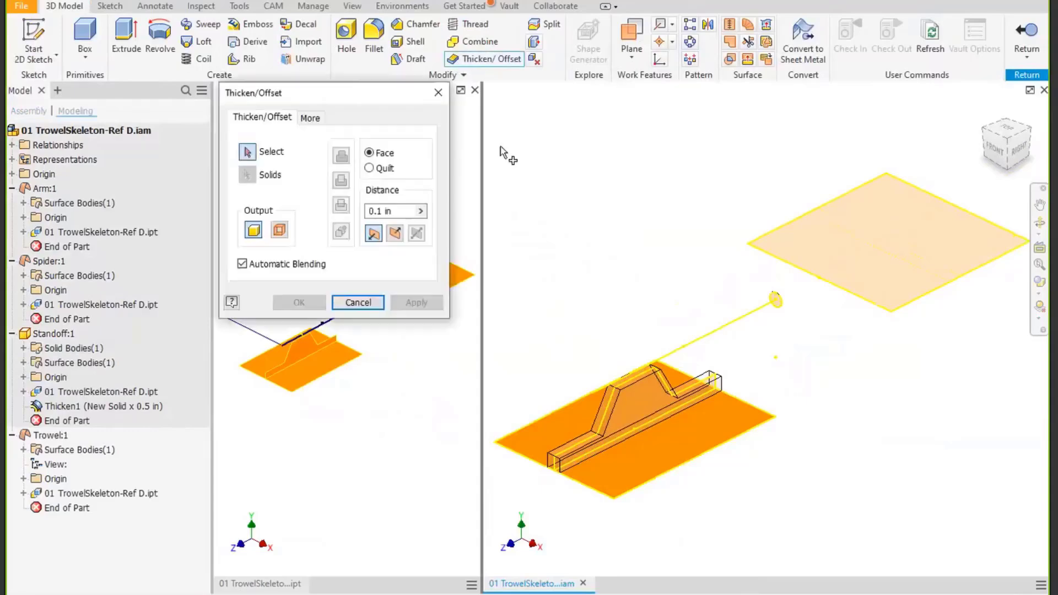
pyautogui.click(537, 424)
pyautogui.scroll(3, 537, 424)
pyautogui.scroll(-4, 515, 438)
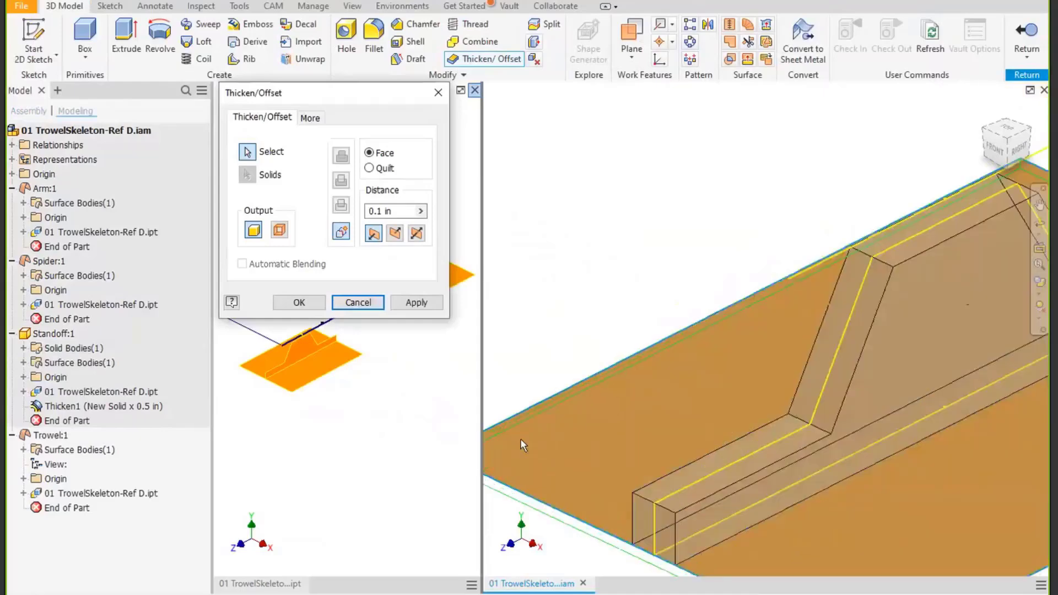
pyautogui.click(396, 235)
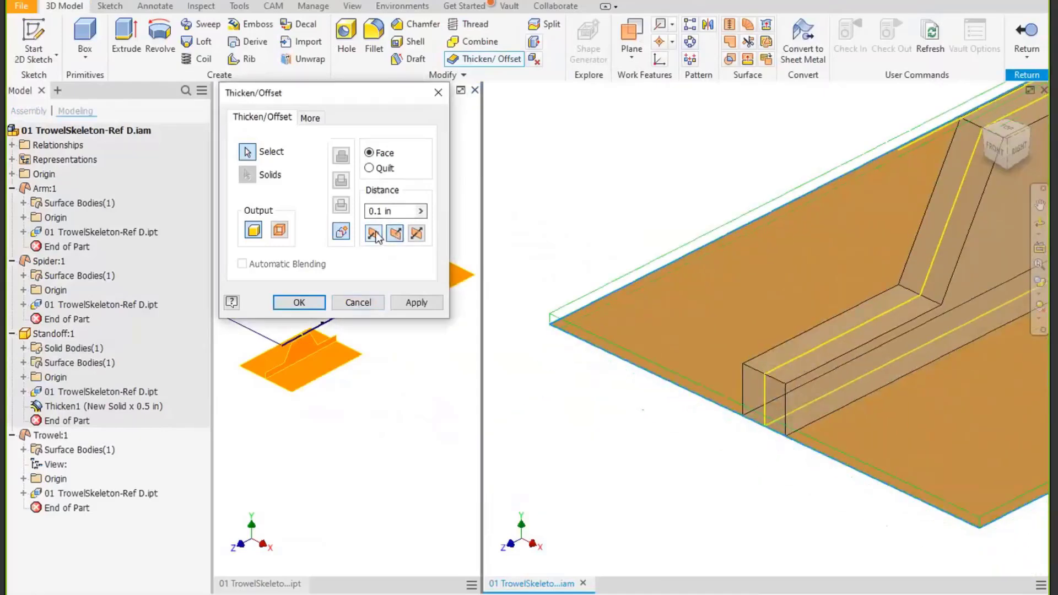
pyautogui.click(374, 234)
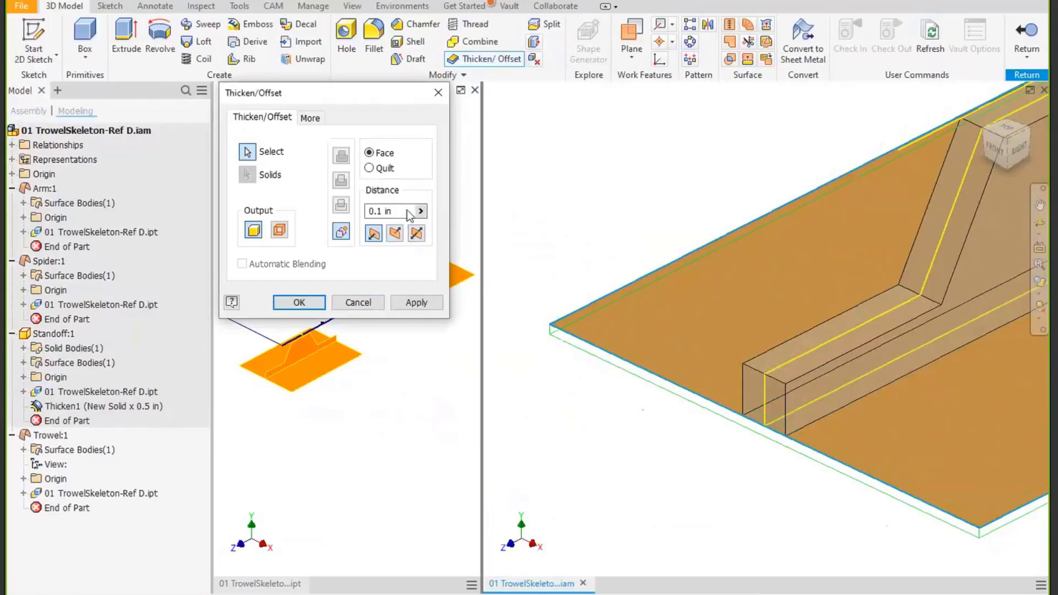
pyautogui.click(381, 208)
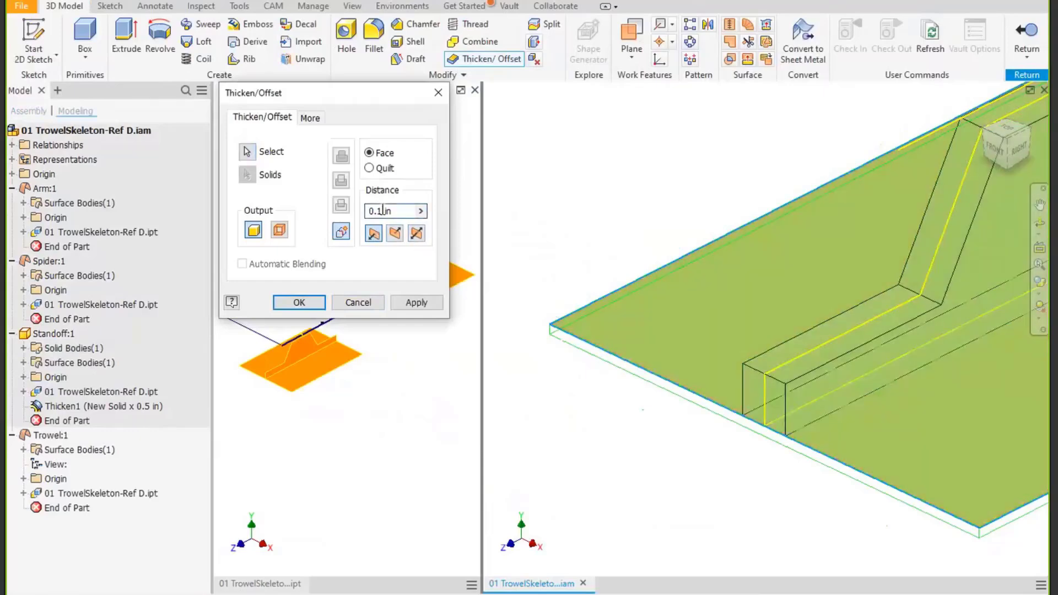
pyautogui.press('BackSpace')
pyautogui.write('2')
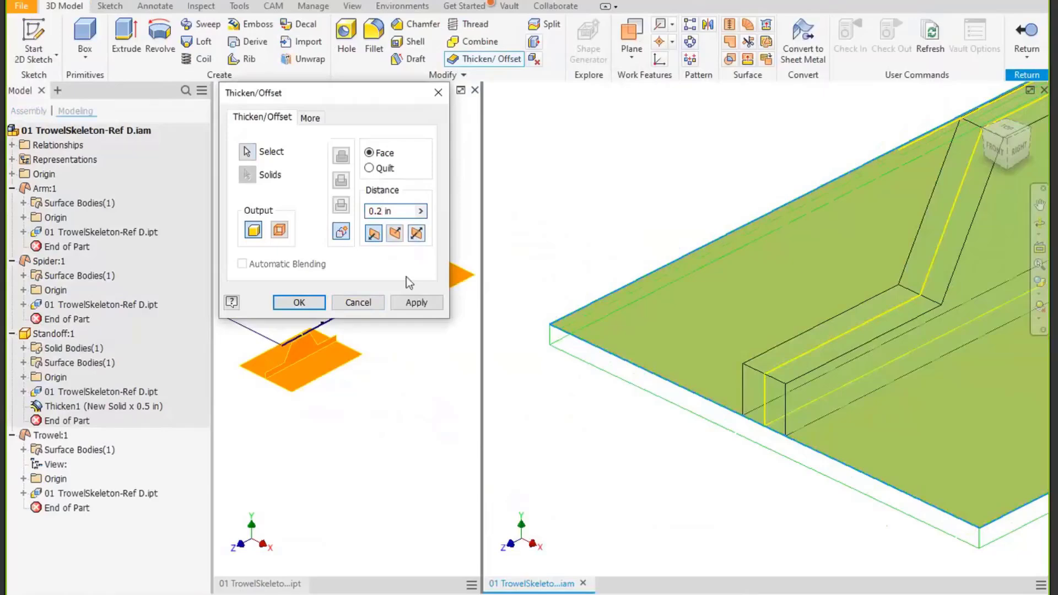
pyautogui.click(300, 302)
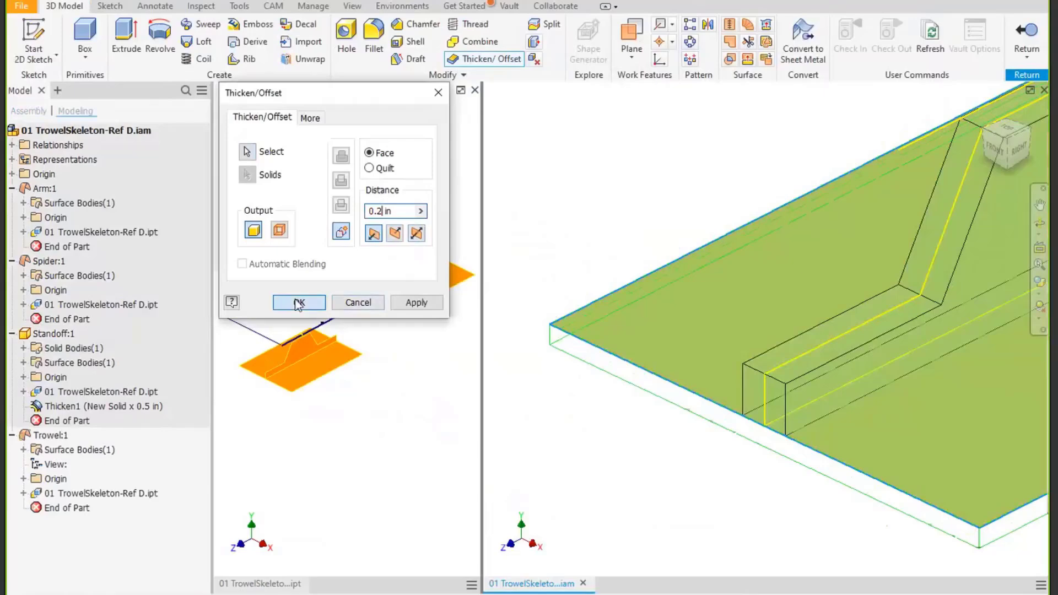
# Return to the assembly and open the Arm component for in-place editing.
pyautogui.click(1029, 34)
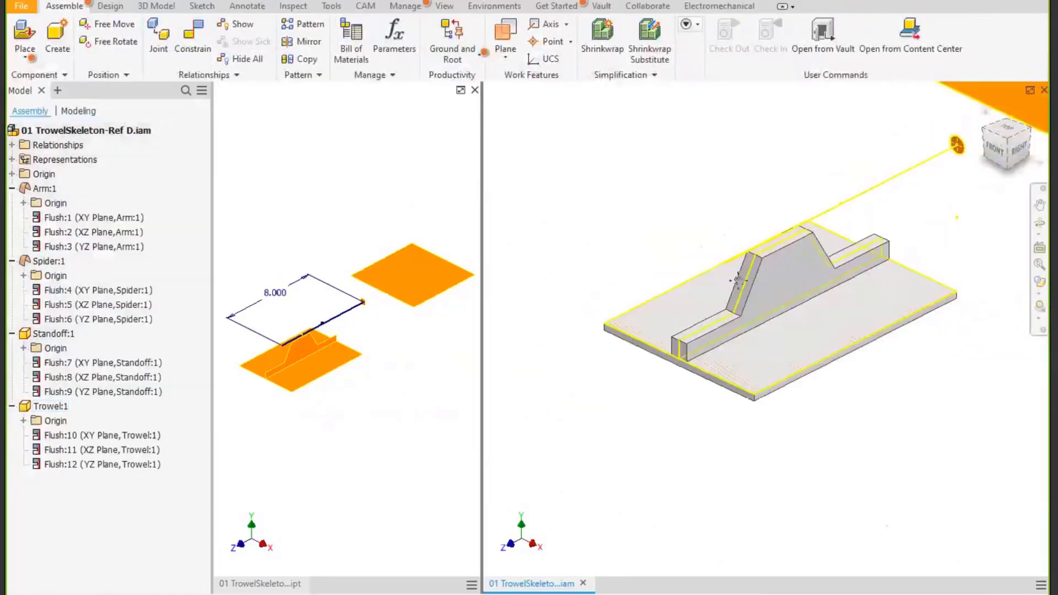
pyautogui.scroll(3, 650, 307)
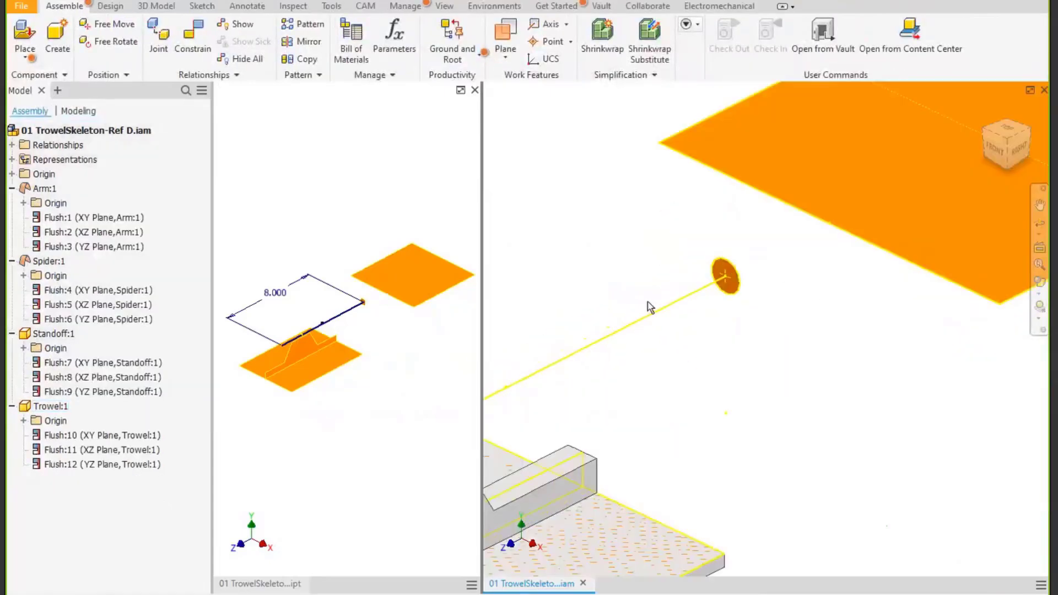
pyautogui.moveTo(718, 291); pyautogui.dragTo(720, 298, button='middle')
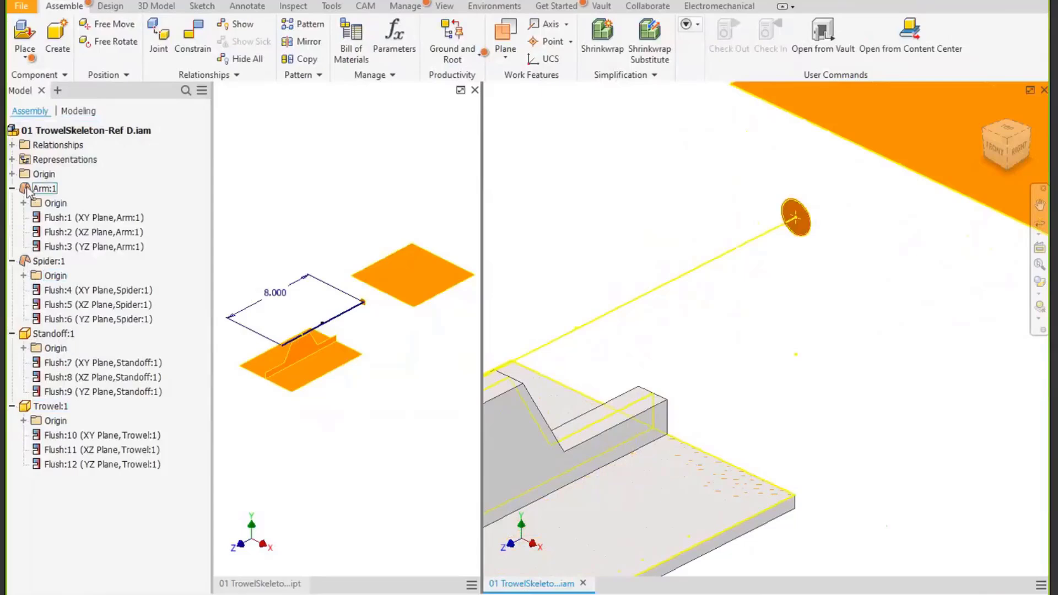
pyautogui.click(78, 110)
pyautogui.scroll(-3, 717, 310)
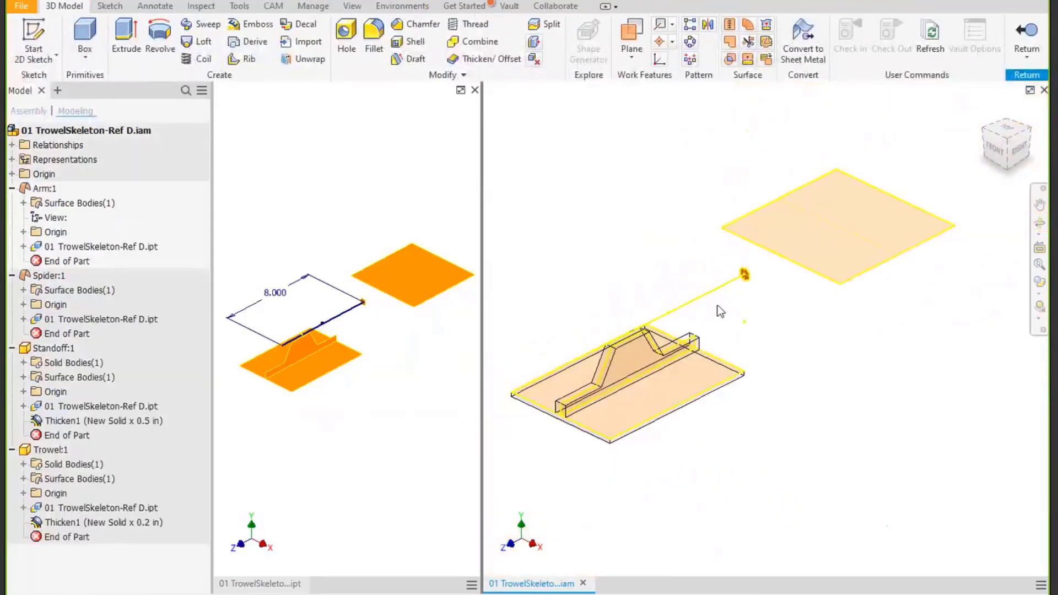
# Thicken the Arm's circular face toward the Standoff into a new solid, using the Armlength parameter as the distance.
pyautogui.scroll(3, 717, 310)
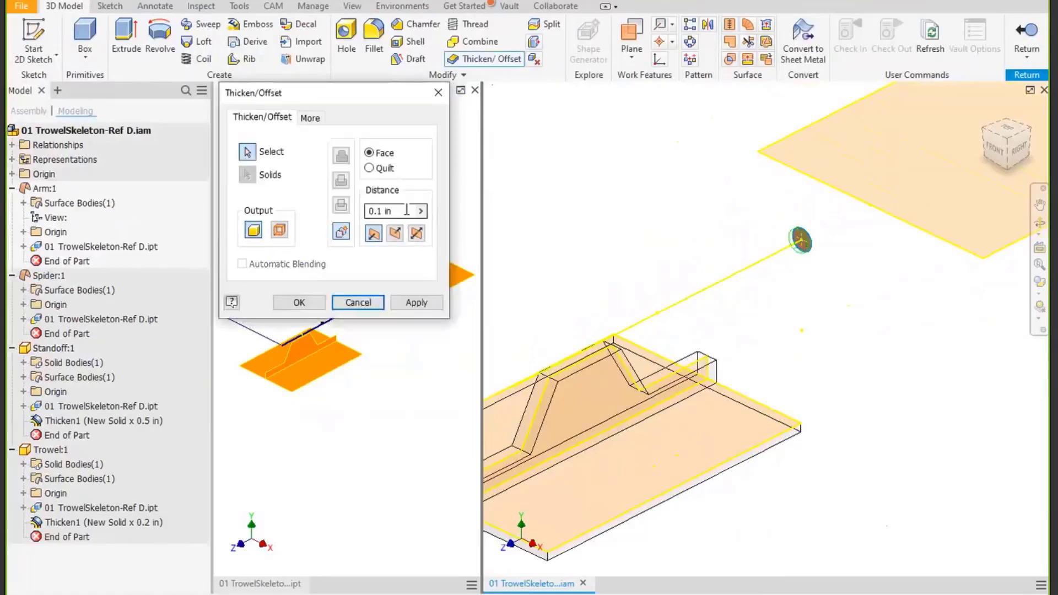
pyautogui.moveTo(406, 210); pyautogui.dragTo(361, 213)
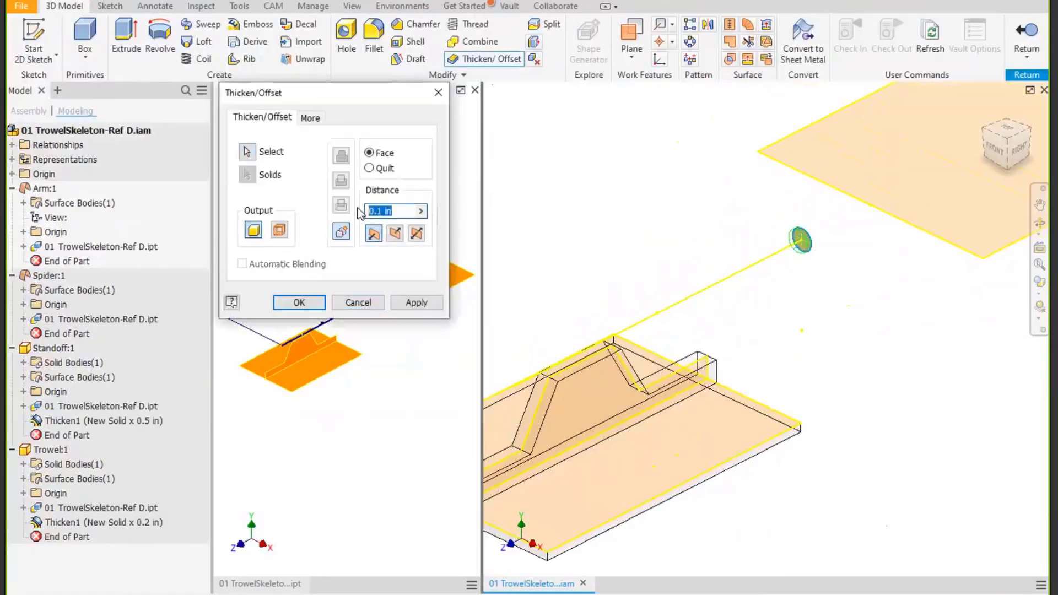
pyautogui.write('7')
pyautogui.press('BackSpace')
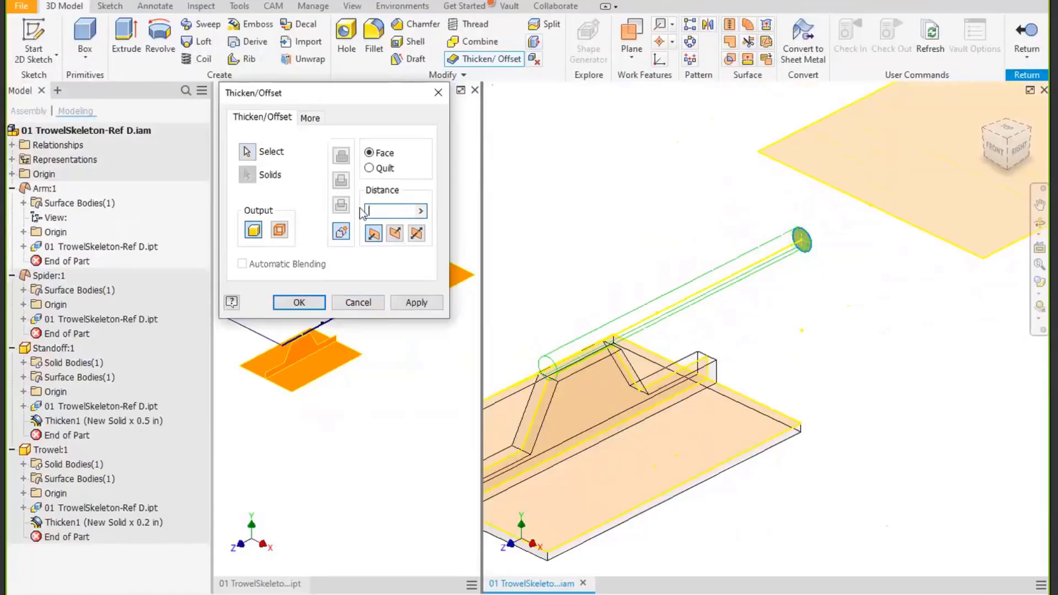
pyautogui.write('8')
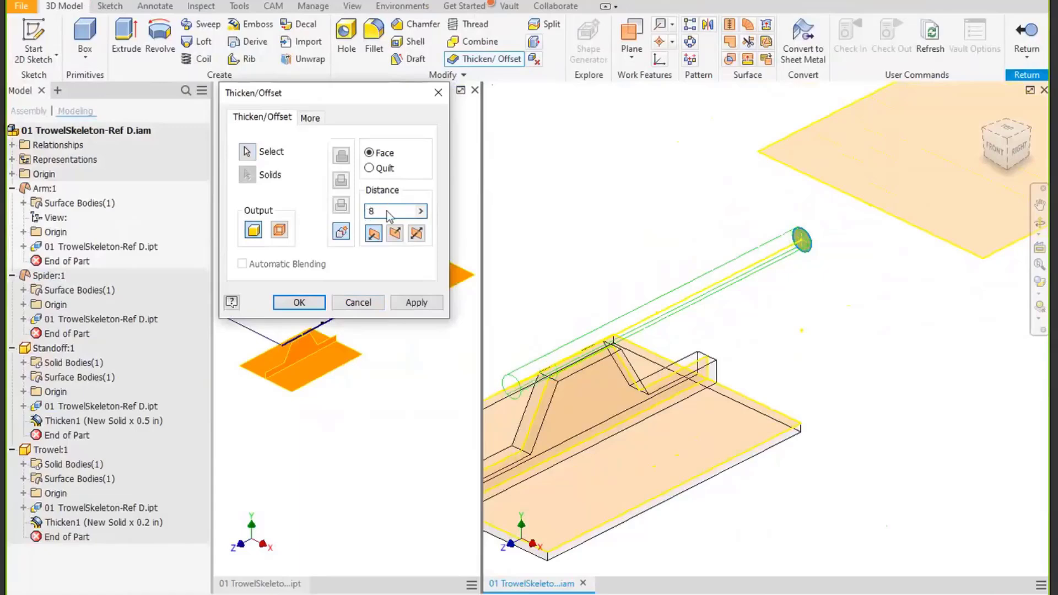
pyautogui.rightClick(388, 212)
pyautogui.click(437, 252)
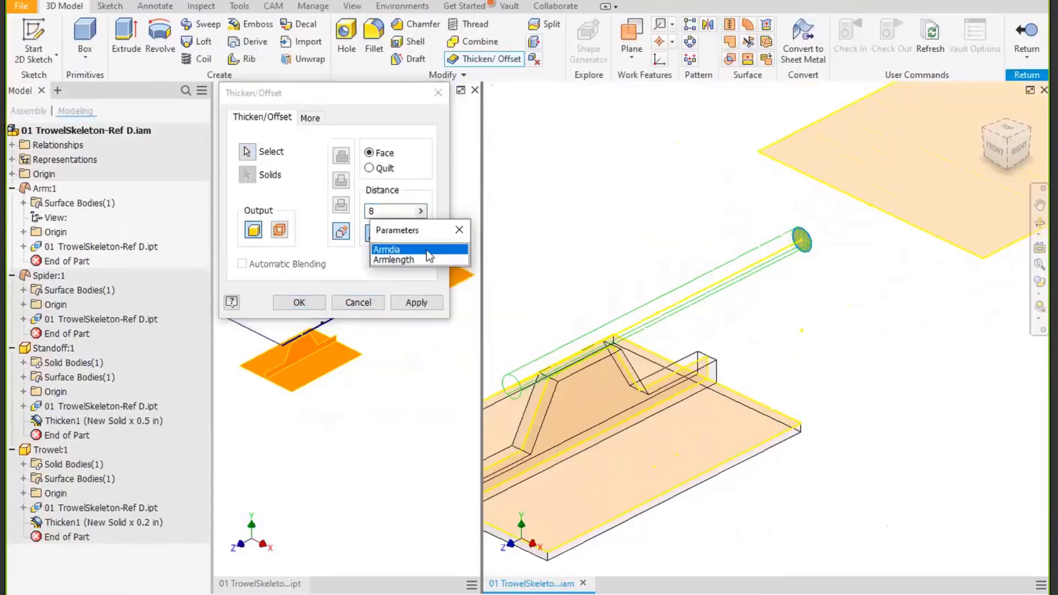
pyautogui.click(392, 259)
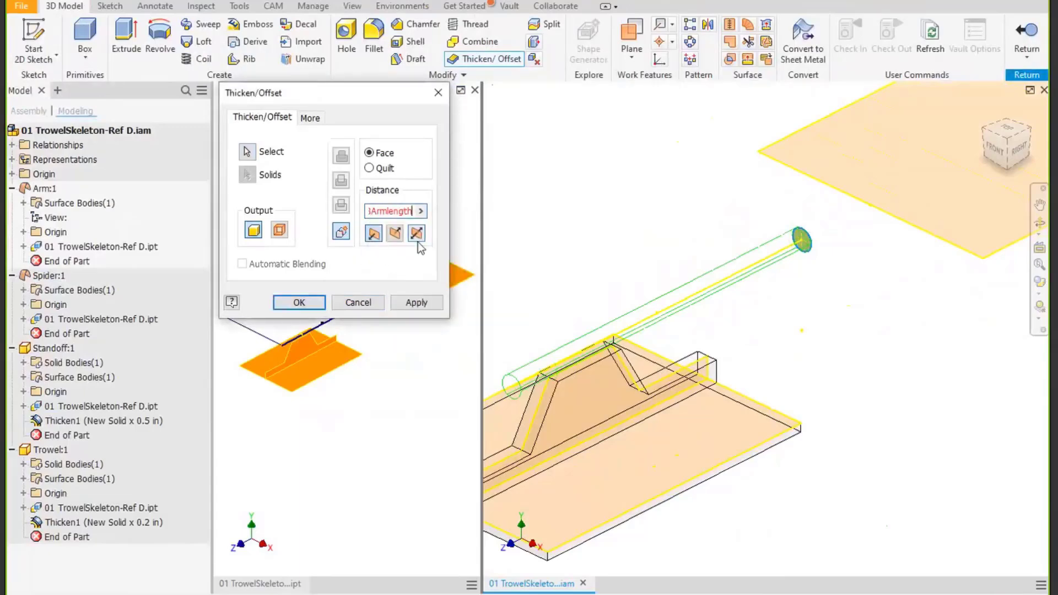
pyautogui.press('Home')
pyautogui.press('Delete')
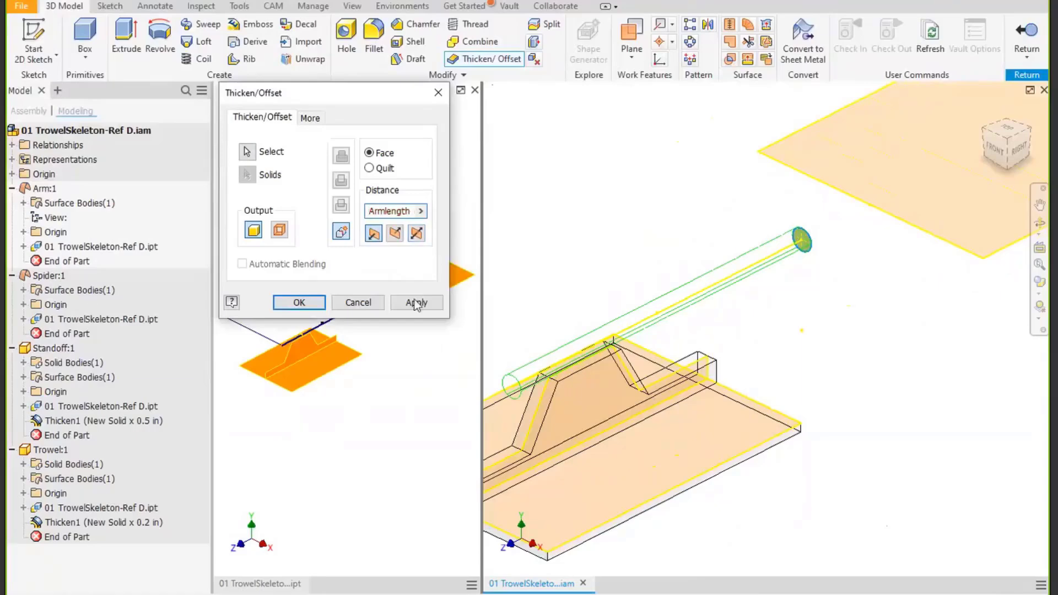
pyautogui.click(298, 302)
pyautogui.moveTo(685, 220); pyautogui.dragTo(641, 266, button='middle')
# Return to the assembly and open the Spider component for in-place editing.
pyautogui.click(1026, 34)
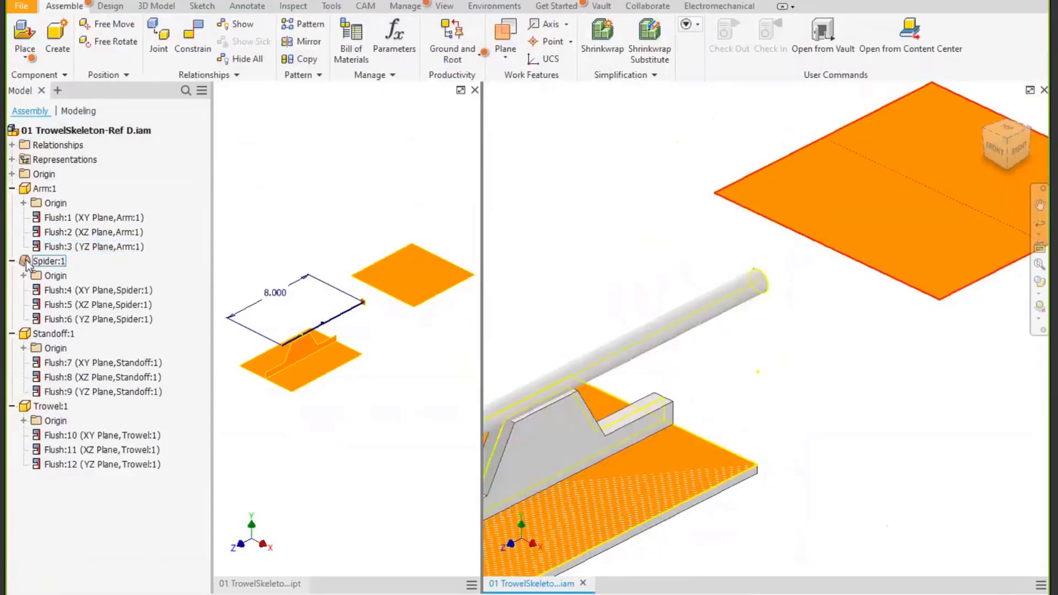
pyautogui.click(74, 110)
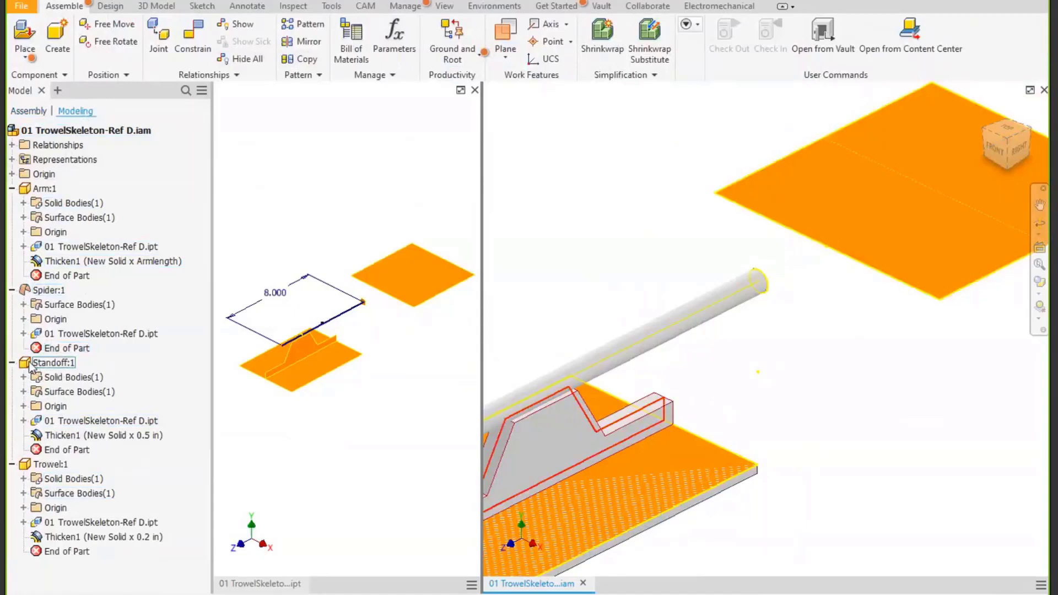
pyautogui.click(26, 293)
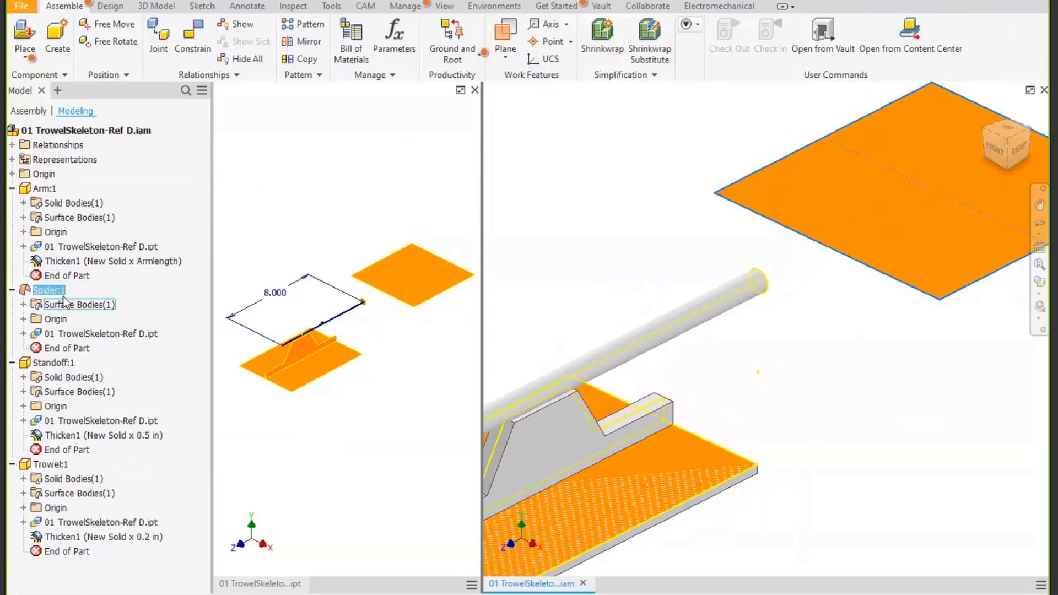
pyautogui.doubleClick(26, 291)
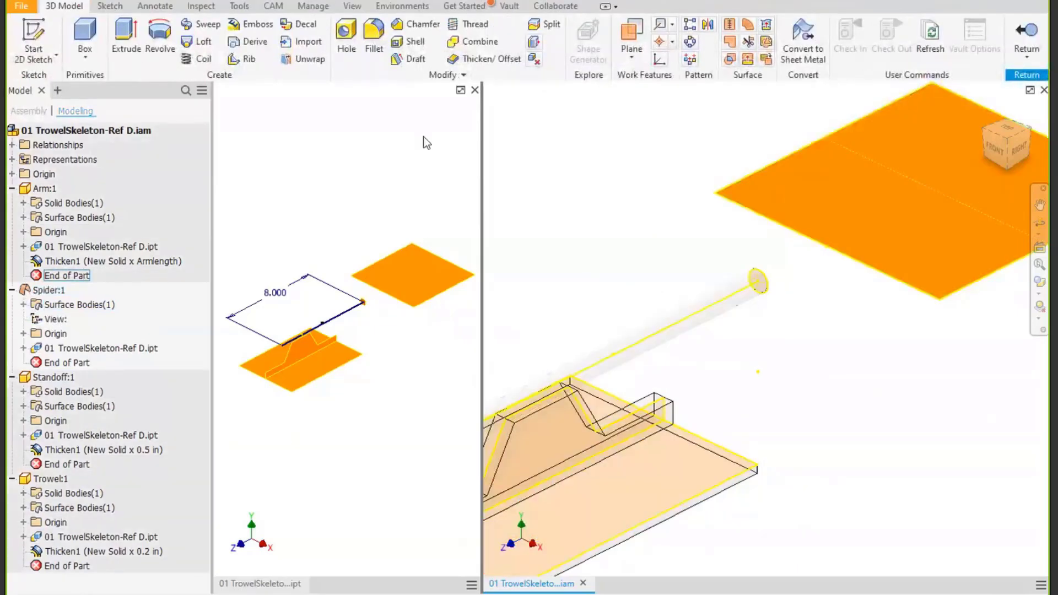
# Thicken the Spider's flat surface face 1 in symmetrically into a new solid and return to the top-level assembly.
pyautogui.click(482, 58)
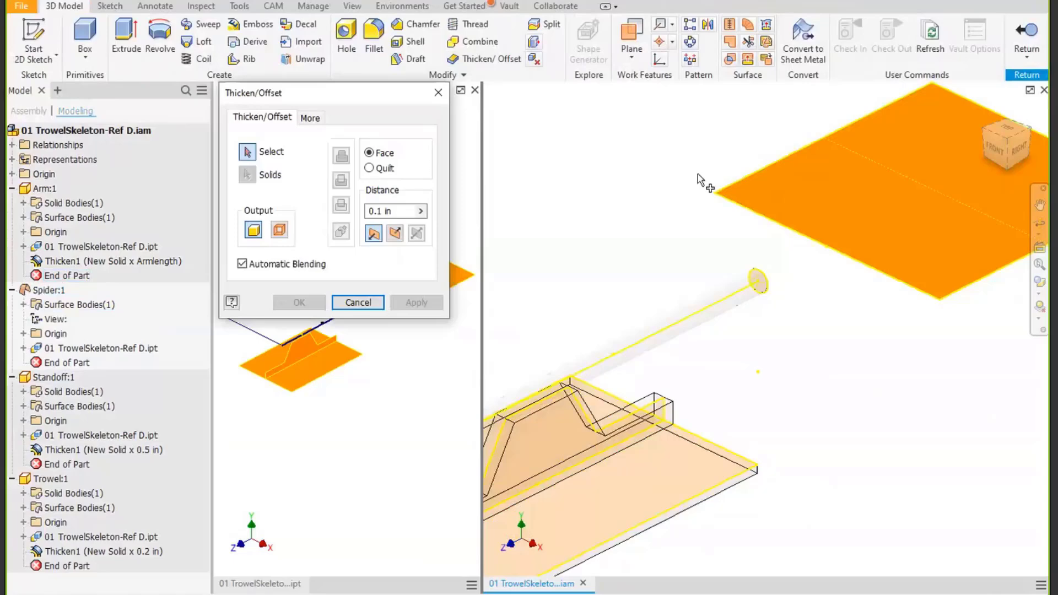
pyautogui.click(752, 196)
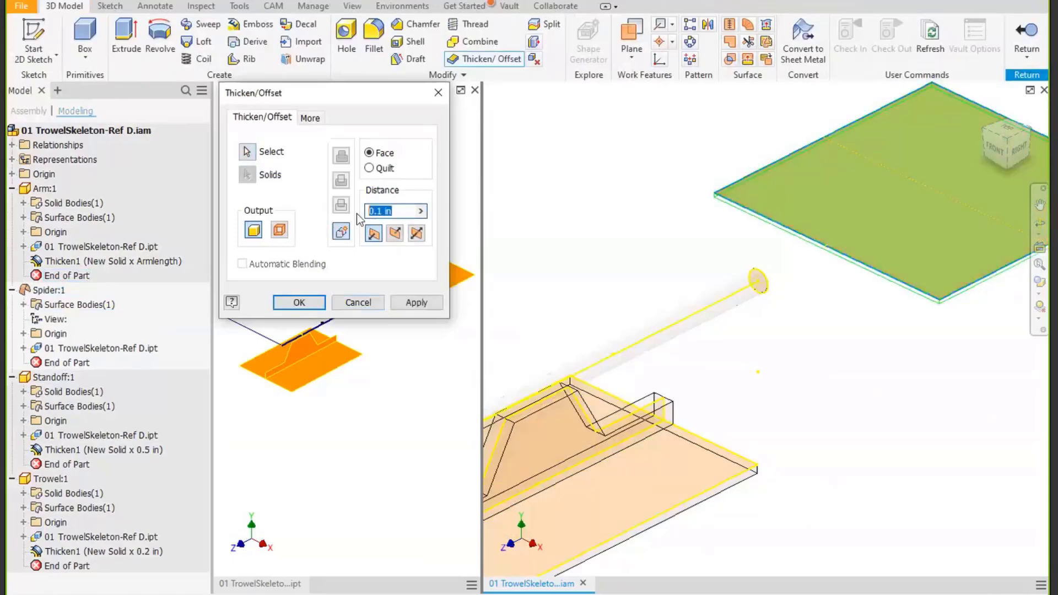
pyautogui.write('2')
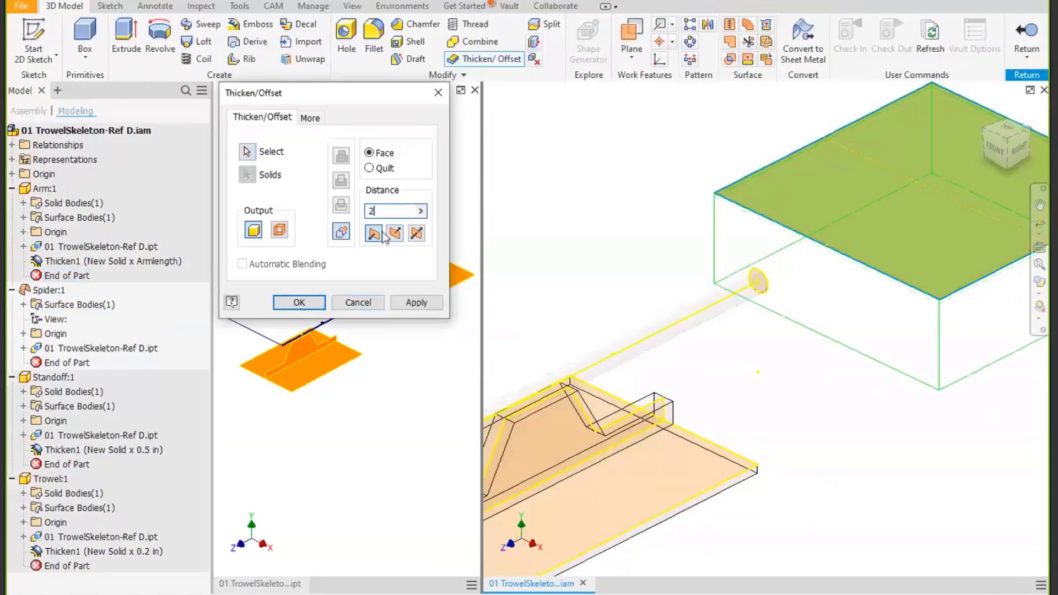
pyautogui.press('BackSpace')
pyautogui.write('1')
pyautogui.click(417, 234)
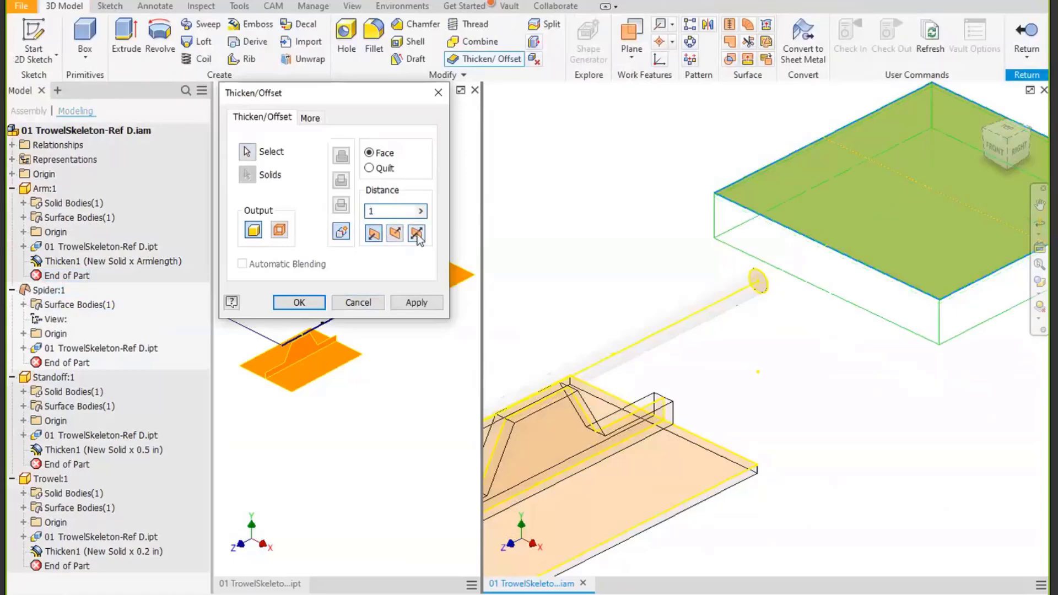
pyautogui.moveTo(702, 378)
pyautogui.keyDown('shift'); pyautogui.mouseDown(button='middle')
pyautogui.moveTo(682, 365)
pyautogui.moveTo(704, 384)
pyautogui.mouseUp(button='middle'); pyautogui.keyUp('shift')
pyautogui.keyDown('shift'); pyautogui.moveTo(706, 342); pyautogui.dragTo(739, 347, button='middle'); pyautogui.keyUp('shift')
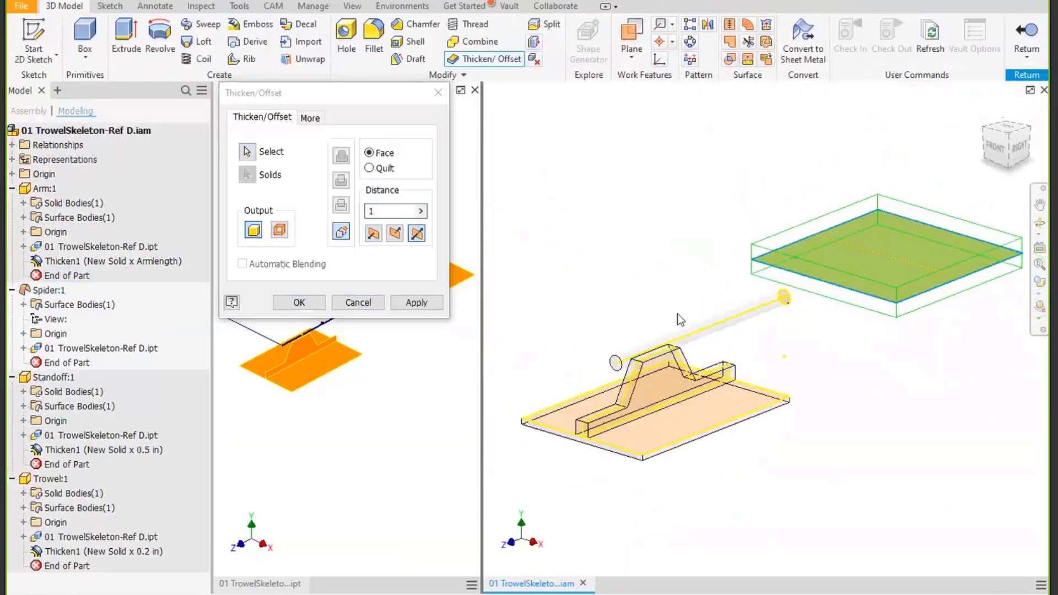
pyautogui.click(310, 301)
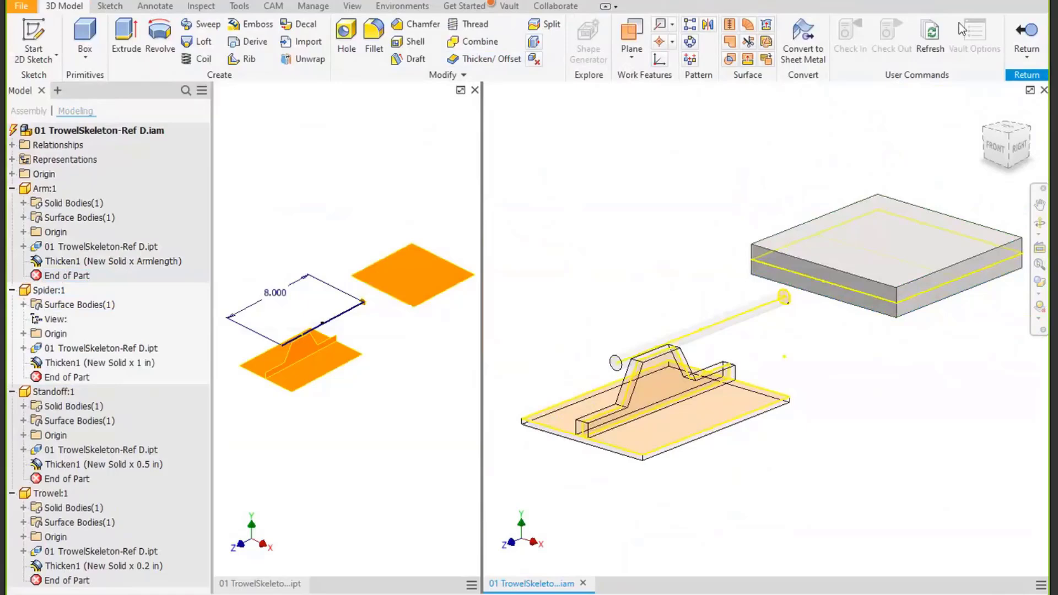
pyautogui.click(66, 131)
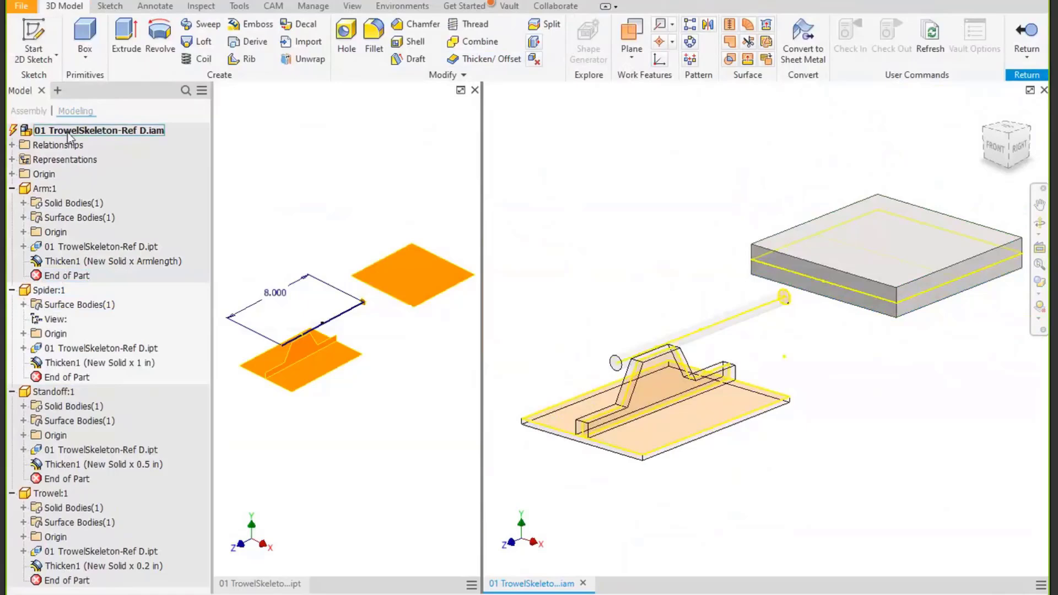
pyautogui.click(66, 131)
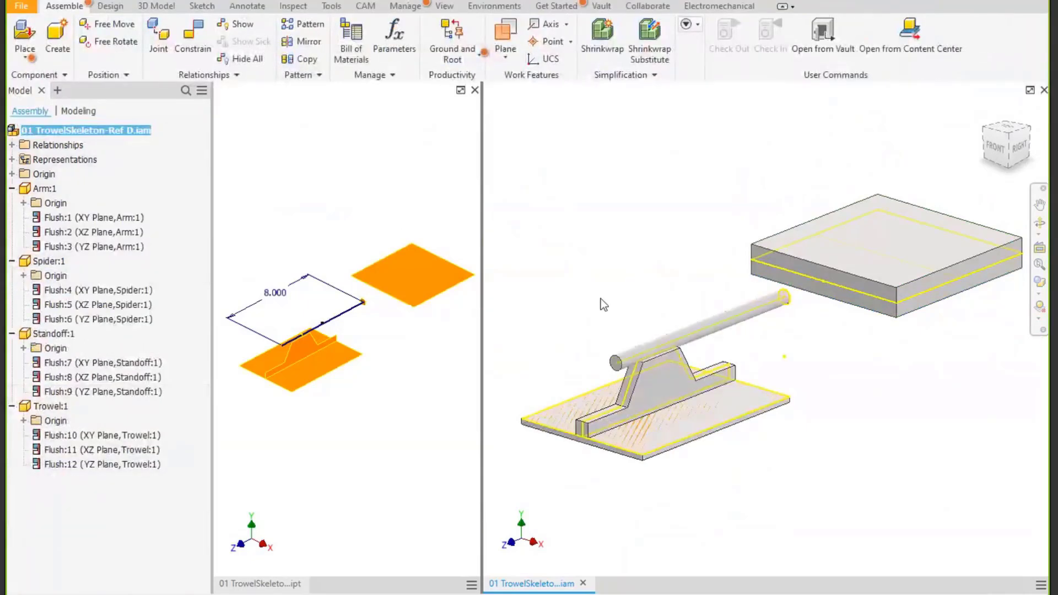
# Hide the construction surfaces and 2D sketches throughout the assembly through object visibility.
pyautogui.moveTo(617, 292); pyautogui.dragTo(615, 273, button='middle')
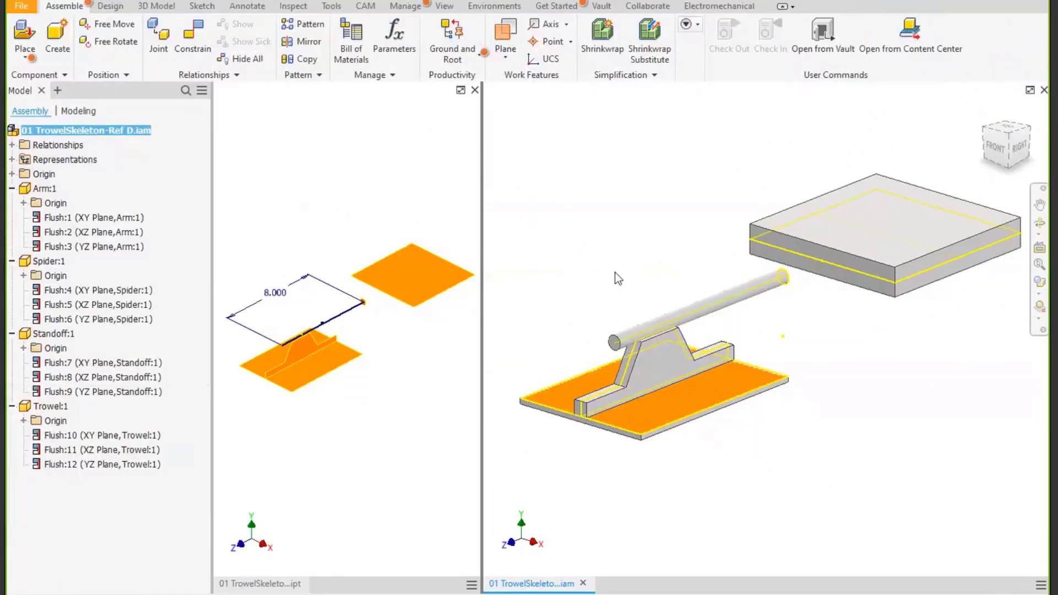
pyautogui.click(607, 173)
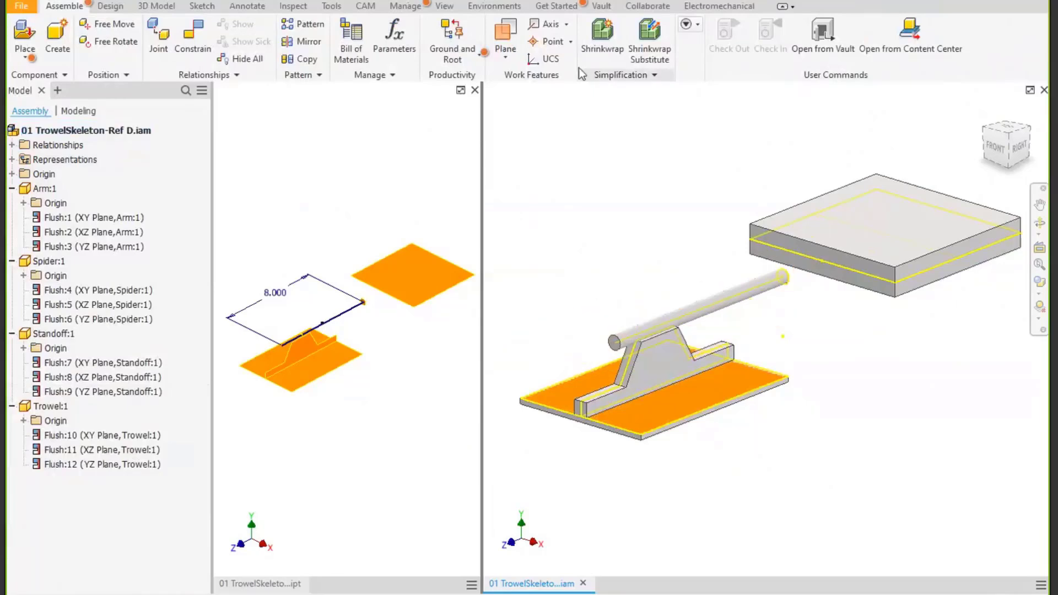
pyautogui.click(485, 1)
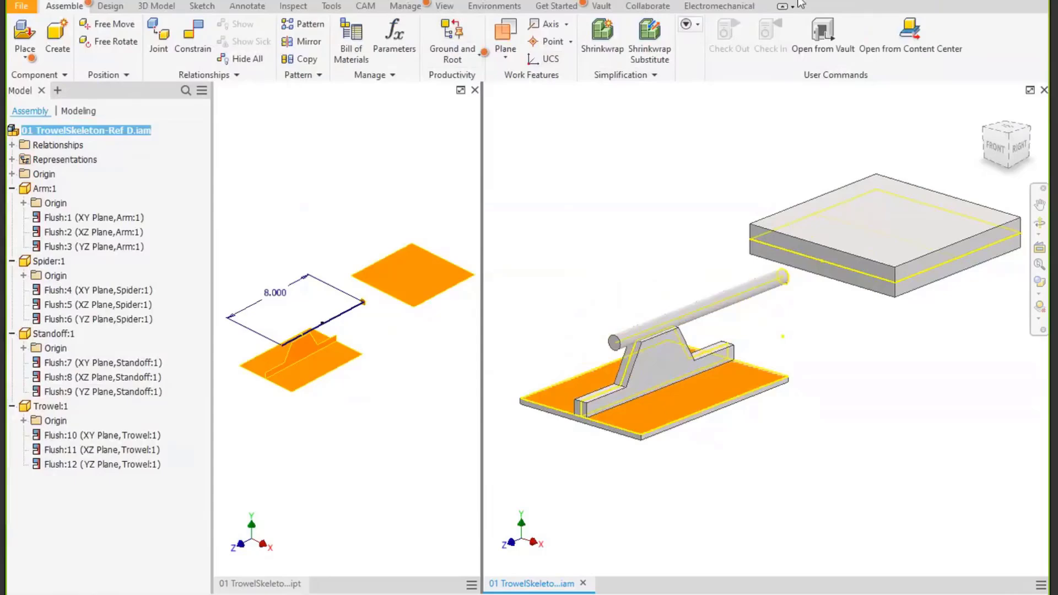
pyautogui.click(569, 0)
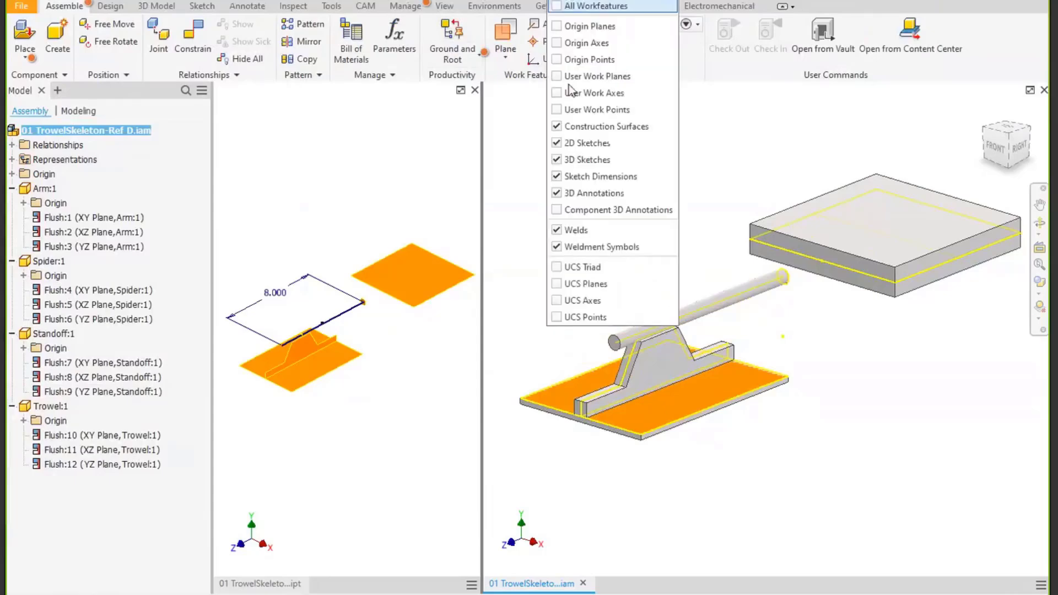
pyautogui.click(557, 127)
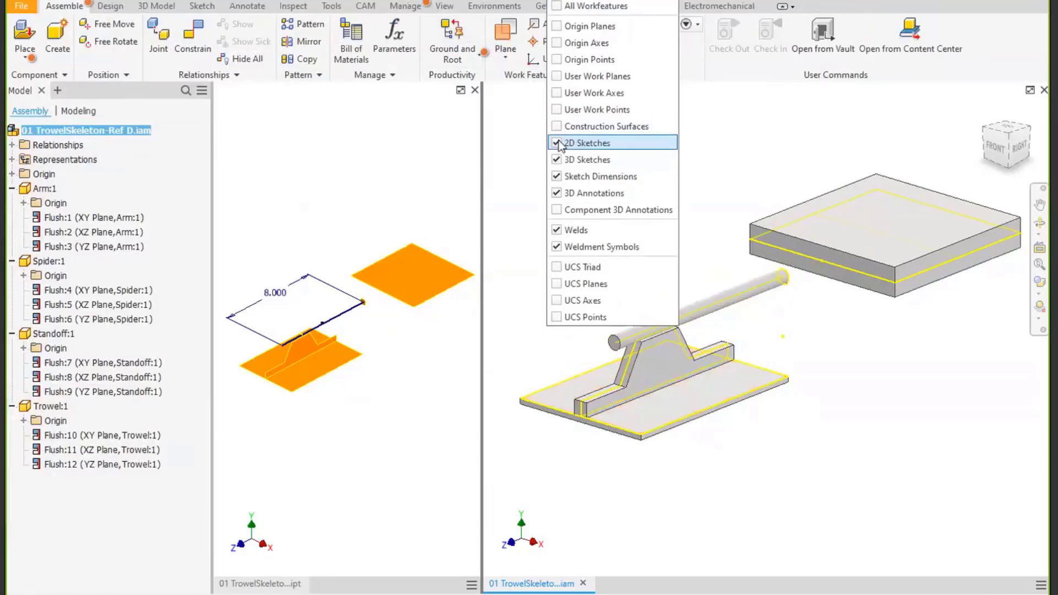
pyautogui.click(558, 143)
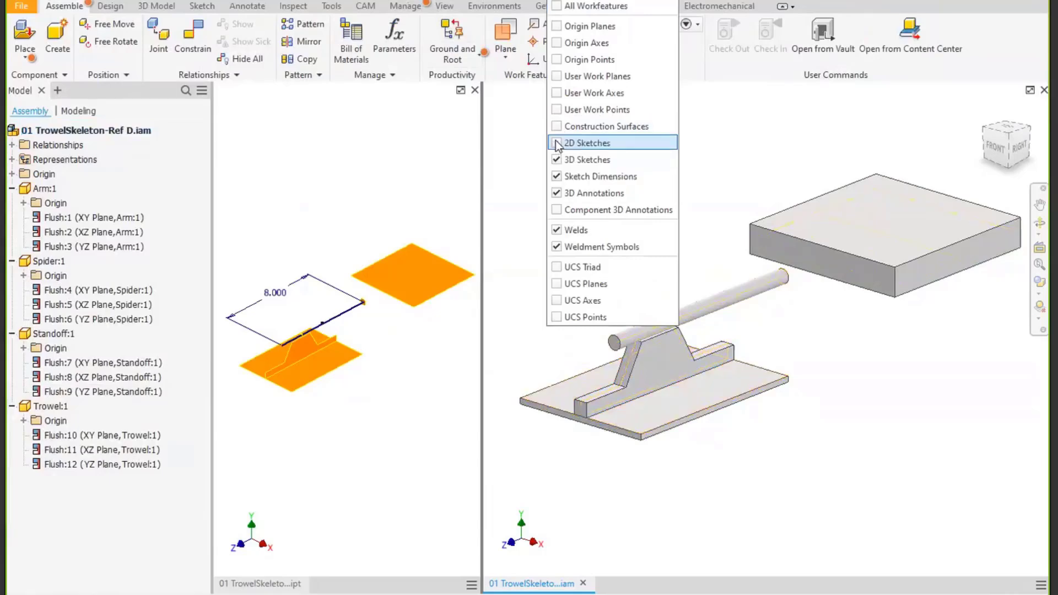
pyautogui.click(709, 219)
pyautogui.moveTo(735, 327); pyautogui.dragTo(716, 312, button='middle')
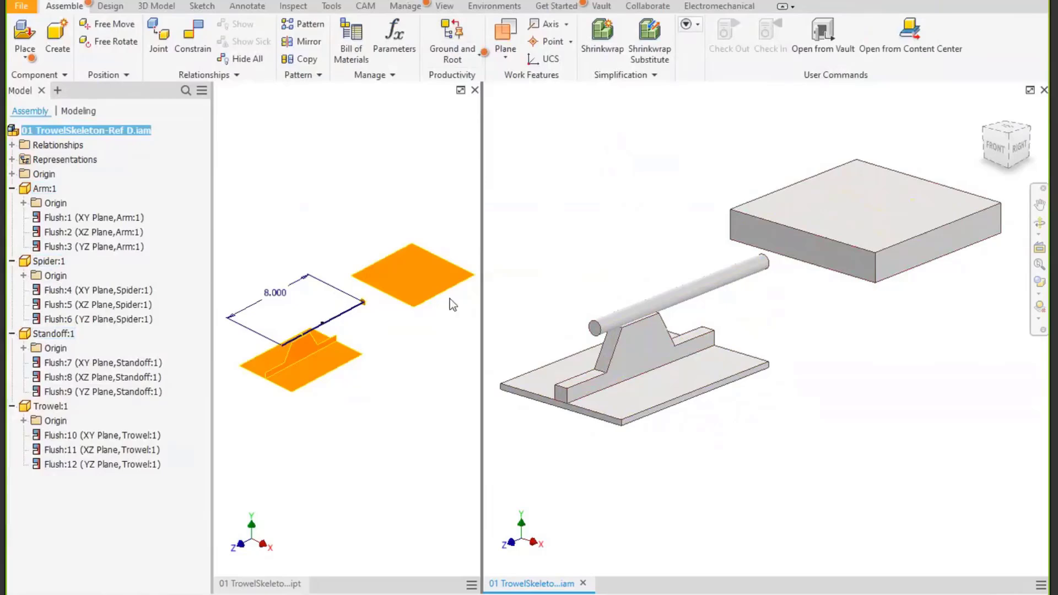
# Set the Armlength dimension in the skeleton part to 9 in and update the assembly.
pyautogui.click(343, 315)
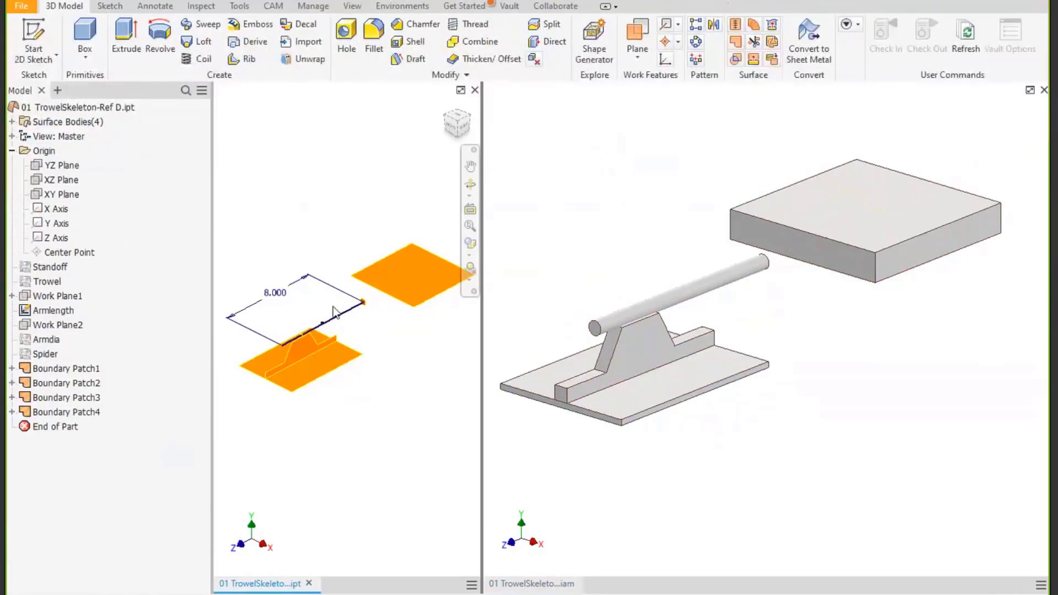
pyautogui.moveTo(307, 332); pyautogui.dragTo(326, 301, button='middle')
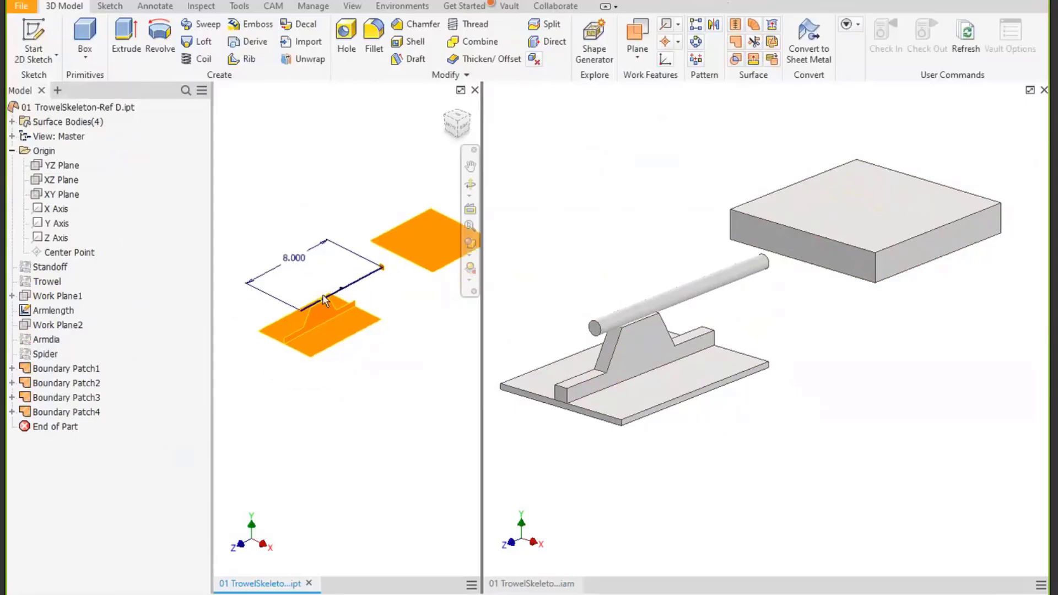
pyautogui.doubleClick(292, 260)
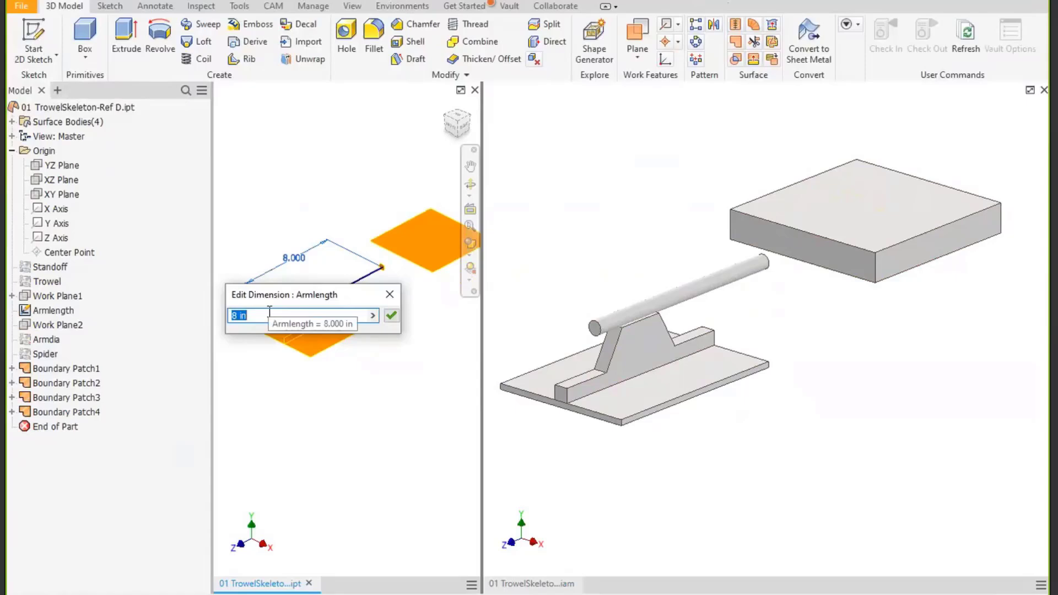
pyautogui.write('9')
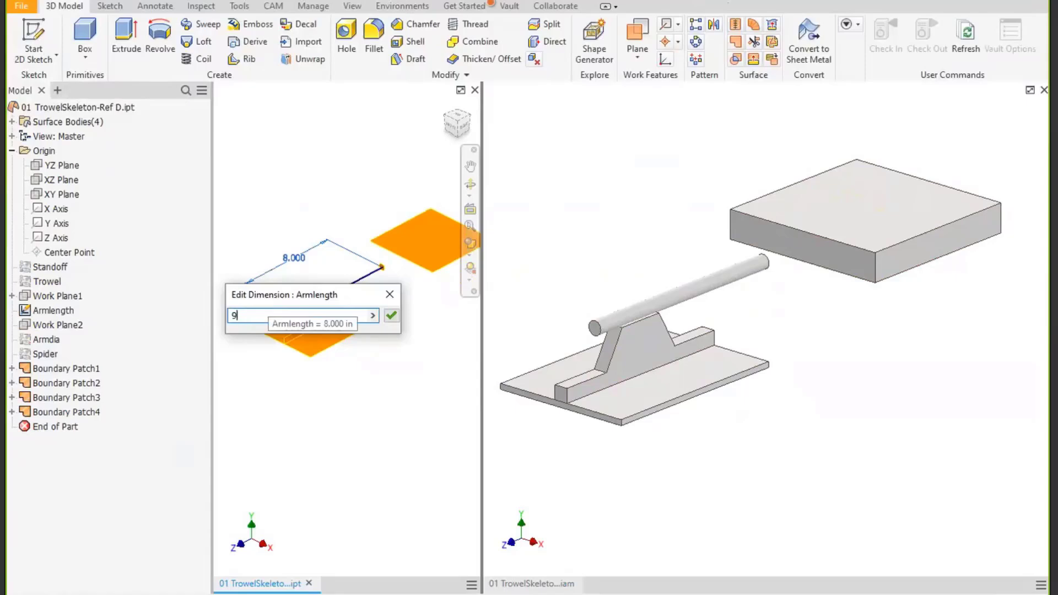
pyautogui.click(391, 315)
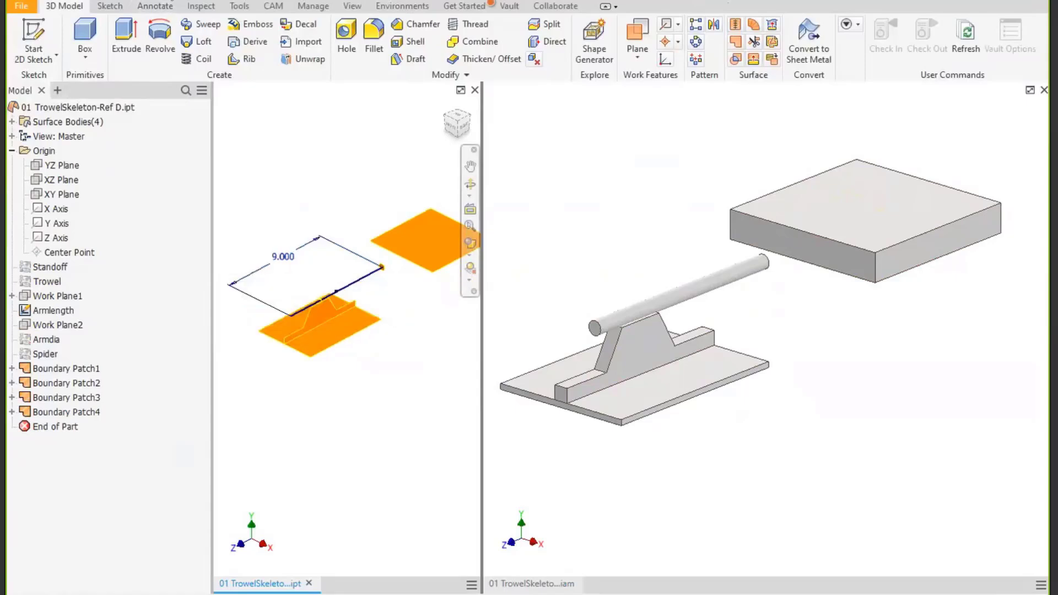
pyautogui.click(583, 189)
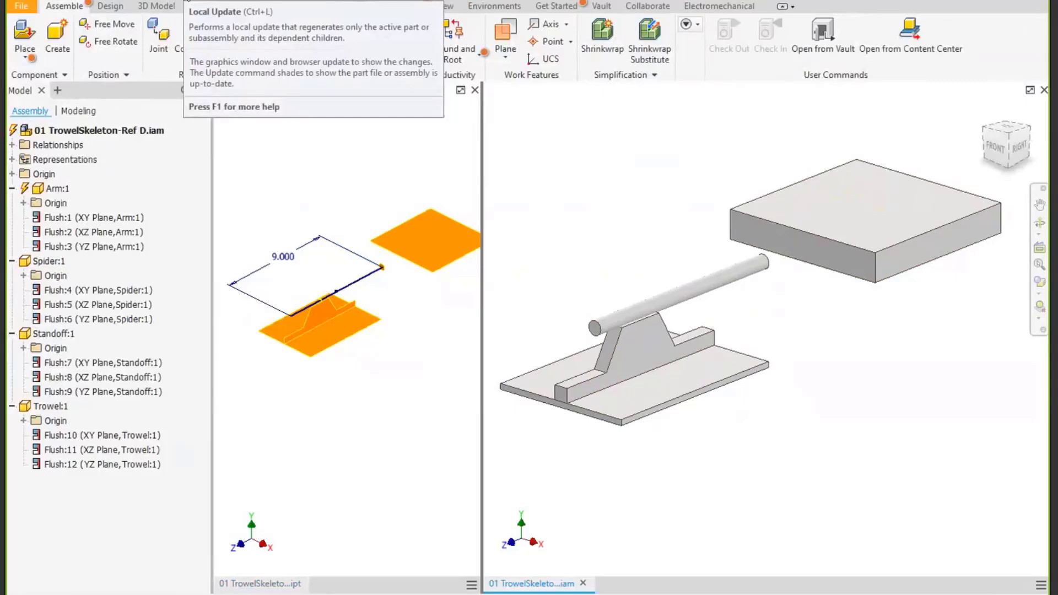
pyautogui.click(187, 2)
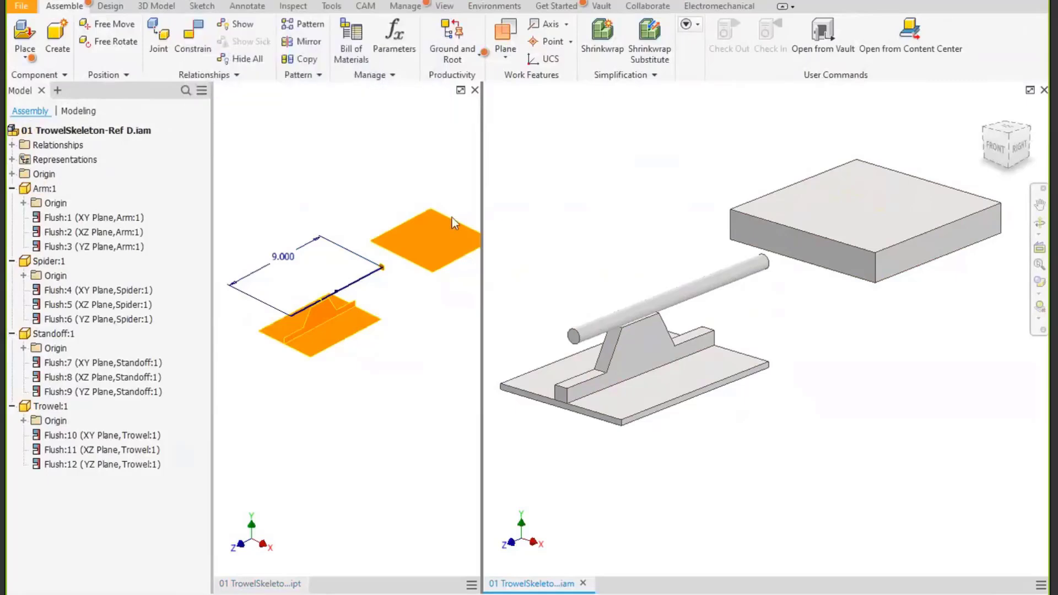
# Shift the arm line along its own direction in the skeleton part and open the Armlength sketch for editing.
pyautogui.click(376, 277)
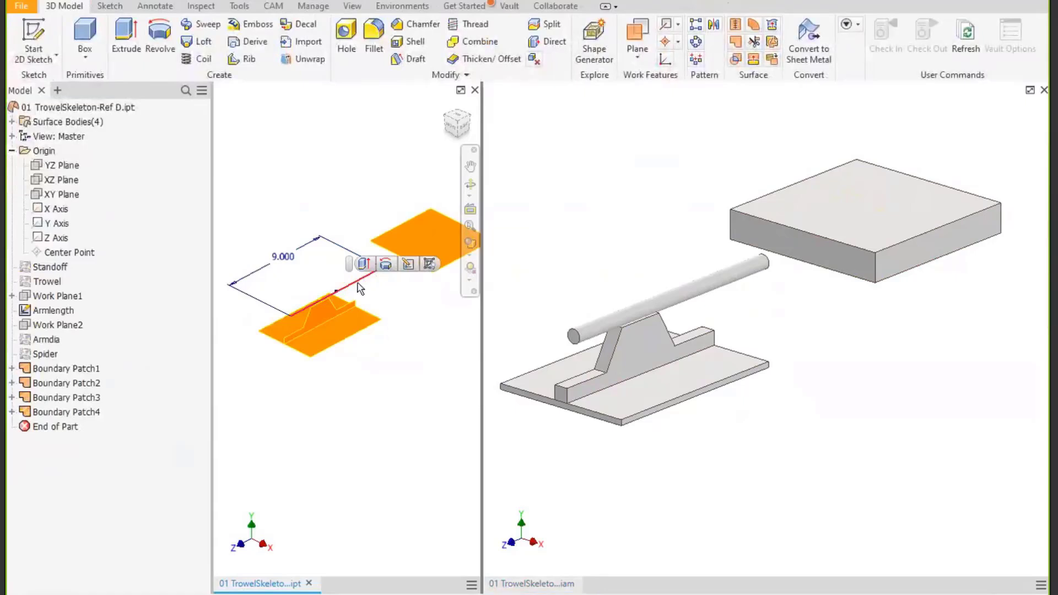
pyautogui.moveTo(357, 287); pyautogui.dragTo(375, 285)
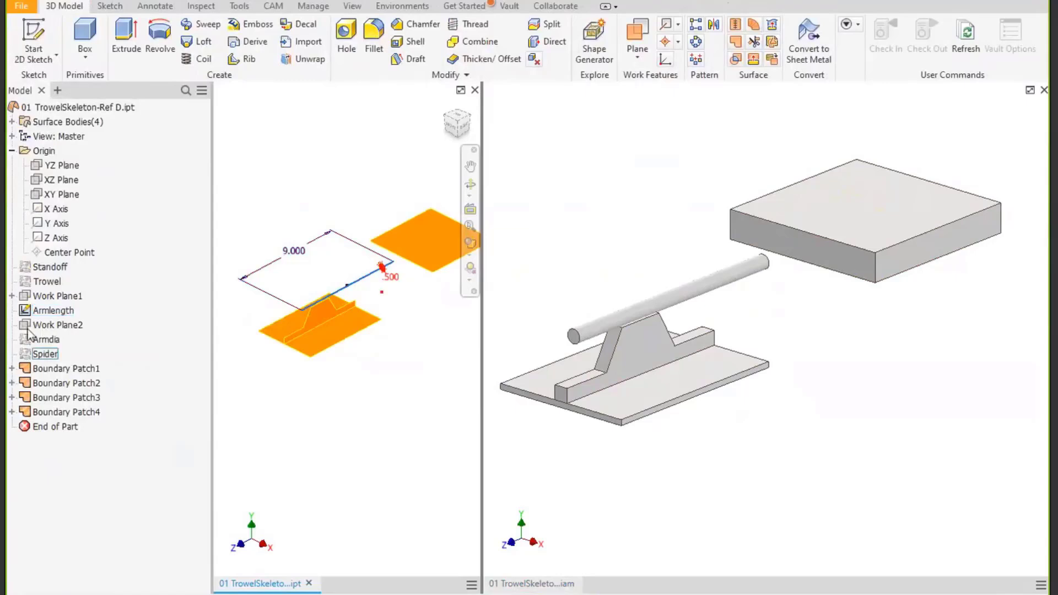
pyautogui.click(50, 310)
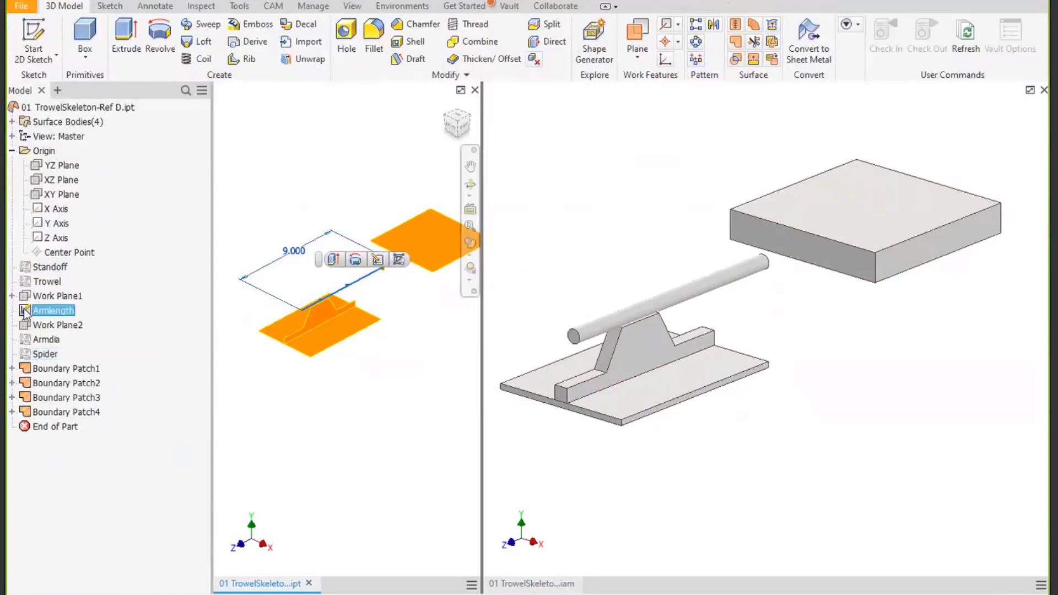
pyautogui.doubleClick(24, 312)
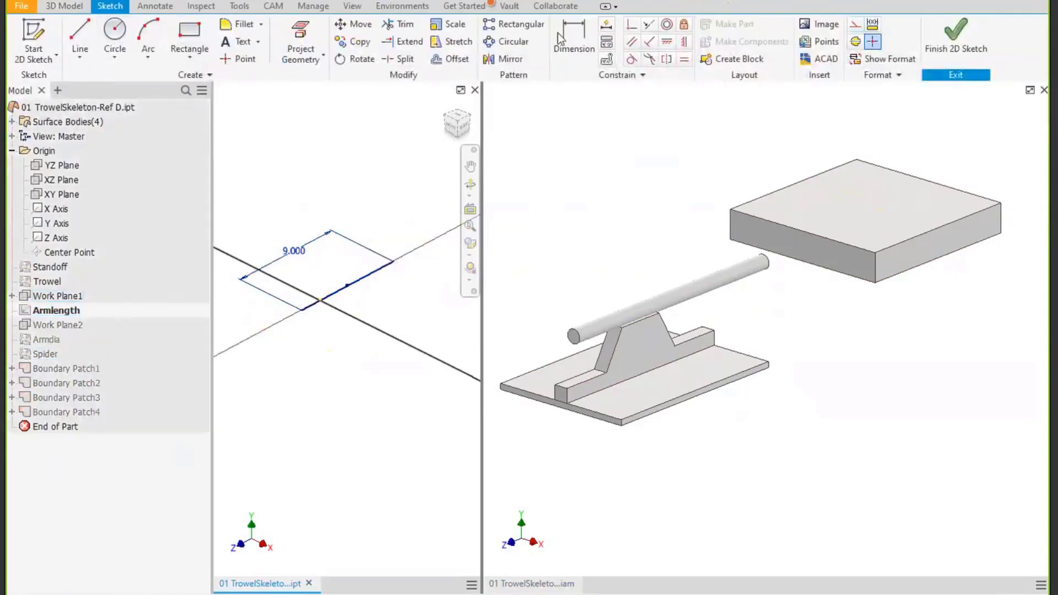
# Dimension the arm line's near end 1 in from the sketch origin, finish the sketch and update the assembly.
pyautogui.press('d')
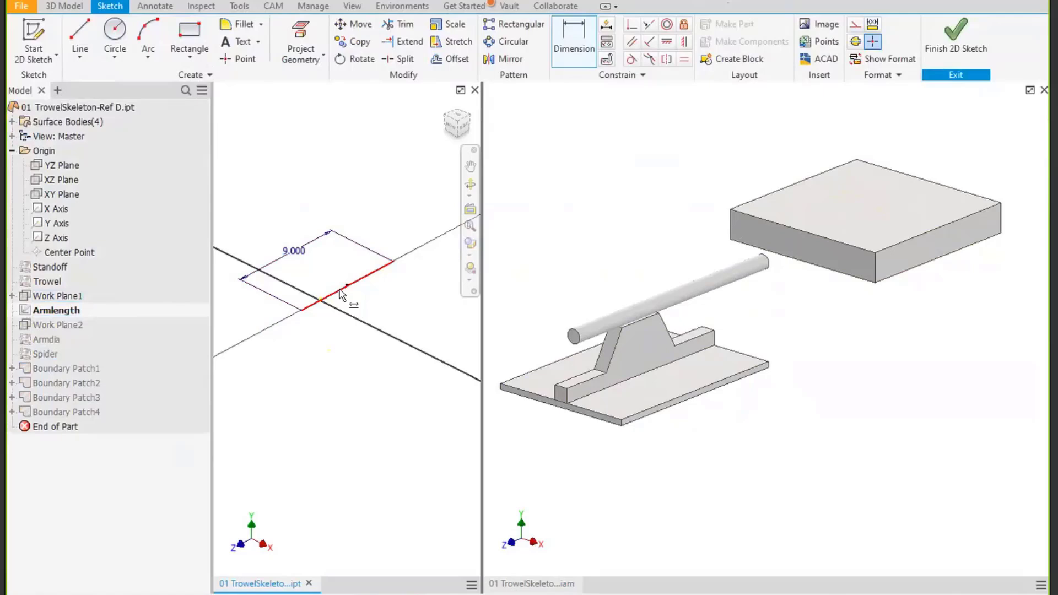
pyautogui.click(317, 307)
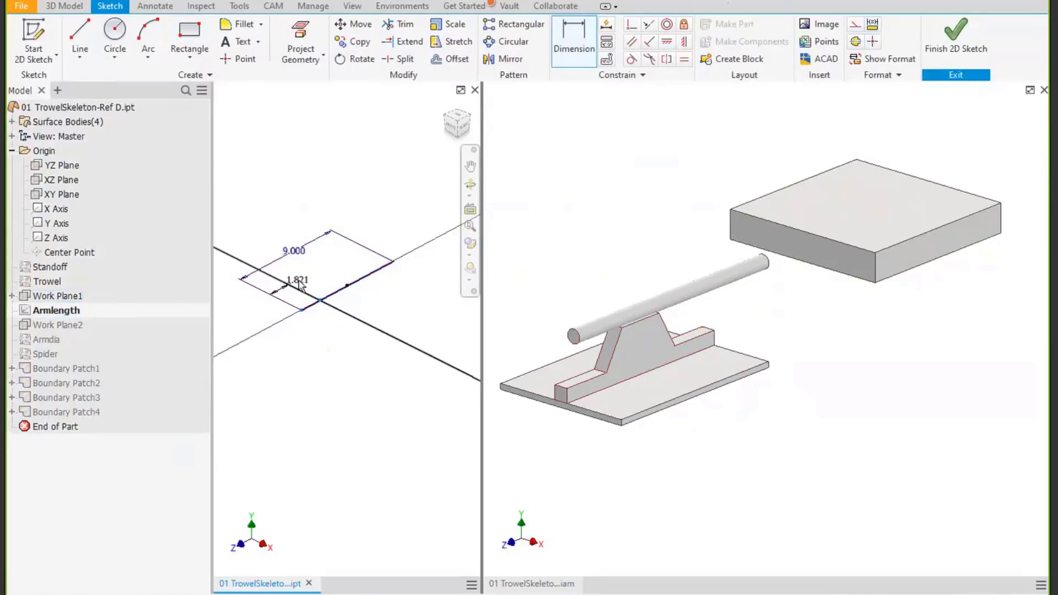
pyautogui.click(306, 276)
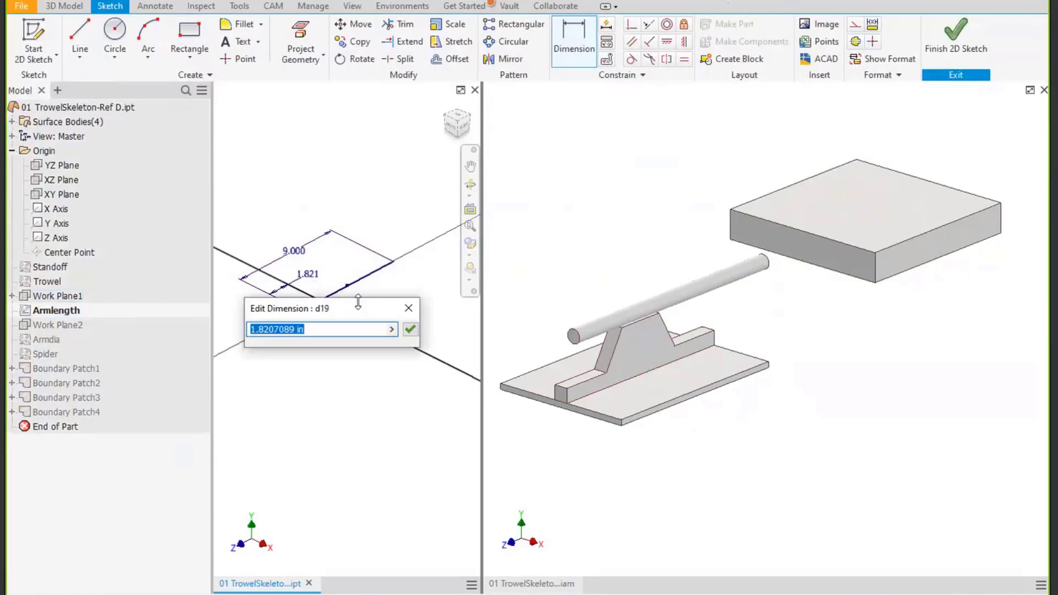
pyautogui.write('.')
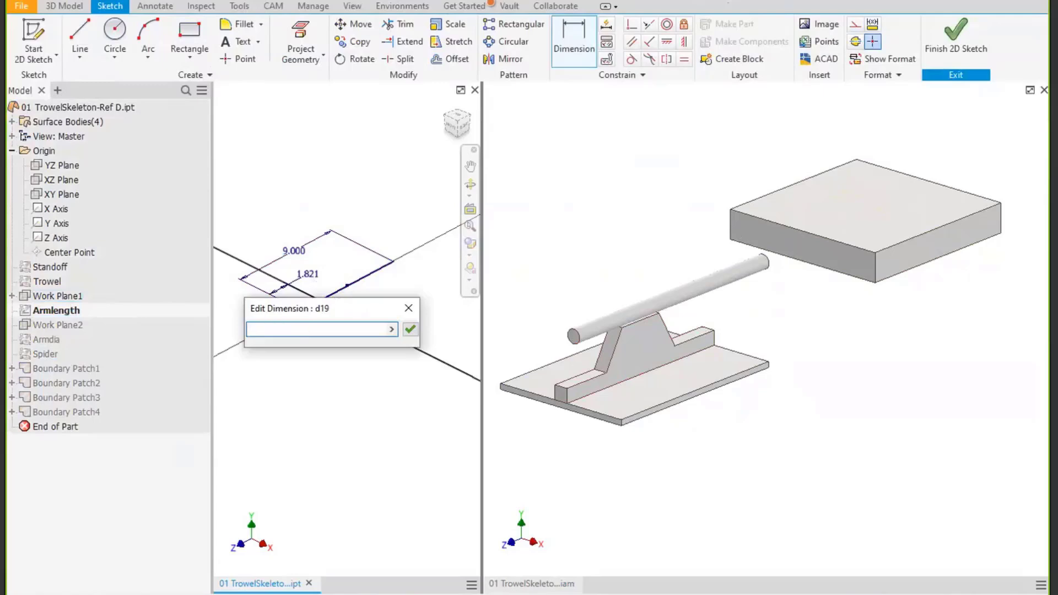
pyautogui.write('1')
pyautogui.press('Return')
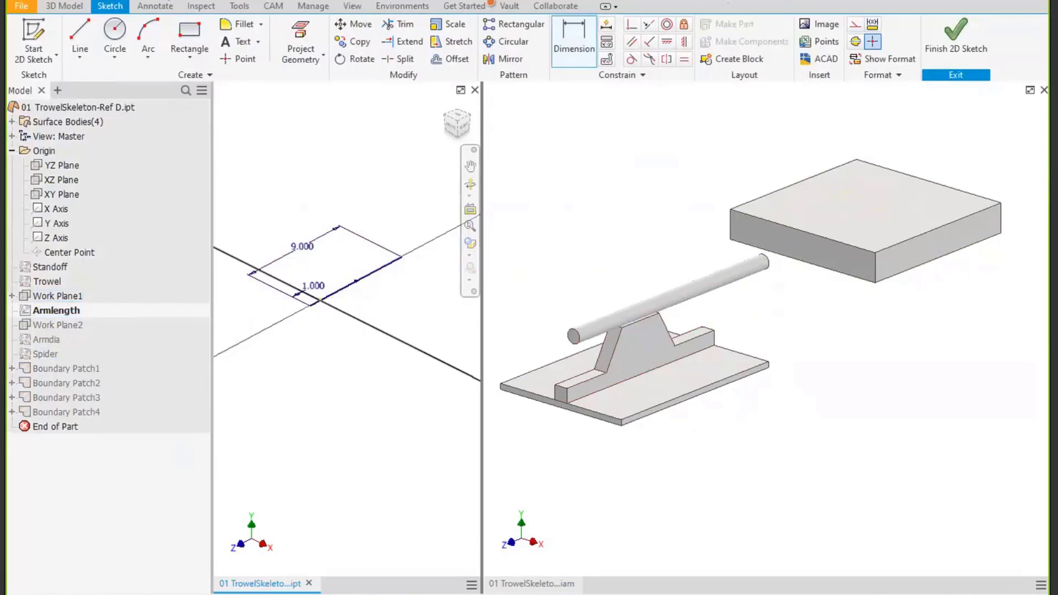
pyautogui.click(177, 1)
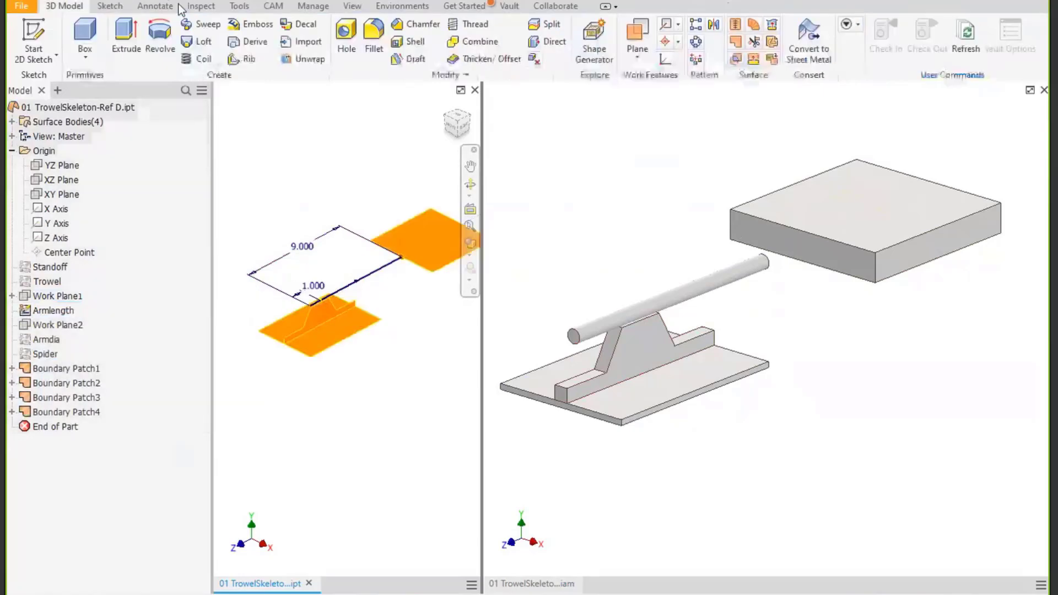
pyautogui.click(568, 230)
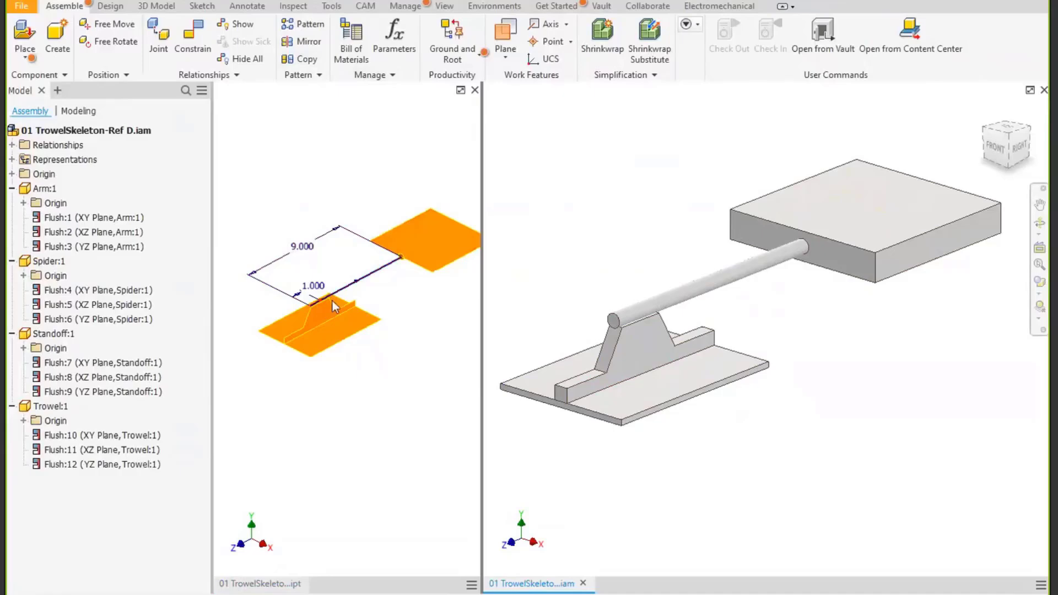
# Examine how the arm meets the Standoff and Spider, and review each component's modeling features in the assembly browser.
pyautogui.click(386, 287)
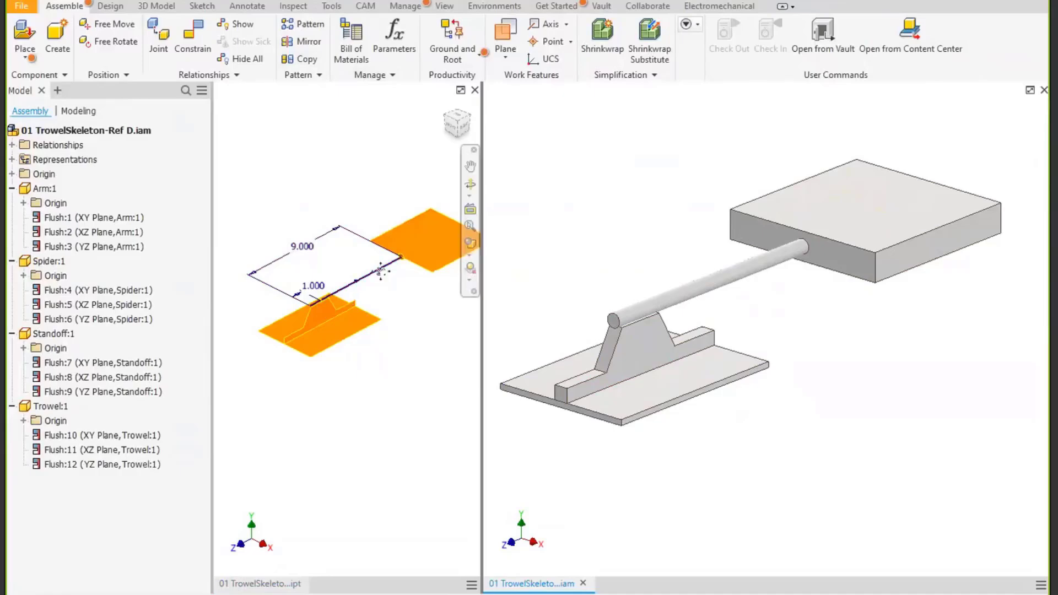
pyautogui.moveTo(311, 242); pyautogui.dragTo(310, 252, button='middle')
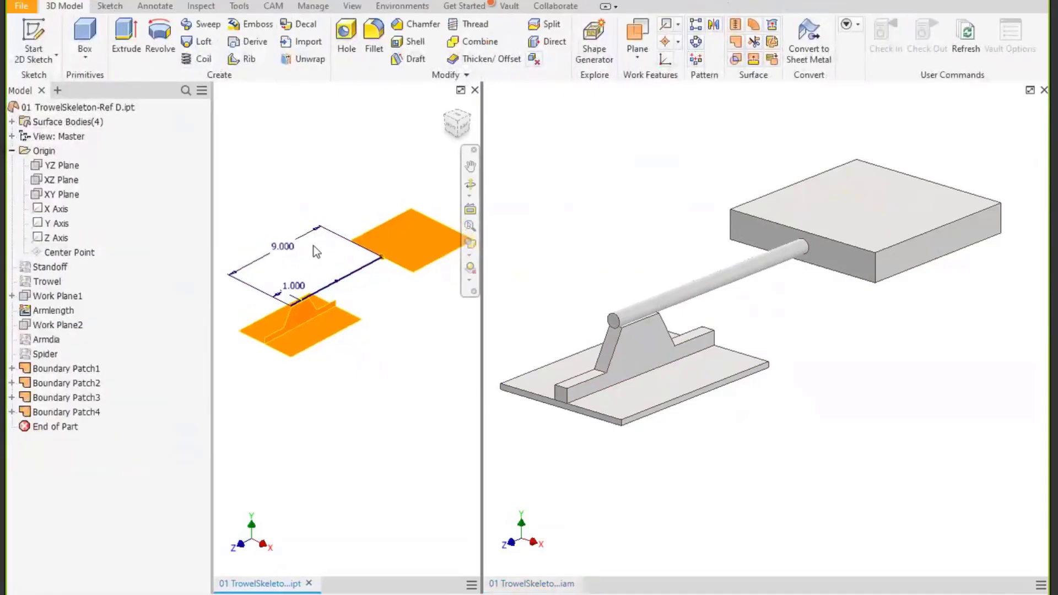
pyautogui.click(740, 317)
pyautogui.keyDown('shift'); pyautogui.moveTo(740, 317); pyautogui.dragTo(772, 317, button='middle'); pyautogui.keyUp('shift')
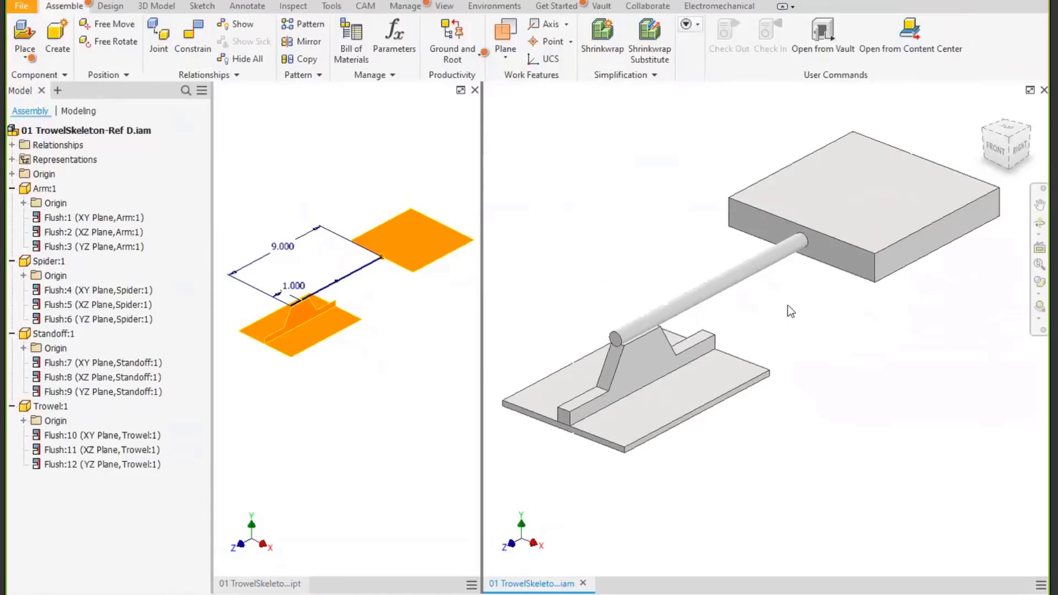
pyautogui.moveTo(789, 306); pyautogui.dragTo(783, 301, button='middle')
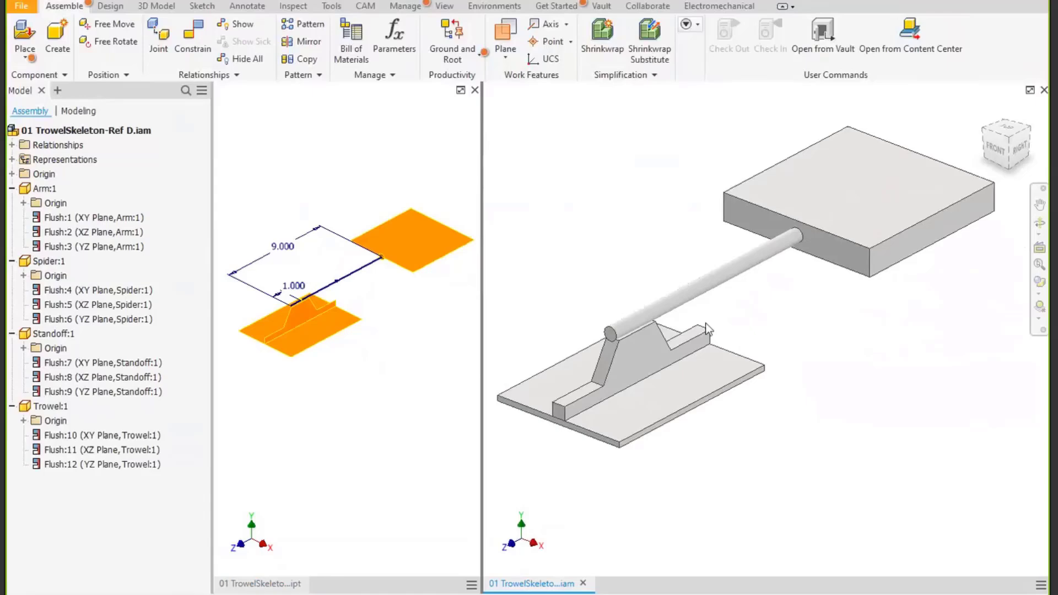
pyautogui.click(80, 115)
pyautogui.click(28, 189)
pyautogui.click(29, 189)
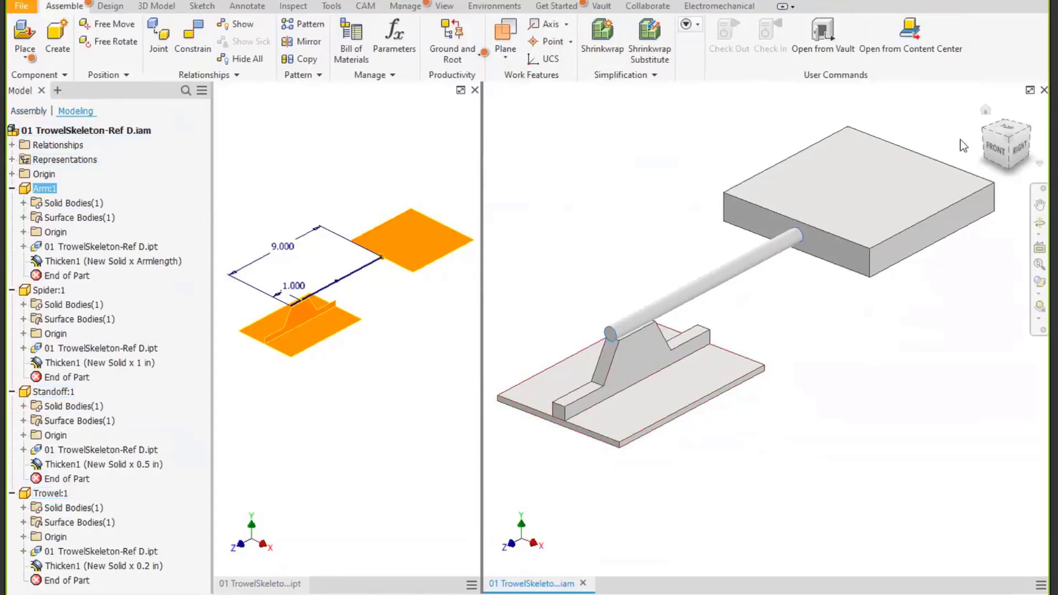
# Close the assembly and the skeleton part, saving the changes to the assembly and its dependents.
pyautogui.click(1044, 90)
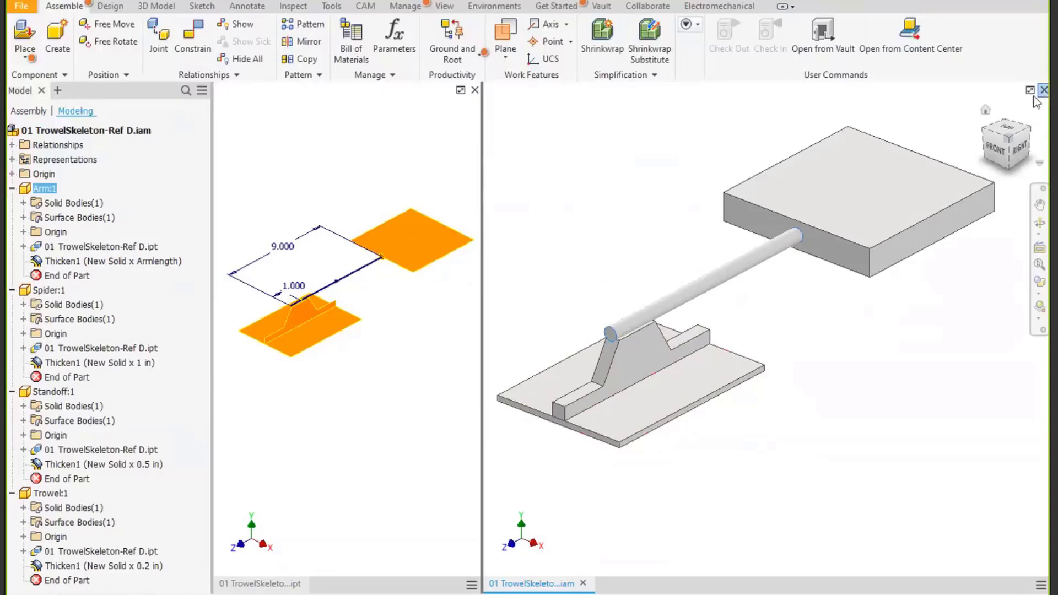
pyautogui.click(412, 333)
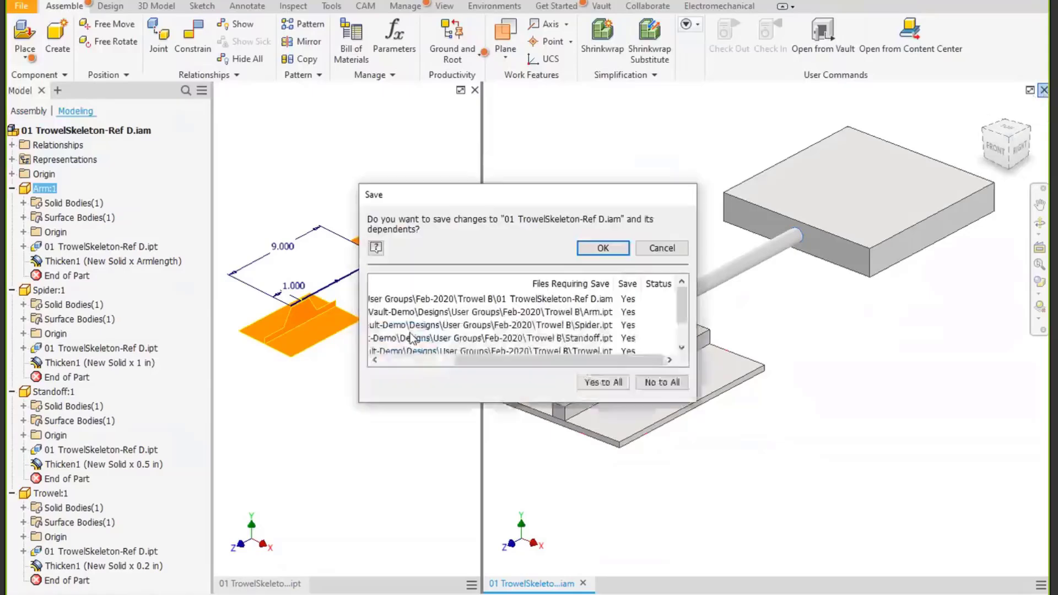
pyautogui.click(605, 248)
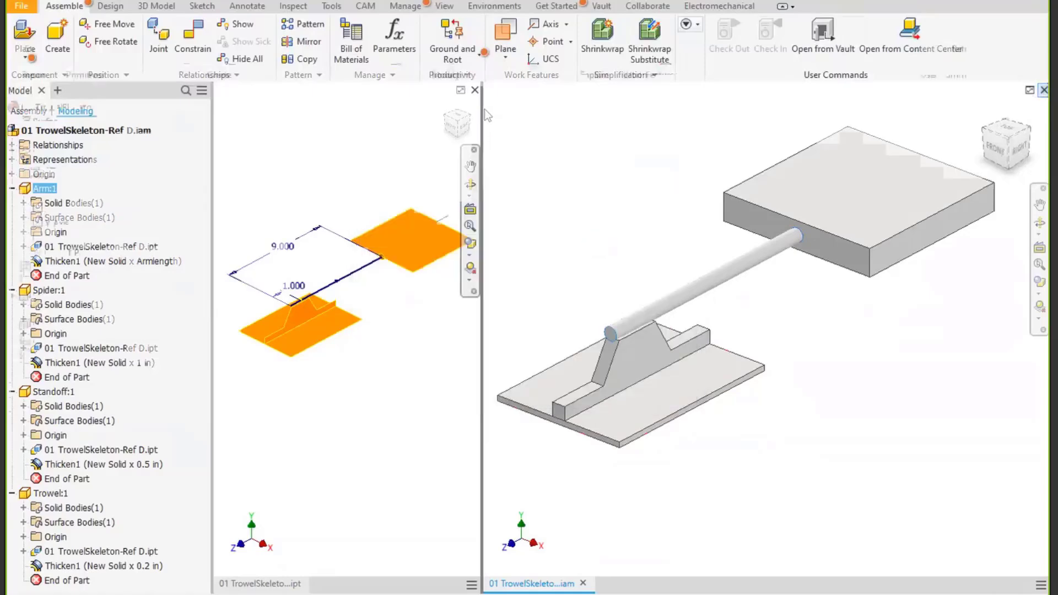
pyautogui.click(1044, 92)
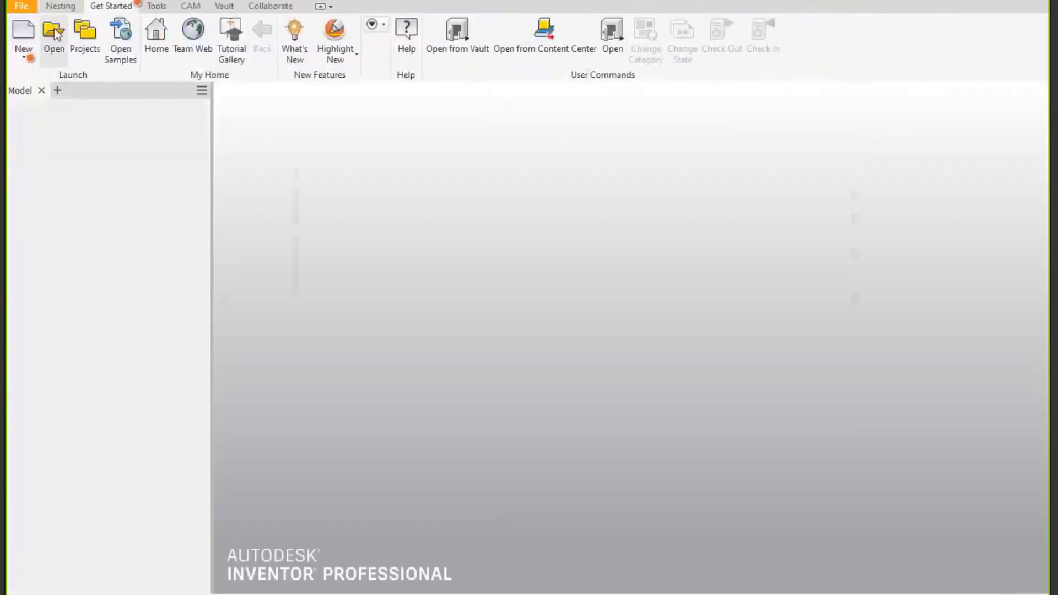
# Open 01 2D Layout Design.ipt, 03 AutoCAD Layout Design with Names.ipt and 03 AutoCAD Layout Design.iam together from the Layout folder.
pyautogui.click(54, 33)
pyautogui.click(670, 101)
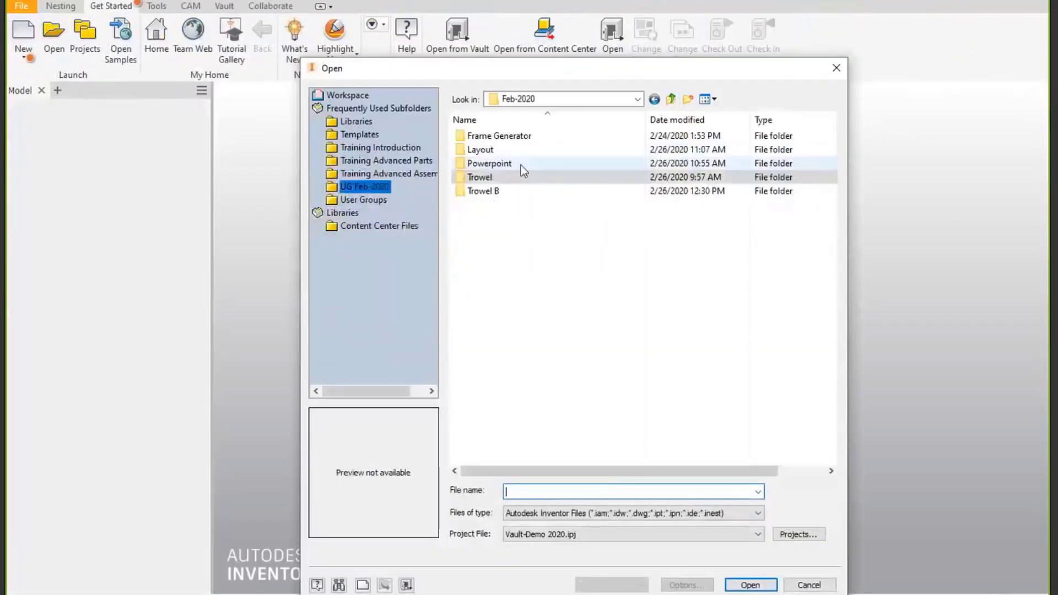
pyautogui.click(481, 151)
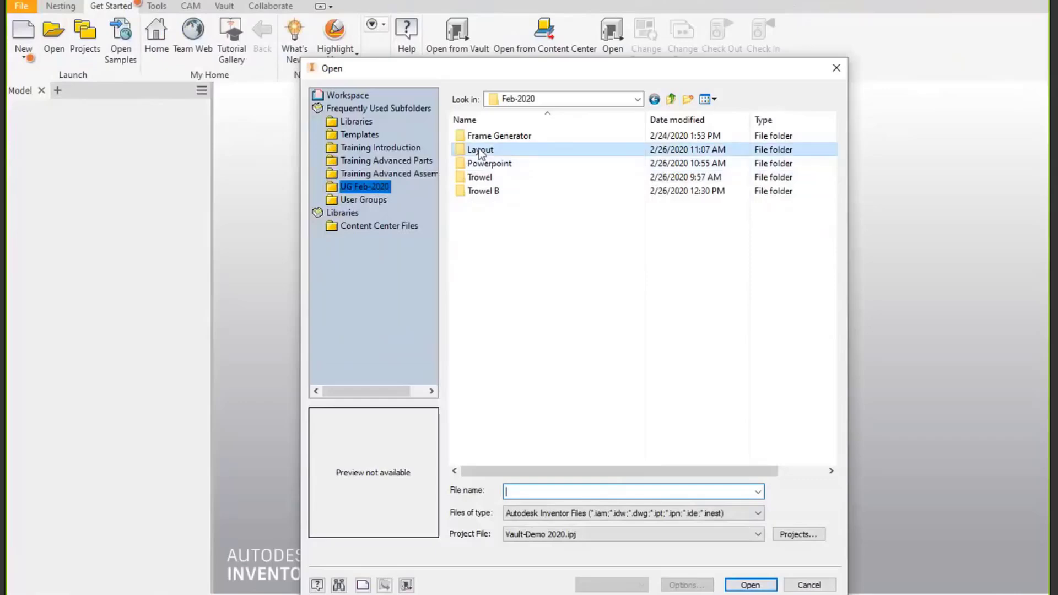
pyautogui.doubleClick(480, 151)
pyautogui.click(530, 219)
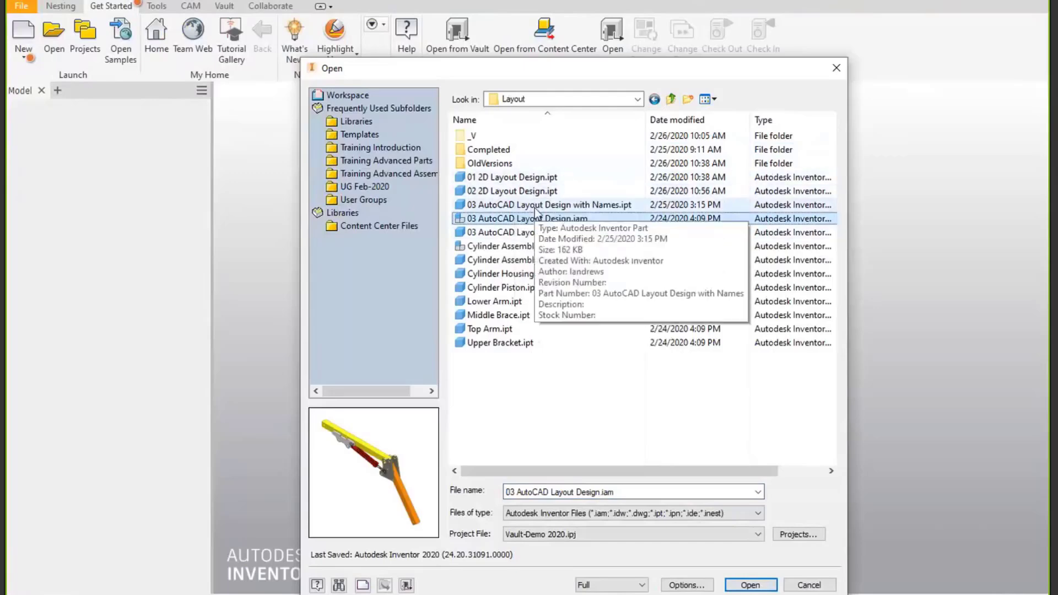
pyautogui.keyDown('ctrl'); pyautogui.click(536, 205); pyautogui.keyUp('ctrl')
pyautogui.keyDown('ctrl'); pyautogui.click(518, 177); pyautogui.keyUp('ctrl')
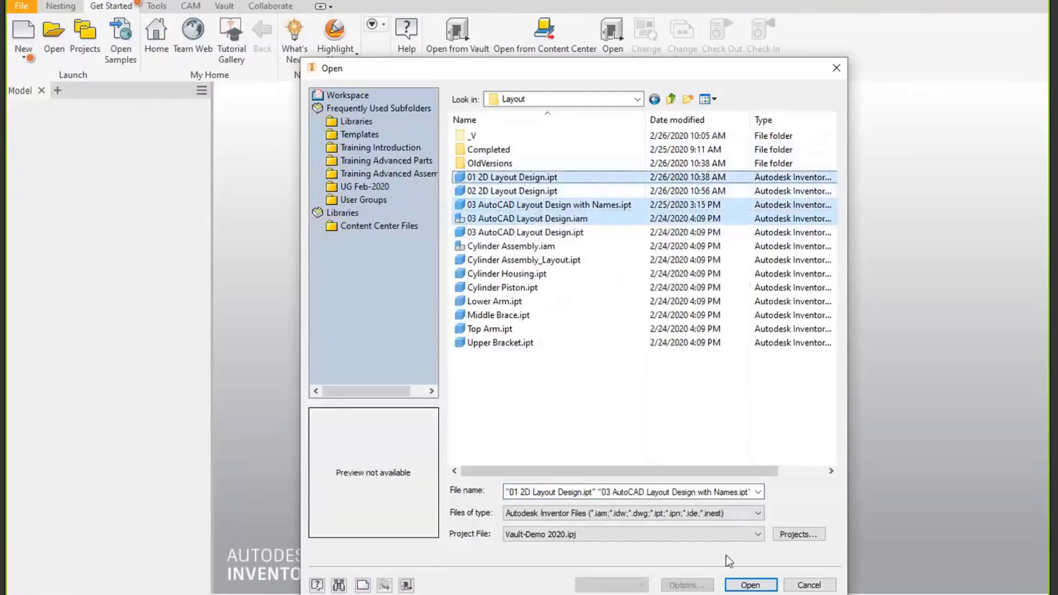
pyautogui.click(750, 585)
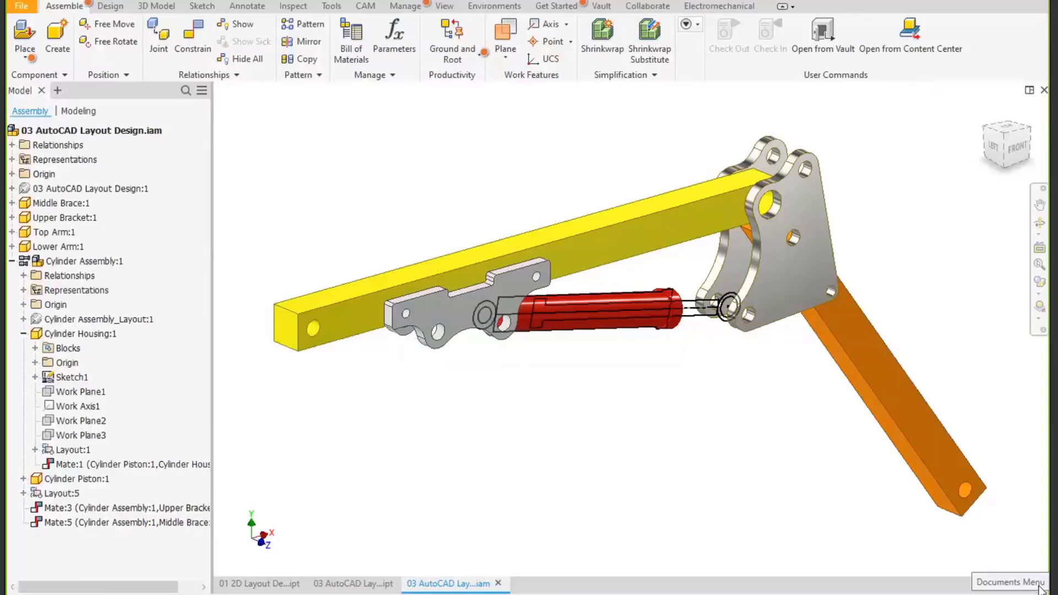
# Arrange the three open documents so they share the screen, and activate the 01 2D Layout Design part.
pyautogui.click(1040, 586)
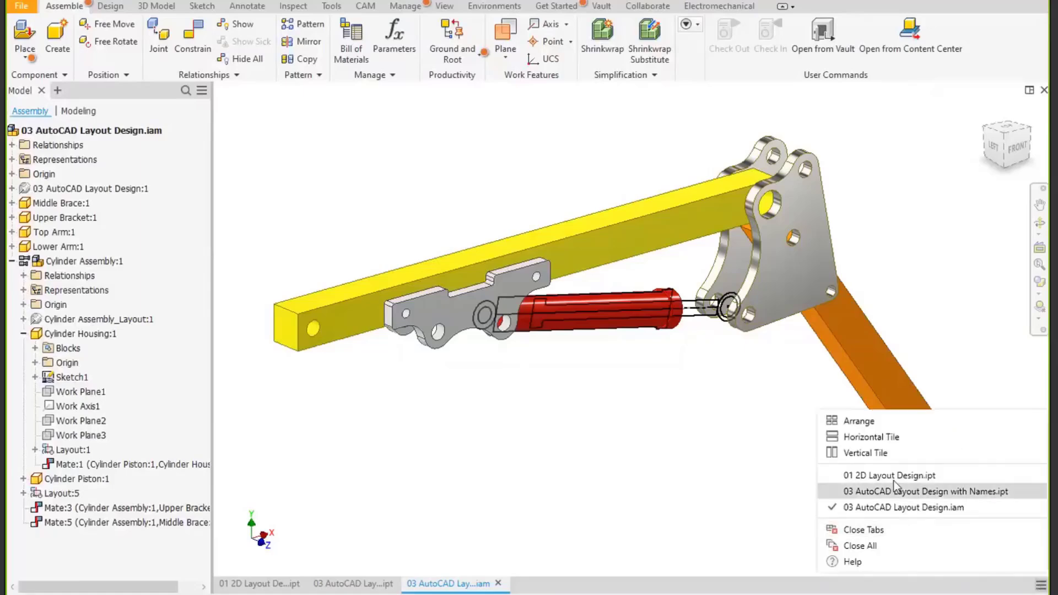
pyautogui.click(859, 423)
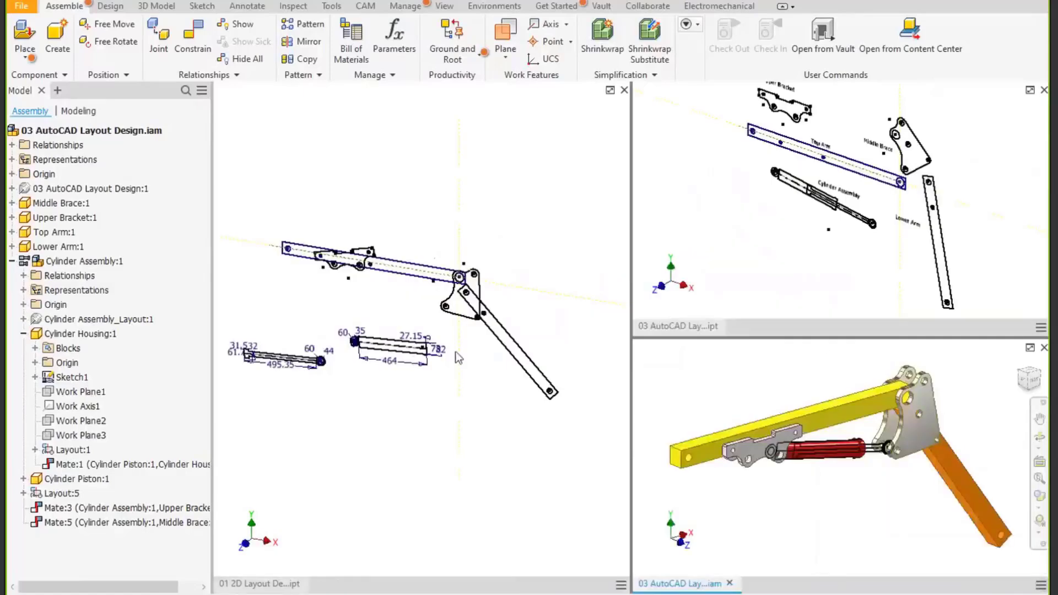
pyautogui.click(456, 353)
# Examine the labelled blocks in the layout part with names: Upper Bracket, Top Arm, Middle Brace, Cylinder Assembly and Lower Arm.
pyautogui.click(740, 228)
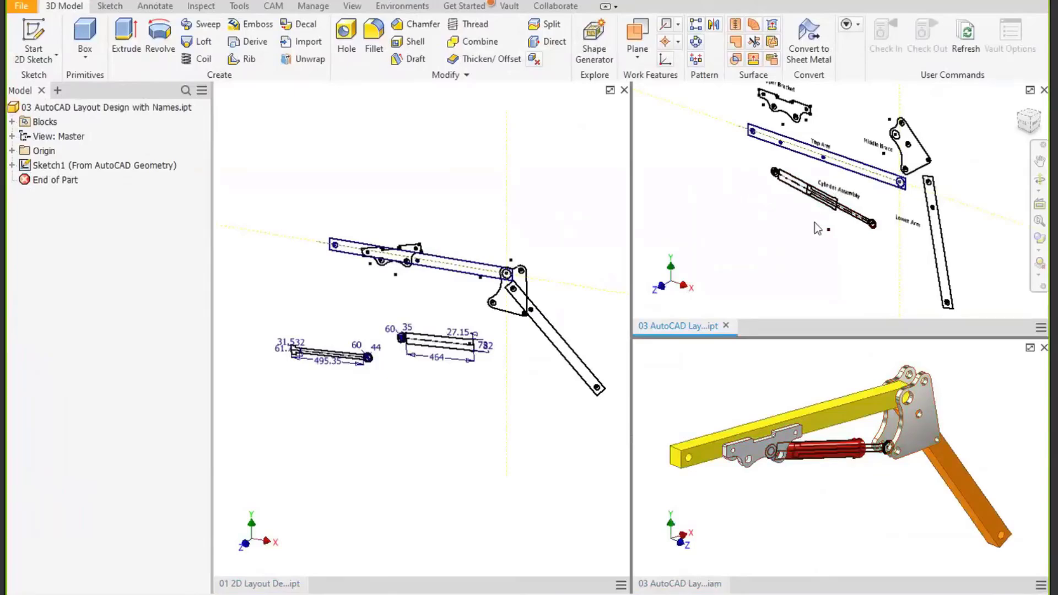
pyautogui.moveTo(853, 177); pyautogui.dragTo(827, 215, button='middle')
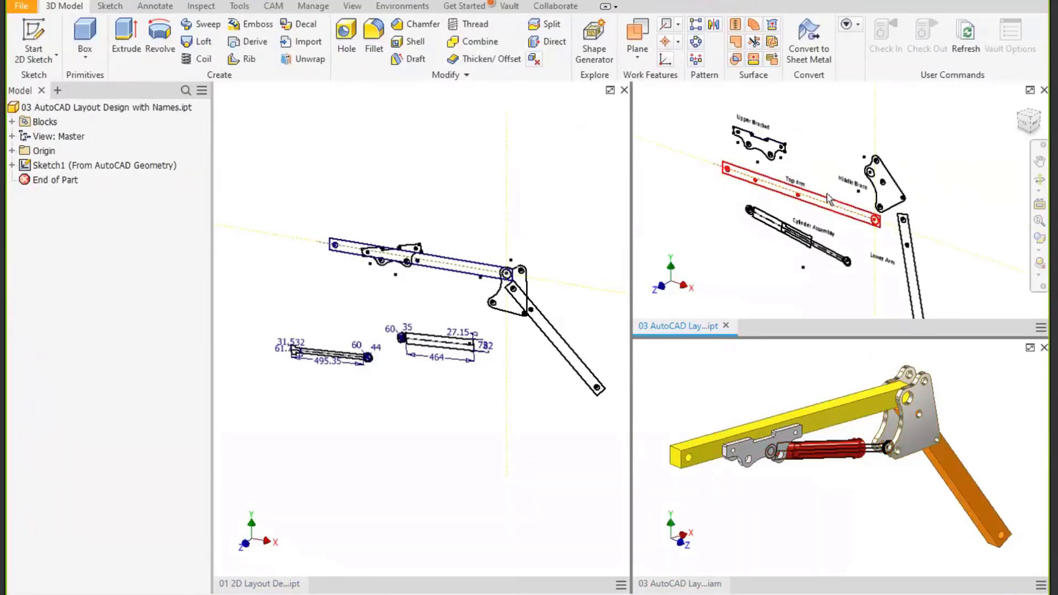
pyautogui.scroll(-5, 829, 199)
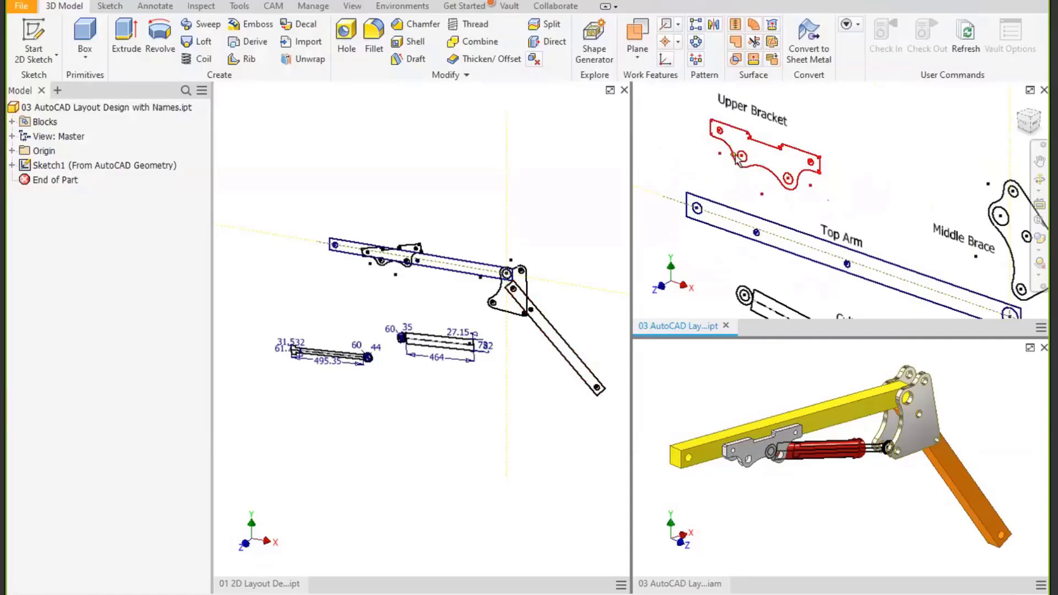
pyautogui.moveTo(834, 186); pyautogui.dragTo(807, 193, button='middle')
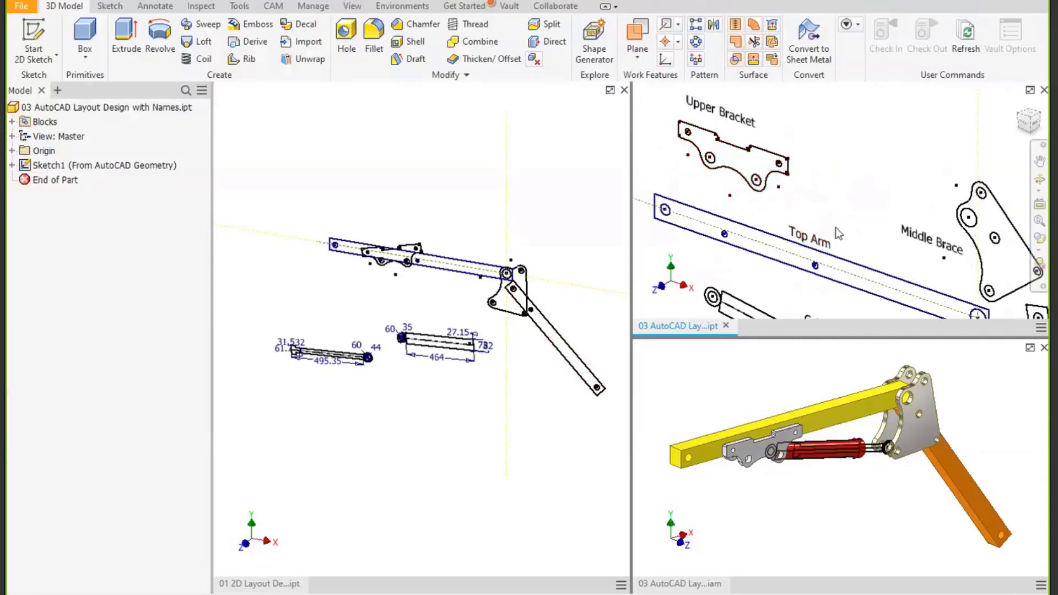
pyautogui.moveTo(836, 227)
pyautogui.mouseDown(button='middle')
pyautogui.moveTo(783, 138)
pyautogui.moveTo(777, 93)
pyautogui.mouseUp(button='middle')
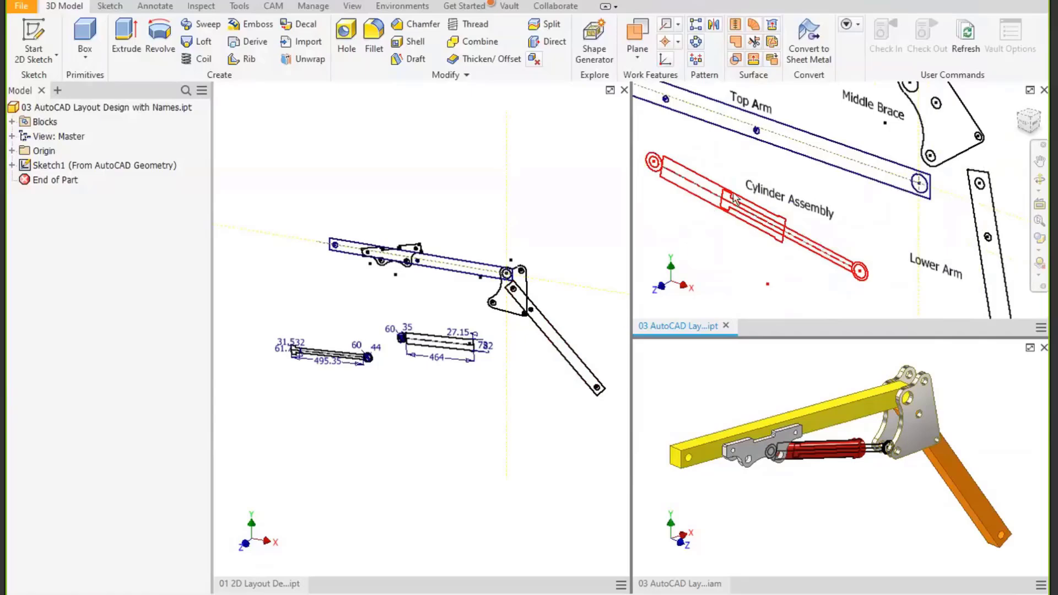
pyautogui.moveTo(743, 166); pyautogui.dragTo(781, 247, button='middle')
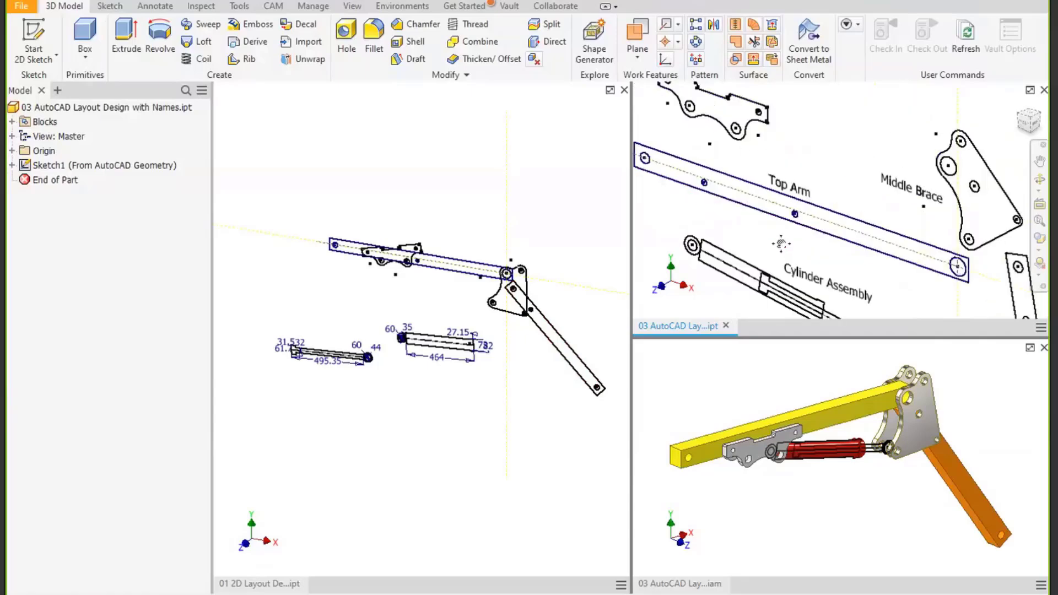
pyautogui.moveTo(743, 147); pyautogui.dragTo(785, 178, button='middle')
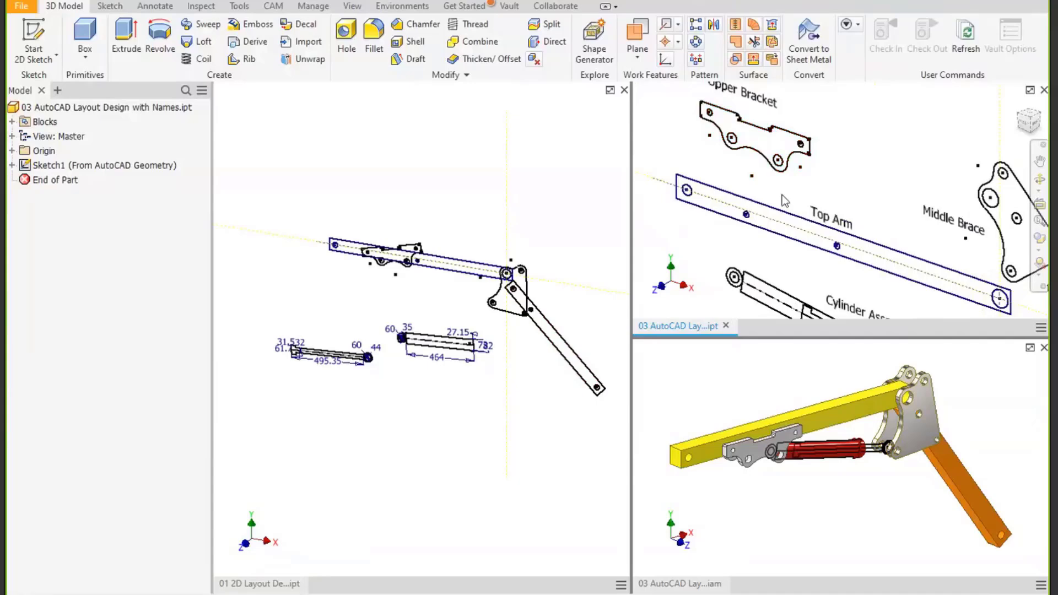
pyautogui.moveTo(755, 100); pyautogui.dragTo(755, 149, button='middle')
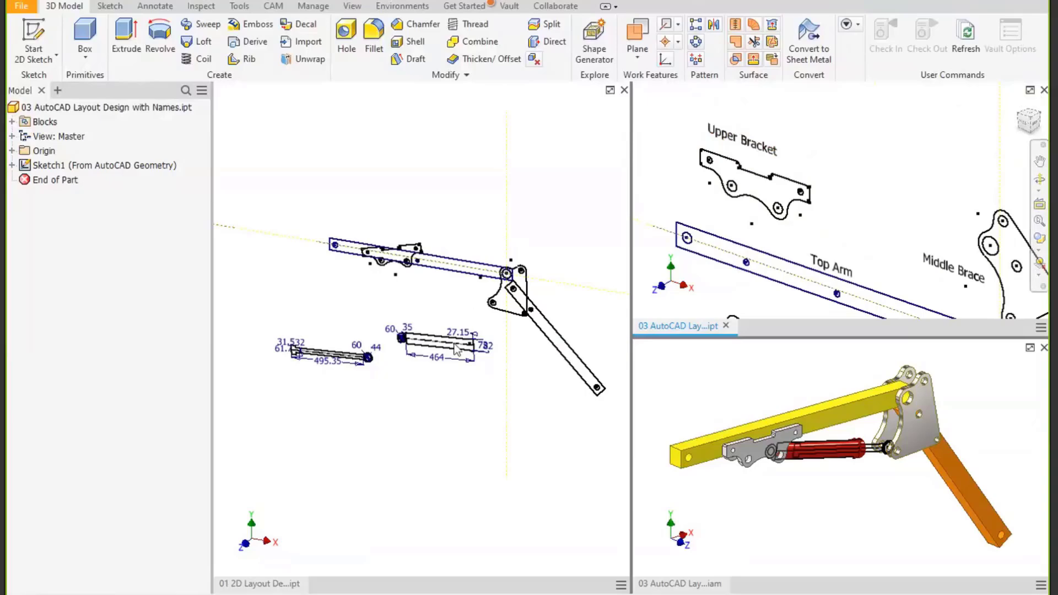
# Close the layout part with names and widen the 2D layout's view beside the assembly.
pyautogui.click(1045, 90)
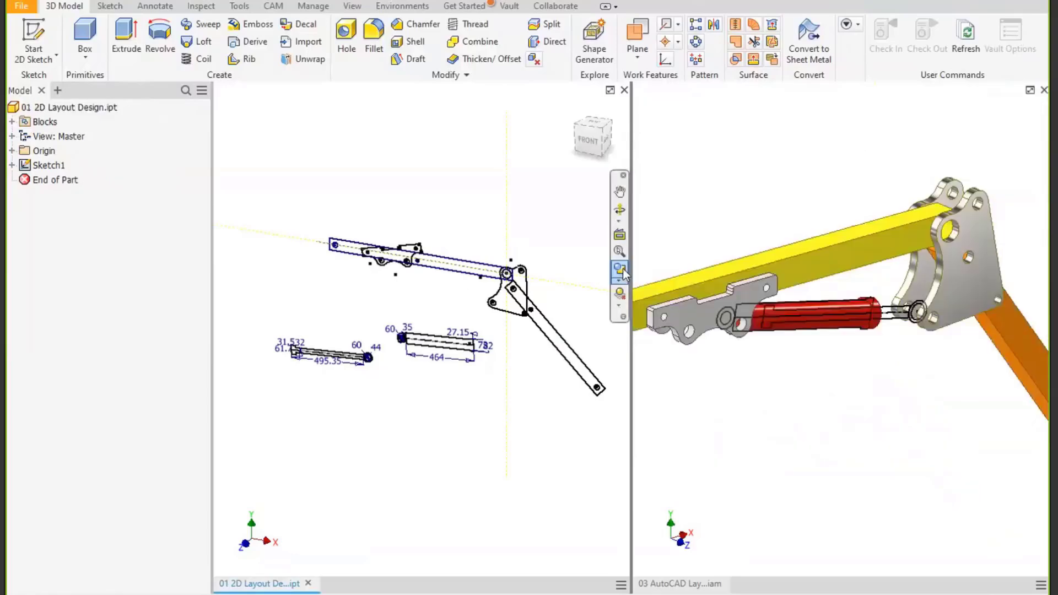
pyautogui.moveTo(631, 275); pyautogui.dragTo(752, 280)
pyautogui.click(890, 328)
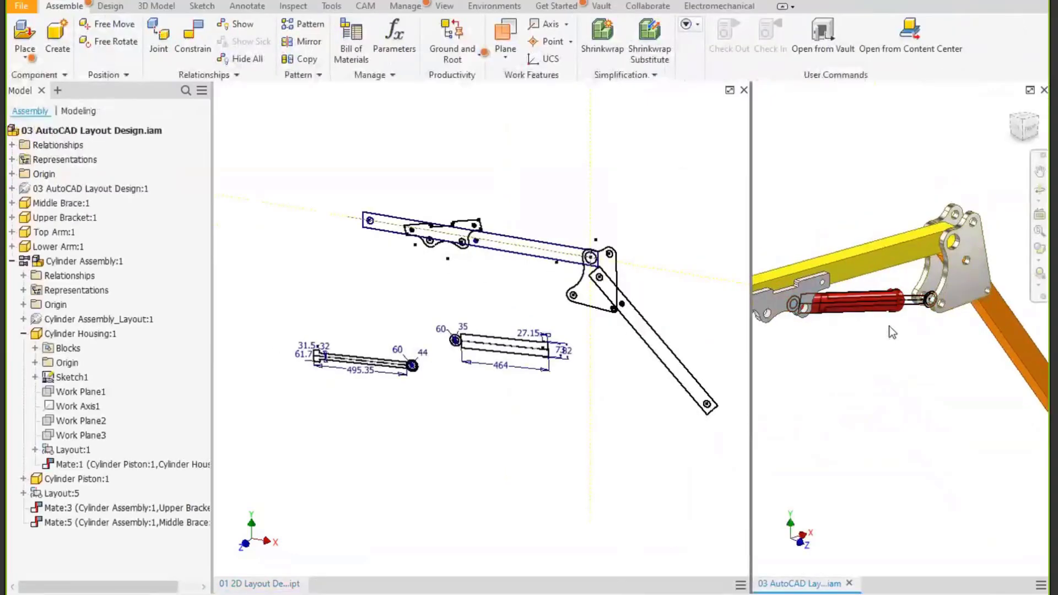
pyautogui.moveTo(889, 326)
pyautogui.keyDown('shift'); pyautogui.mouseDown(button='middle')
pyautogui.moveTo(865, 325)
pyautogui.moveTo(894, 324)
pyautogui.mouseUp(button='middle'); pyautogui.keyUp('shift')
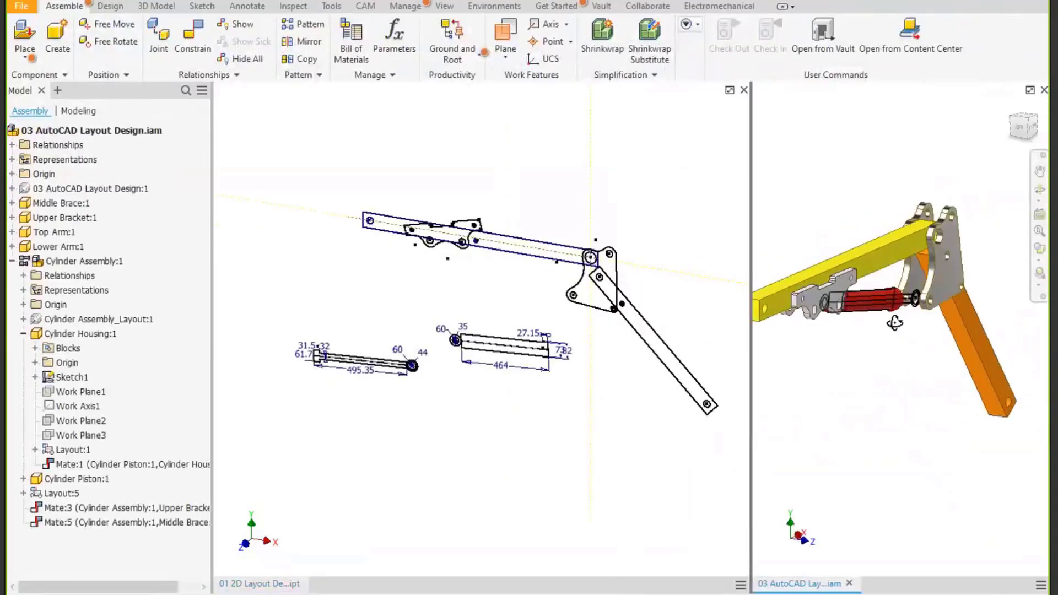
# Look at the 01 2D Layout Design part from the front, framing the top arm, bracket and brace.
pyautogui.click(514, 302)
pyautogui.scroll(2, 446, 270)
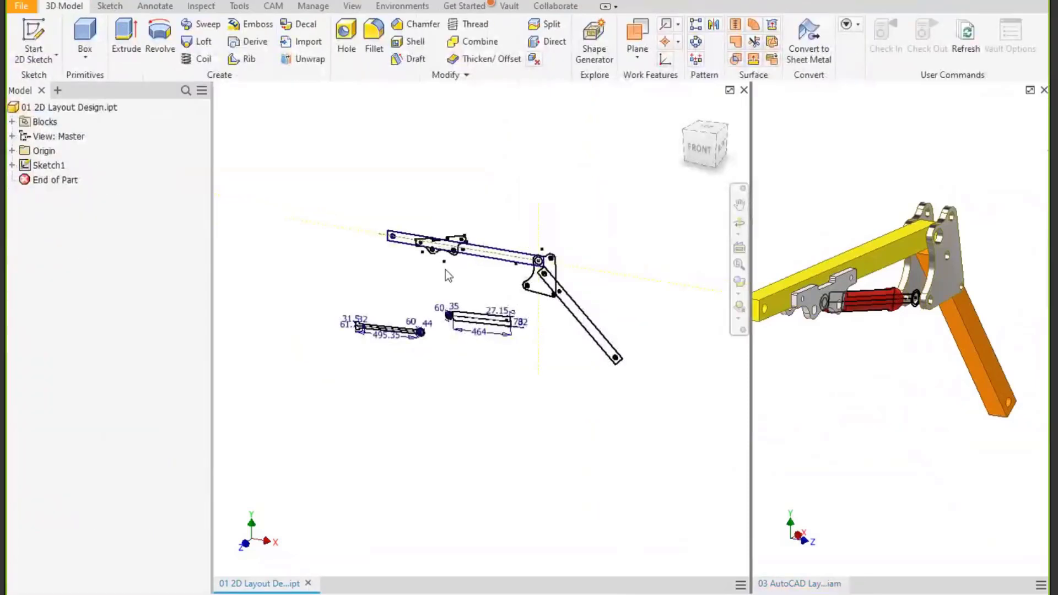
pyautogui.scroll(-3, 445, 270)
pyautogui.scroll(1, 489, 282)
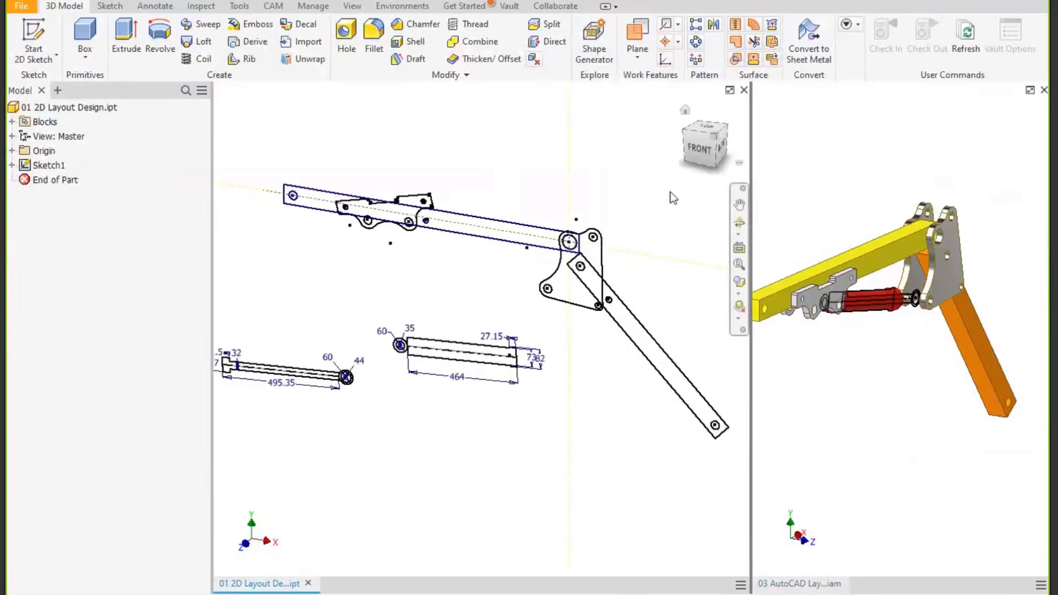
pyautogui.click(696, 148)
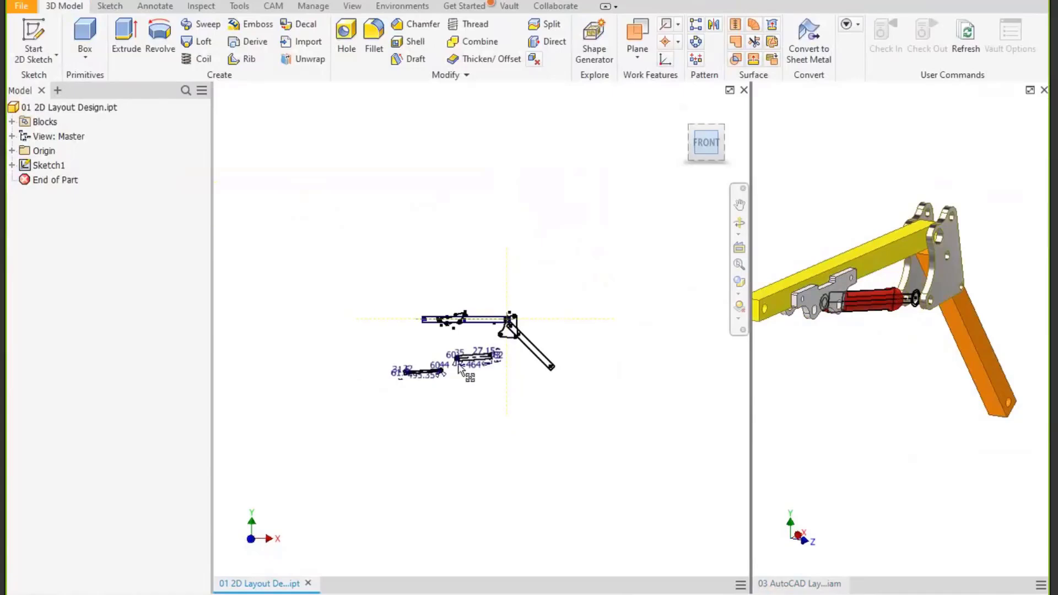
pyautogui.scroll(-5, 454, 325)
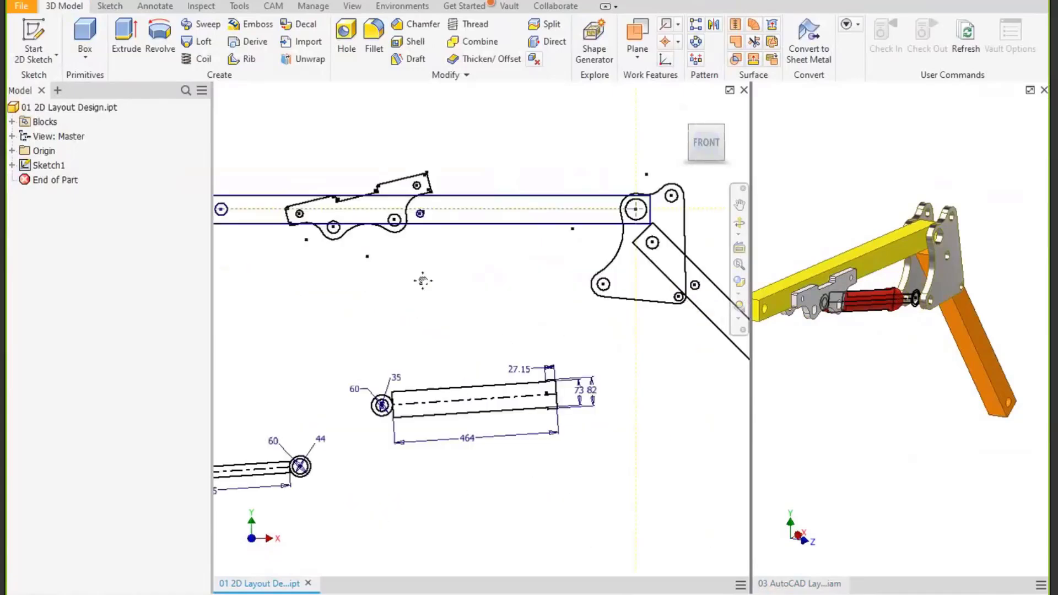
pyautogui.moveTo(423, 281)
pyautogui.mouseDown(button='middle')
pyautogui.moveTo(408, 272)
pyautogui.moveTo(463, 284)
pyautogui.mouseUp(button='middle')
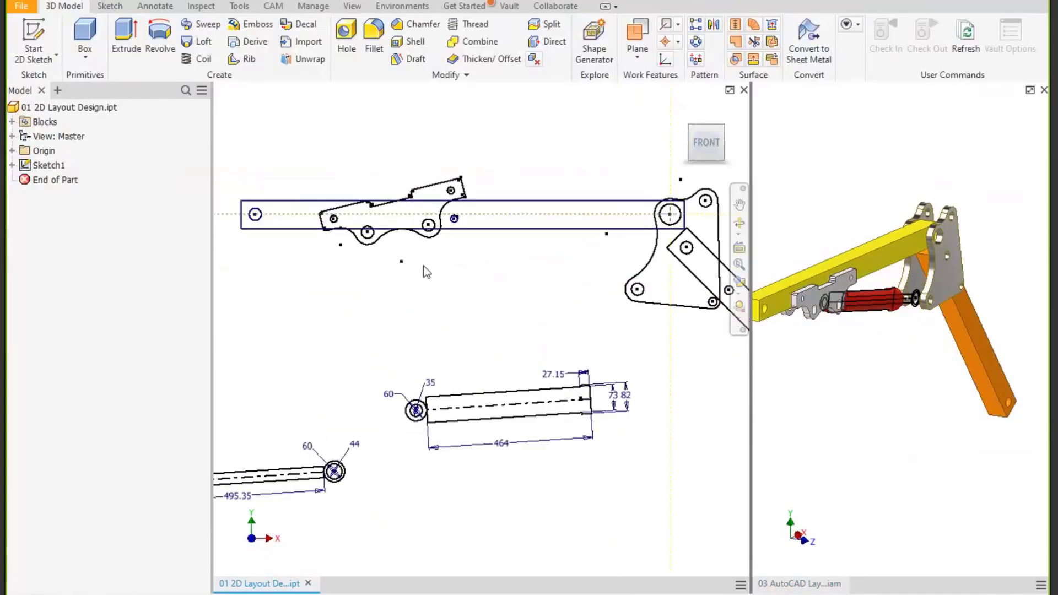
# Expand Sketch1 in the 2D layout part and highlight the Middle Brace, Upper Bracket, Top Arm and Lower Arm blocks in turn.
pyautogui.click(12, 165)
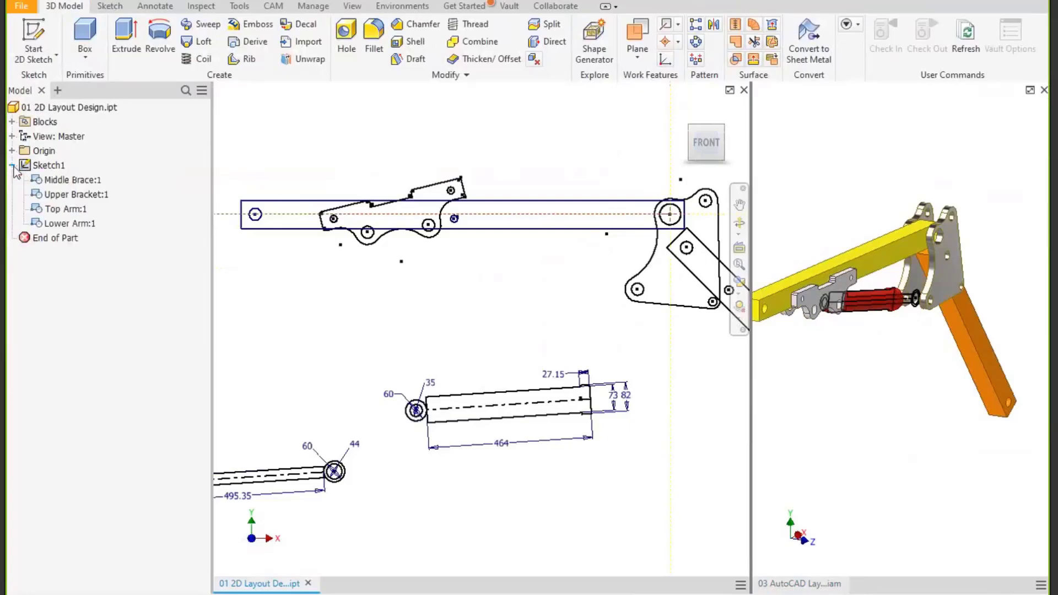
pyautogui.moveTo(211, 203); pyautogui.dragTo(160, 201)
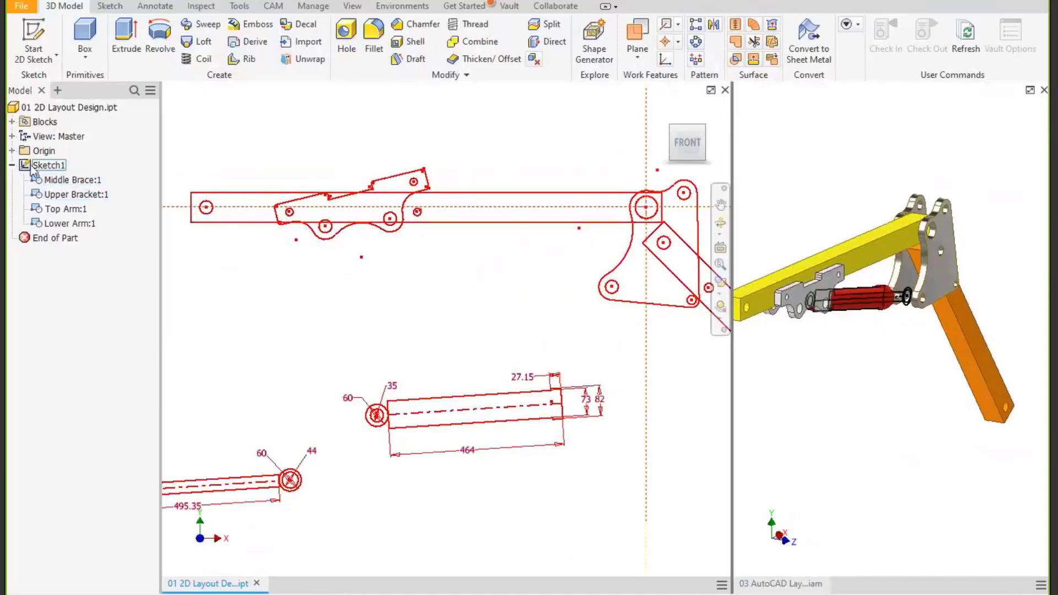
pyautogui.click(47, 166)
pyautogui.click(40, 181)
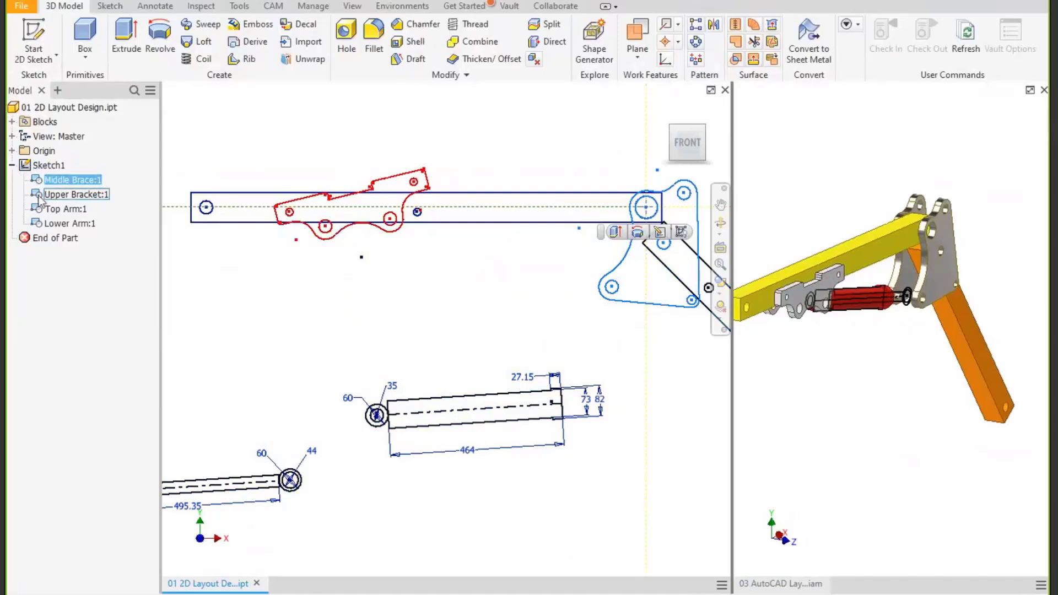
pyautogui.click(40, 195)
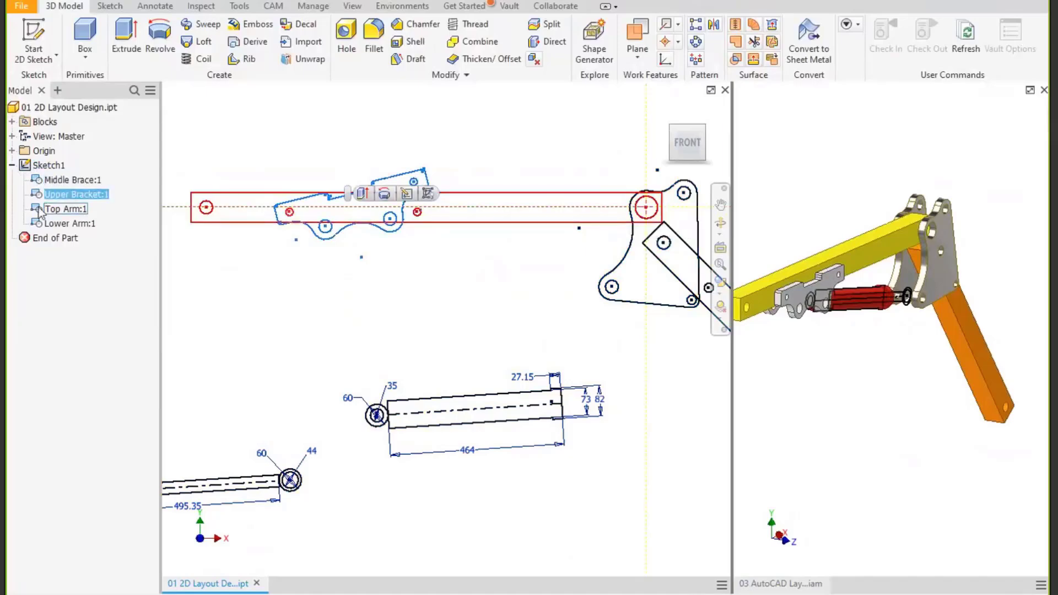
pyautogui.click(40, 209)
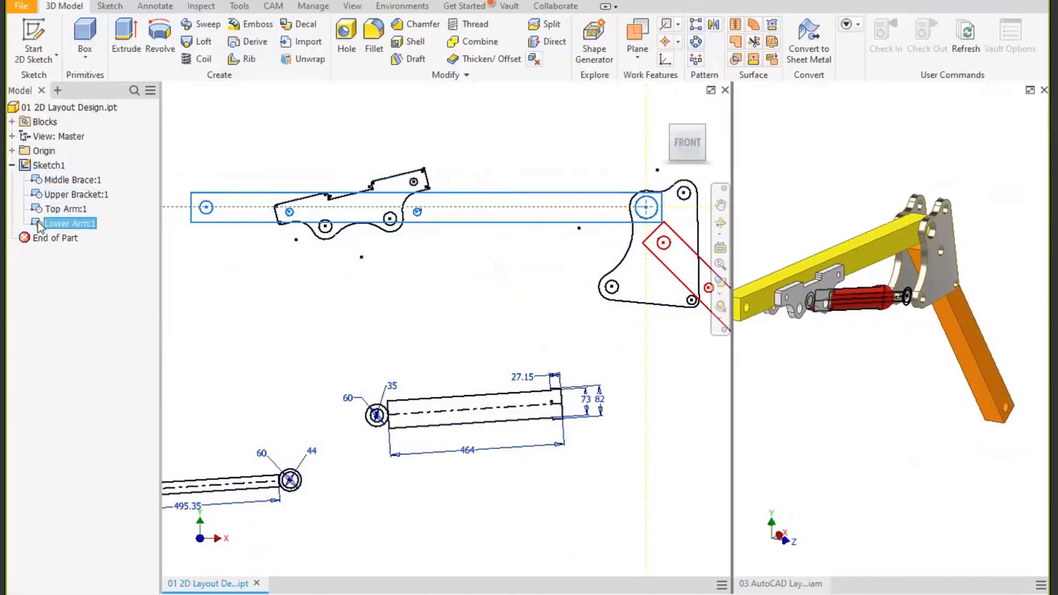
pyautogui.click(39, 223)
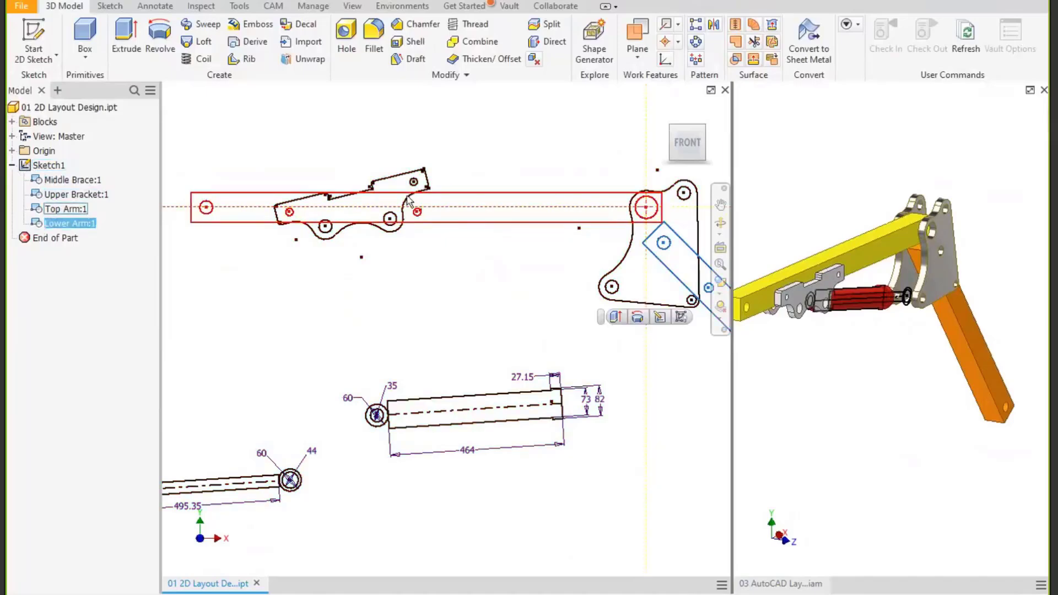
# Open Sketch1 of the 2D layout part for editing.
pyautogui.moveTo(419, 190)
pyautogui.mouseDown()
pyautogui.moveTo(370, 130)
pyautogui.moveTo(417, 202)
pyautogui.mouseUp()
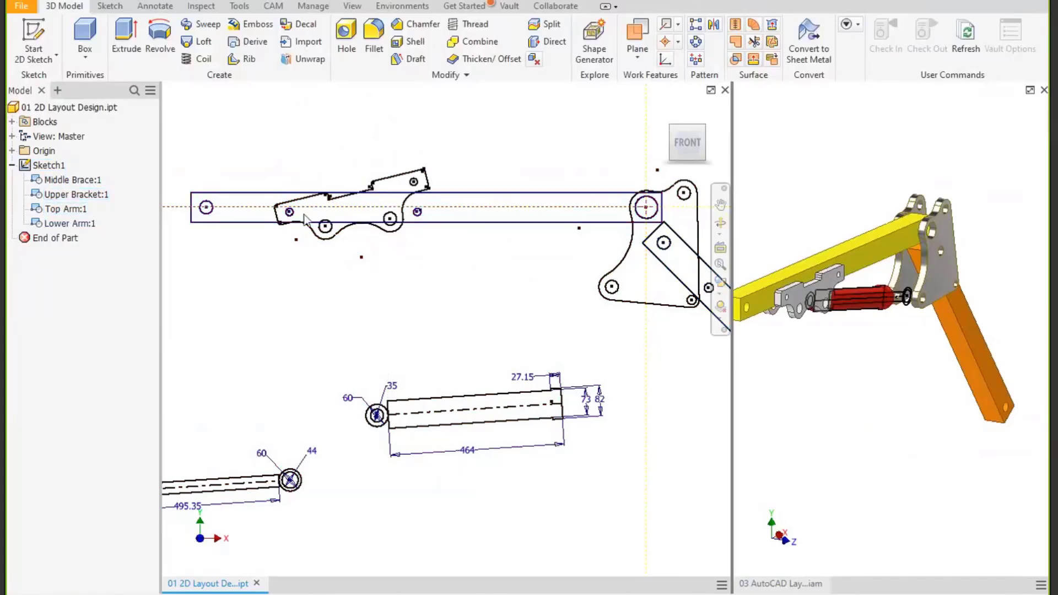
pyautogui.moveTo(298, 221)
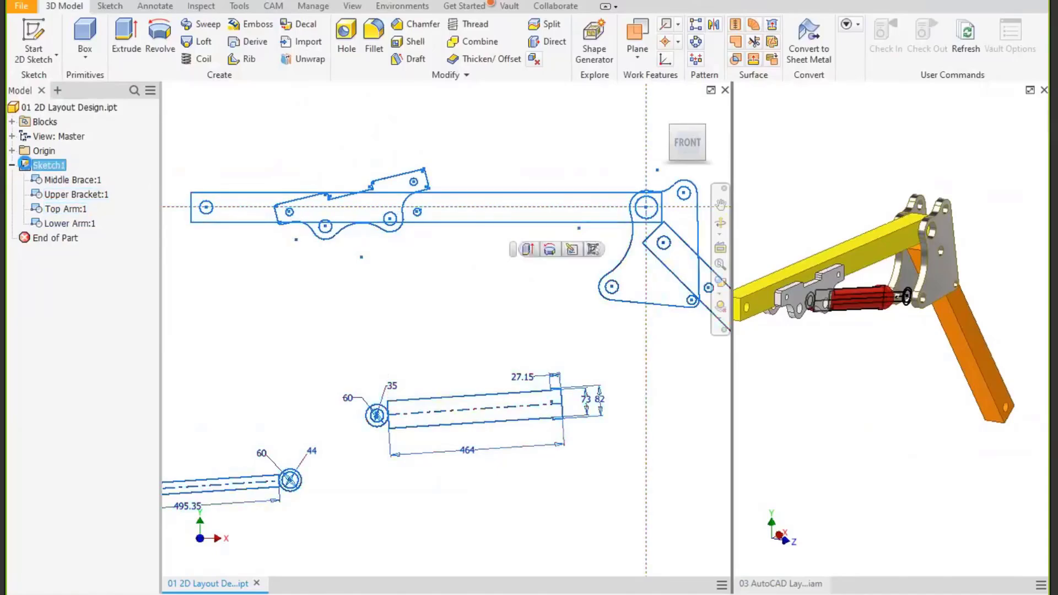
pyautogui.doubleClick(26, 167)
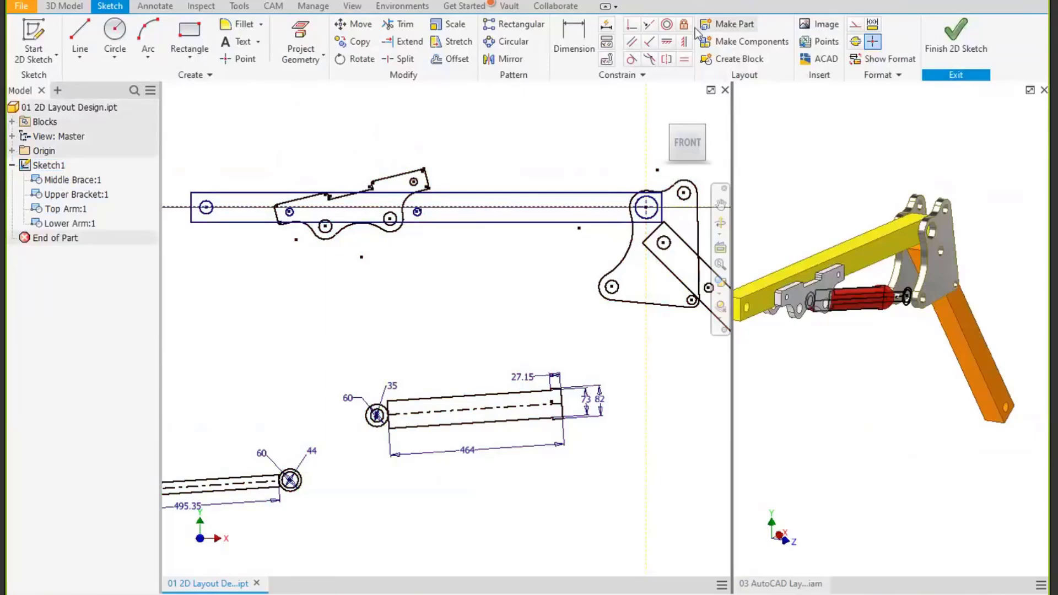
# Constrain the Upper Bracket's remaining upper hole centre coincident with the matching hole centre on the Top Arm.
pyautogui.click(416, 187)
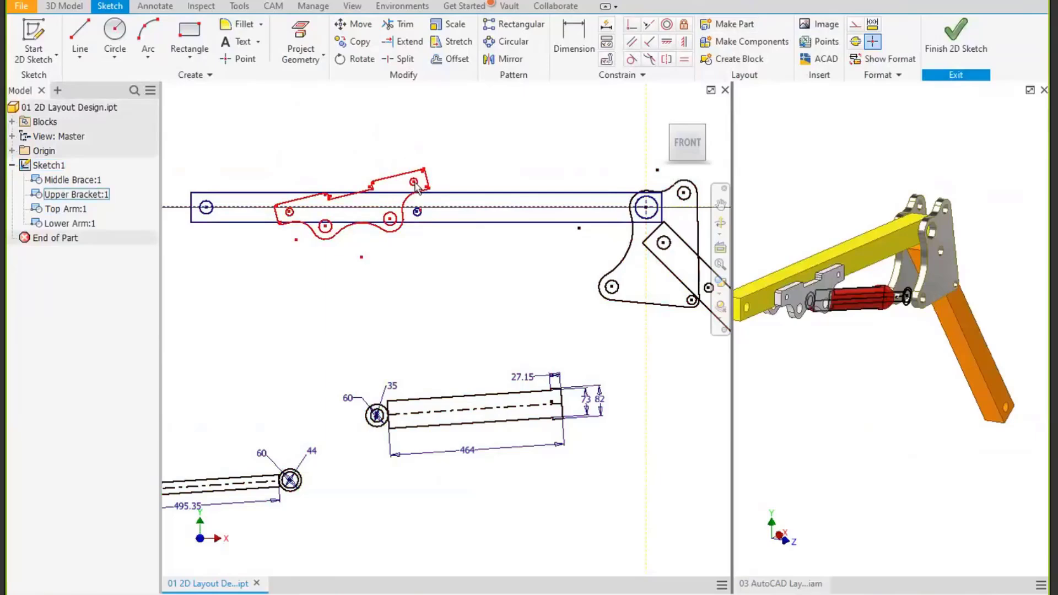
pyautogui.moveTo(414, 182)
pyautogui.mouseDown()
pyautogui.moveTo(383, 149)
pyautogui.moveTo(415, 185)
pyautogui.mouseUp()
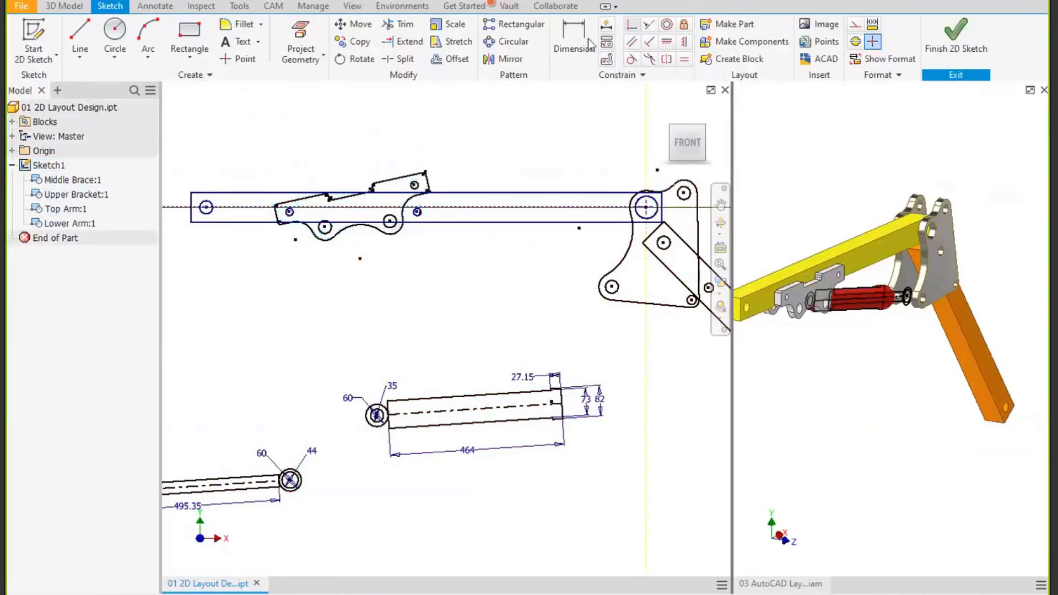
pyautogui.click(632, 26)
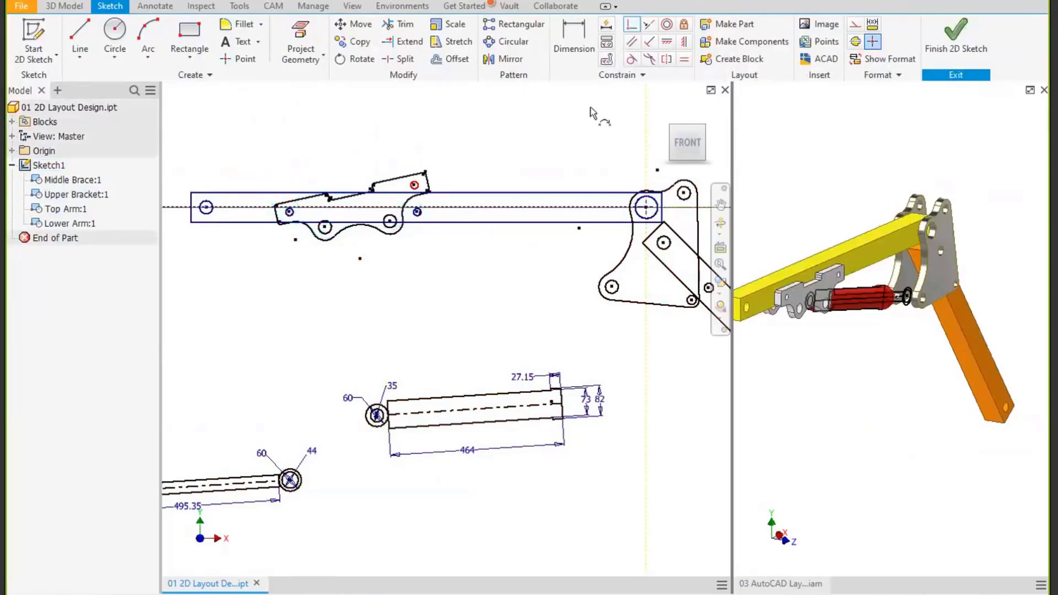
pyautogui.click(658, 33)
pyautogui.click(417, 213)
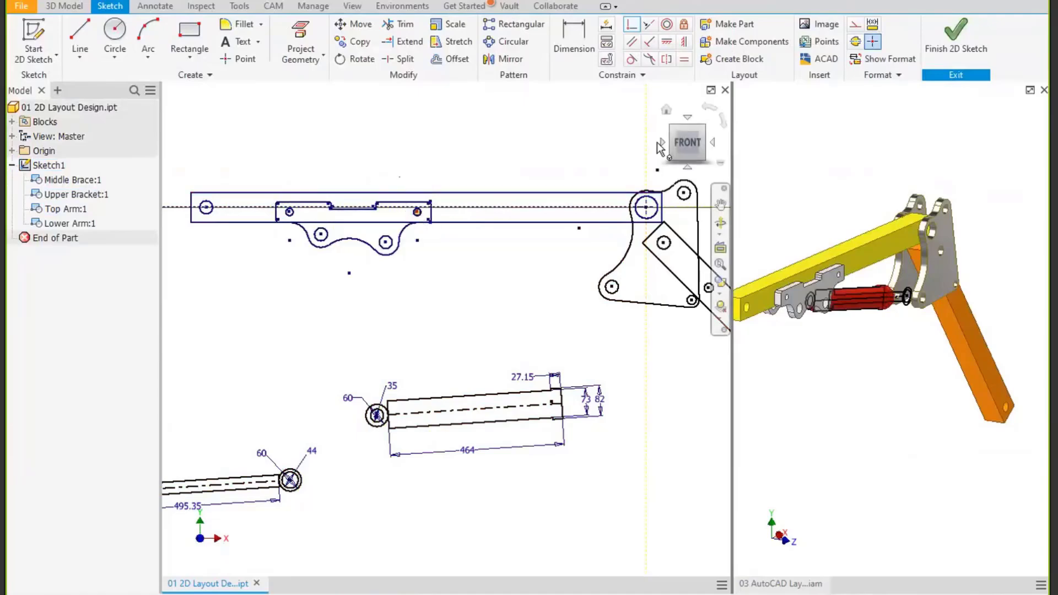
pyautogui.press('Escape')
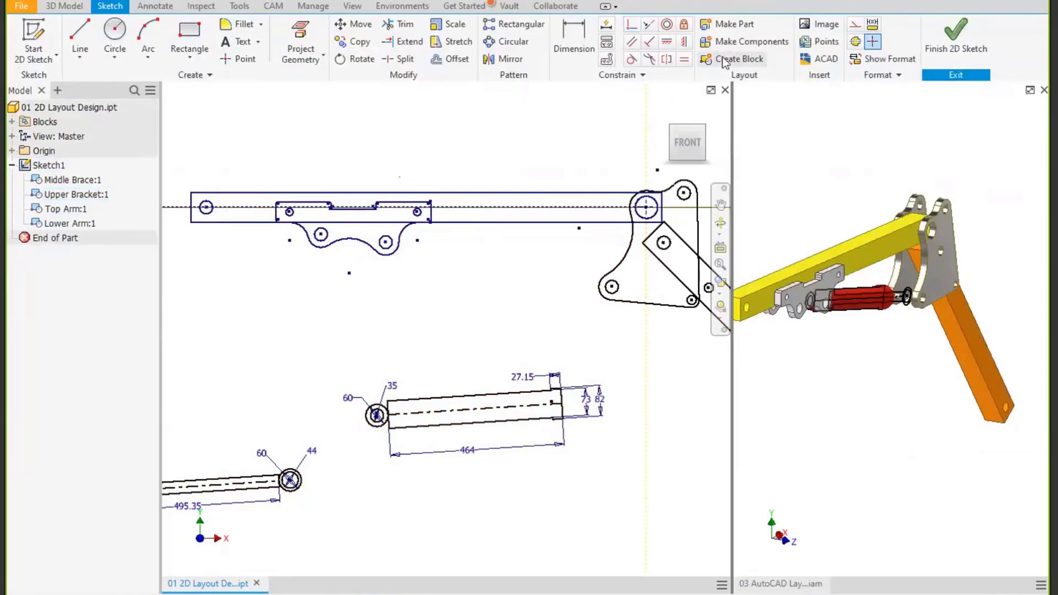
# Swing the Middle Brace slightly and make its lower-right hole centre coincident with the adjacent Lower Arm hole centre.
pyautogui.moveTo(671, 313); pyautogui.dragTo(599, 299, button='middle')
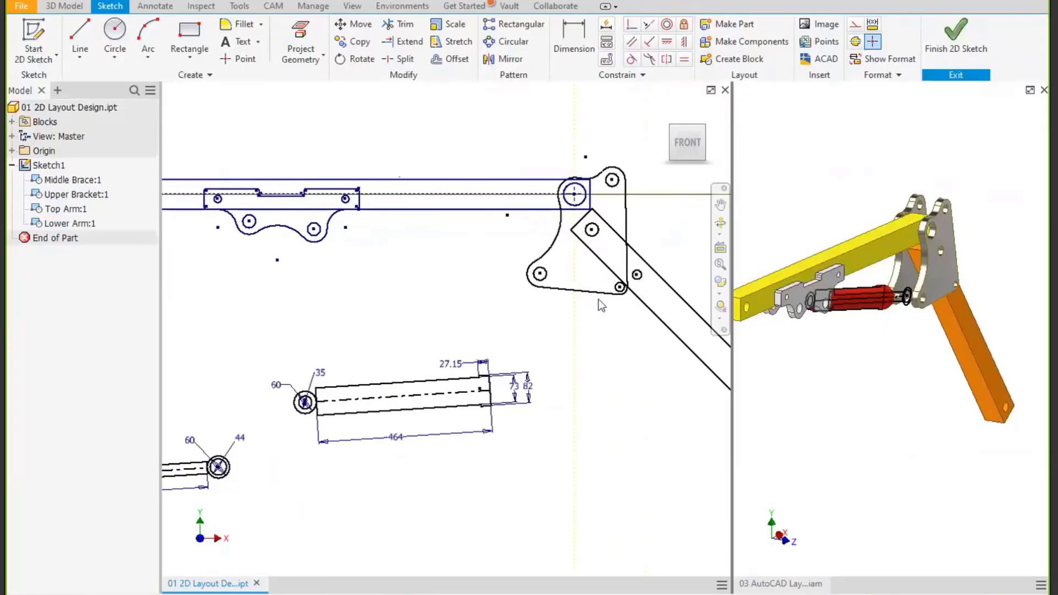
pyautogui.click(540, 277)
pyautogui.moveTo(541, 277)
pyautogui.mouseDown()
pyautogui.moveTo(522, 281)
pyautogui.moveTo(562, 279)
pyautogui.moveTo(494, 259)
pyautogui.moveTo(561, 279)
pyautogui.mouseUp()
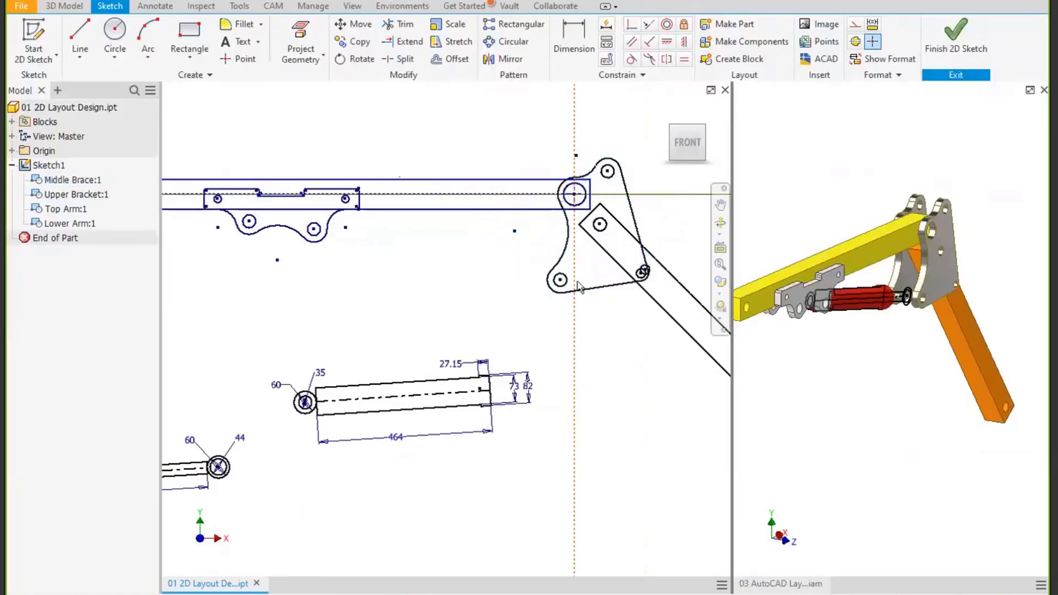
pyautogui.click(632, 26)
pyautogui.scroll(3, 645, 293)
pyautogui.click(648, 247)
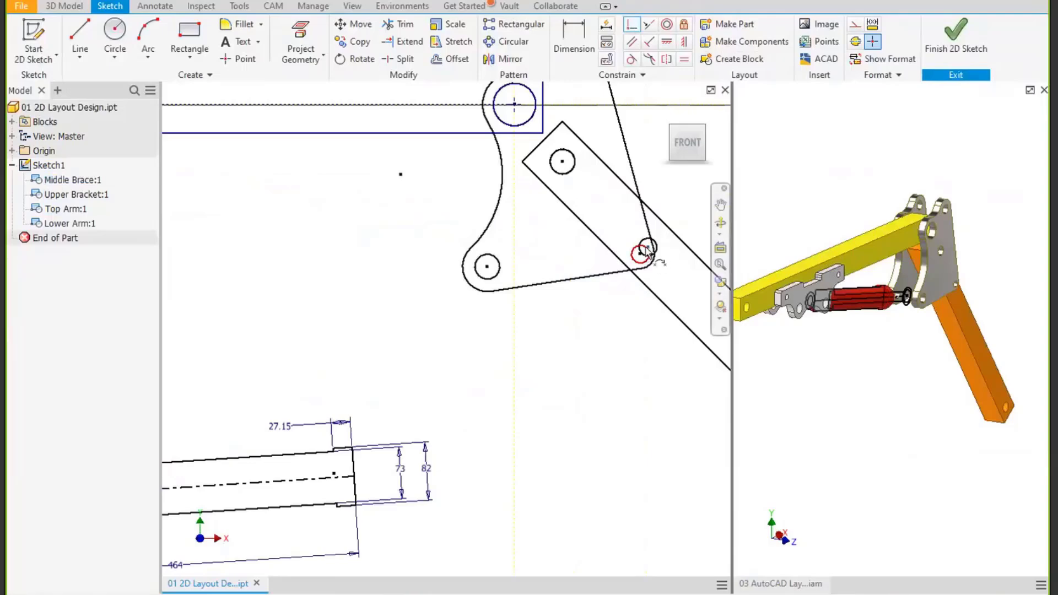
pyautogui.click(640, 254)
pyautogui.click(639, 255)
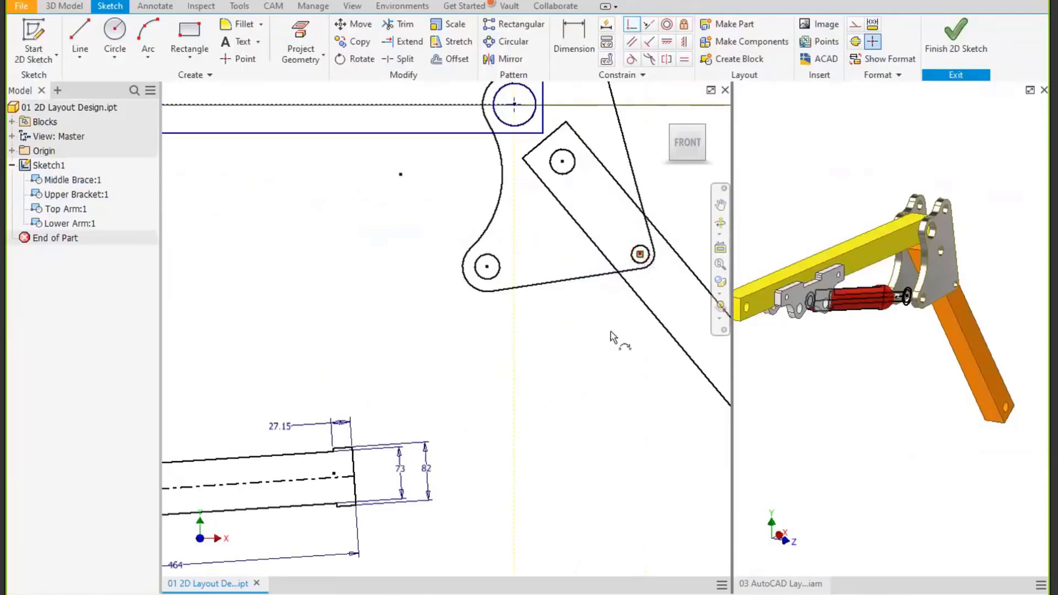
pyautogui.scroll(-5, 611, 327)
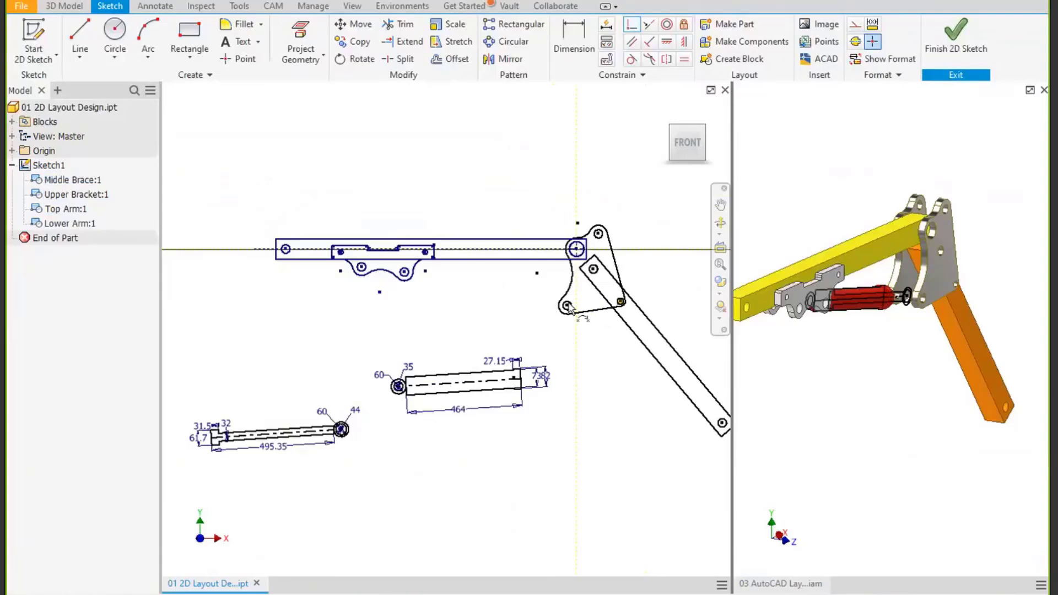
pyautogui.click(566, 305)
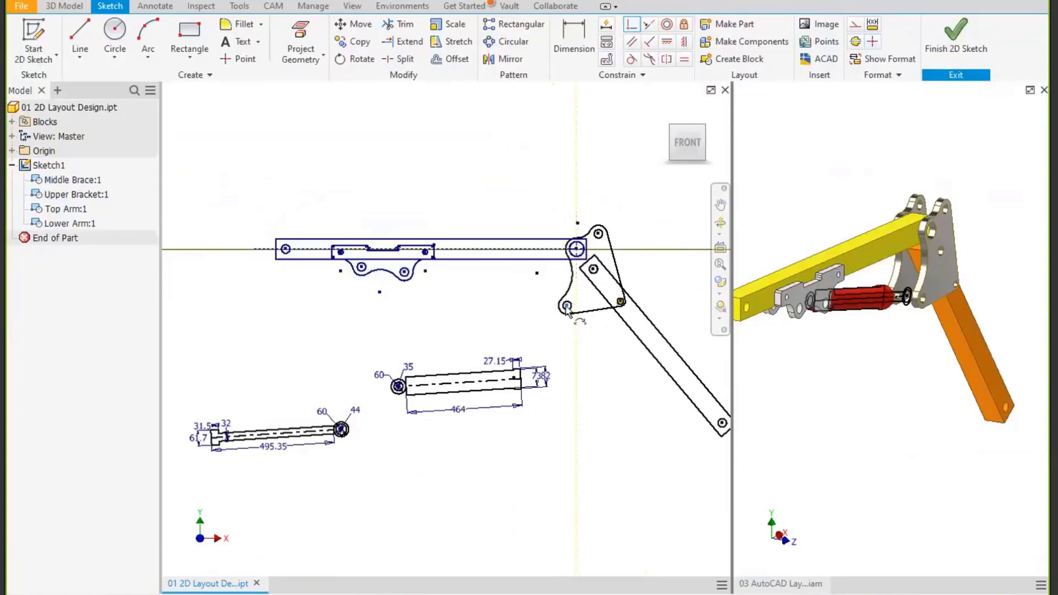
pyautogui.click(567, 306)
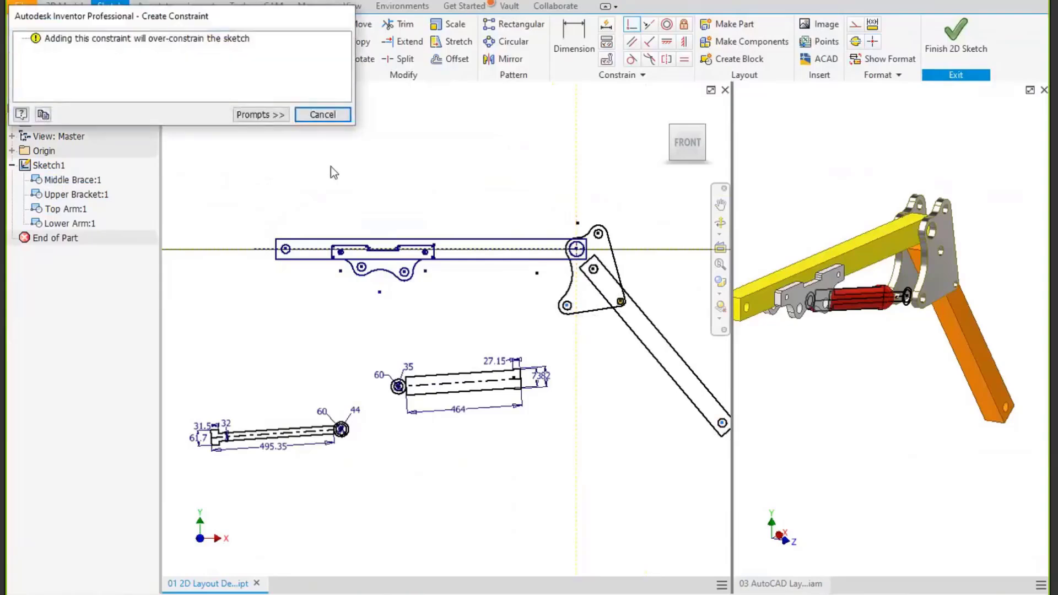
pyautogui.click(322, 116)
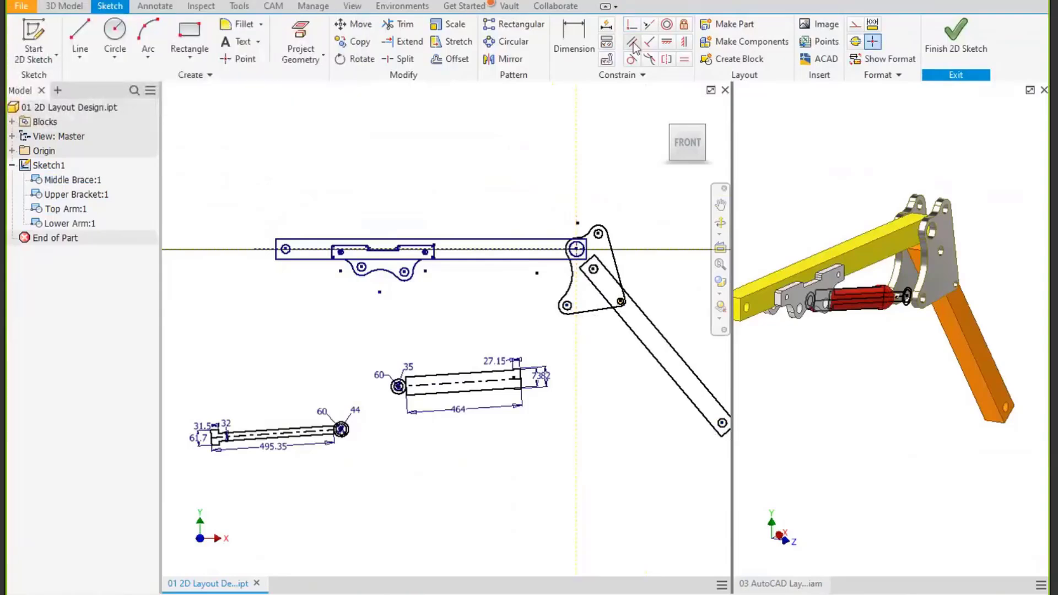
# Swing the free end of the Lower Arm to test how the arm and Middle Brace move together.
pyautogui.moveTo(673, 415); pyautogui.dragTo(584, 318, button='middle')
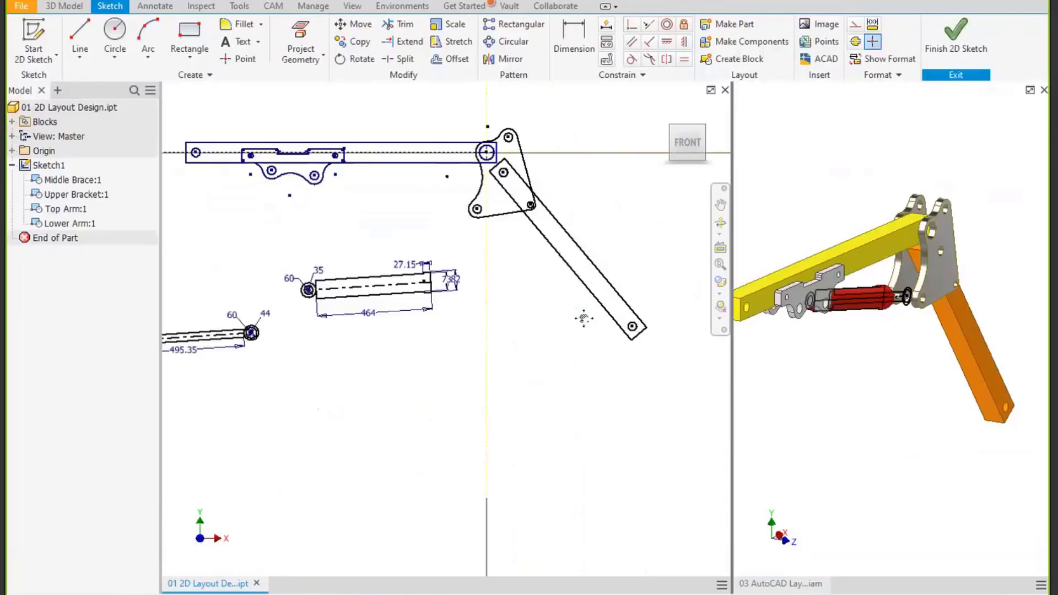
pyautogui.click(635, 324)
pyautogui.click(632, 325)
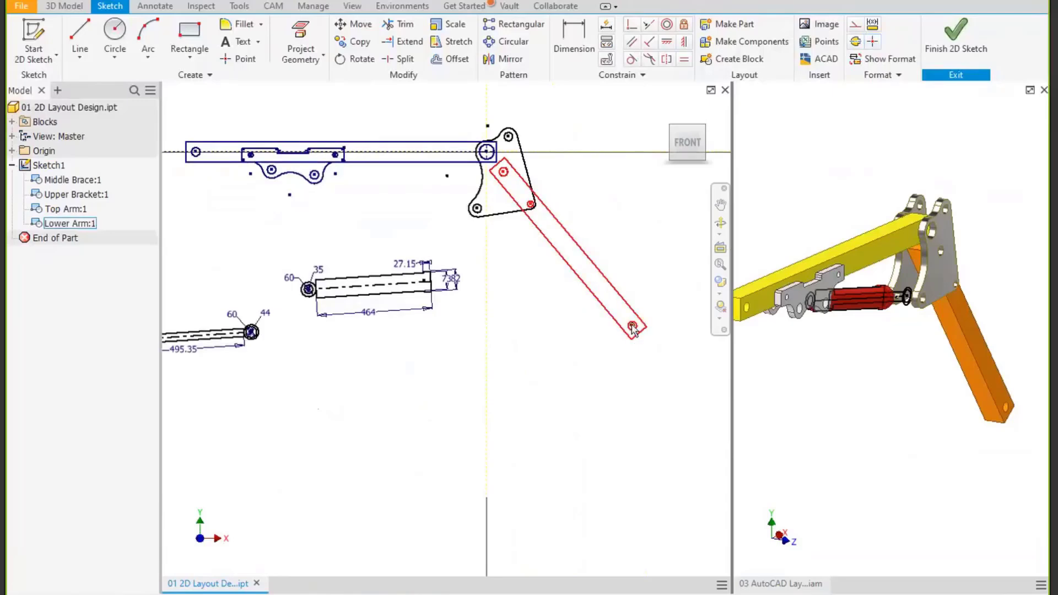
pyautogui.moveTo(633, 325); pyautogui.dragTo(600, 334)
# Create a sketch block named Cylinder Housing from the 464 mm cylinder barrel geometry.
pyautogui.moveTo(338, 213)
pyautogui.mouseDown(button='middle')
pyautogui.moveTo(419, 249)
pyautogui.moveTo(435, 276)
pyautogui.mouseUp(button='middle')
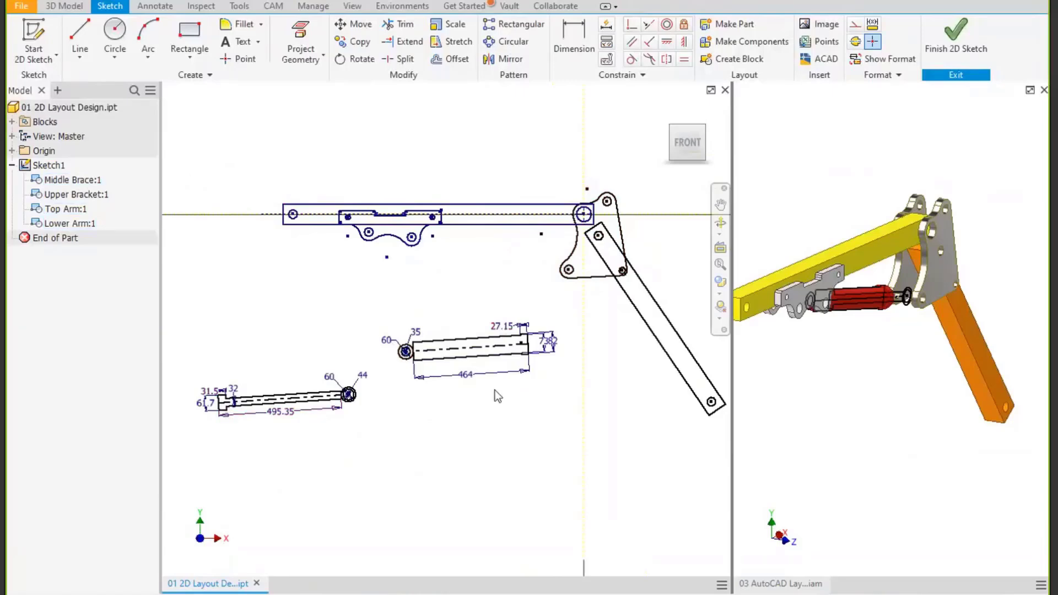
pyautogui.click(732, 61)
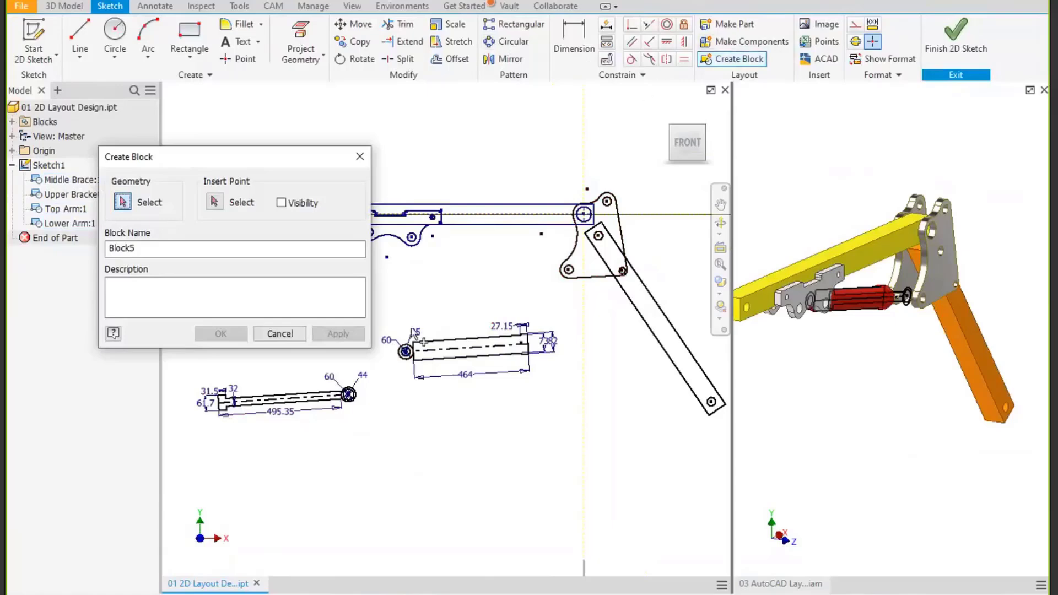
pyautogui.moveTo(381, 298); pyautogui.dragTo(581, 408)
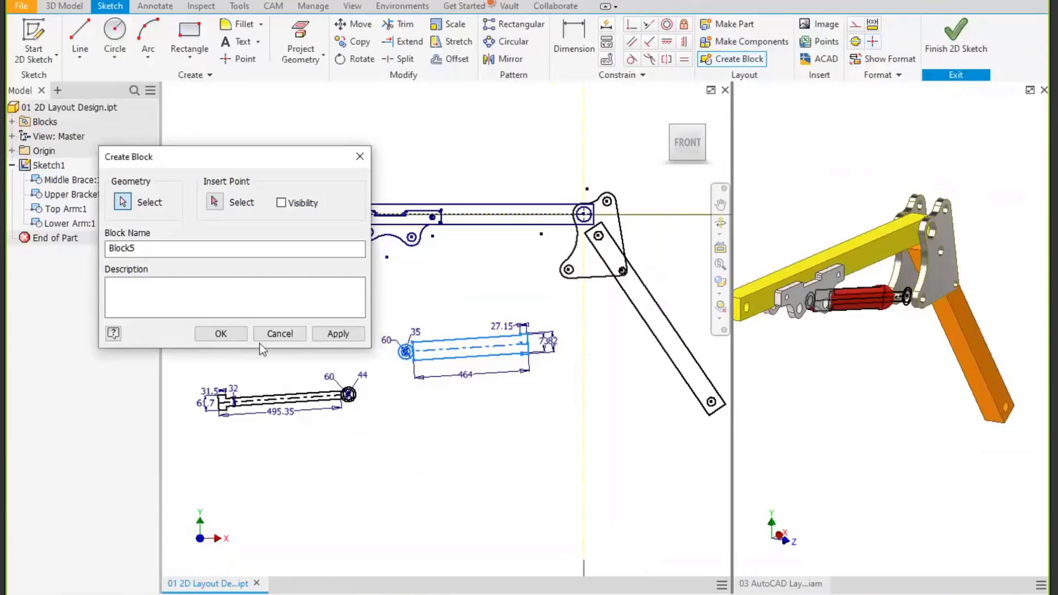
pyautogui.doubleClick(147, 246)
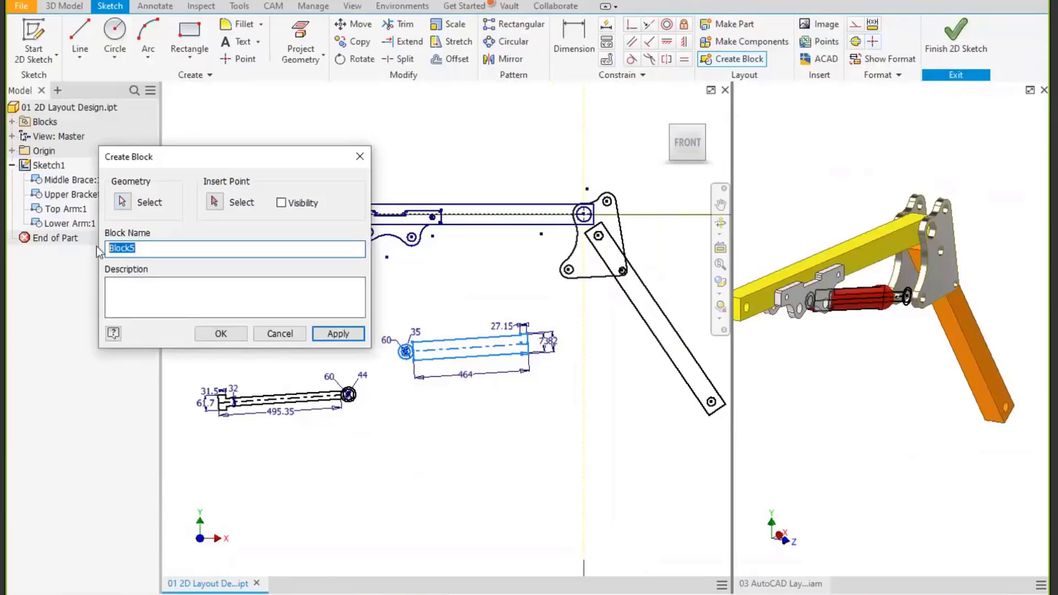
pyautogui.write('Cylinder Housing')
pyautogui.click(127, 281)
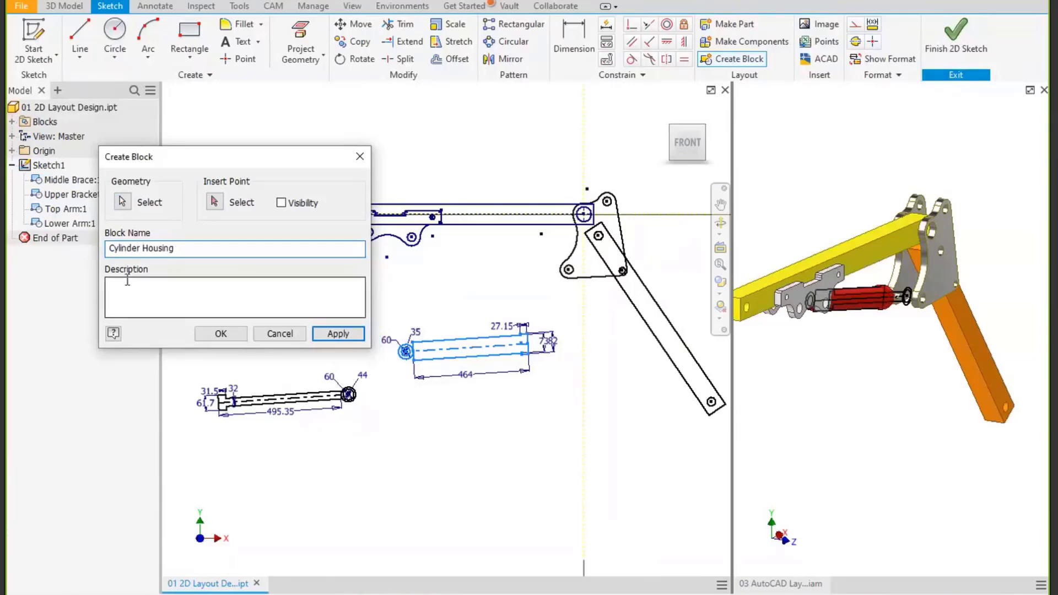
pyautogui.click(338, 334)
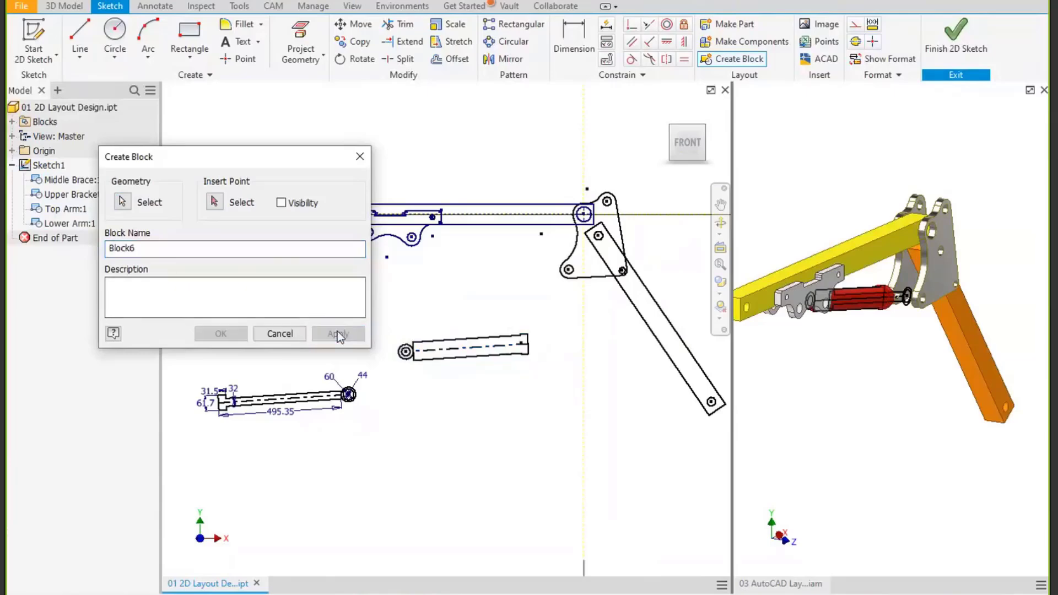
# Create a sketch block named Cylinder Piston from the 495.35 mm piston rod geometry.
pyautogui.moveTo(186, 429); pyautogui.dragTo(380, 371)
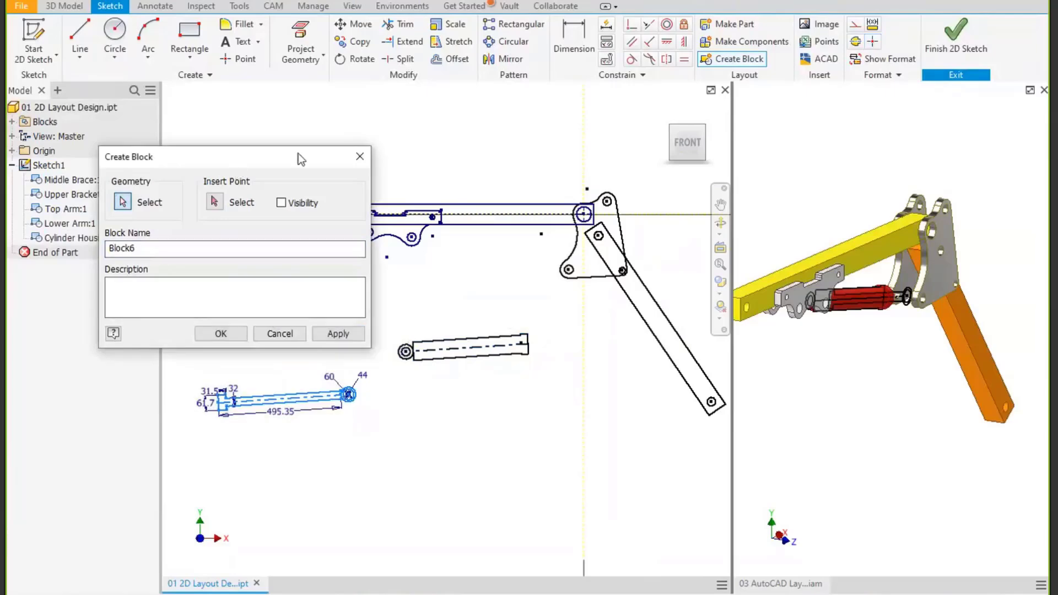
pyautogui.moveTo(298, 154); pyautogui.dragTo(381, 143)
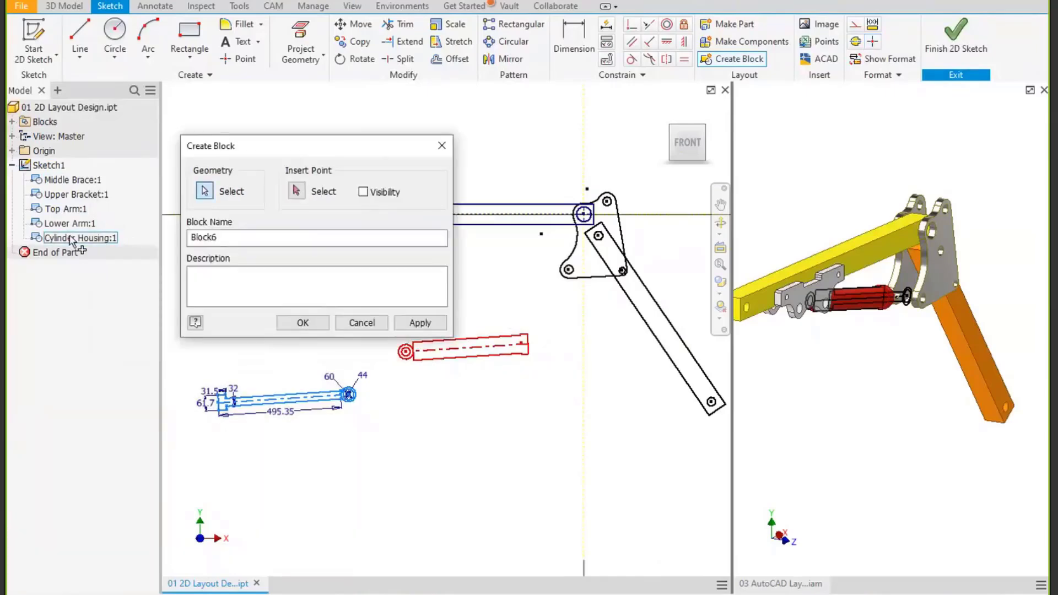
pyautogui.click(231, 240)
pyautogui.doubleClick(230, 243)
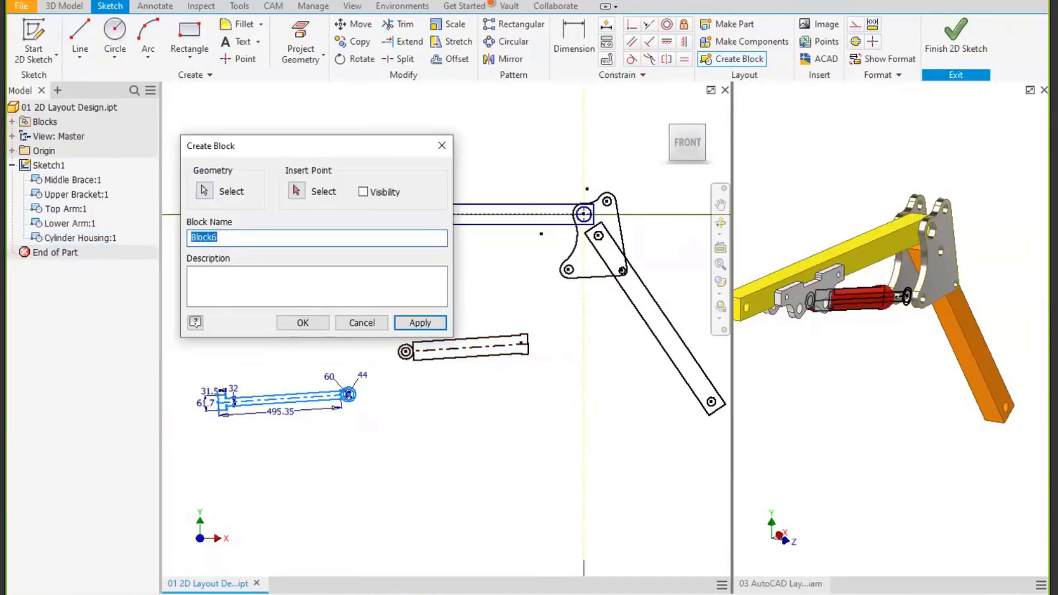
pyautogui.write('Cylinder Piston')
pyautogui.click(303, 323)
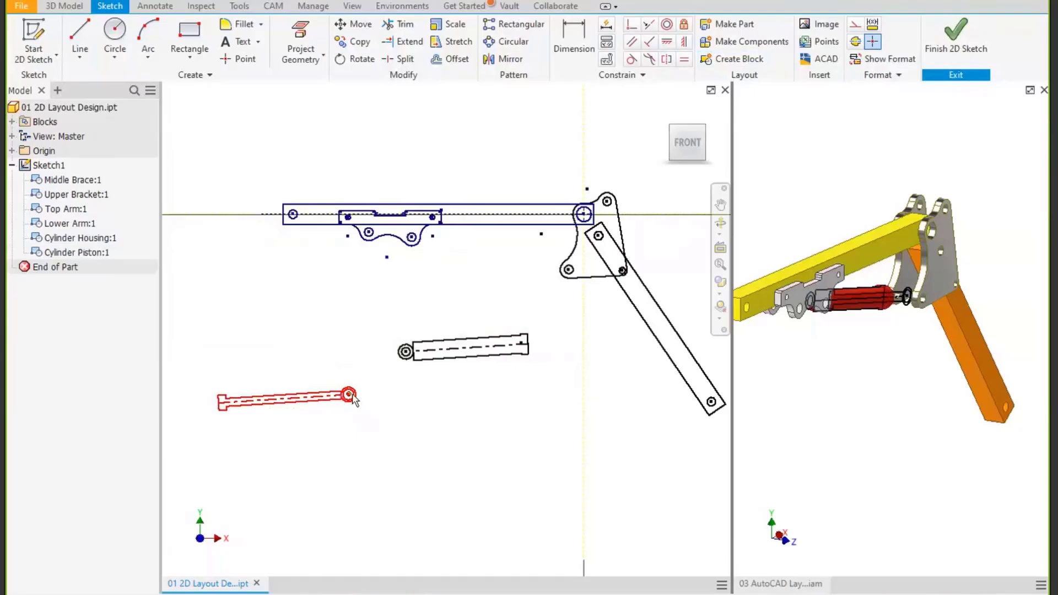
# Move the Cylinder Piston and Cylinder Housing blocks up close beneath the Upper Bracket.
pyautogui.click(348, 393)
pyautogui.moveTo(347, 393); pyautogui.dragTo(372, 342)
pyautogui.click(322, 343)
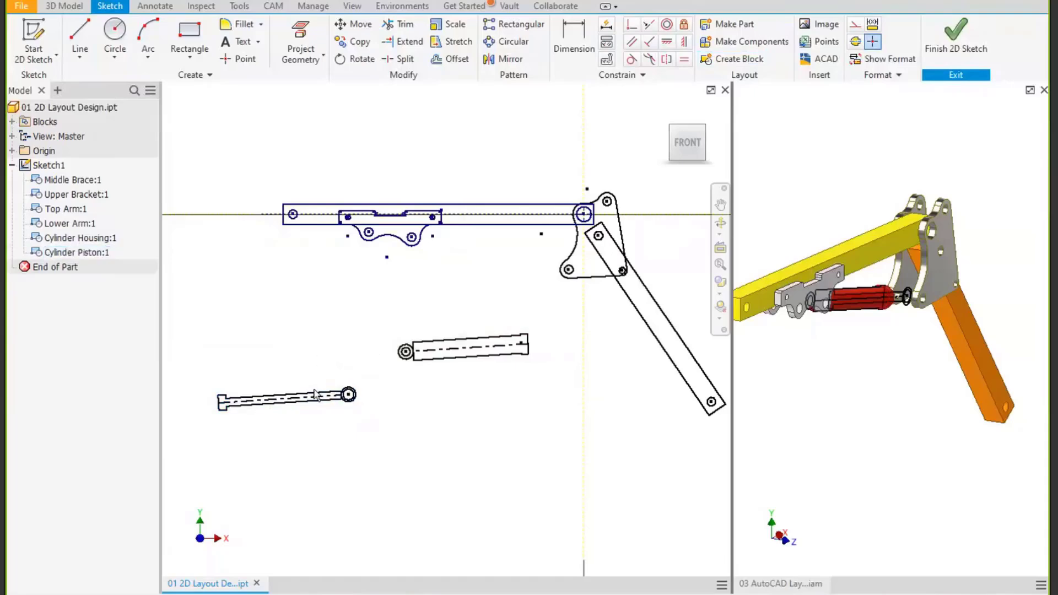
pyautogui.moveTo(313, 389); pyautogui.dragTo(433, 309)
pyautogui.moveTo(466, 350); pyautogui.dragTo(460, 274)
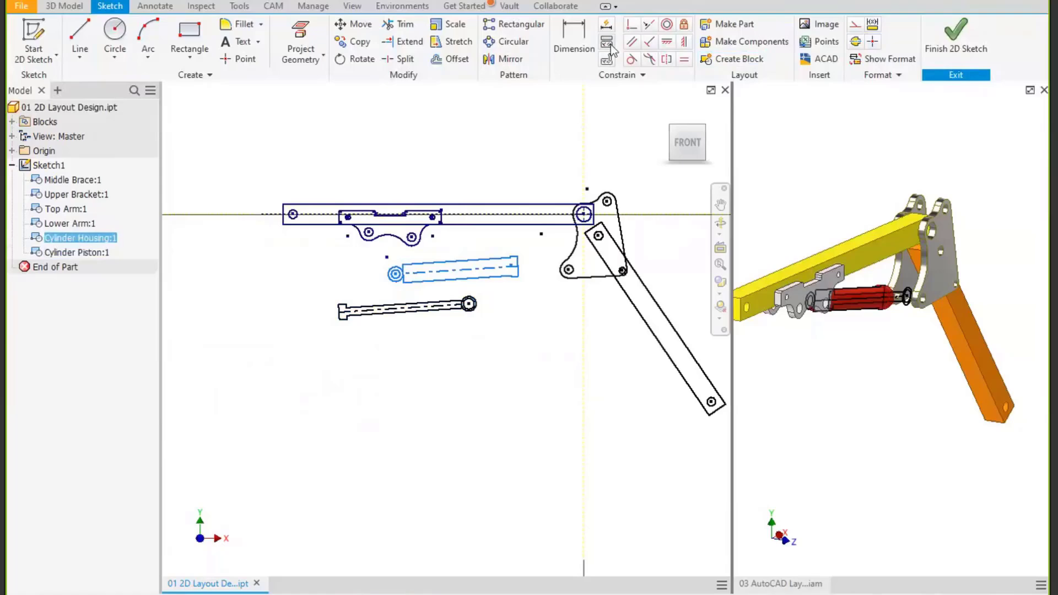
# Make the Cylinder Housing's eye centre coincident with the Upper Bracket's lower hole nearest the brace, and swing the housing downward.
pyautogui.click(633, 25)
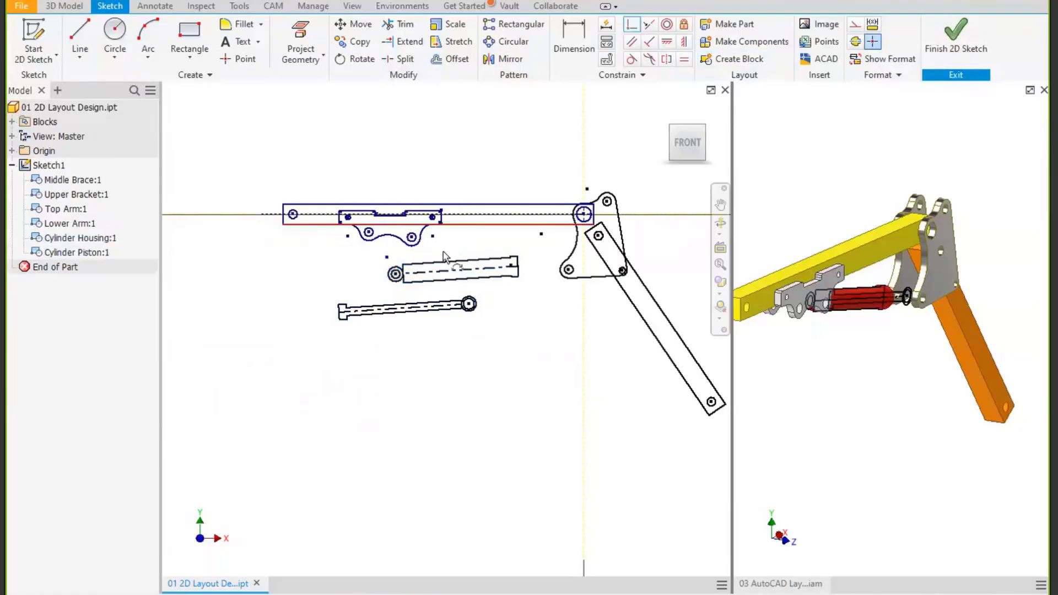
pyautogui.scroll(-3, 443, 251)
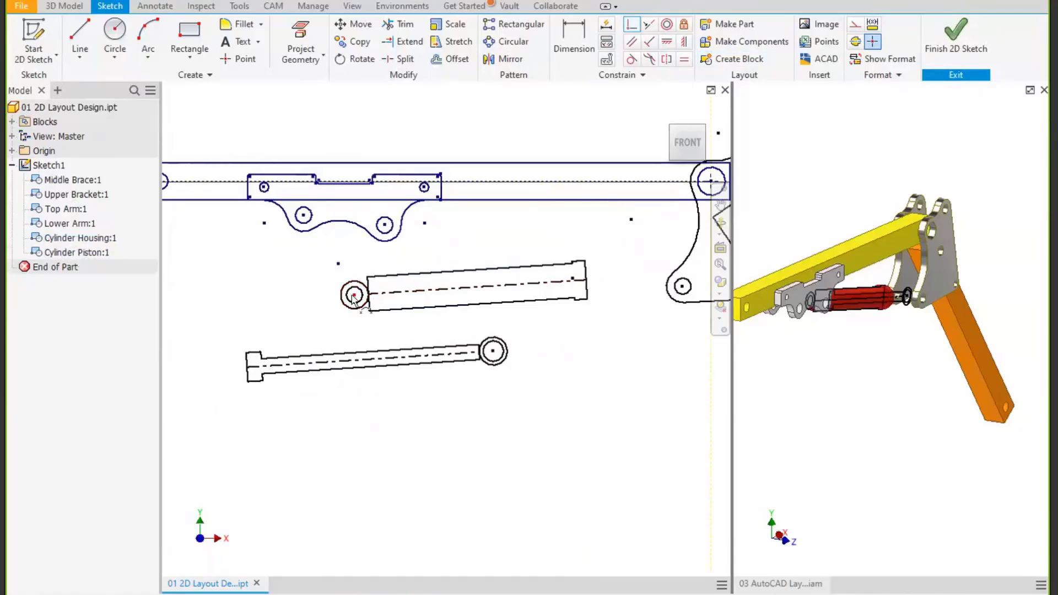
pyautogui.moveTo(354, 296); pyautogui.dragTo(384, 225)
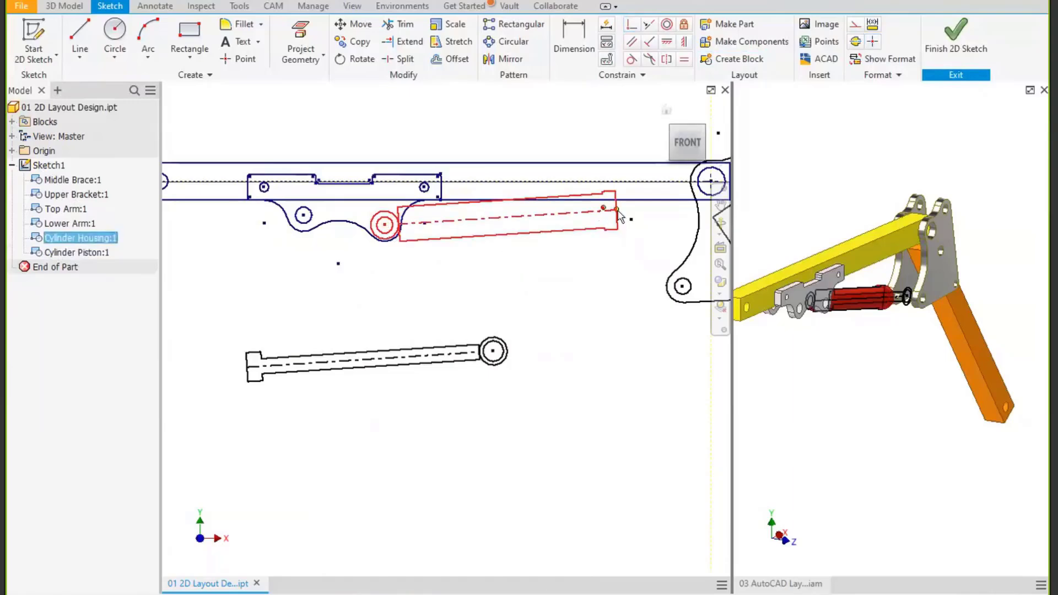
pyautogui.moveTo(632, 220); pyautogui.dragTo(592, 321)
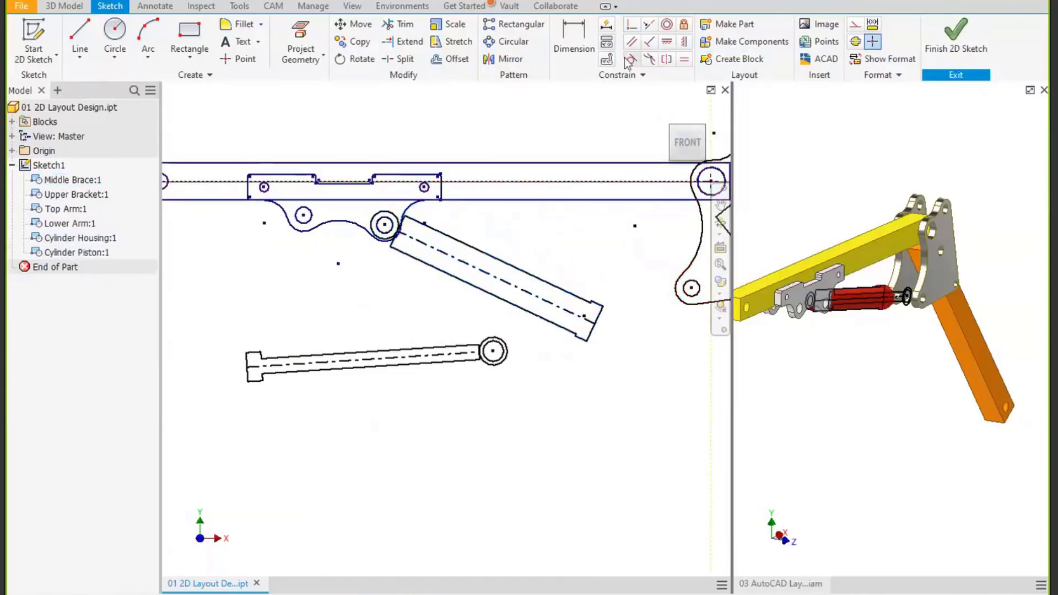
# Make the Cylinder Piston's centreline collinear with the Cylinder Housing's, slide the piston inside the housing and swing the cylinder downward.
pyautogui.click(648, 27)
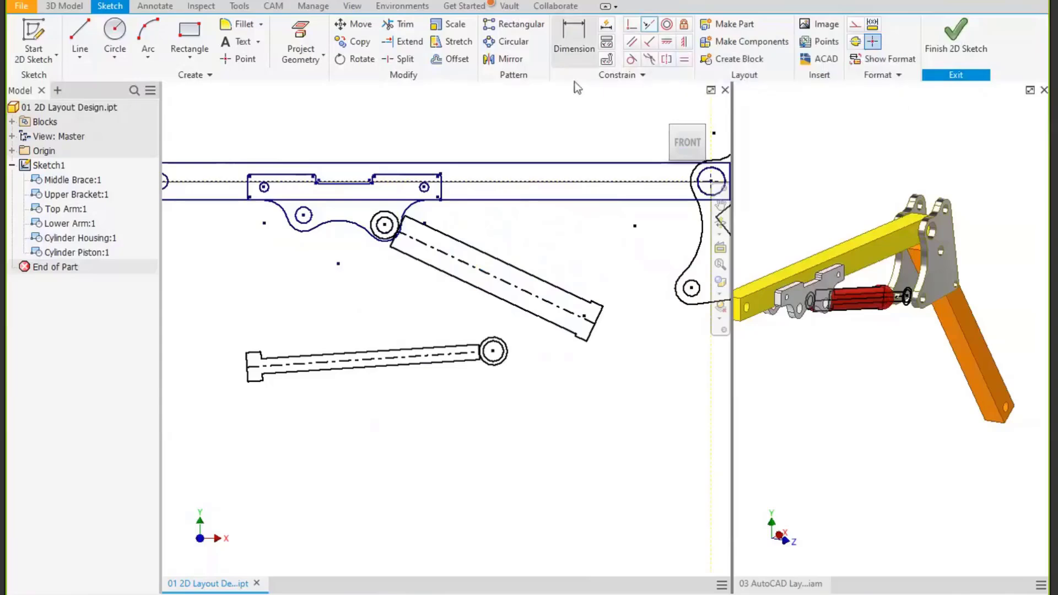
pyautogui.click(379, 363)
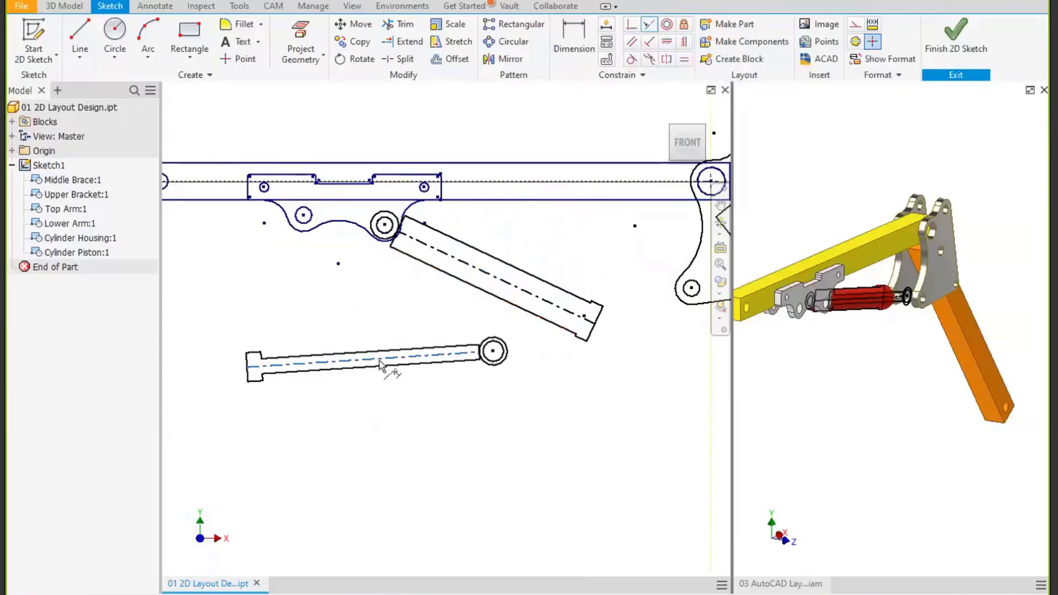
pyautogui.click(506, 300)
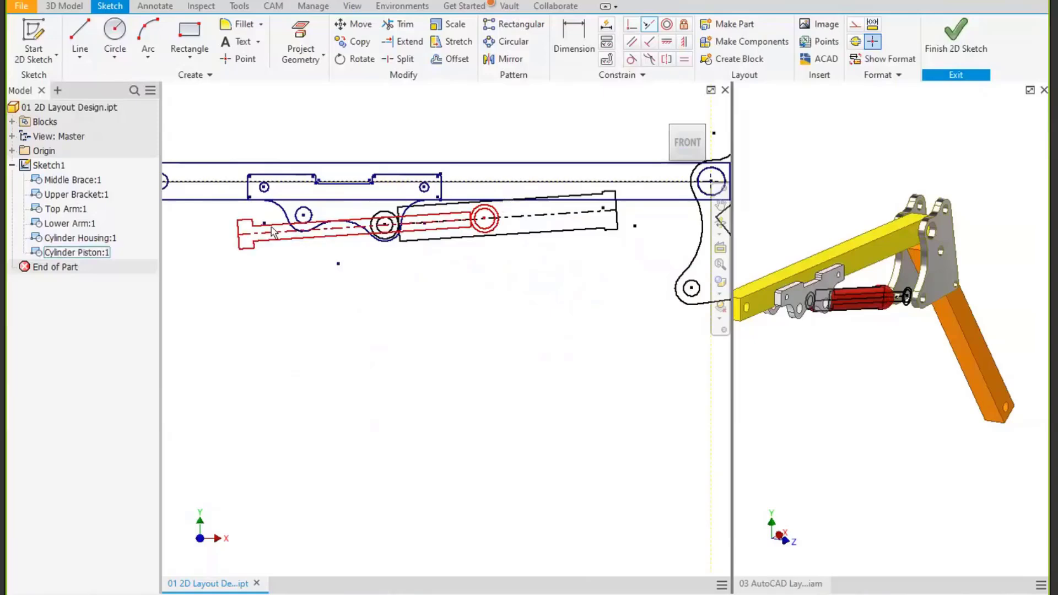
pyautogui.moveTo(275, 238); pyautogui.dragTo(542, 233)
pyautogui.moveTo(604, 229); pyautogui.dragTo(559, 381)
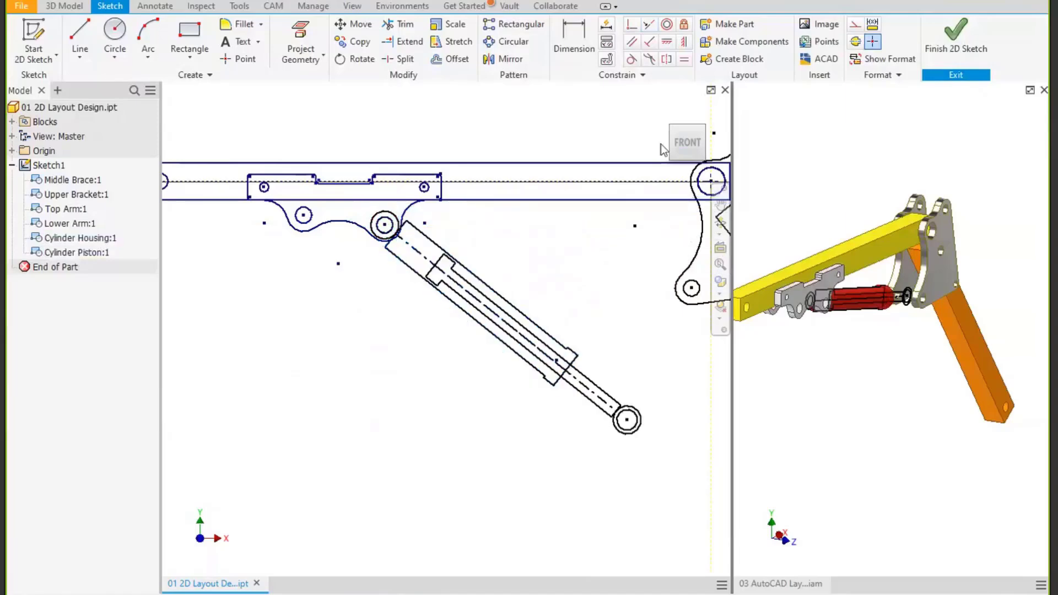
# Make the Cylinder Piston's eye centre coincident with the Middle Brace's lower hole, and test-swing the Lower Arm, undoing that movement.
pyautogui.click(632, 24)
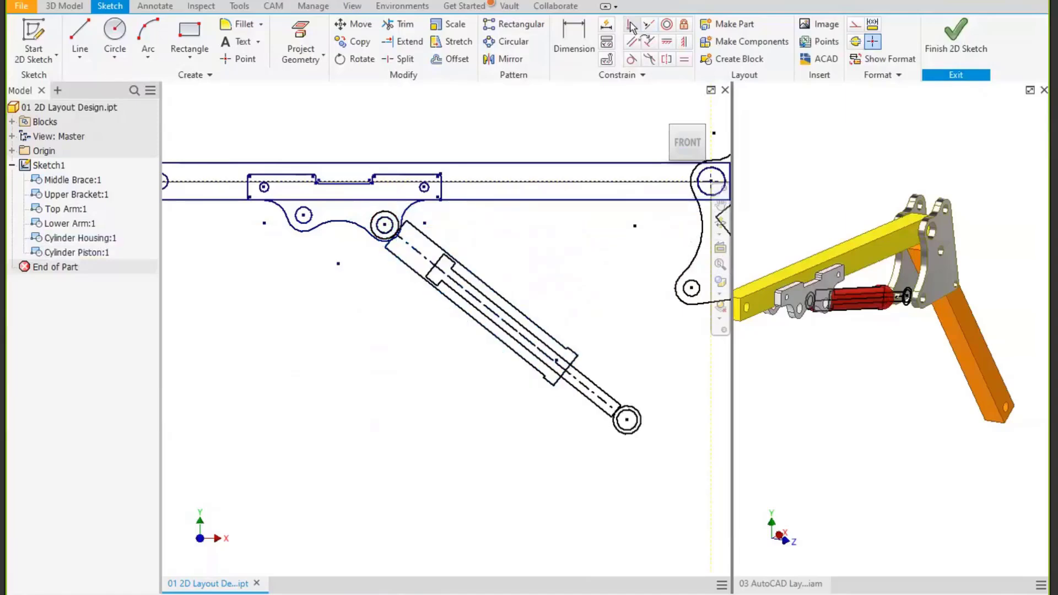
pyautogui.click(627, 421)
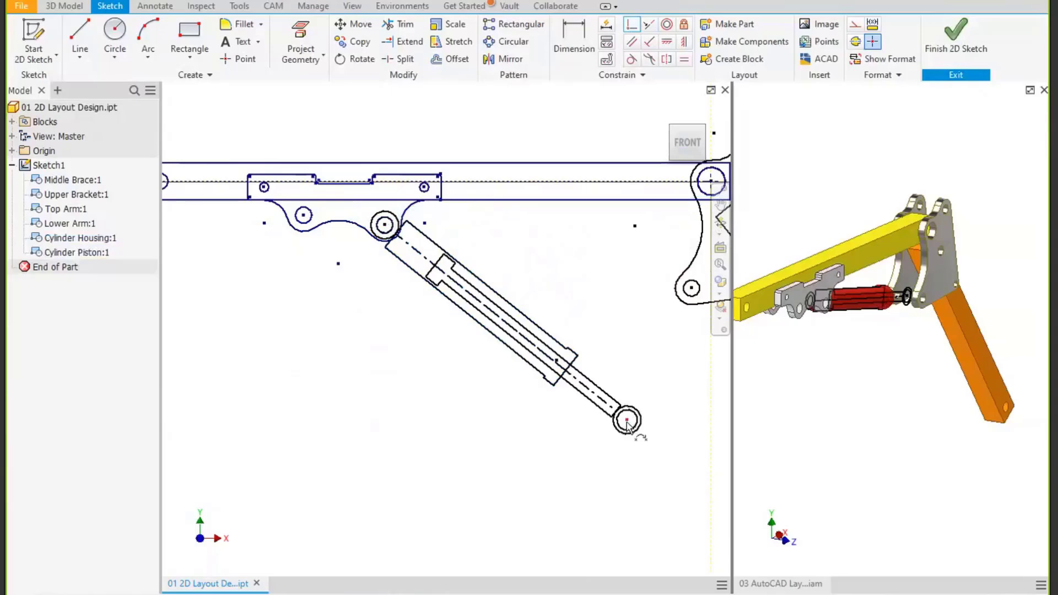
pyautogui.click(692, 290)
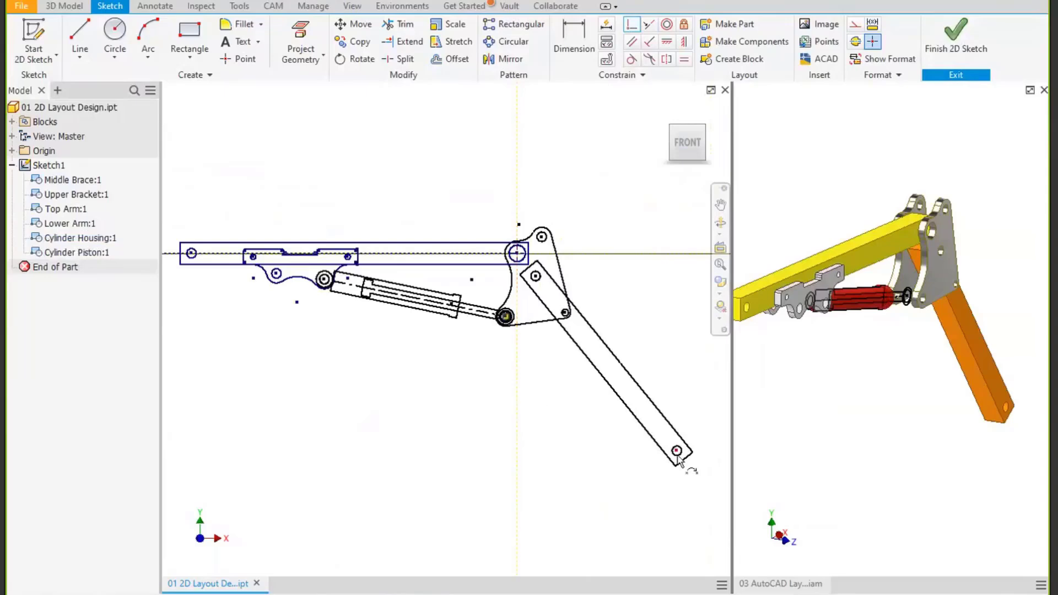
pyautogui.press('Escape')
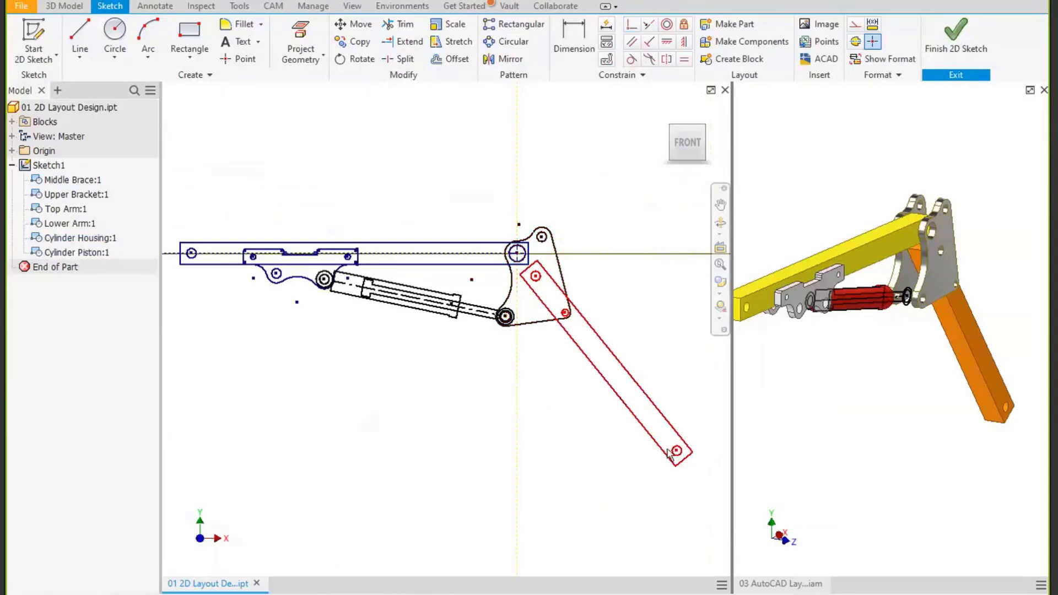
pyautogui.moveTo(678, 458); pyautogui.dragTo(626, 473)
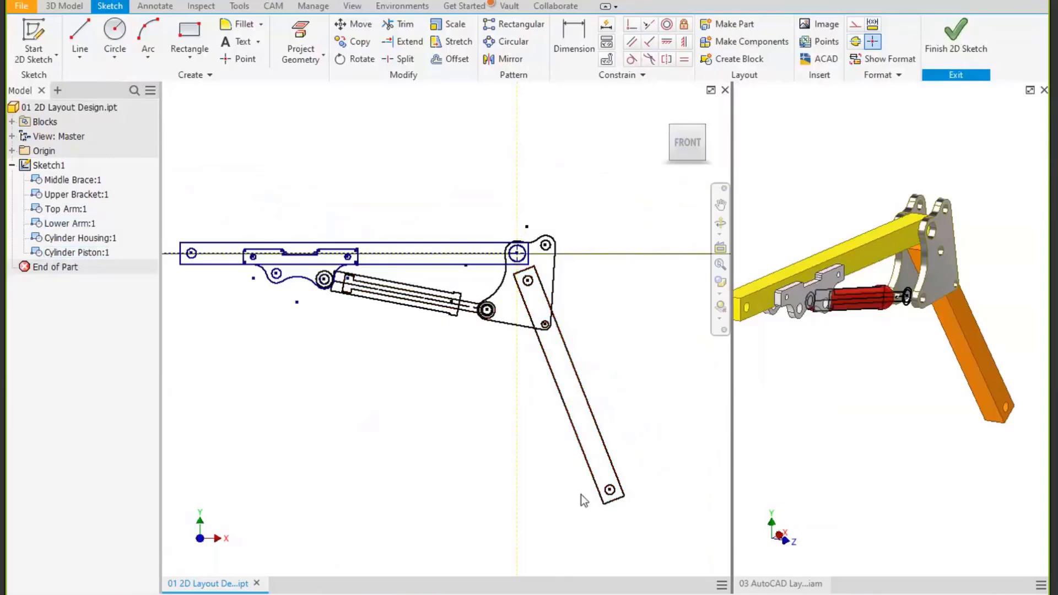
pyautogui.hotkey('ctrl', 'z')
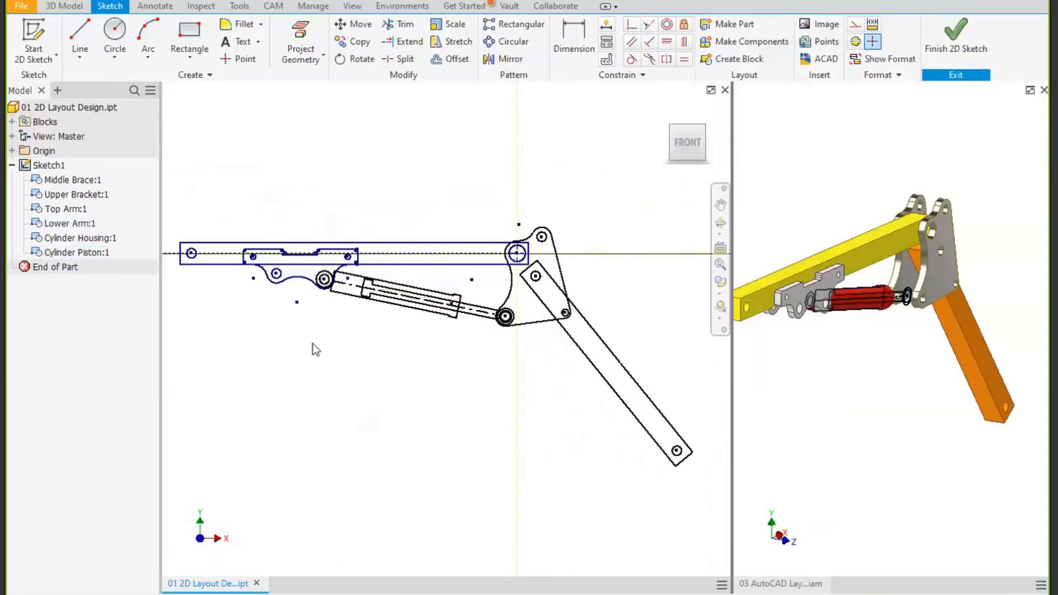
# Create a nested sketch block named Cylinder Assembly from the Cylinder Housing and Cylinder Piston blocks.
pyautogui.click(76, 239)
pyautogui.keyDown('ctrl'); pyautogui.click(75, 255); pyautogui.keyUp('ctrl')
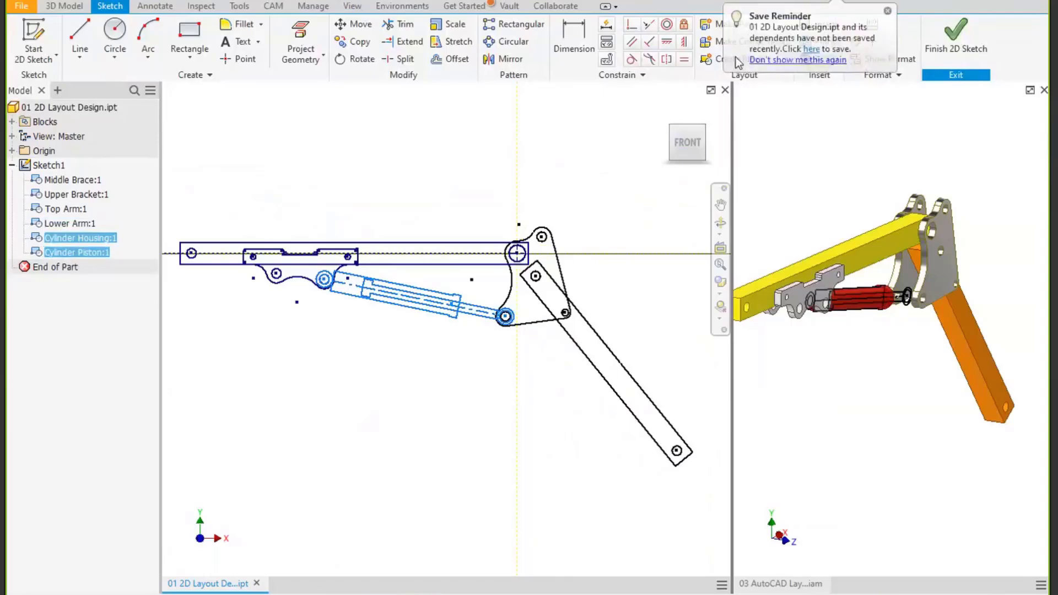
pyautogui.click(708, 58)
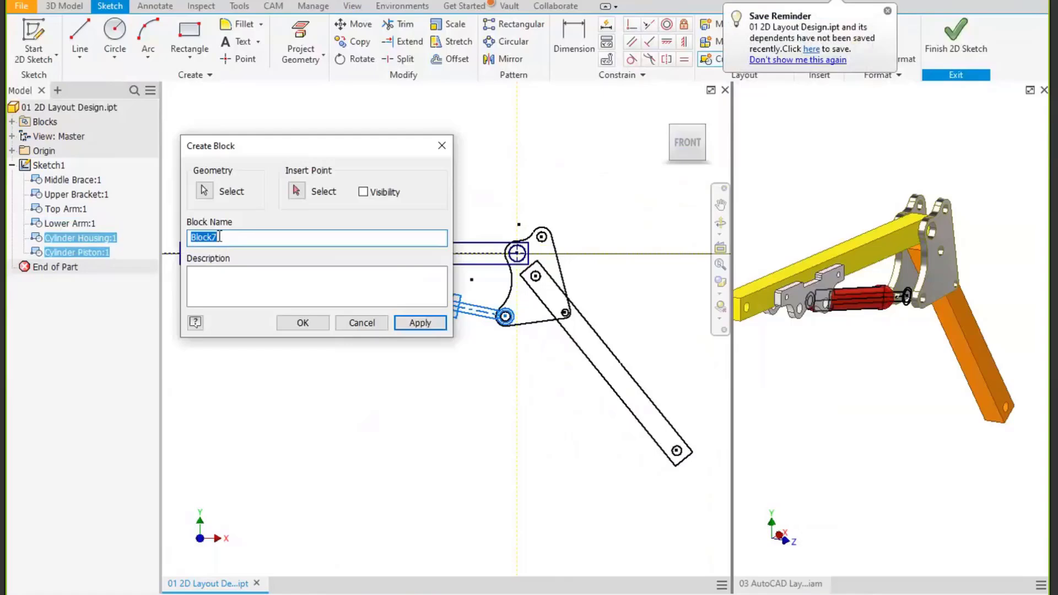
pyautogui.write('Cylinde')
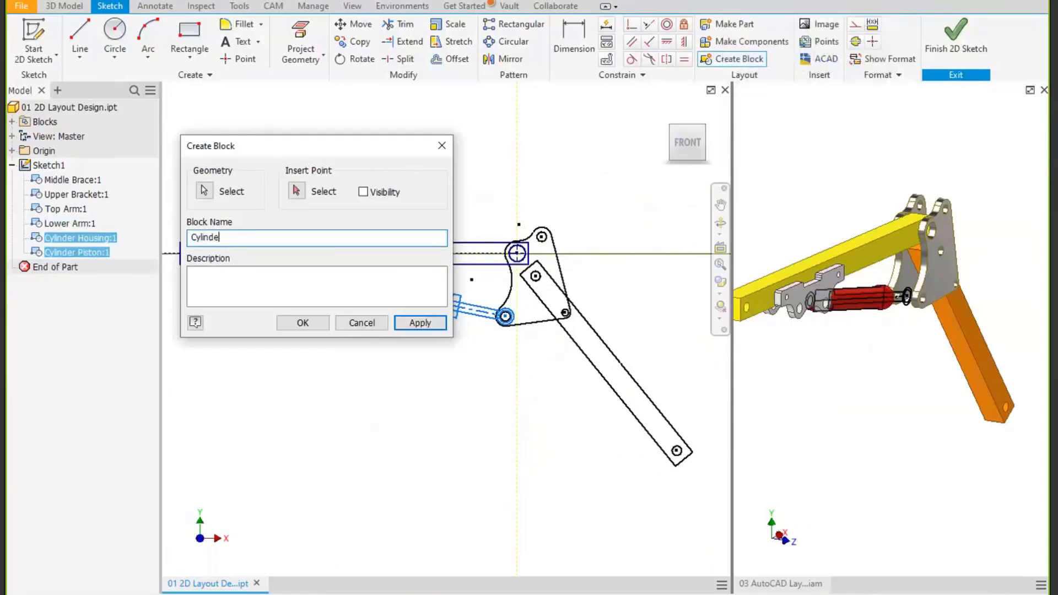
pyautogui.write('r Assembly')
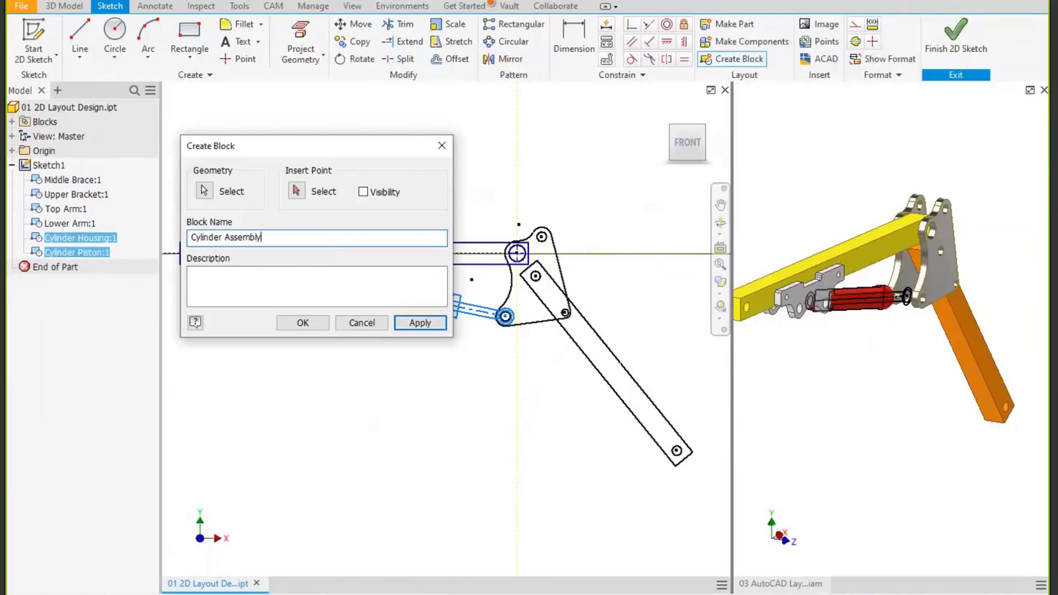
pyautogui.click(401, 325)
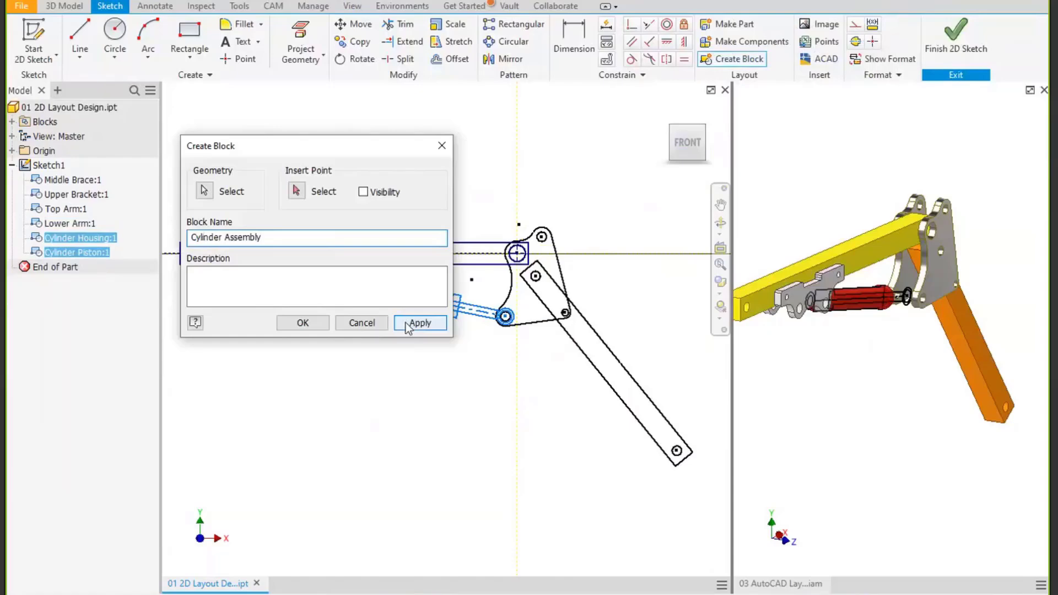
pyautogui.click(361, 323)
# Highlight the Cylinder Assembly block and its nested housing and piston blocks, and check whether the Lower Arm can move.
pyautogui.click(23, 238)
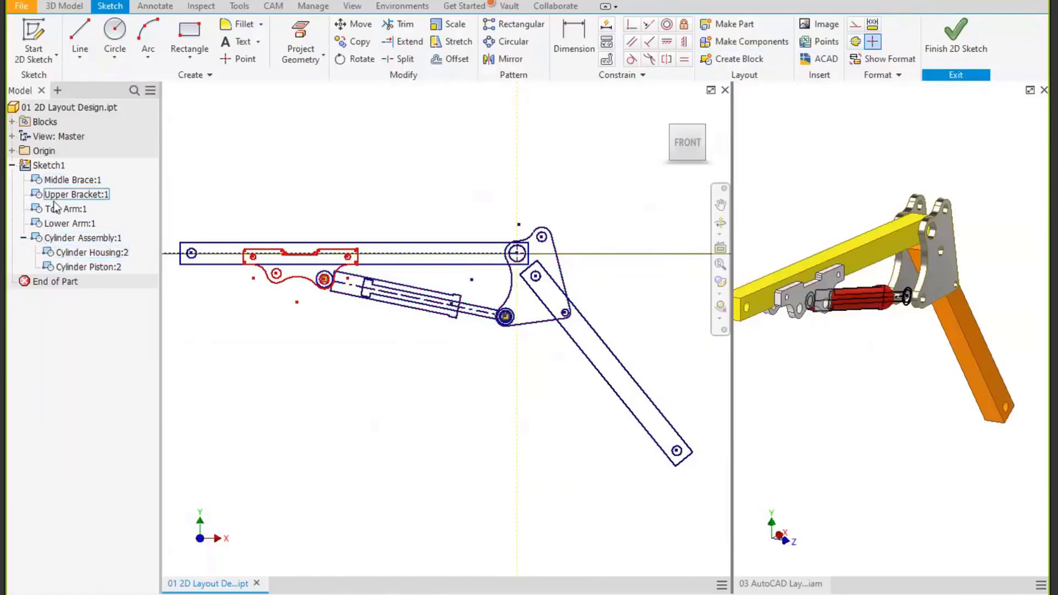
pyautogui.click(59, 242)
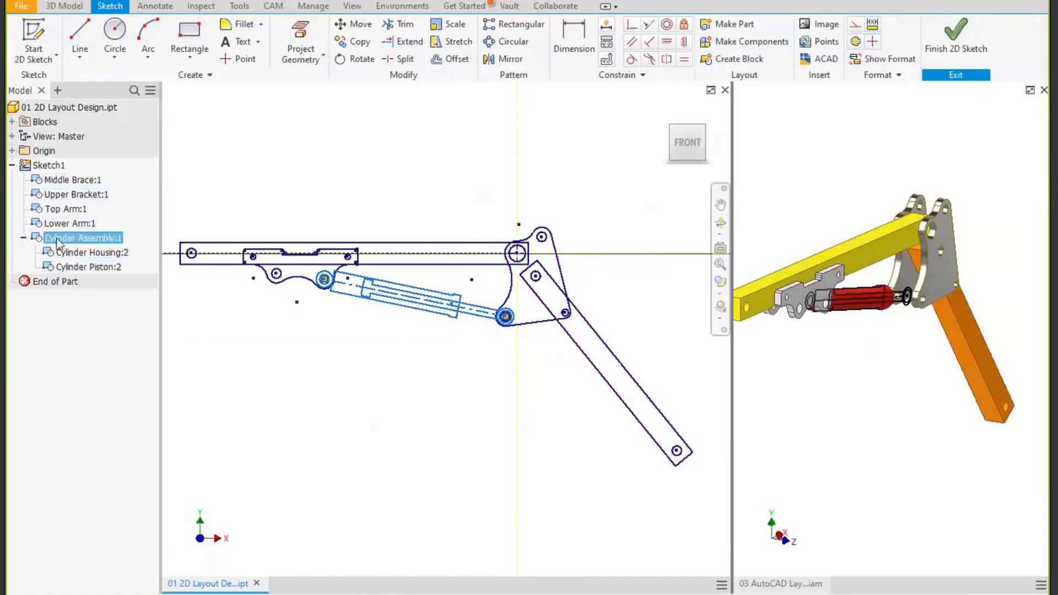
pyautogui.click(74, 253)
pyautogui.click(78, 267)
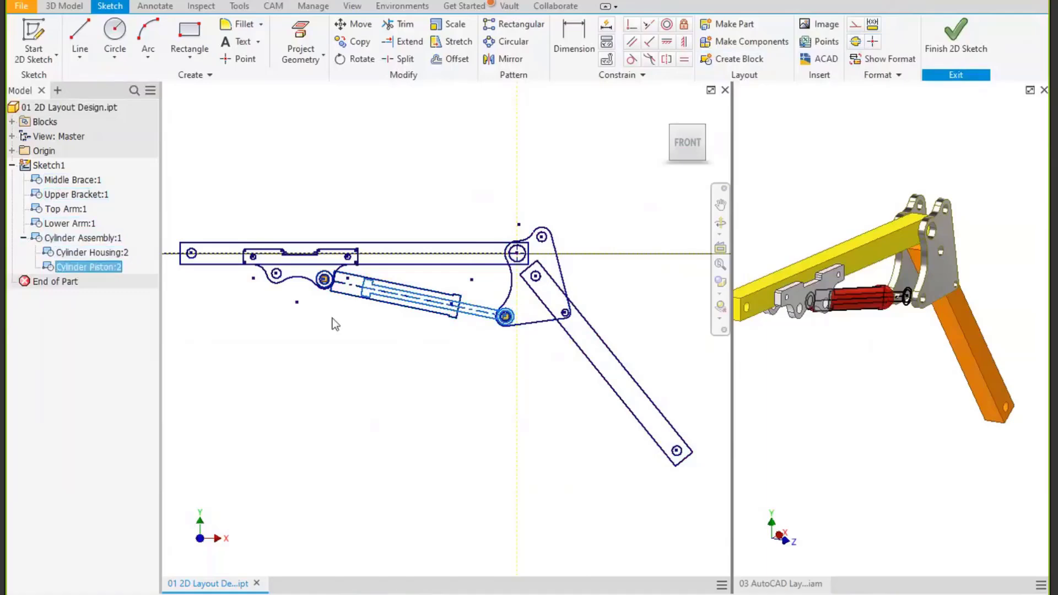
pyautogui.click(510, 377)
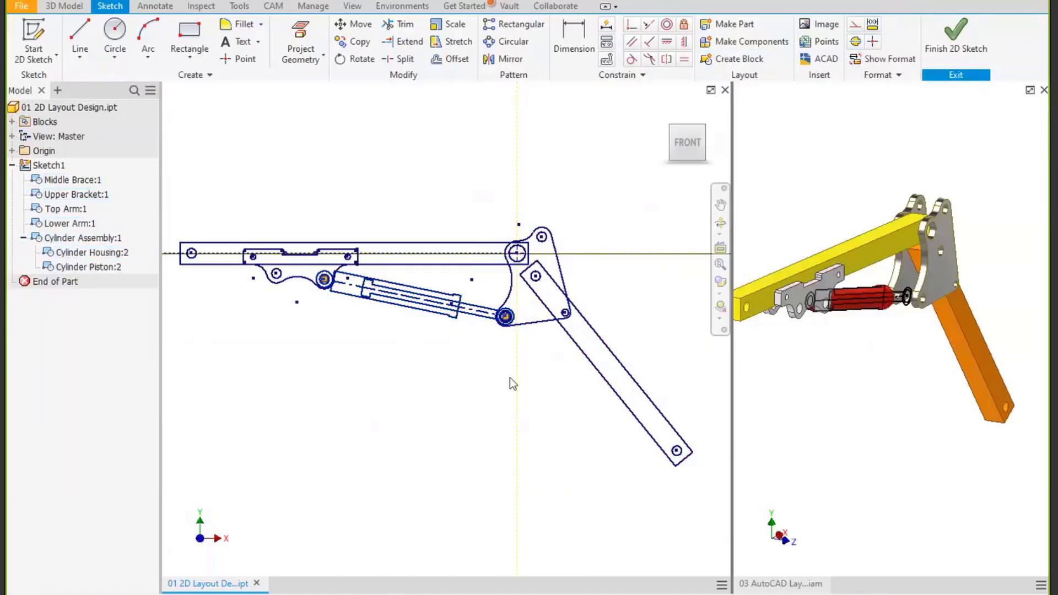
pyautogui.click(677, 453)
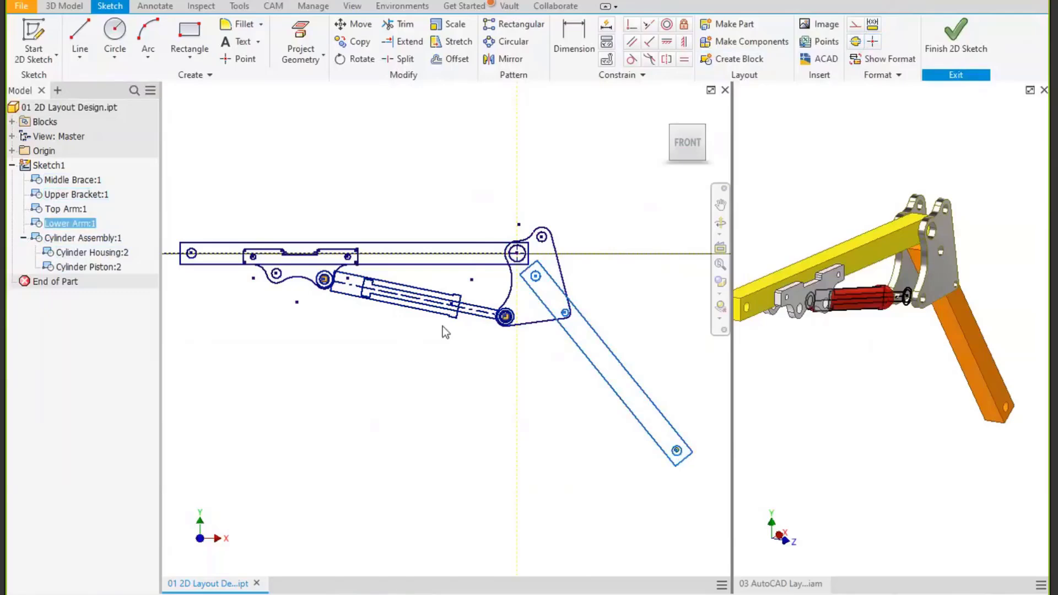
# Make the Cylinder Assembly block flexible and swing the Lower Arm downward toward the cylinder side.
pyautogui.click(417, 310)
pyautogui.rightClick(415, 303)
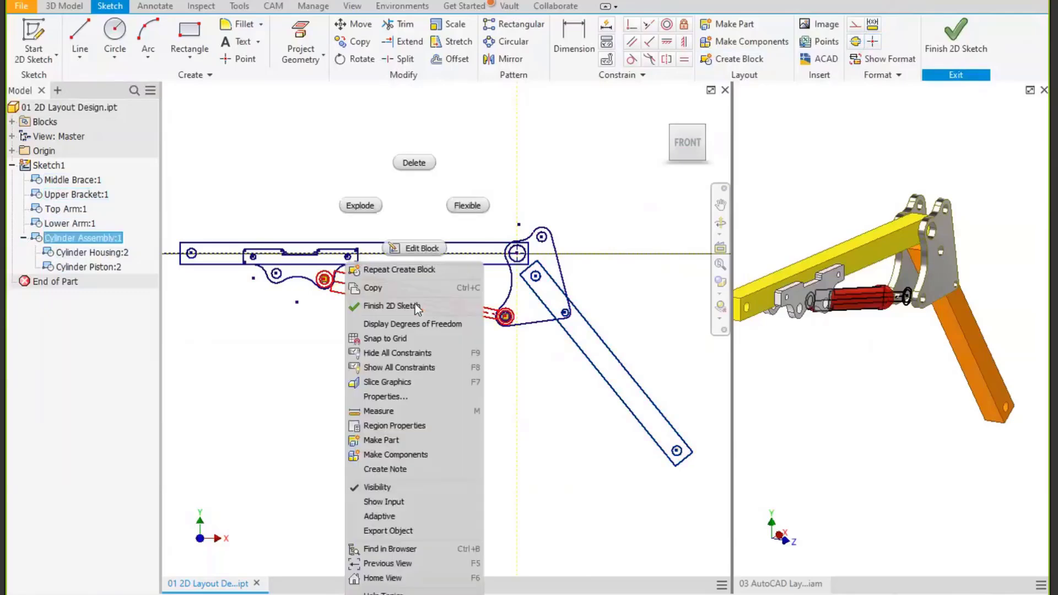
pyautogui.click(474, 206)
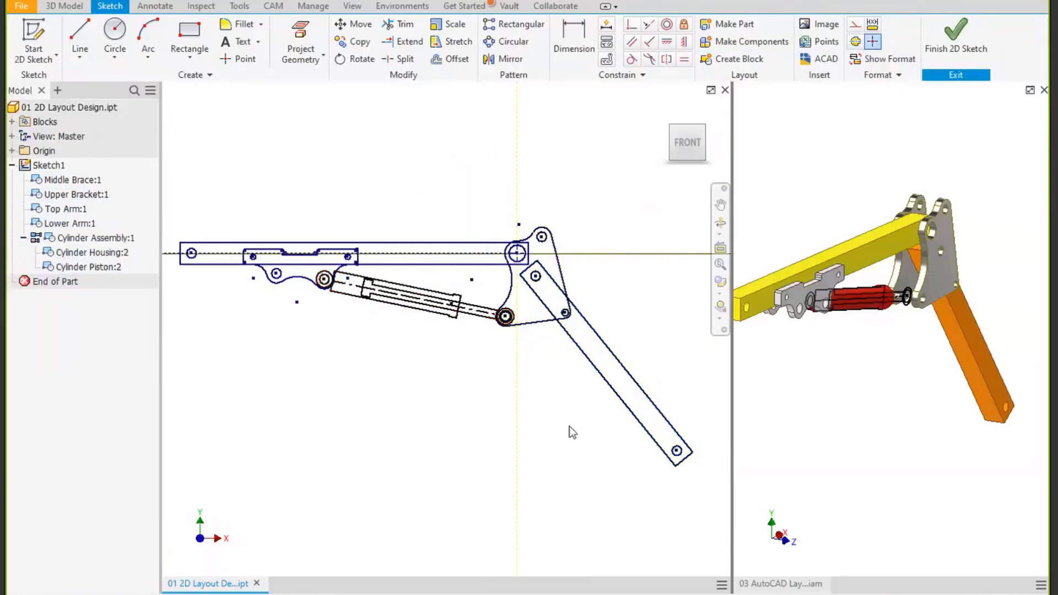
pyautogui.moveTo(675, 455); pyautogui.dragTo(606, 488)
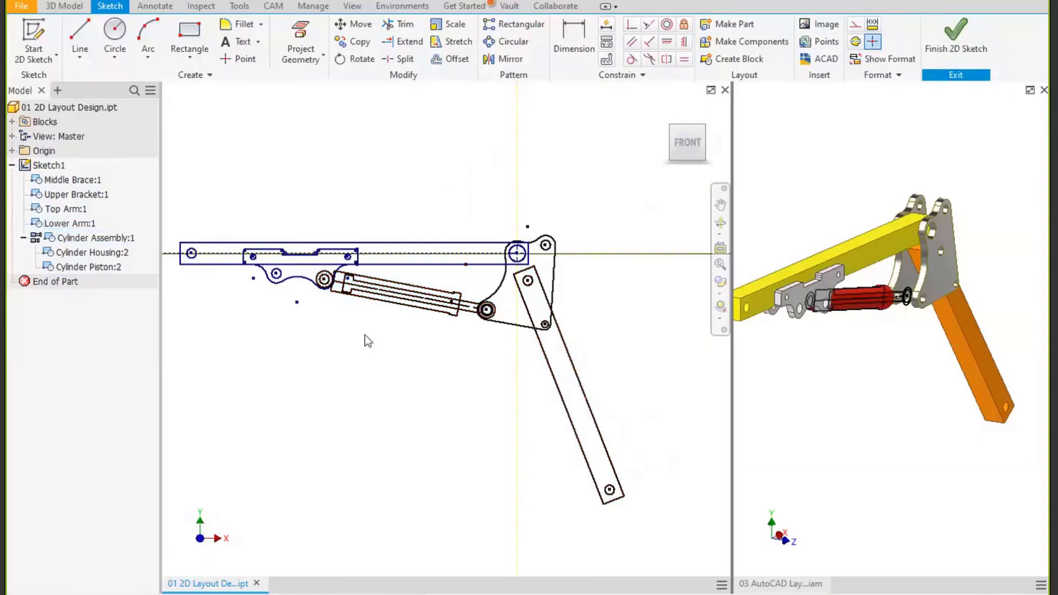
# Turn the layout to an angled 3D view, and save the part, agreeing to exit sketch mode.
pyautogui.keyDown('shift'); pyautogui.moveTo(355, 331); pyautogui.dragTo(386, 346, button='middle'); pyautogui.keyUp('shift')
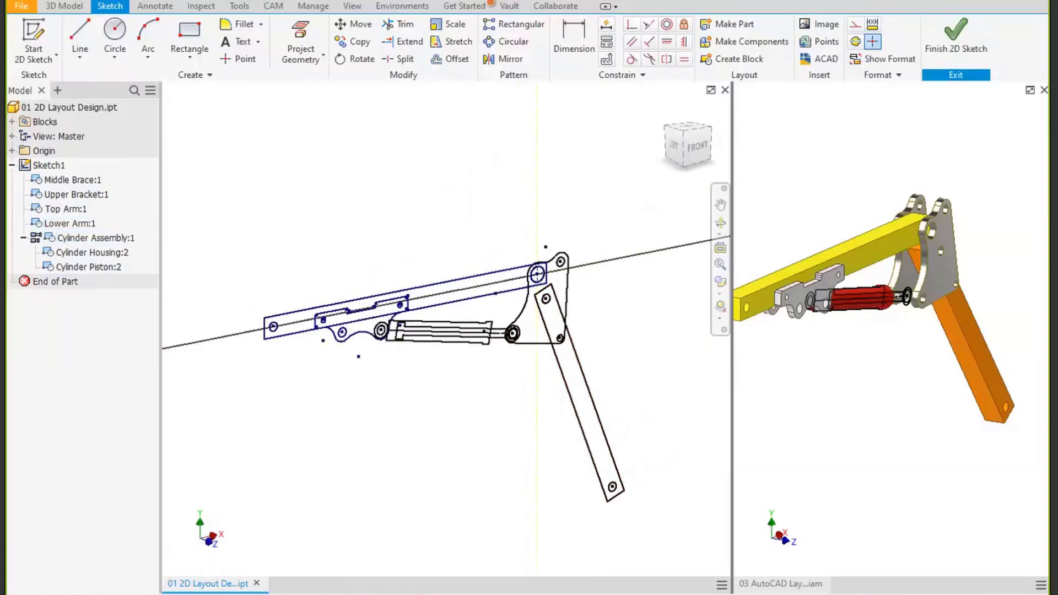
pyautogui.hotkey('ctrl', 's')
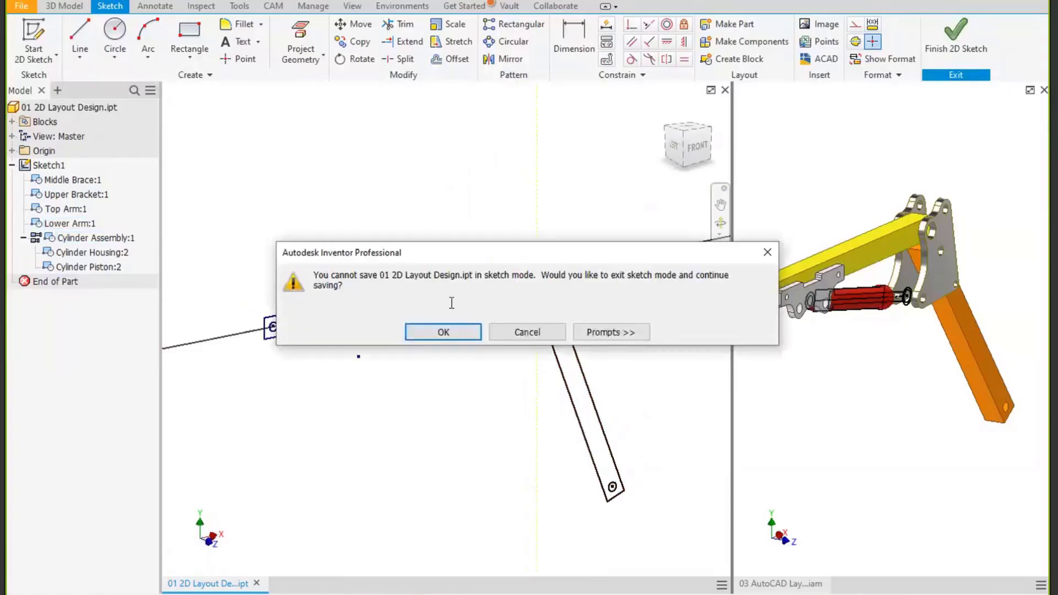
pyautogui.click(447, 331)
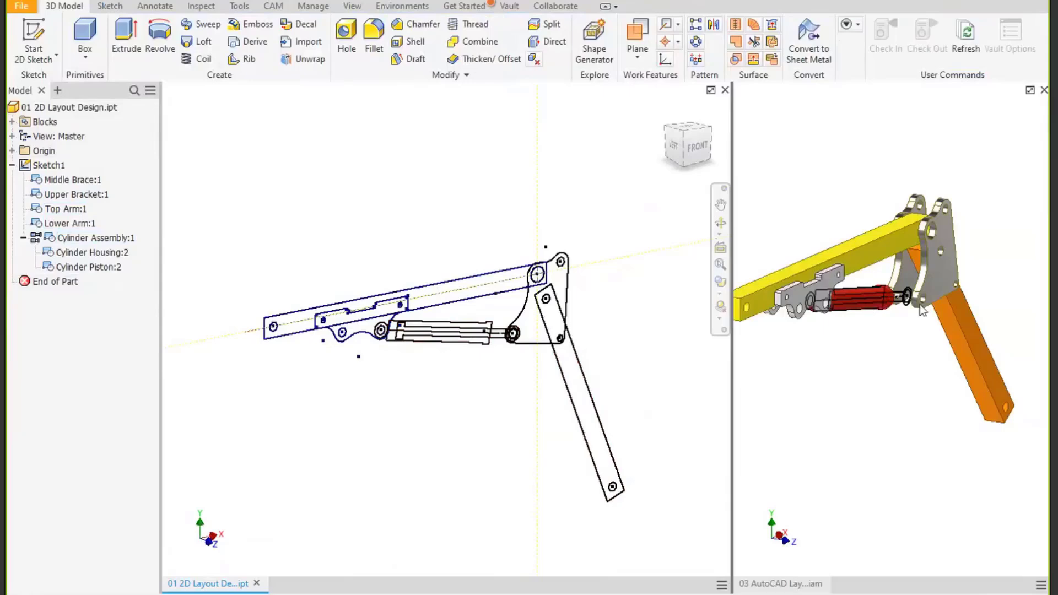
# Open the Top Arm block for editing to examine its dimensions, and exit both the block and the sketch.
pyautogui.moveTo(519, 295); pyautogui.dragTo(485, 216, button='middle')
pyautogui.moveTo(470, 269)
pyautogui.keyDown('shift'); pyautogui.mouseDown(button='middle')
pyautogui.moveTo(489, 258)
pyautogui.moveTo(492, 270)
pyautogui.mouseUp(button='middle'); pyautogui.keyUp('shift')
pyautogui.scroll(-3, 489, 235)
pyautogui.scroll(3, 489, 235)
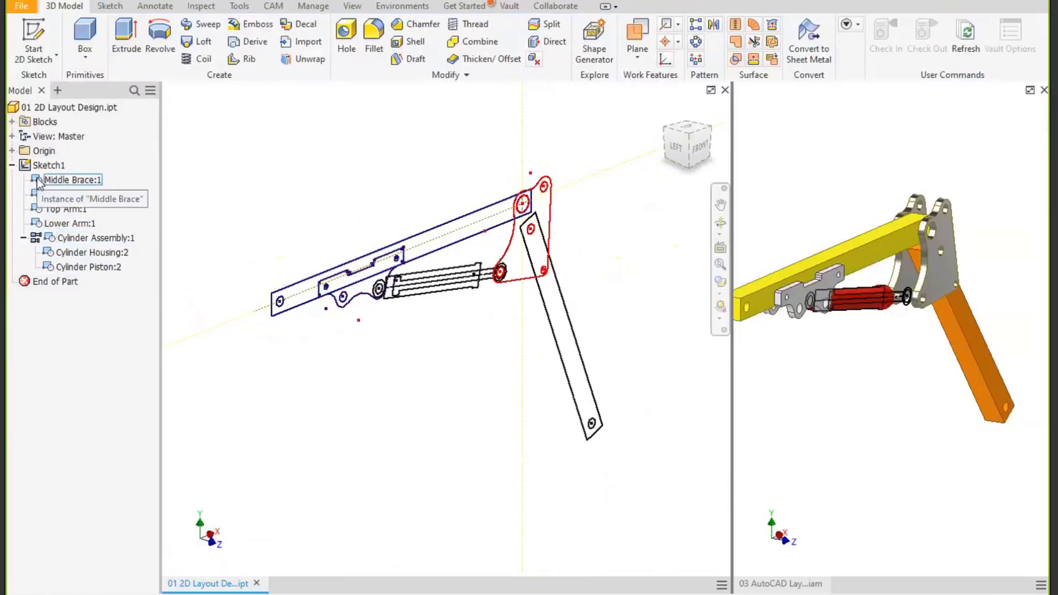
pyautogui.doubleClick(38, 209)
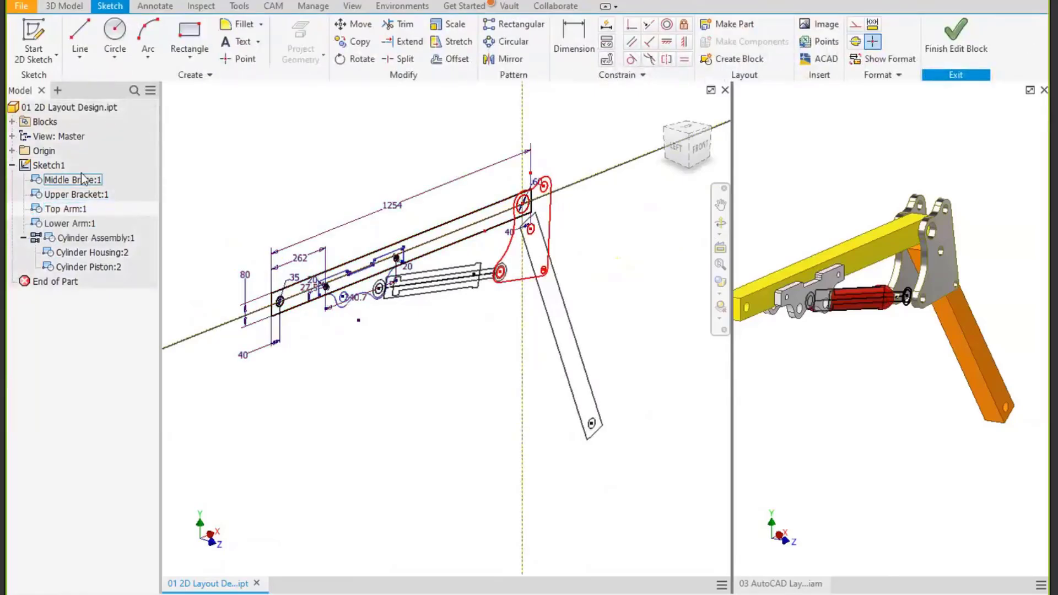
pyautogui.click(961, 35)
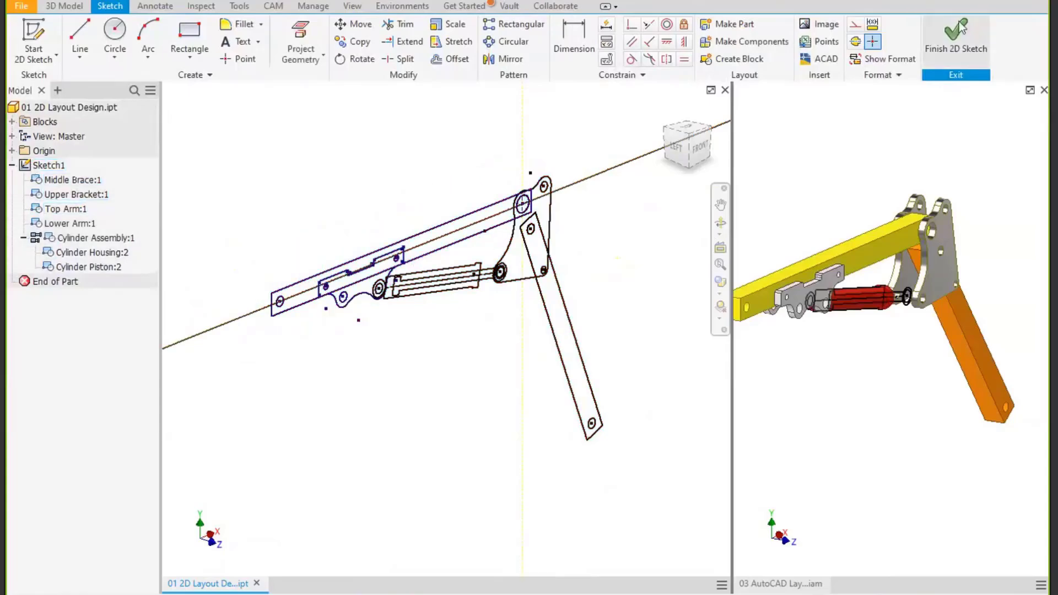
pyautogui.click(959, 33)
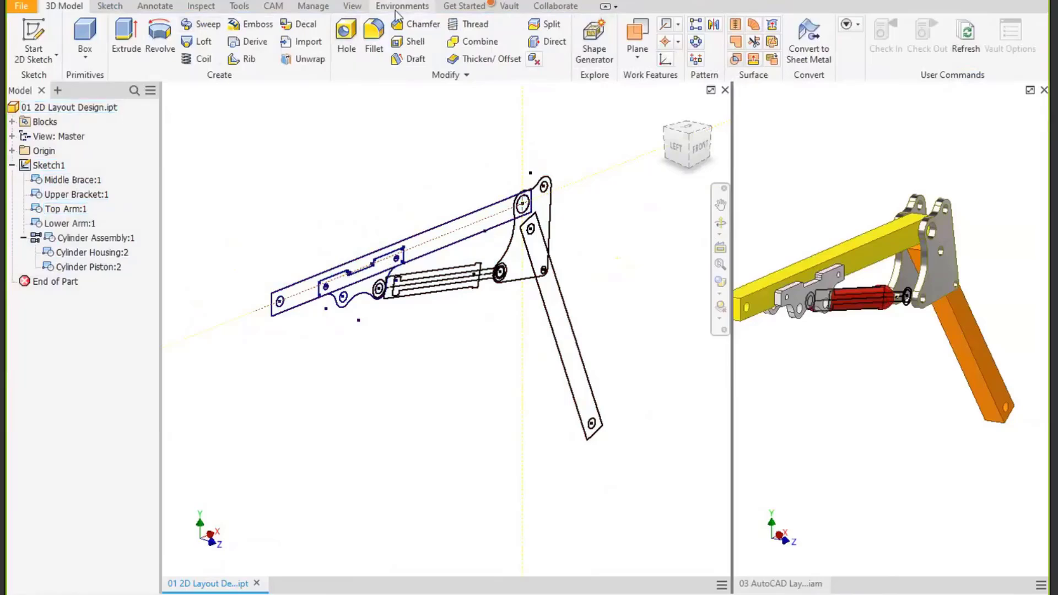
# Start Make Components with all blocks of Sketch1, inserting them in target assembly 01 2D Layout Design.iam, and proceed to the block settings.
pyautogui.click(313, 6)
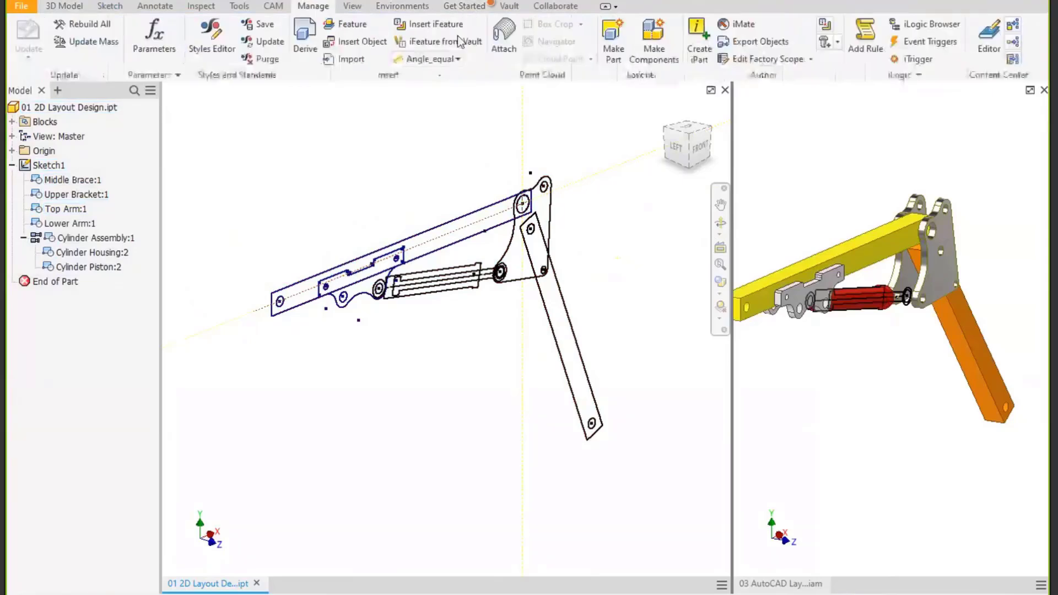
pyautogui.click(653, 47)
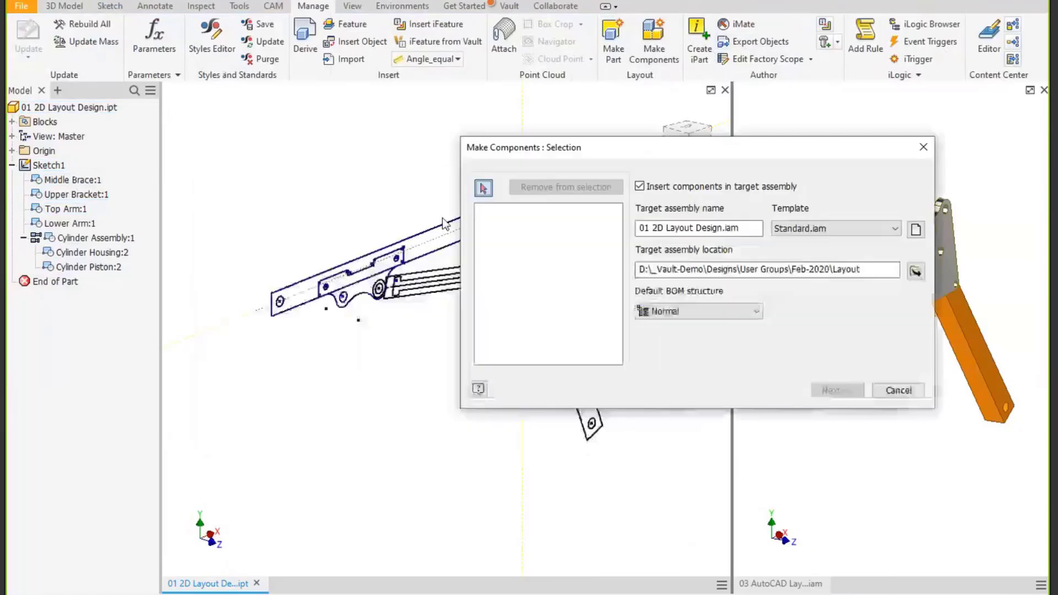
pyautogui.click(48, 166)
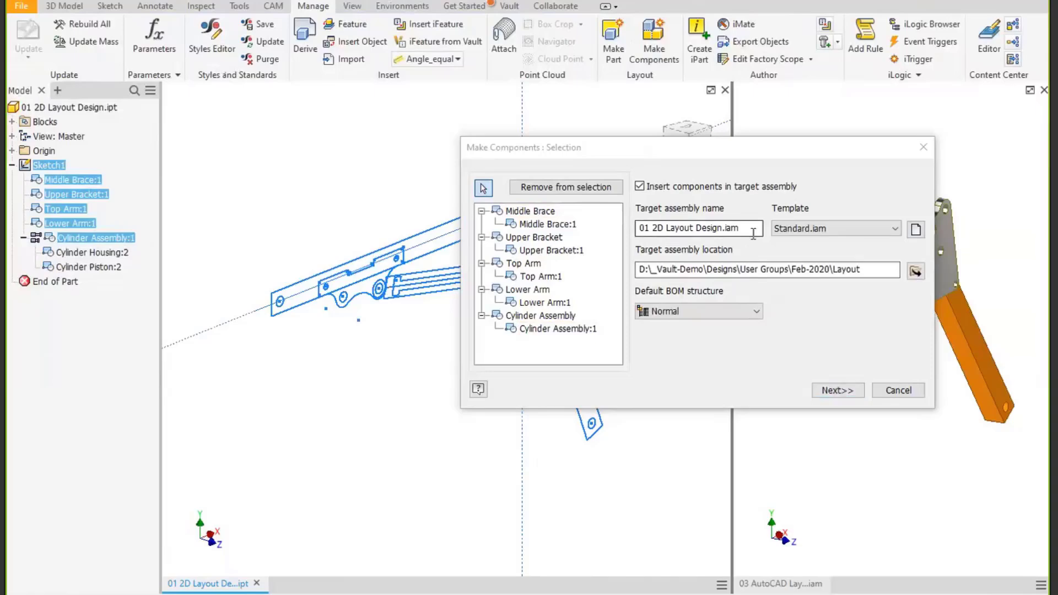
pyautogui.moveTo(729, 228); pyautogui.dragTo(633, 228)
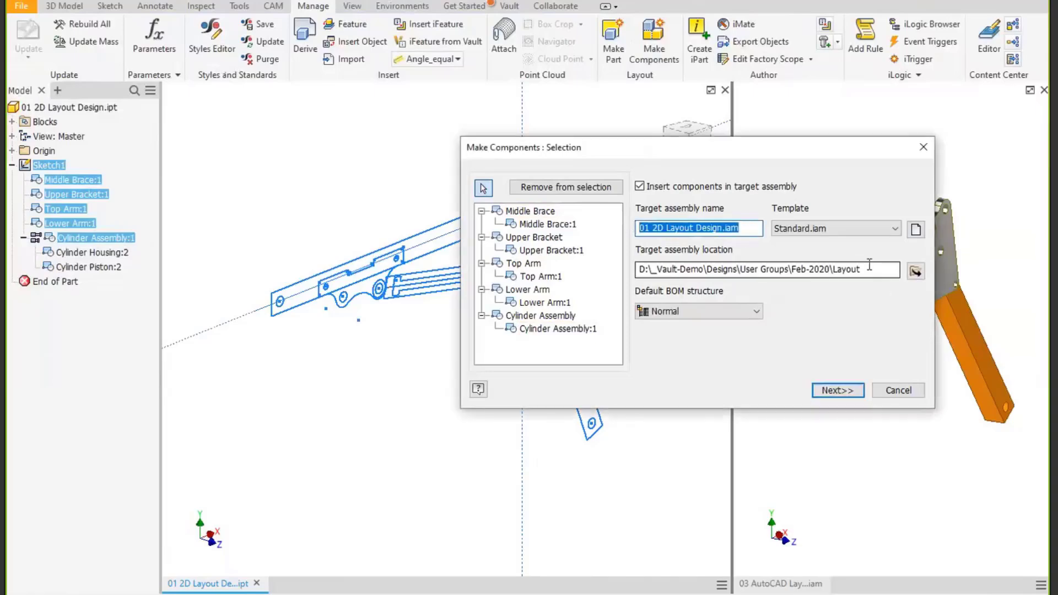
pyautogui.moveTo(863, 269); pyautogui.dragTo(816, 266)
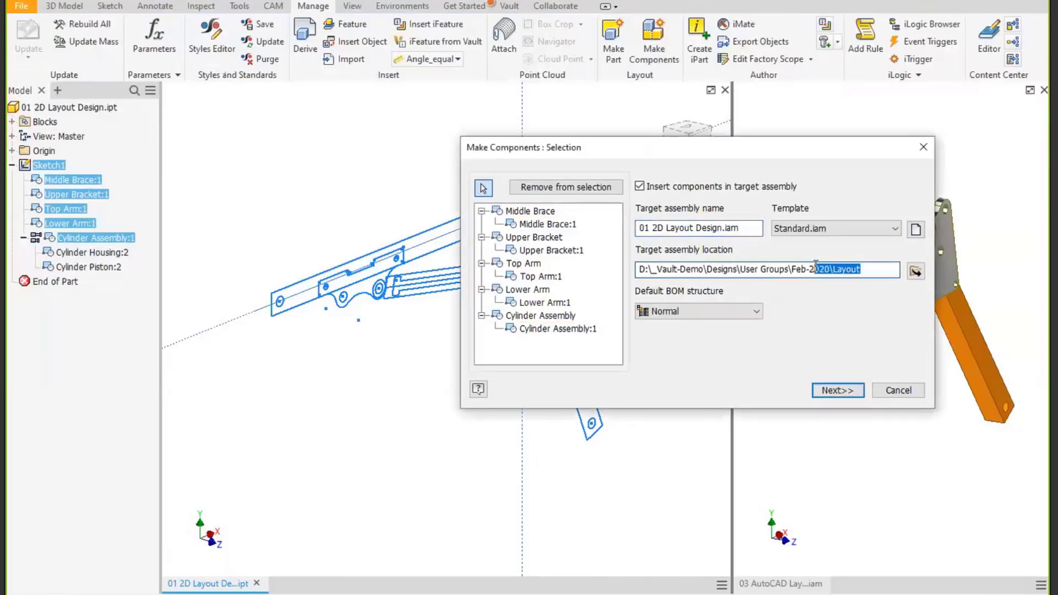
pyautogui.click(837, 390)
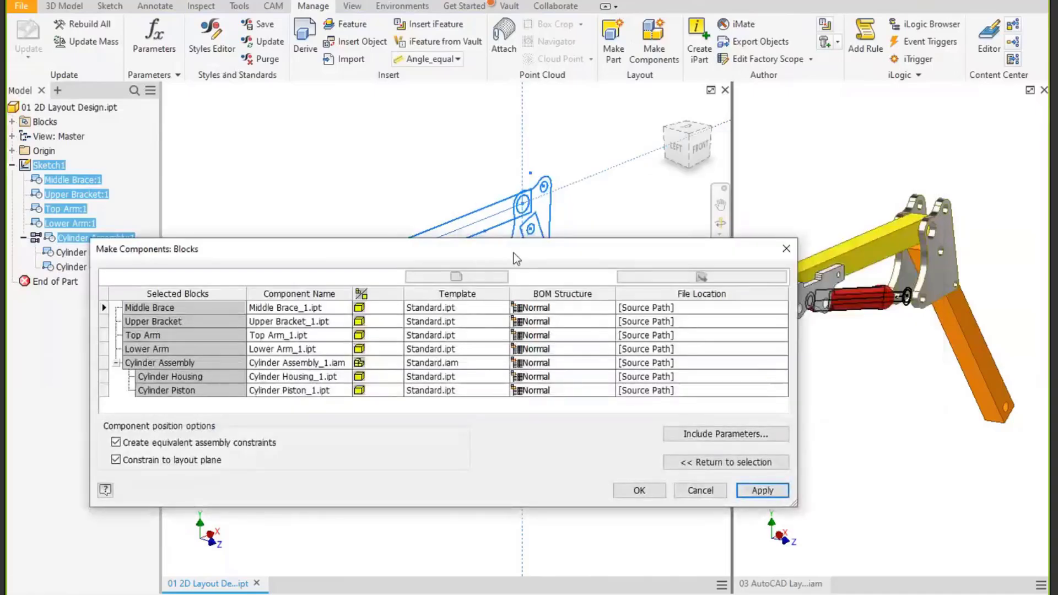
# Check the BOM structure choices for Middle Brace and make the components, keeping Normal structure and the source path for every block.
pyautogui.moveTo(514, 253); pyautogui.dragTo(656, 197)
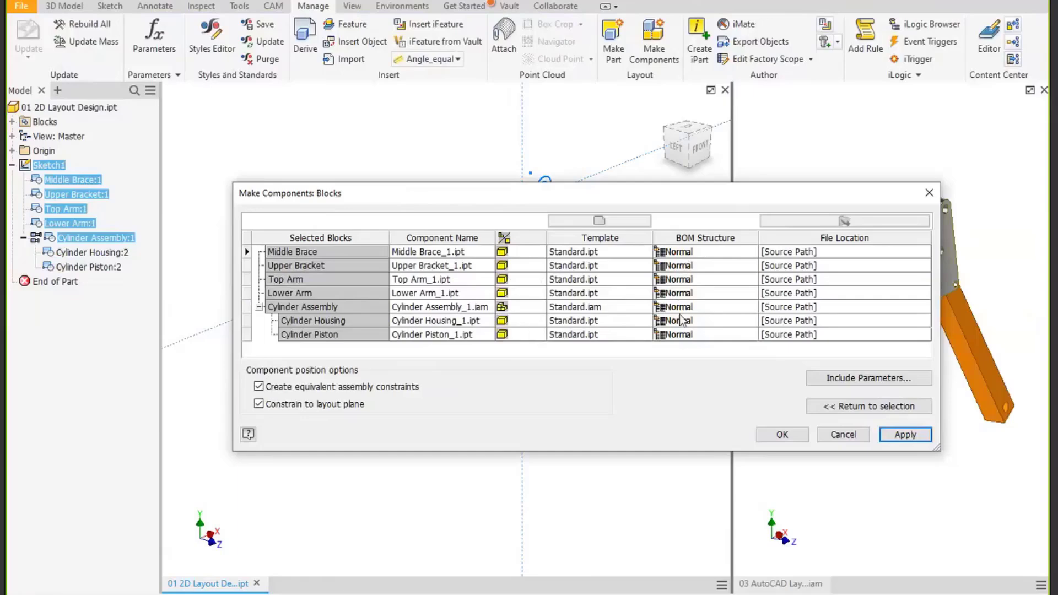
pyautogui.click(696, 251)
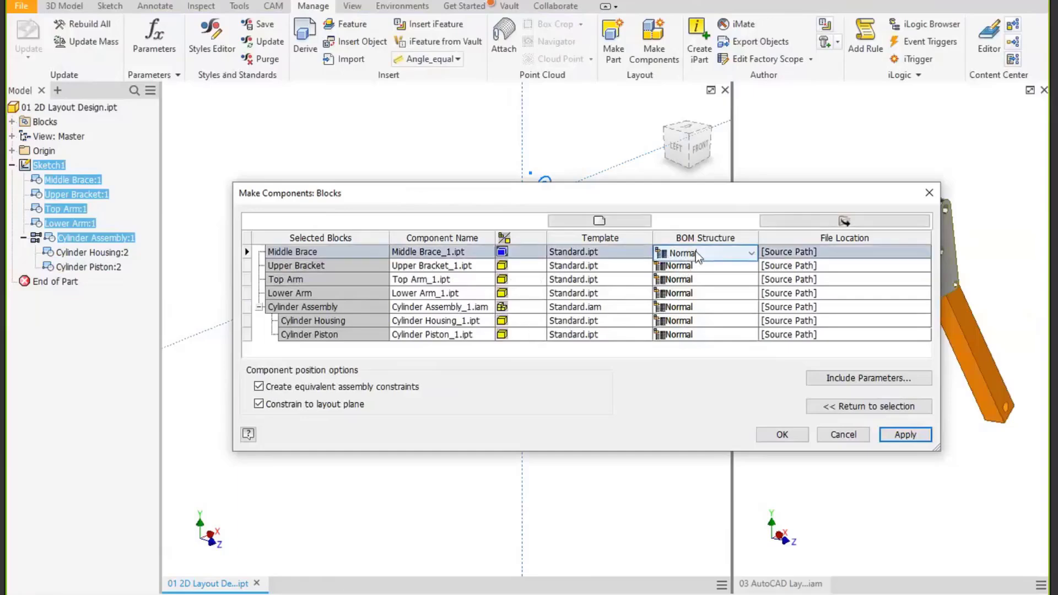
pyautogui.click(695, 252)
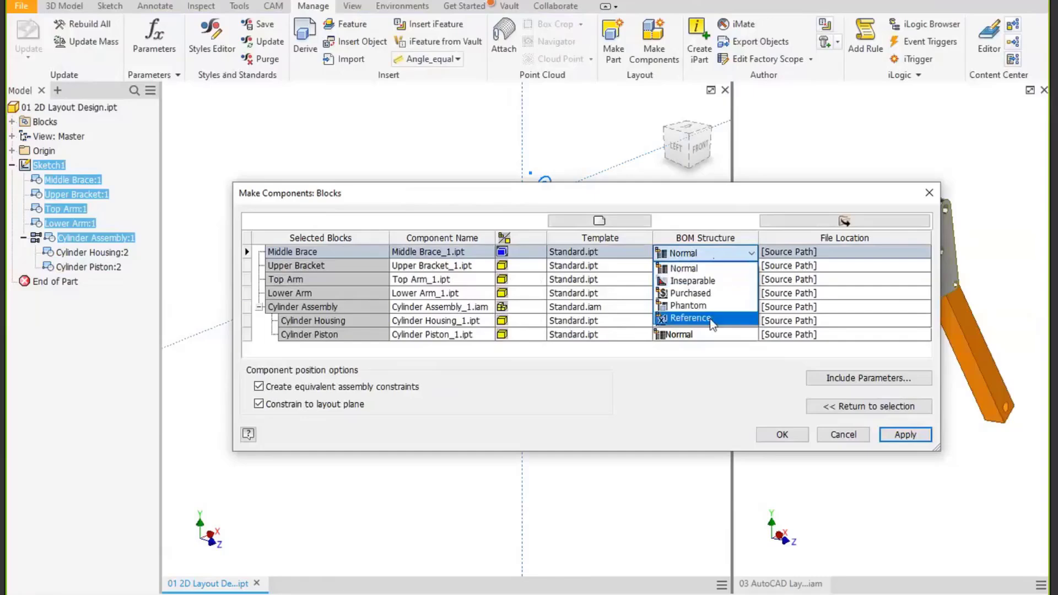
pyautogui.click(788, 194)
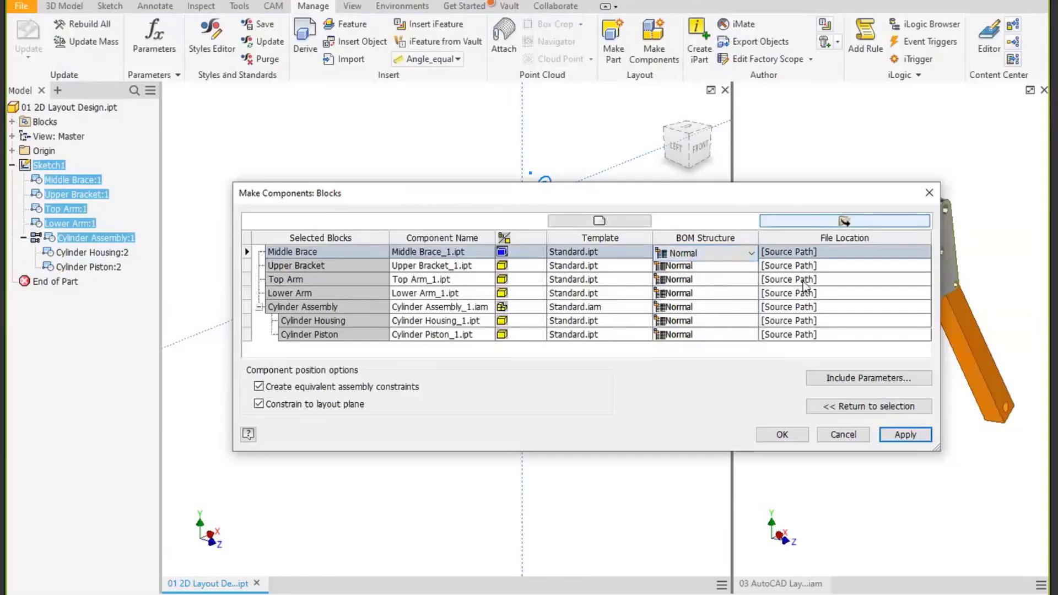
pyautogui.click(782, 435)
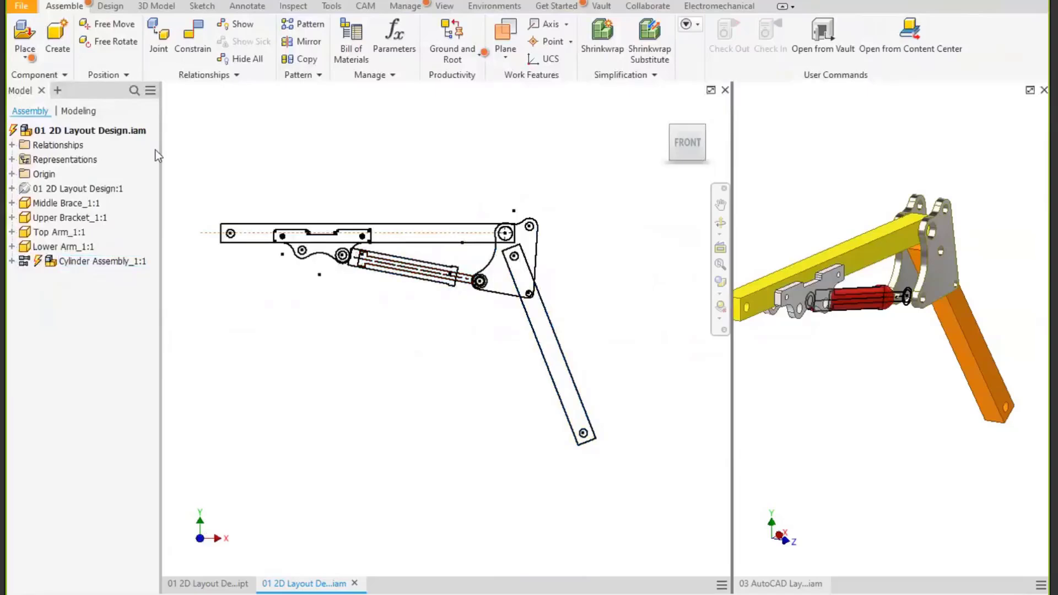
# Expand Cylinder Assembly_1 in the assembly and swing the Lower Arm outward, away from the cylinder, to test the linkage motion.
pyautogui.click(108, 132)
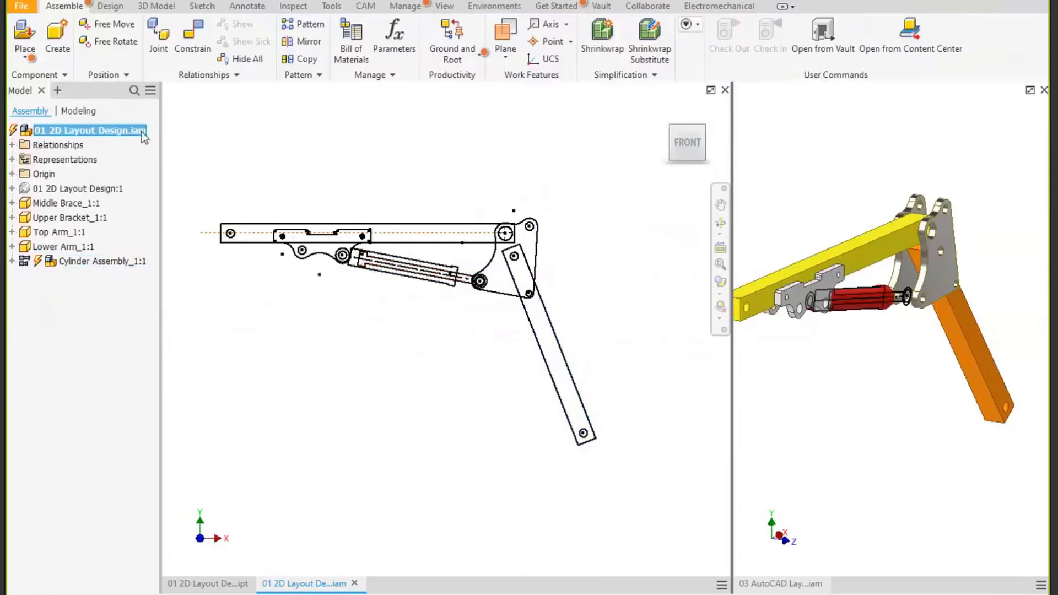
pyautogui.click(11, 262)
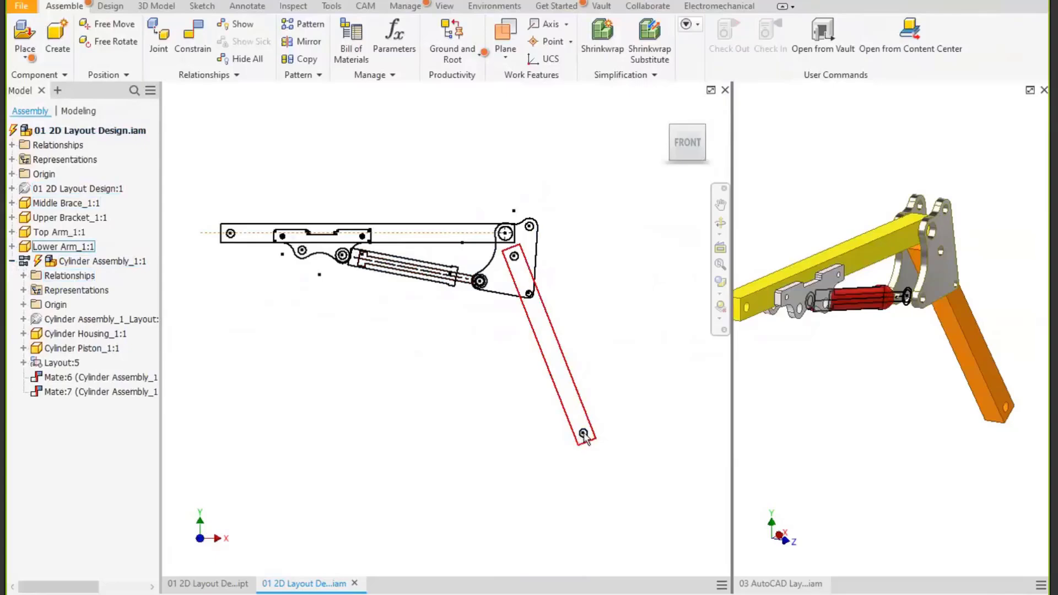
pyautogui.moveTo(584, 436); pyautogui.dragTo(626, 423)
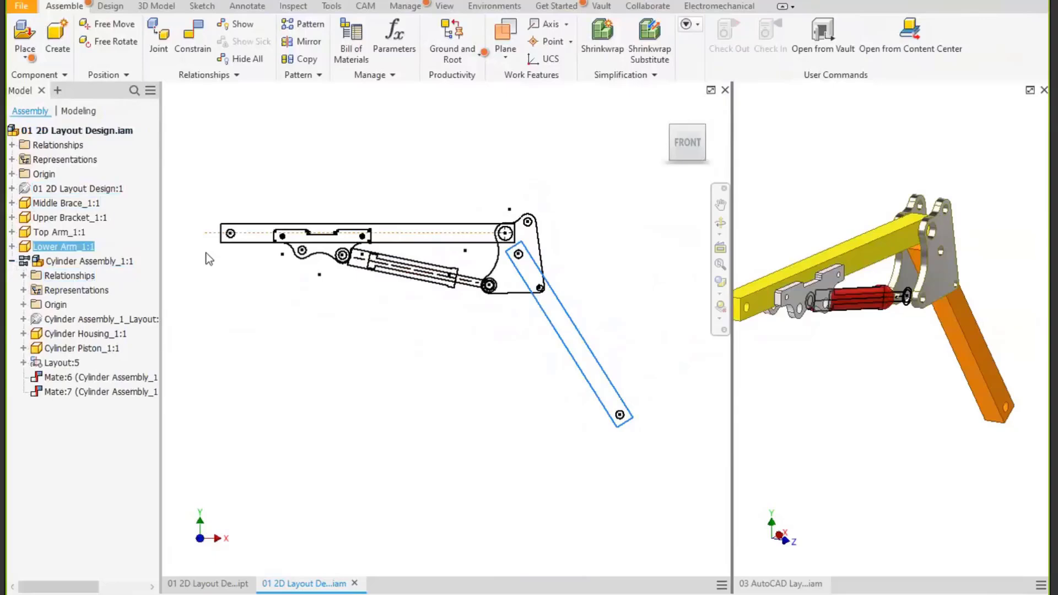
# Open the Top Arm_1 part for editing in place within the assembly.
pyautogui.click(45, 207)
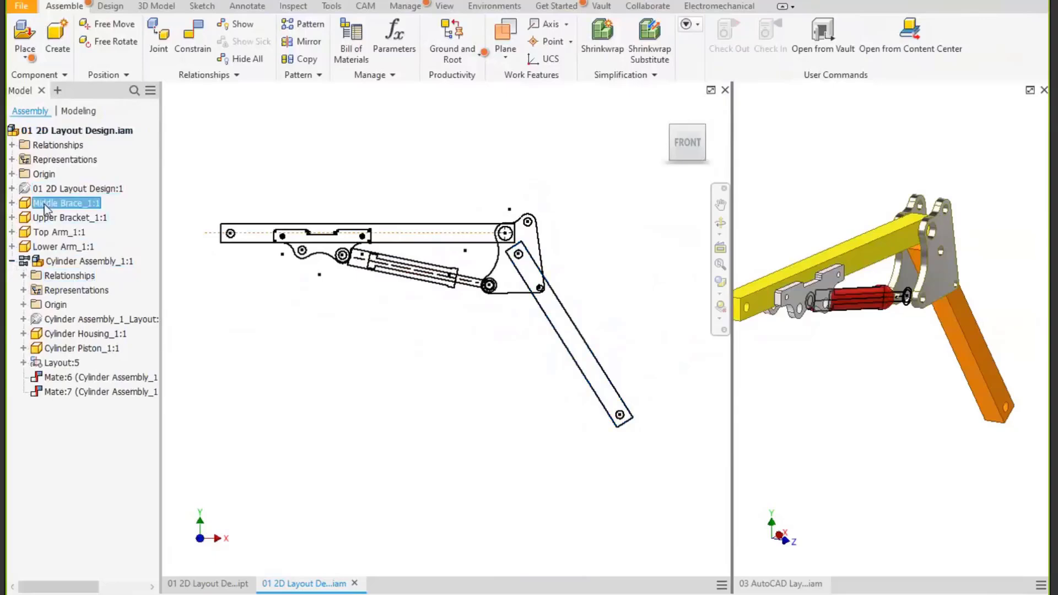
pyautogui.rightClick(267, 294)
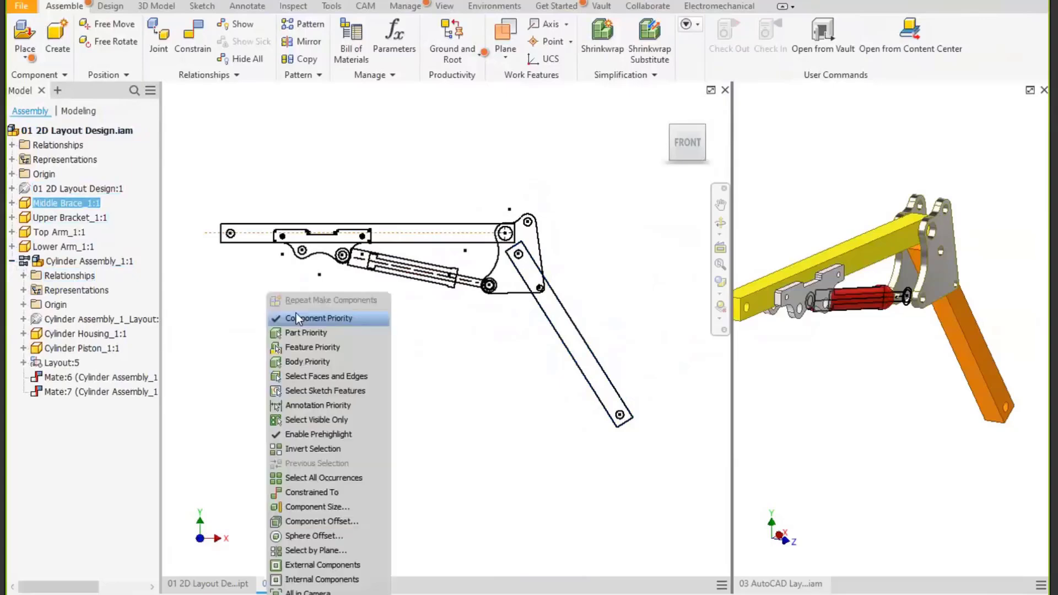
pyautogui.click(372, 313)
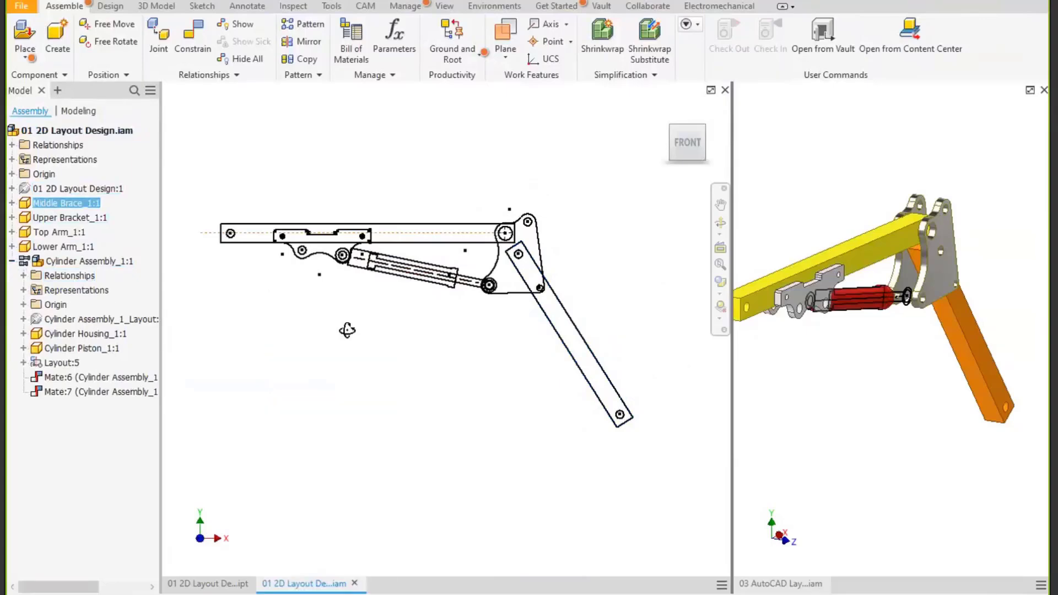
pyautogui.keyDown('shift'); pyautogui.moveTo(348, 330); pyautogui.dragTo(378, 346, button='middle'); pyautogui.keyUp('shift')
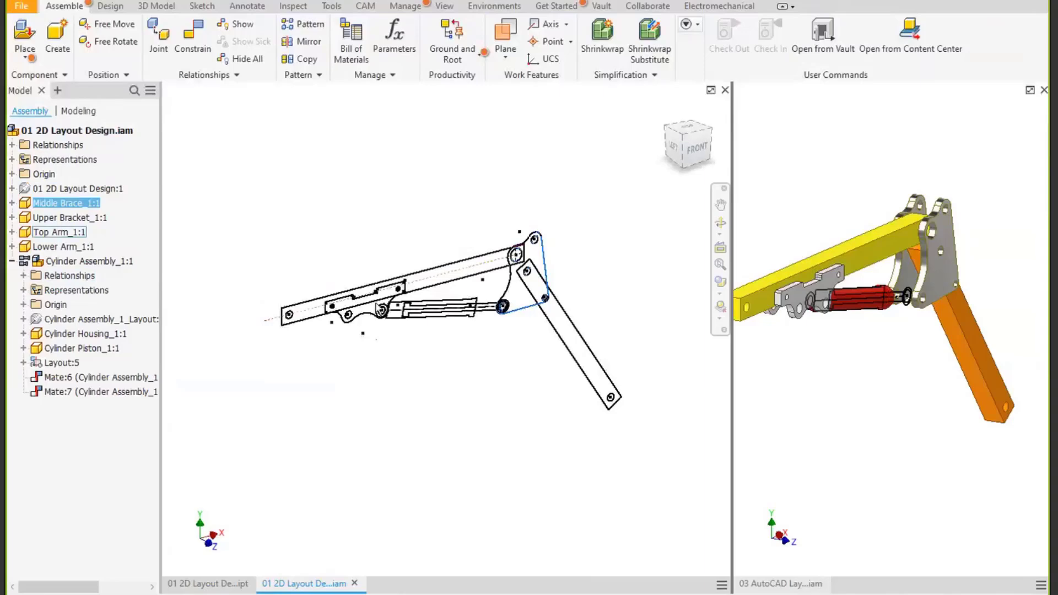
pyautogui.scroll(3, 375, 304)
pyautogui.moveTo(379, 300); pyautogui.dragTo(357, 295, button='middle')
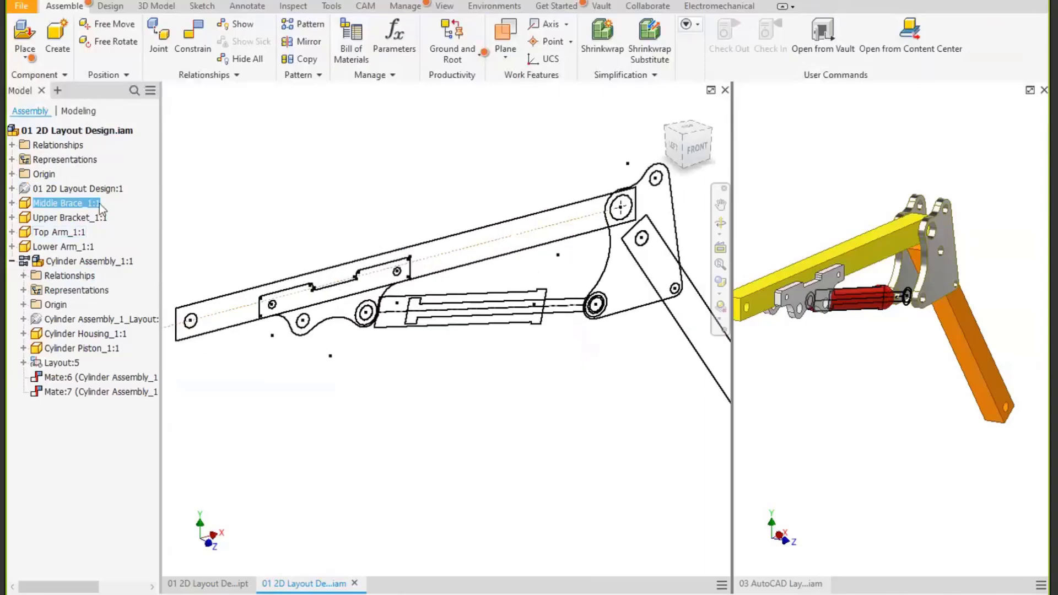
pyautogui.click(29, 236)
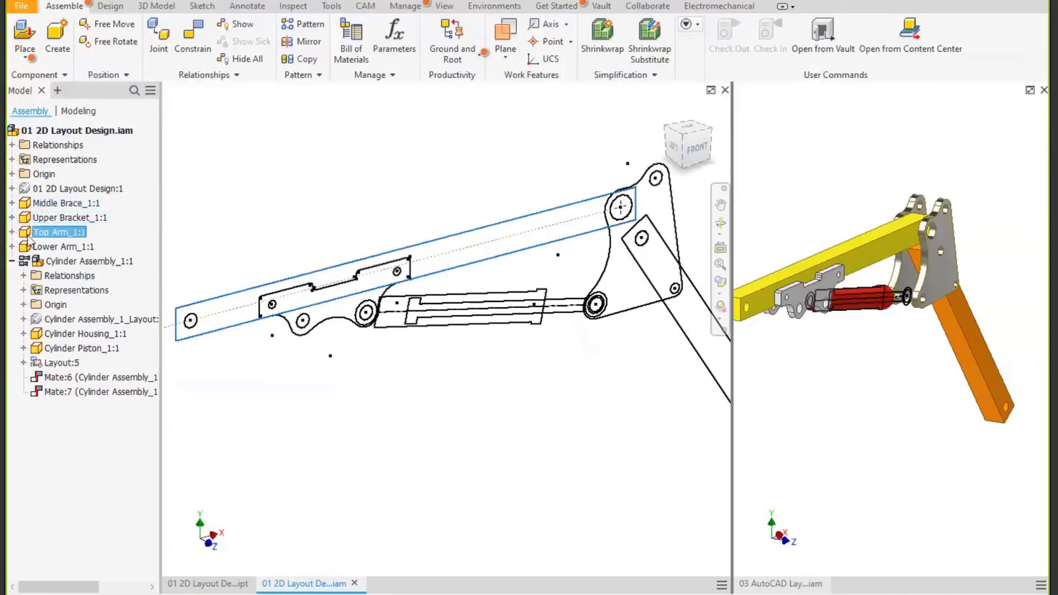
pyautogui.doubleClick(26, 233)
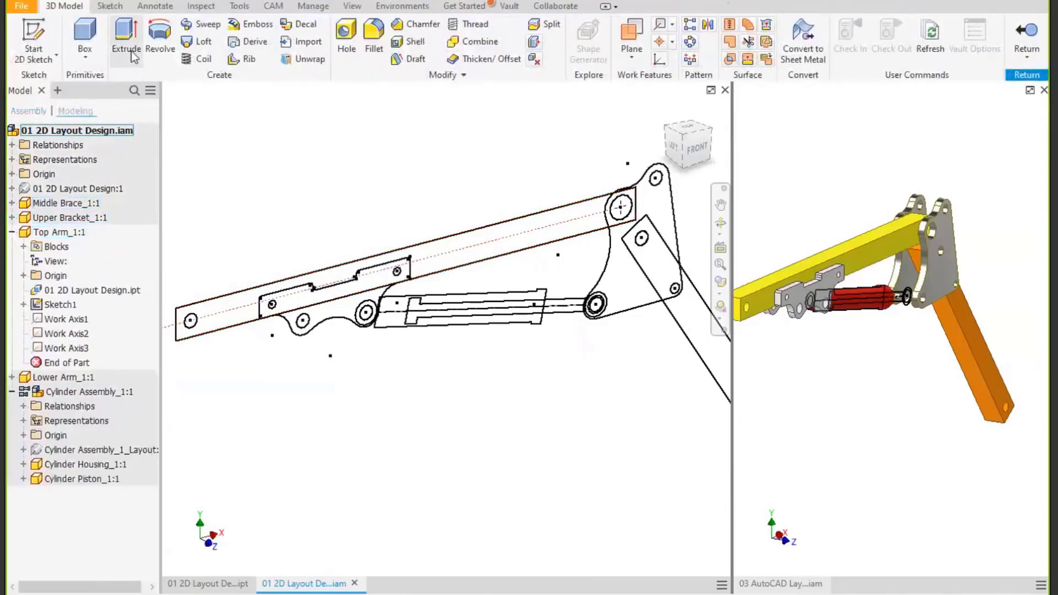
# Extrude the Top Arm profile symmetrically by a total distance of 3 in.
pyautogui.click(126, 33)
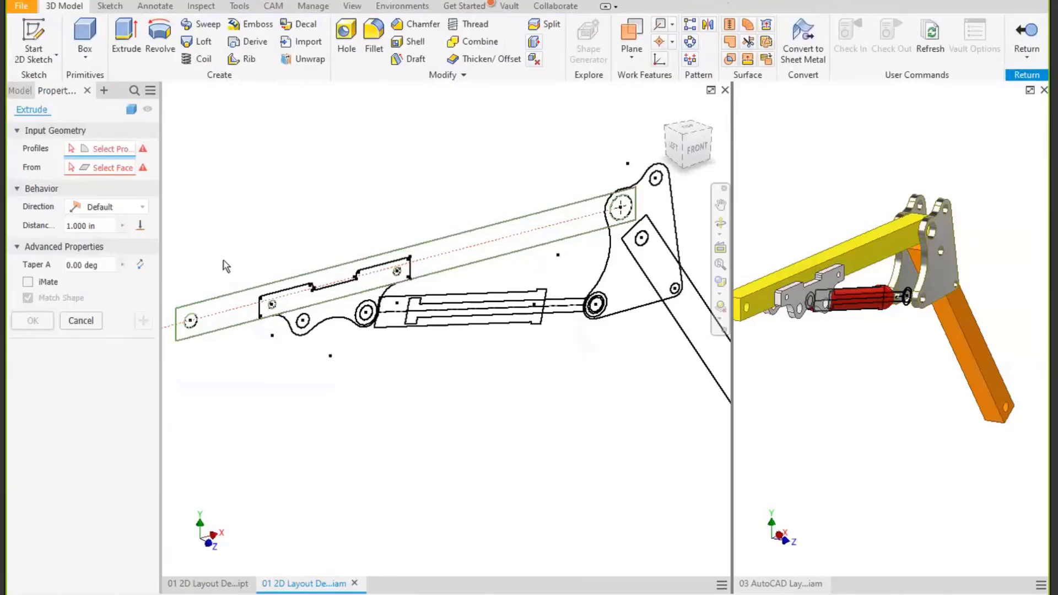
pyautogui.click(230, 299)
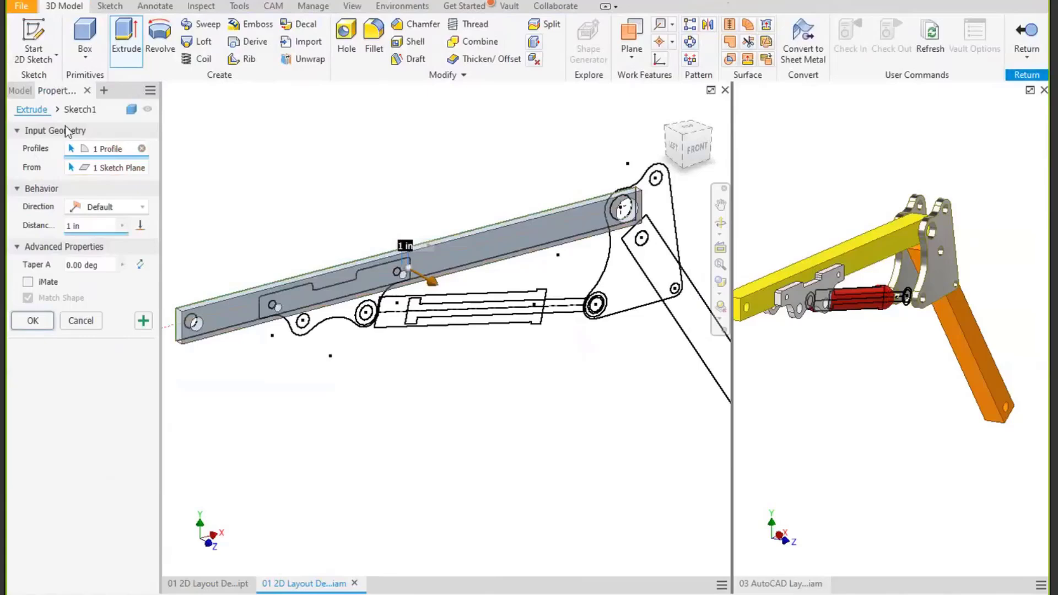
pyautogui.click(144, 207)
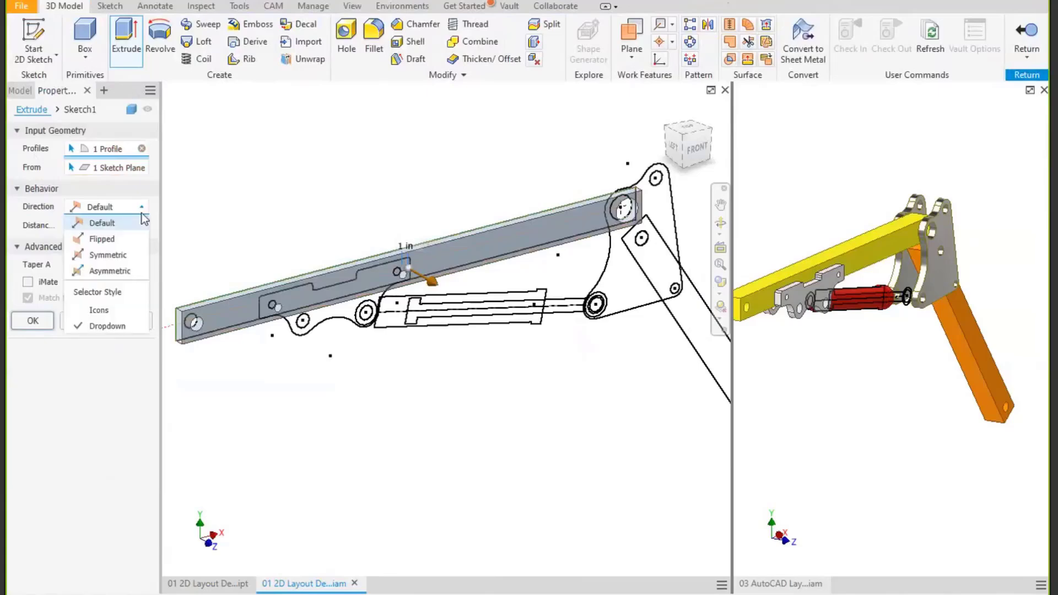
pyautogui.click(108, 255)
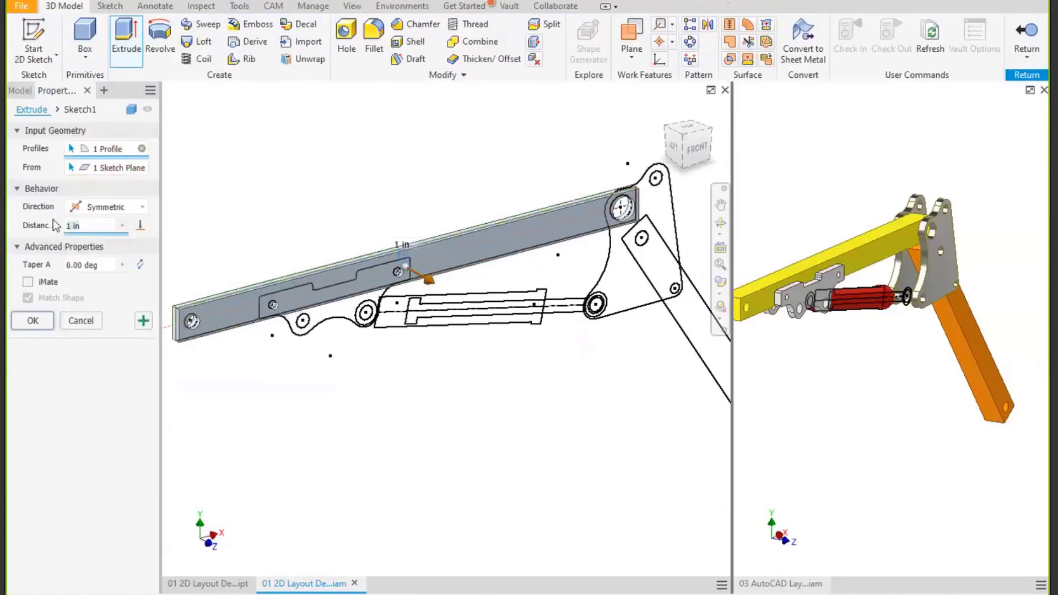
pyautogui.write('3')
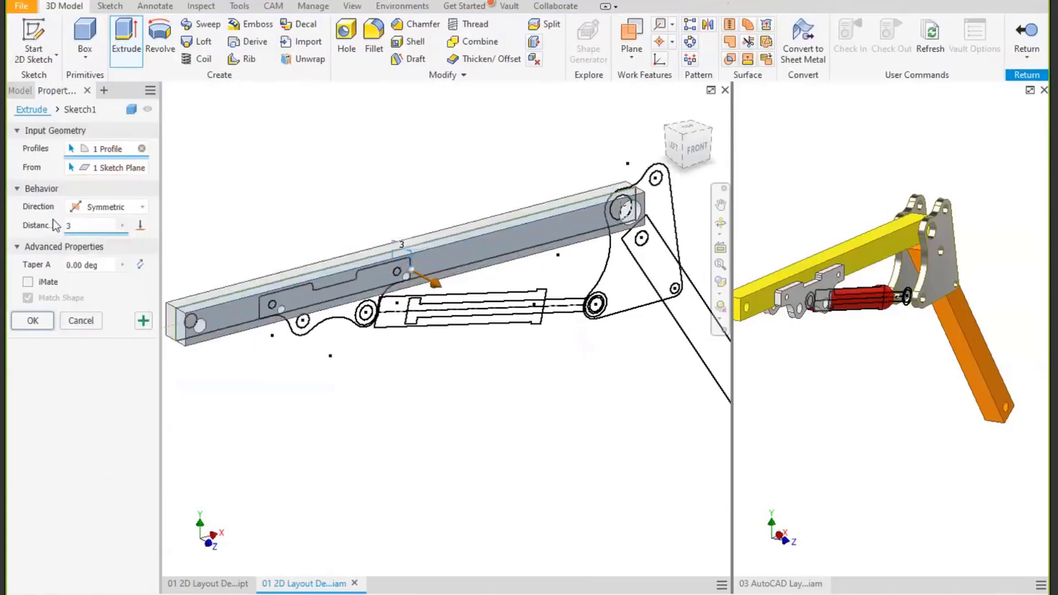
pyautogui.click(34, 321)
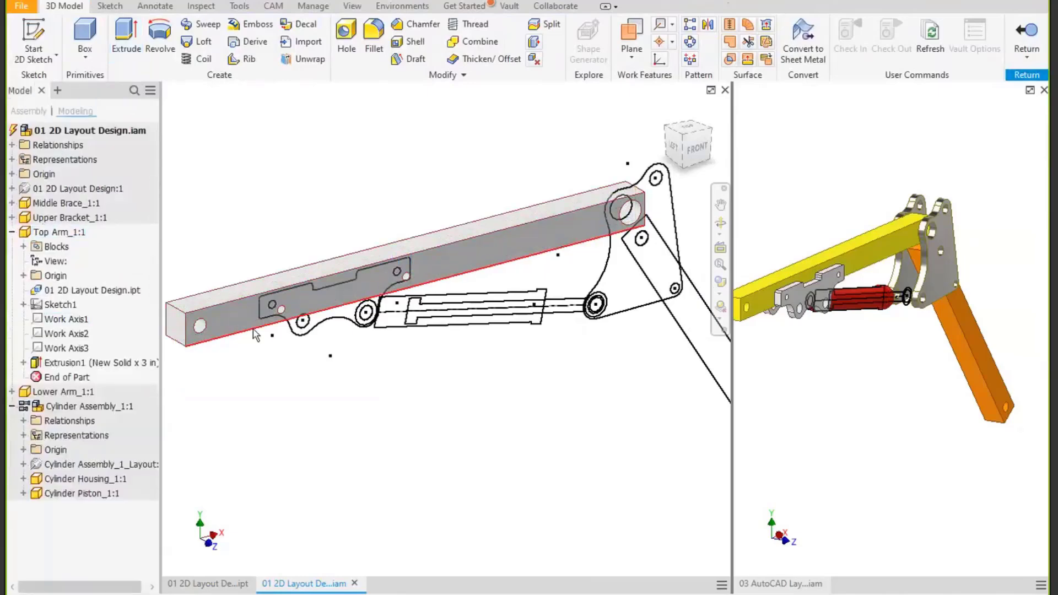
# Edit Upper Bracket_1 in place and extrude its profile 1 in outward from the Top Arm's front side face, keeping Extrude active for another feature.
pyautogui.click(30, 219)
pyautogui.doubleClick(28, 218)
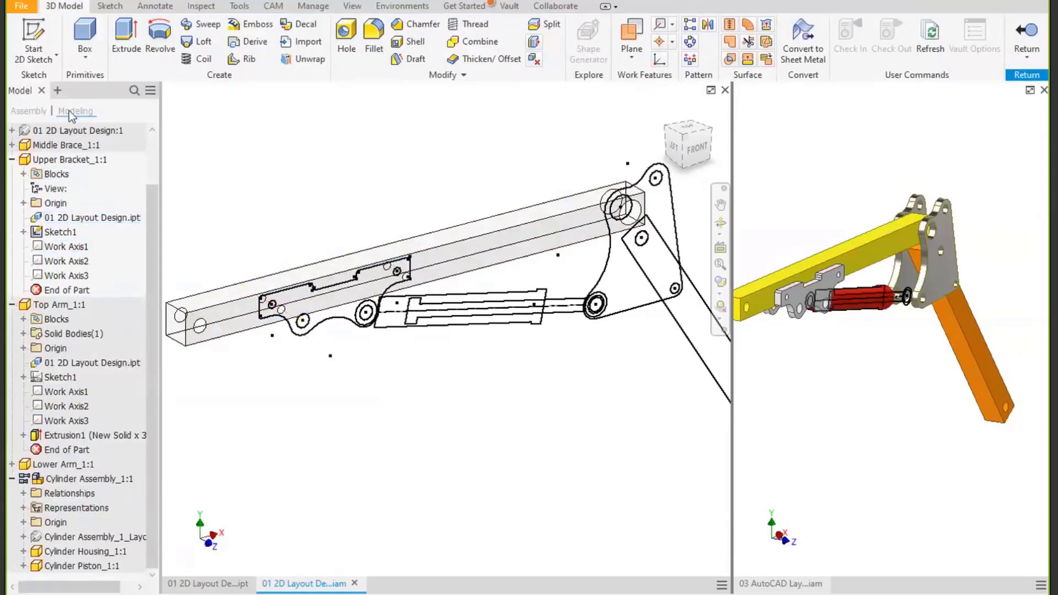
pyautogui.click(126, 34)
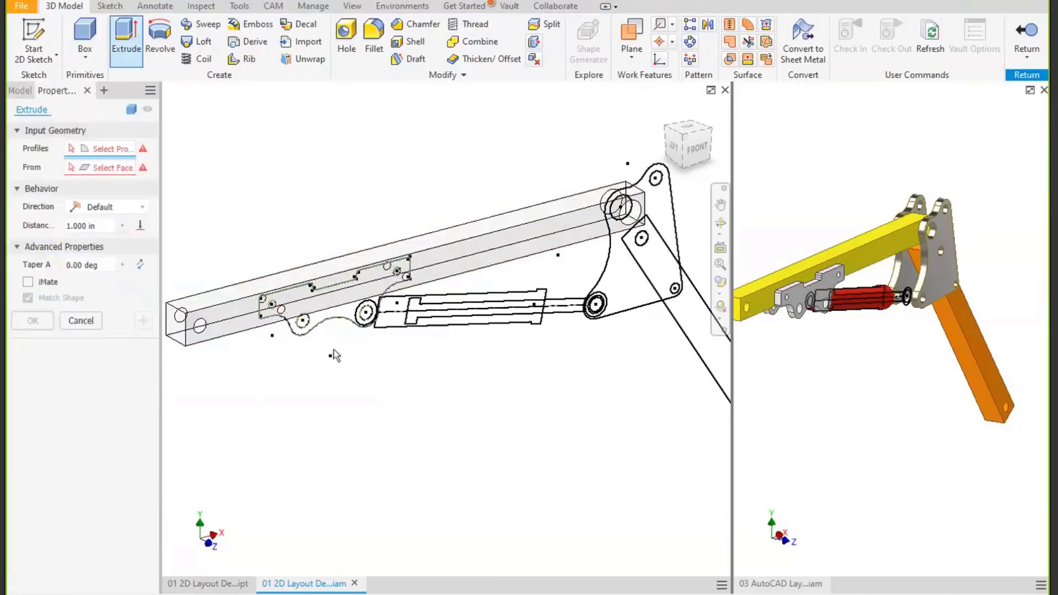
pyautogui.click(317, 324)
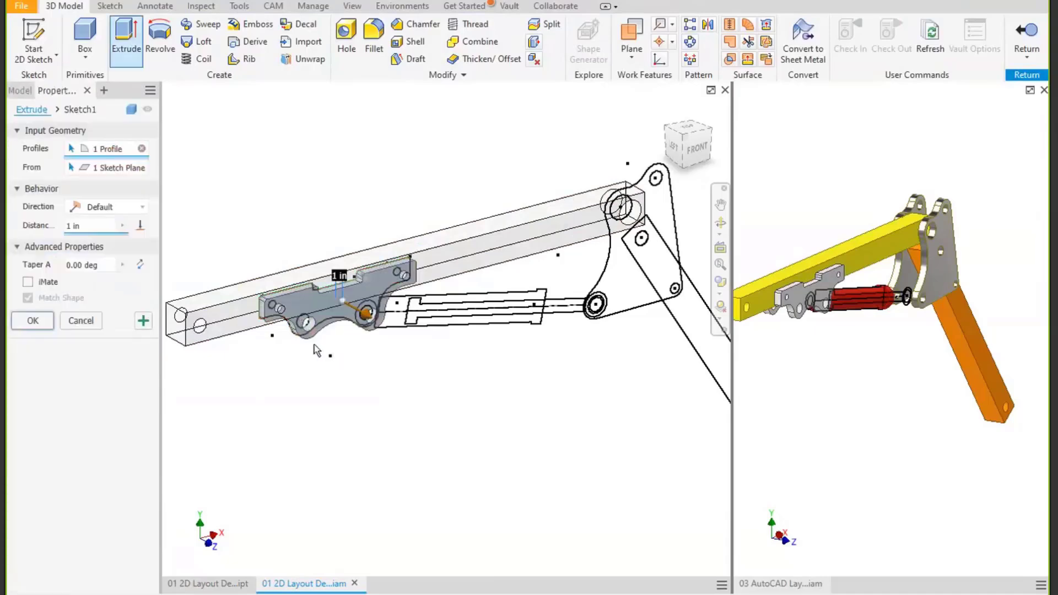
pyautogui.keyDown('shift'); pyautogui.moveTo(317, 350); pyautogui.dragTo(409, 333, button='middle'); pyautogui.keyUp('shift')
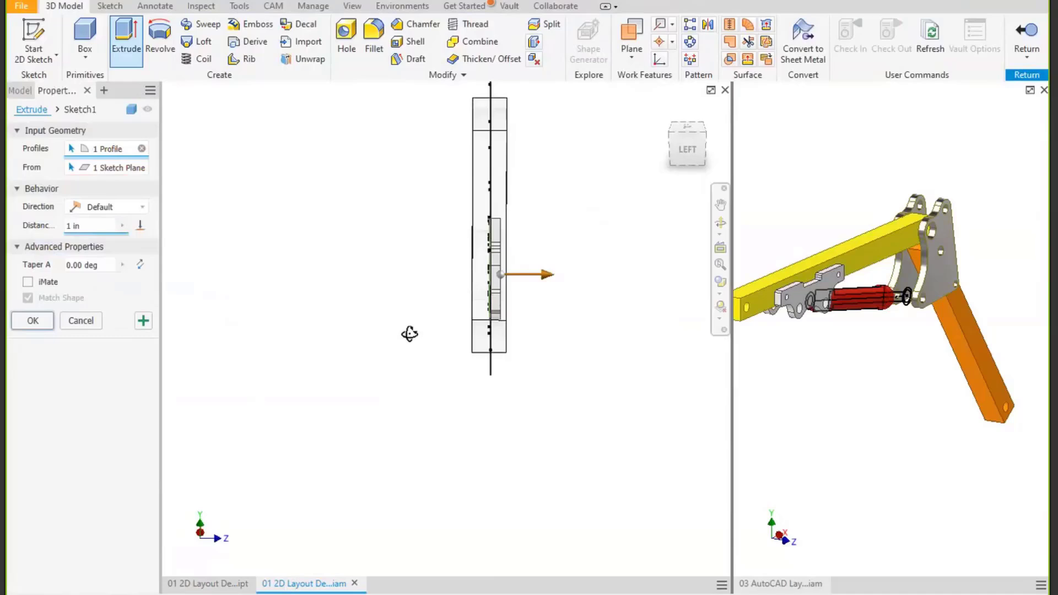
pyautogui.scroll(3, 507, 324)
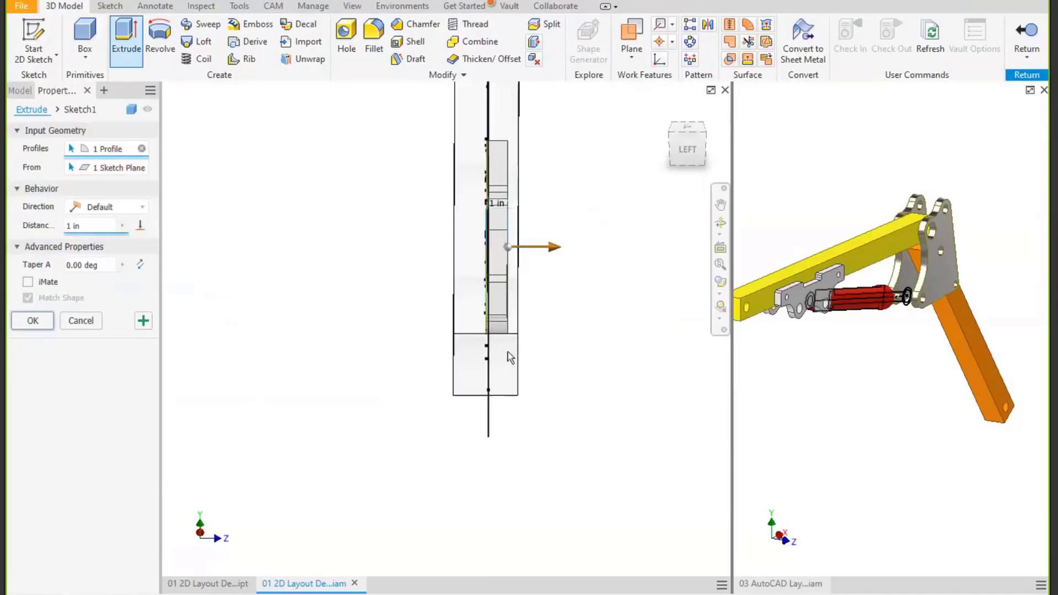
pyautogui.keyDown('shift'); pyautogui.moveTo(508, 352); pyautogui.dragTo(502, 329, button='middle'); pyautogui.keyUp('shift')
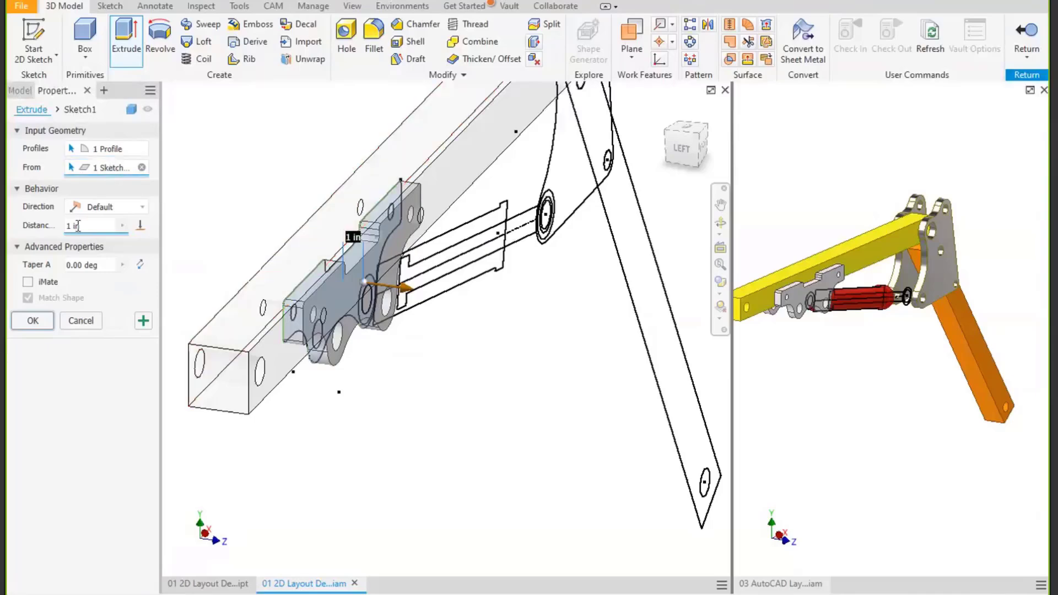
pyautogui.click(276, 359)
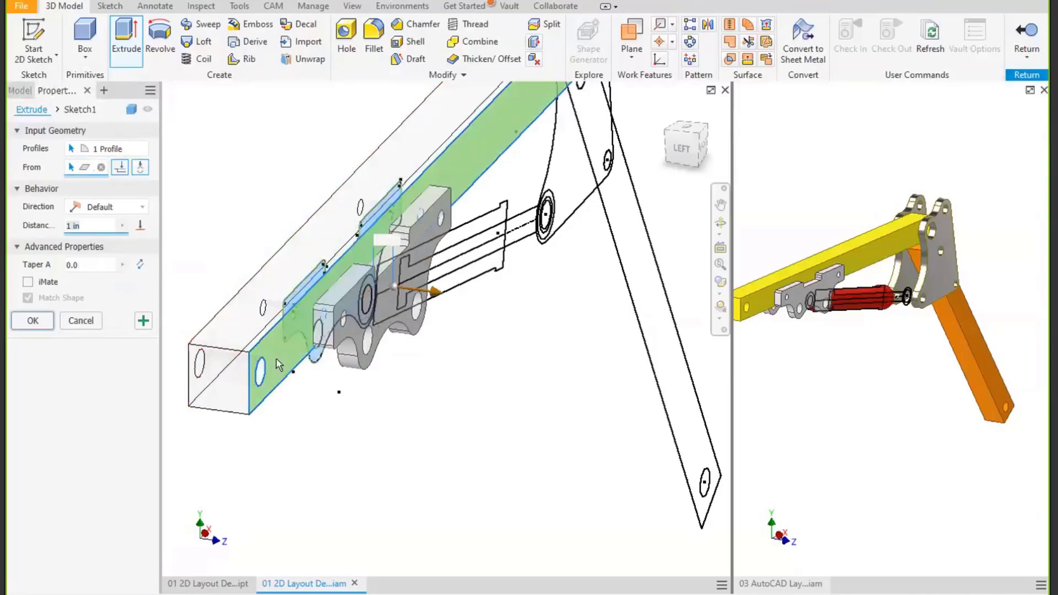
pyautogui.keyDown('shift'); pyautogui.moveTo(329, 391); pyautogui.dragTo(317, 350, button='middle'); pyautogui.keyUp('shift')
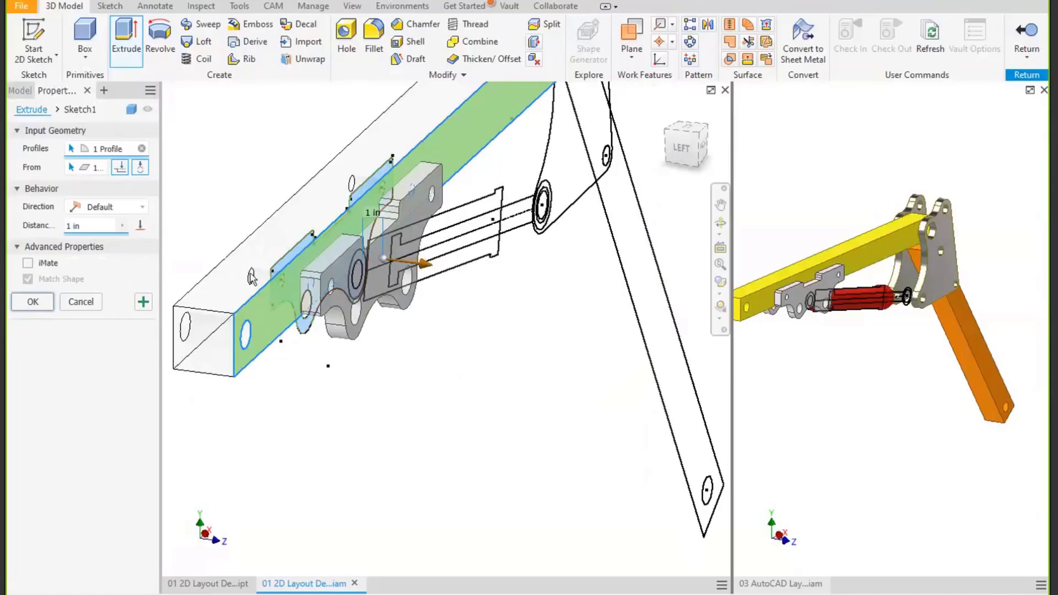
pyautogui.click(143, 302)
# Extrude the Upper Bracket profile 1 in from the Top Arm's opposite side face, with the direction flipped to point outward.
pyautogui.keyDown('shift'); pyautogui.moveTo(286, 373); pyautogui.dragTo(324, 375, button='middle'); pyautogui.keyUp('shift')
pyautogui.moveTo(568, 347); pyautogui.dragTo(141, 318, button='middle')
pyautogui.keyDown('shift'); pyautogui.moveTo(423, 406); pyautogui.dragTo(444, 399, button='middle'); pyautogui.keyUp('shift')
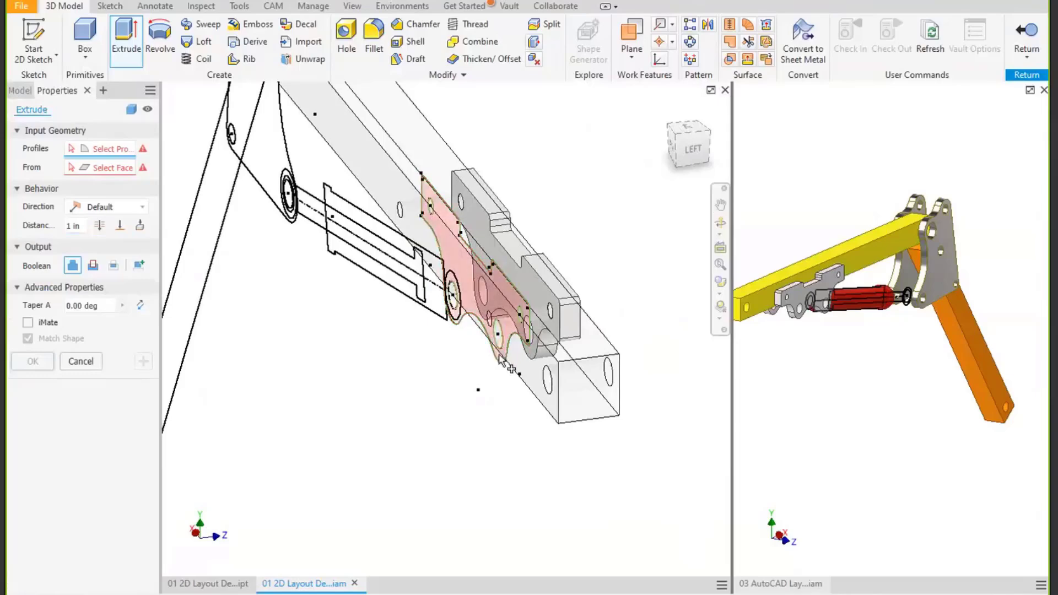
pyautogui.click(485, 308)
pyautogui.click(113, 168)
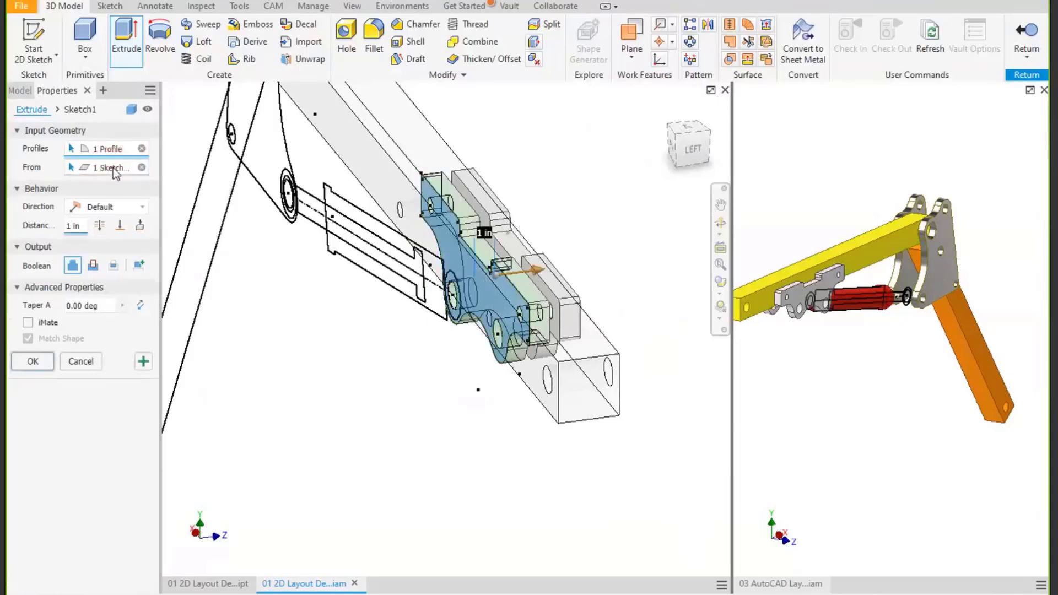
pyautogui.click(529, 385)
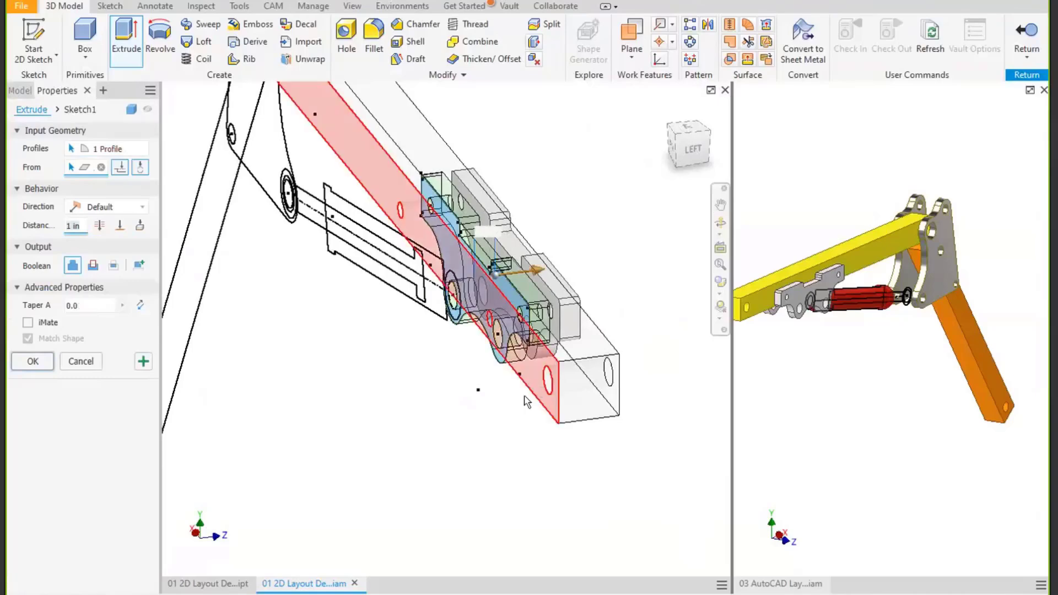
pyautogui.keyDown('shift'); pyautogui.moveTo(524, 409); pyautogui.dragTo(505, 411, button='middle'); pyautogui.keyUp('shift')
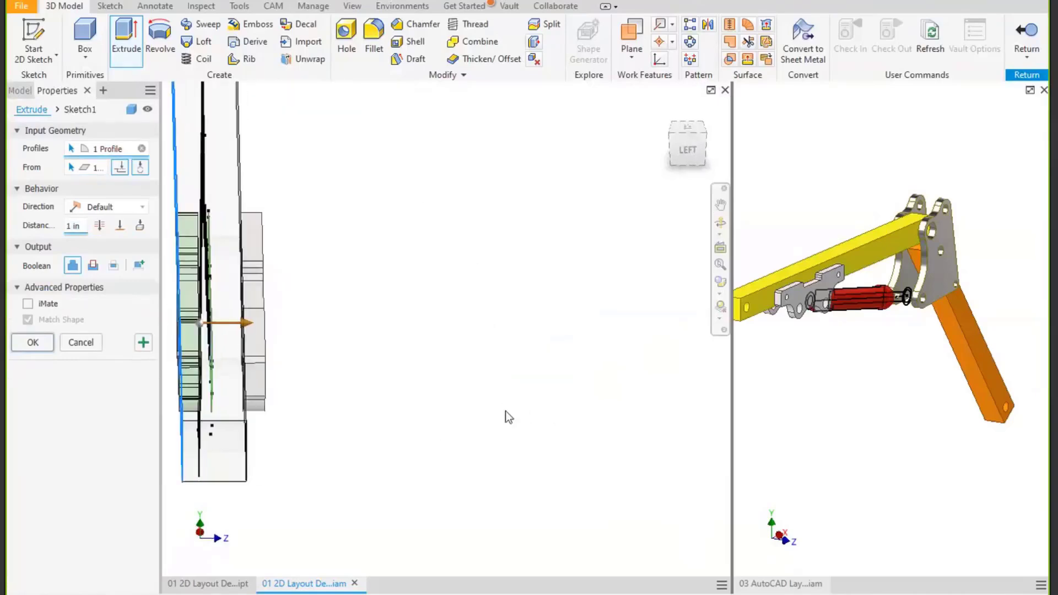
pyautogui.click(142, 208)
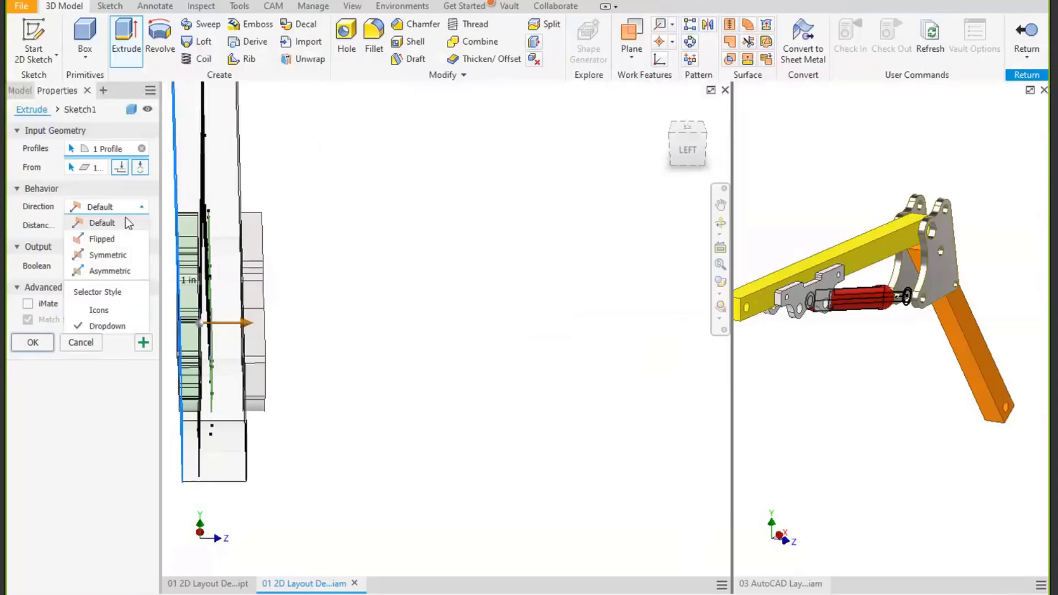
pyautogui.click(102, 239)
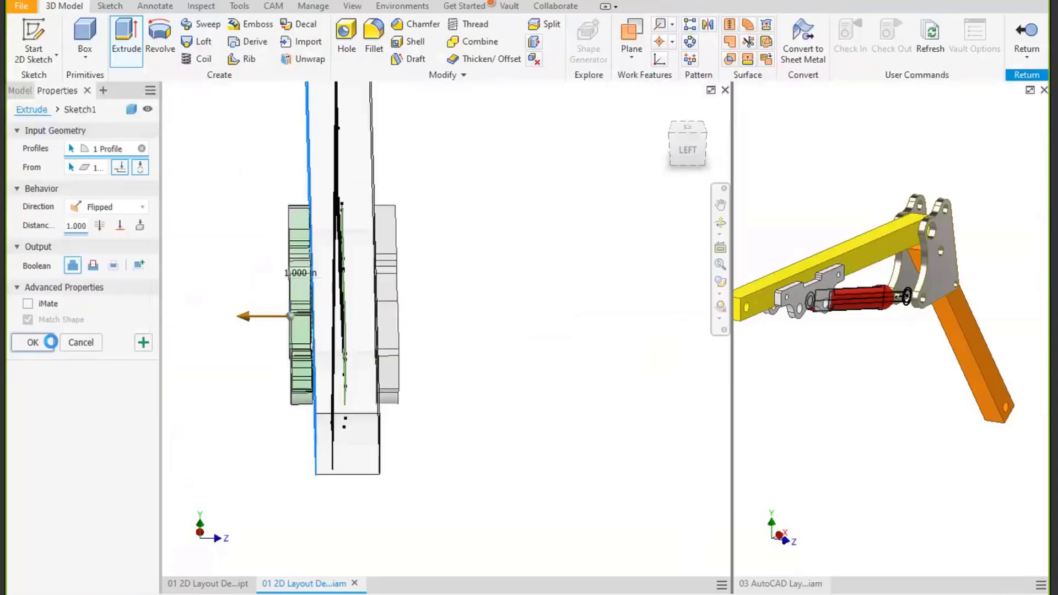
# Complete the Upper Bracket's second extrusion and return to the assembly.
pyautogui.click(45, 342)
pyautogui.click(1020, 33)
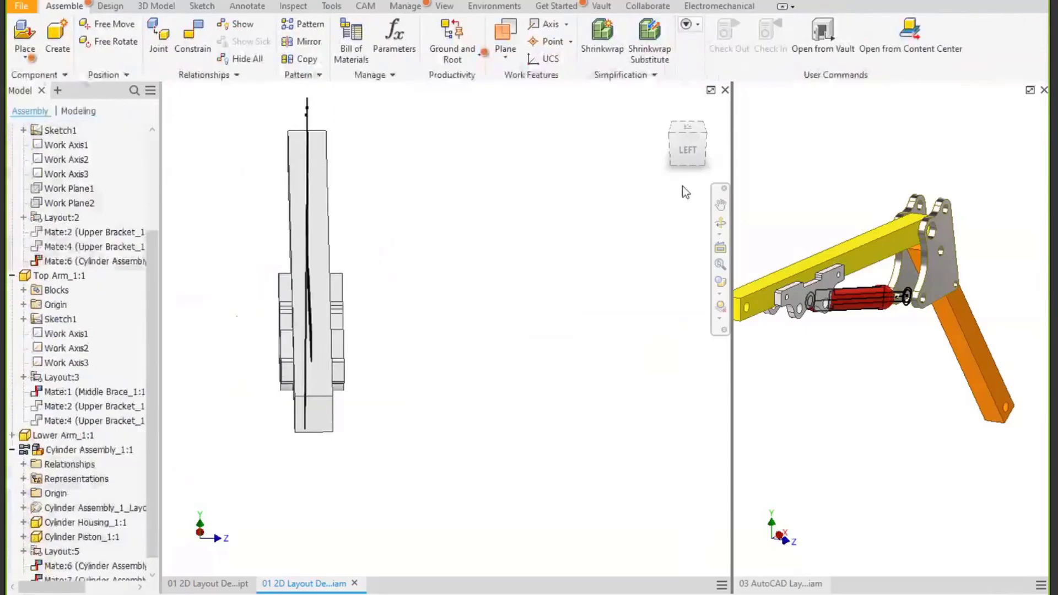
pyautogui.keyDown('shift'); pyautogui.moveTo(472, 326); pyautogui.dragTo(386, 327, button='middle'); pyautogui.keyUp('shift')
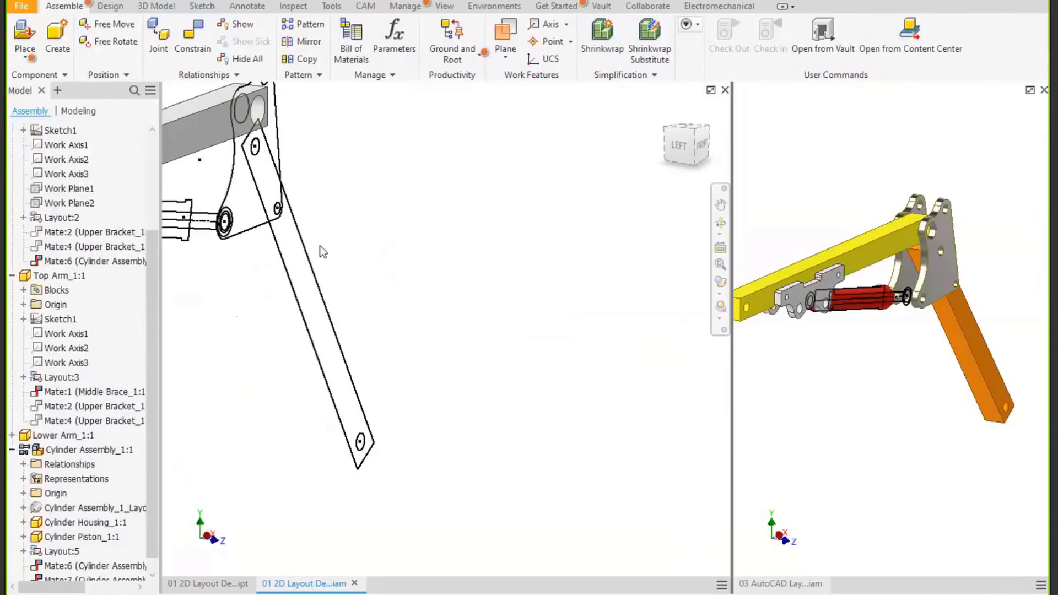
pyautogui.moveTo(319, 246); pyautogui.dragTo(590, 269, button='middle')
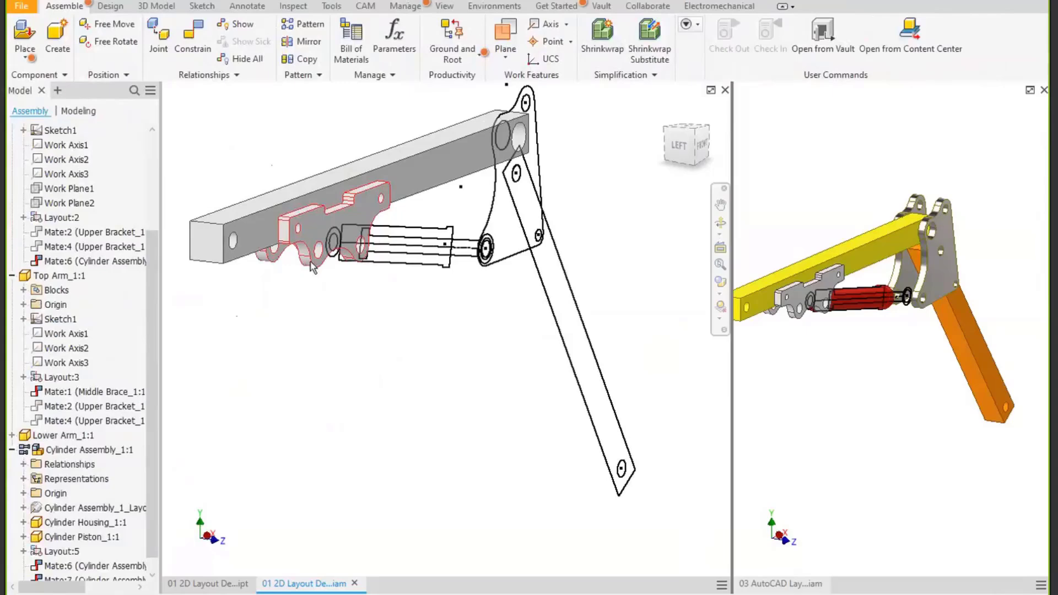
pyautogui.click(312, 267)
pyautogui.moveTo(459, 365); pyautogui.dragTo(440, 387, button='middle')
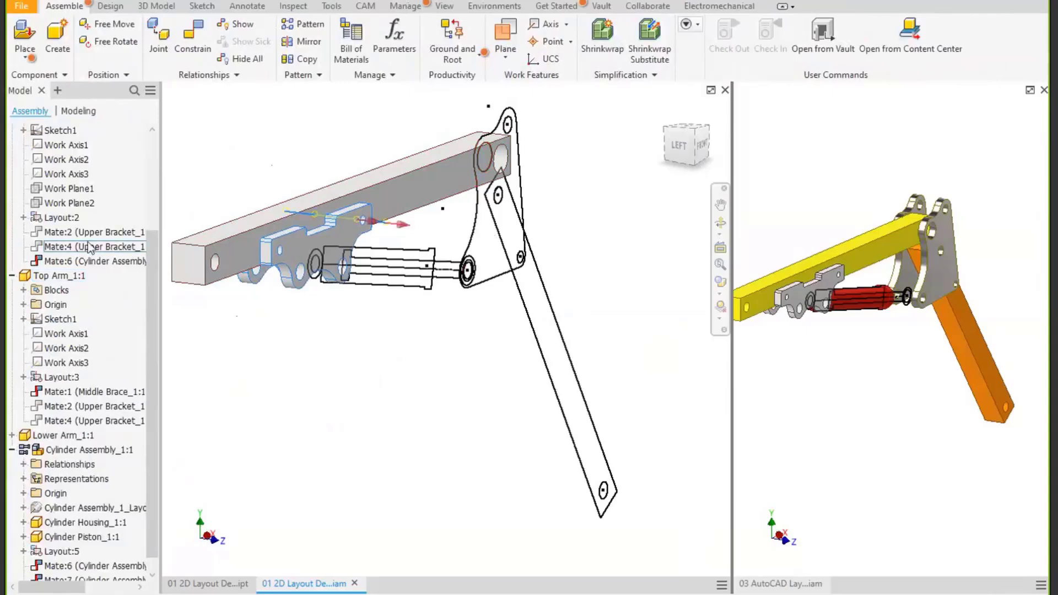
# Open the Middle Brace_1 part for editing in place within the assembly.
pyautogui.click(14, 275)
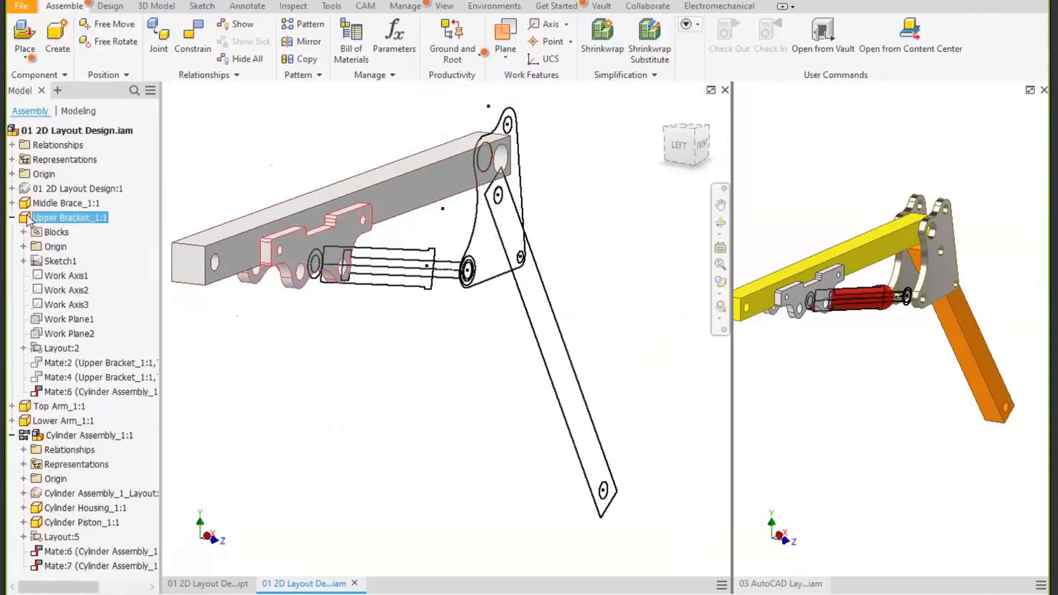
pyautogui.click(38, 407)
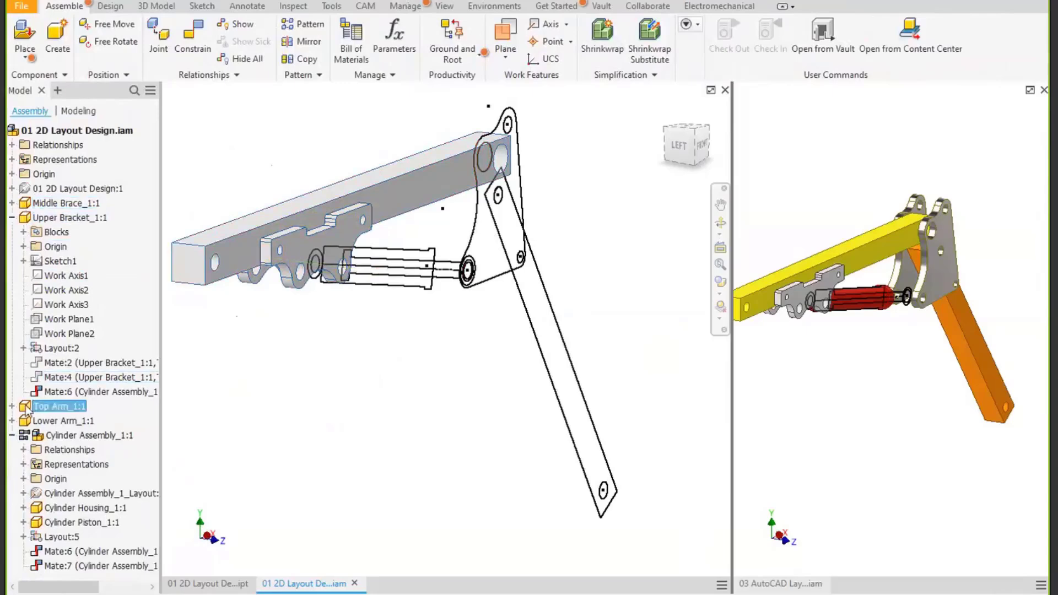
pyautogui.click(25, 203)
pyautogui.doubleClick(25, 202)
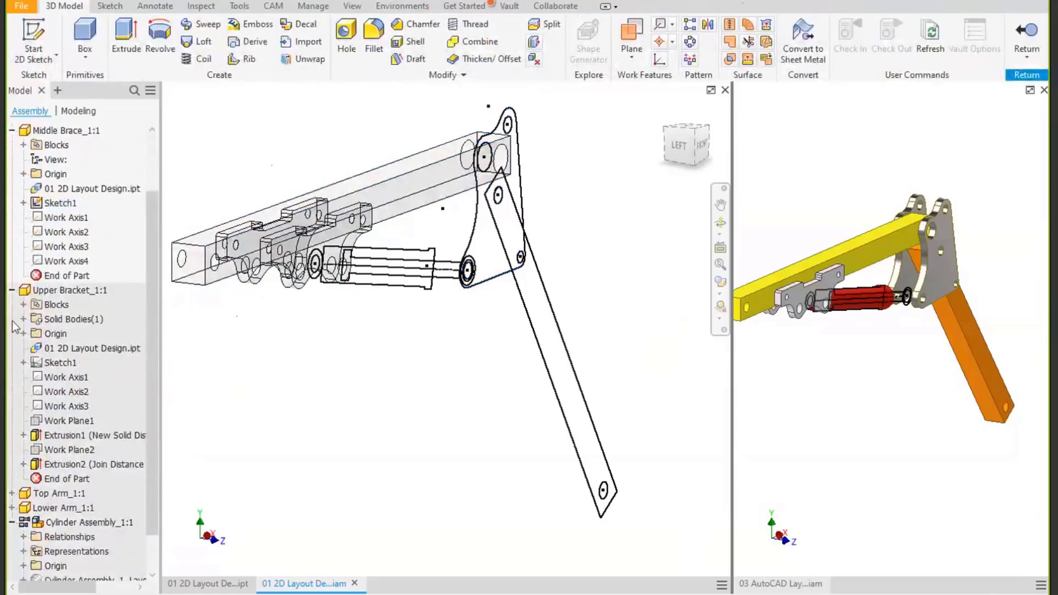
pyautogui.click(11, 290)
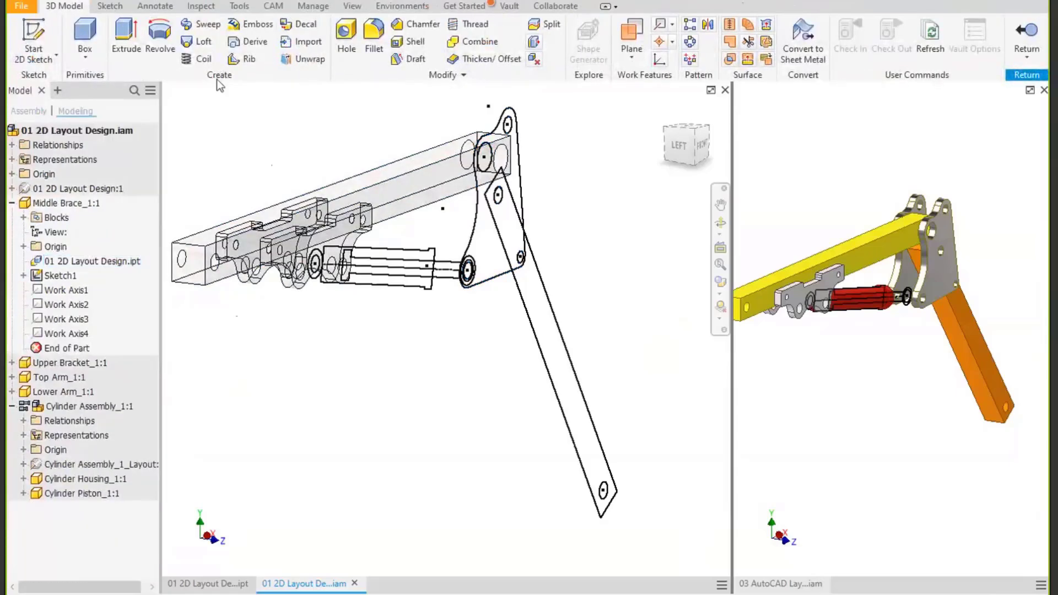
# Extrude the Middle Brace profile 1 in outward from the Top Arm's front side face and return to the assembly.
pyautogui.click(126, 36)
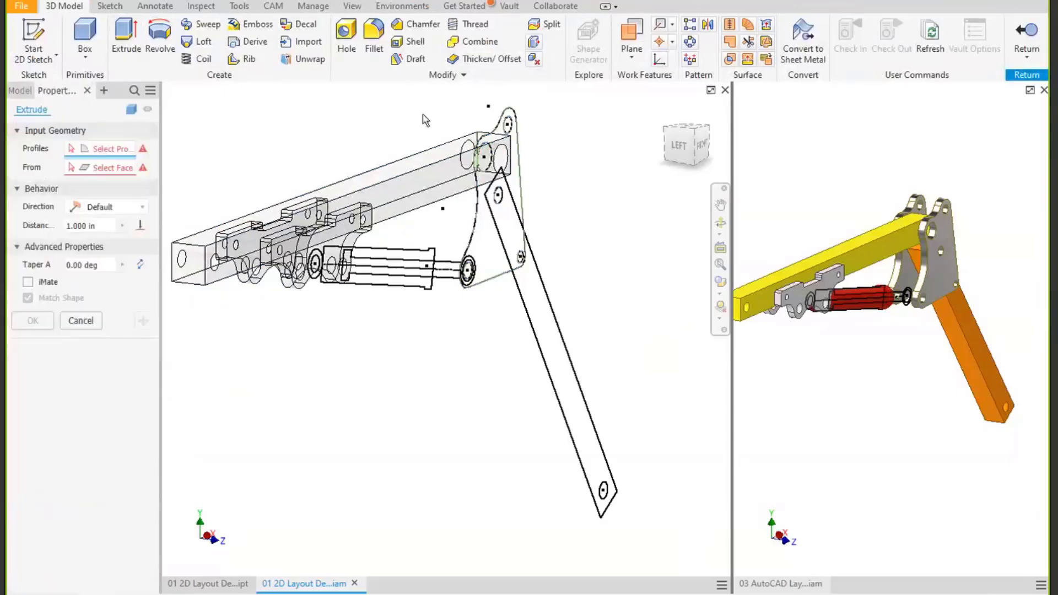
pyautogui.click(489, 260)
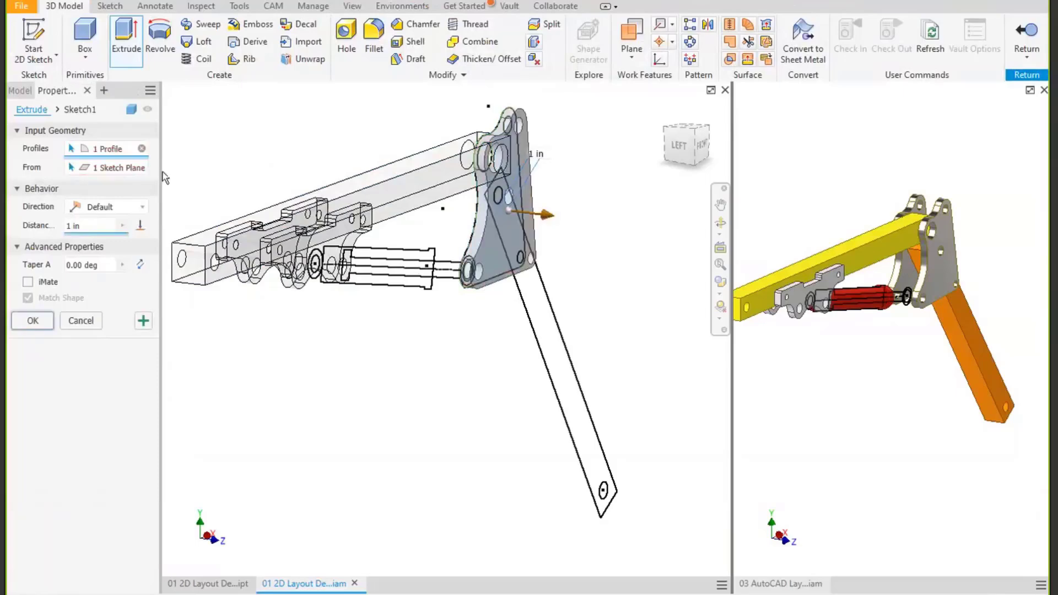
pyautogui.click(70, 168)
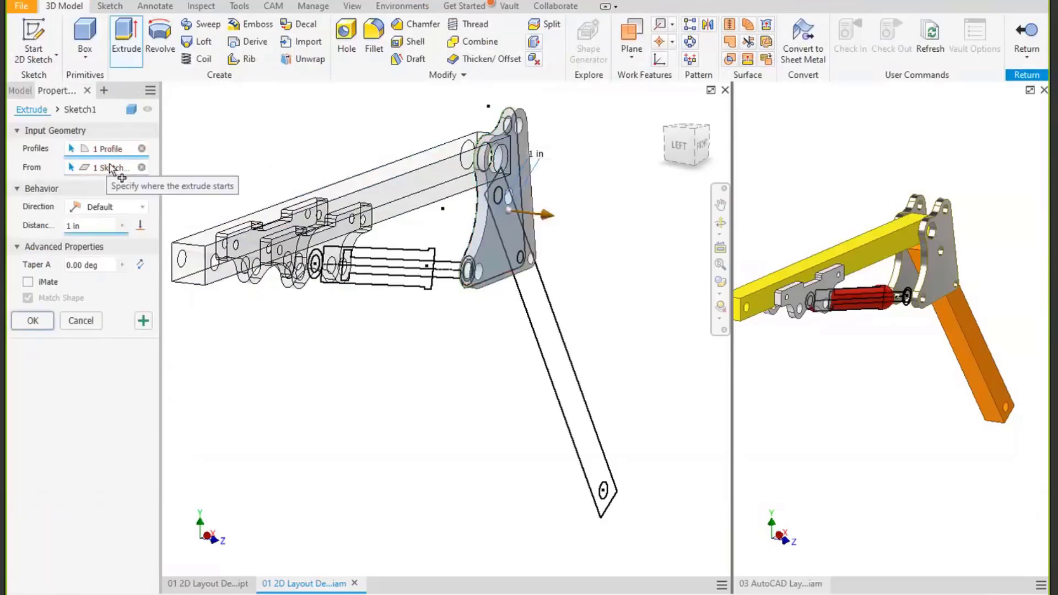
pyautogui.click(415, 184)
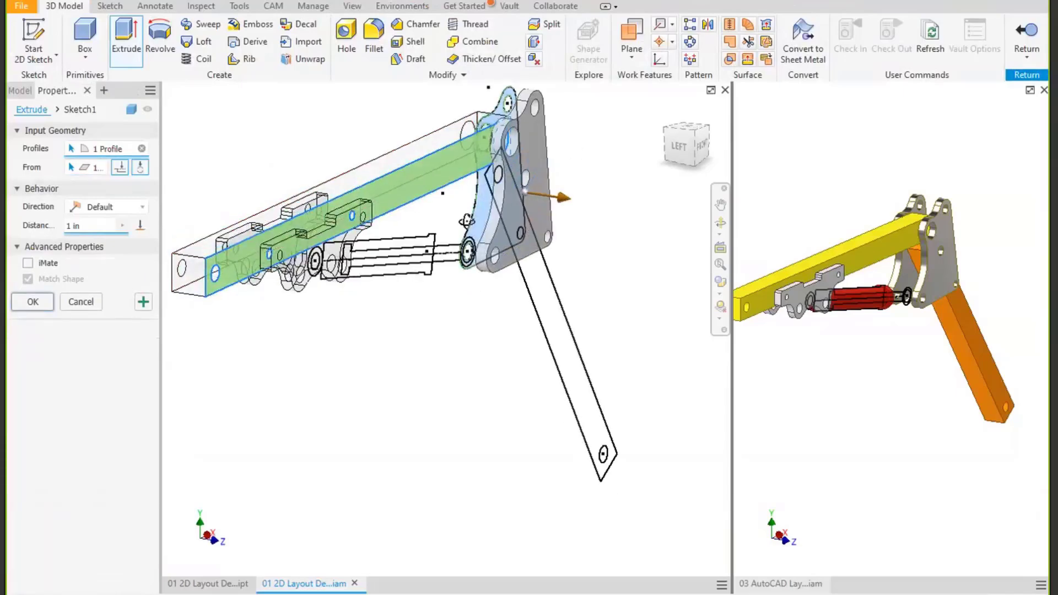
pyautogui.moveTo(467, 221)
pyautogui.keyDown('shift'); pyautogui.mouseDown(button='middle')
pyautogui.moveTo(475, 213)
pyautogui.moveTo(463, 222)
pyautogui.mouseUp(button='middle'); pyautogui.keyUp('shift')
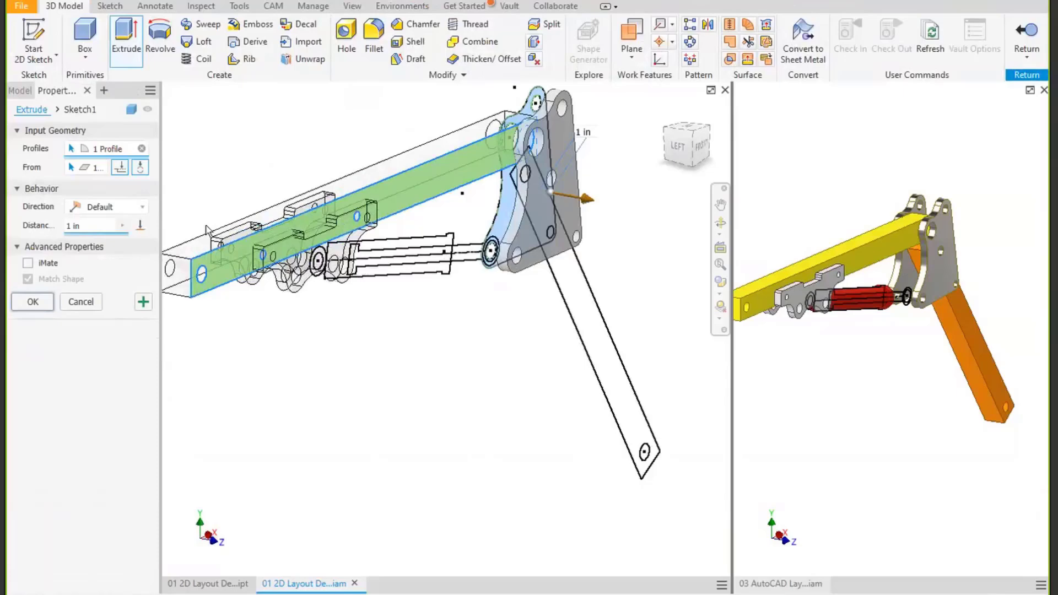
pyautogui.click(33, 302)
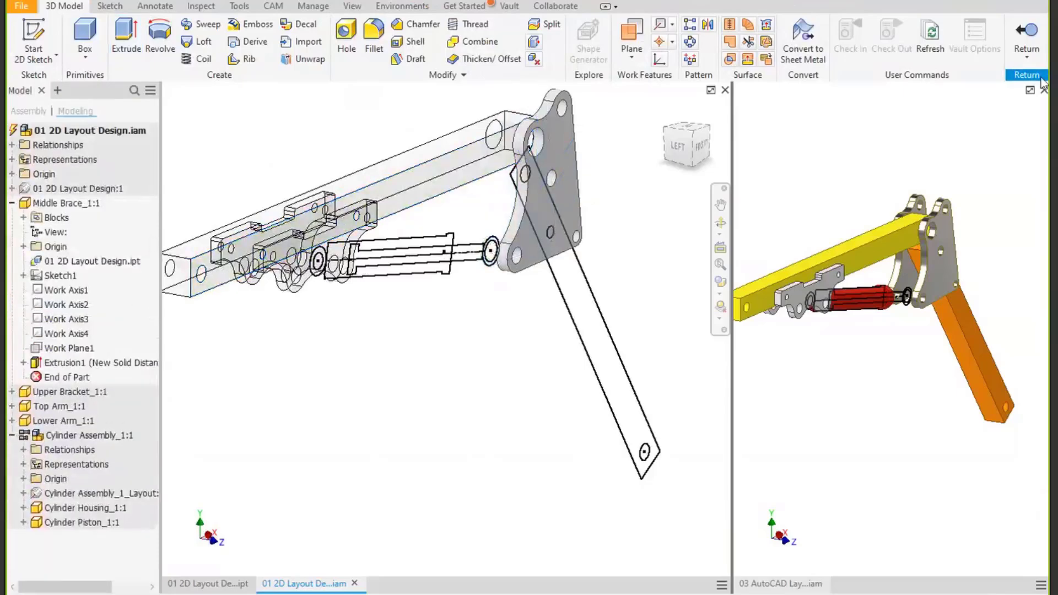
pyautogui.click(1024, 28)
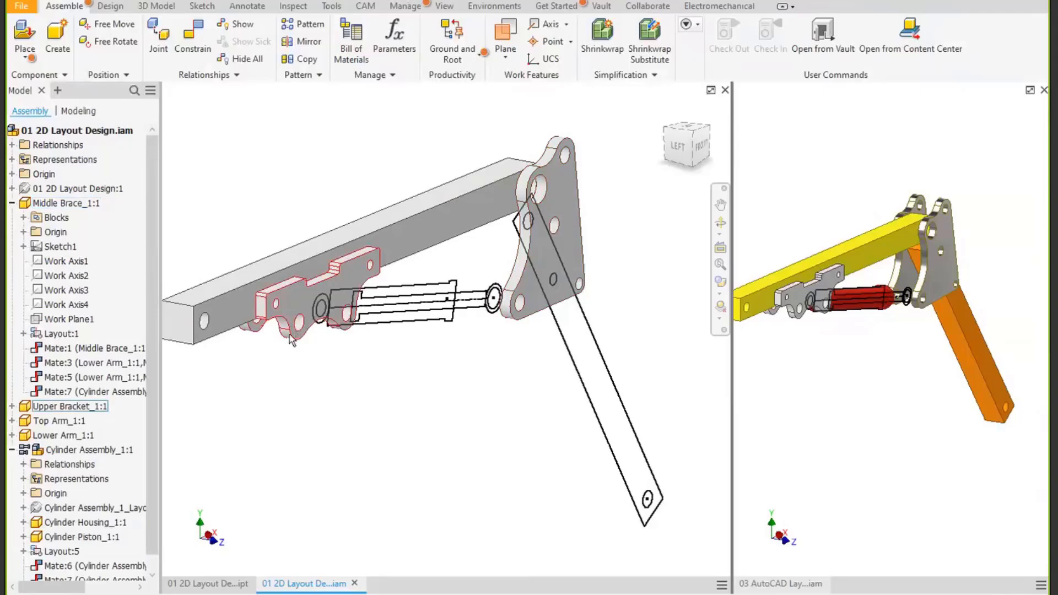
# Copy the Middle Brace and paste a second instance into the assembly.
pyautogui.click(532, 295)
pyautogui.hotkey('ctrl', 'c')
pyautogui.hotkey('ctrl', 'v')
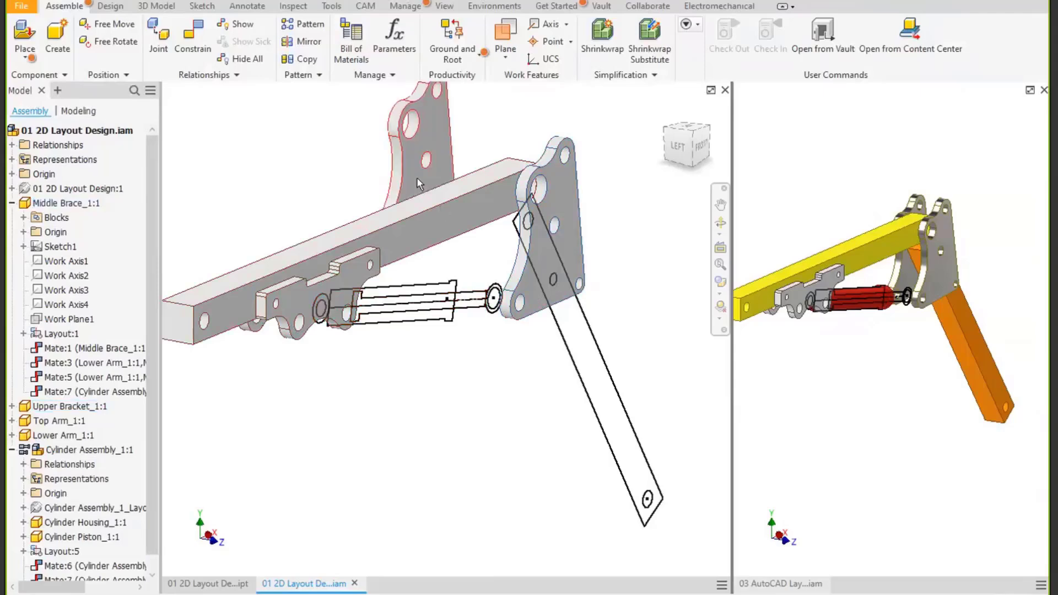
# Apply an Insert constraint with 0 in offset between the copied brace's large hole and the Top Arm's pivot hole on the opposite side.
pyautogui.click(209, 37)
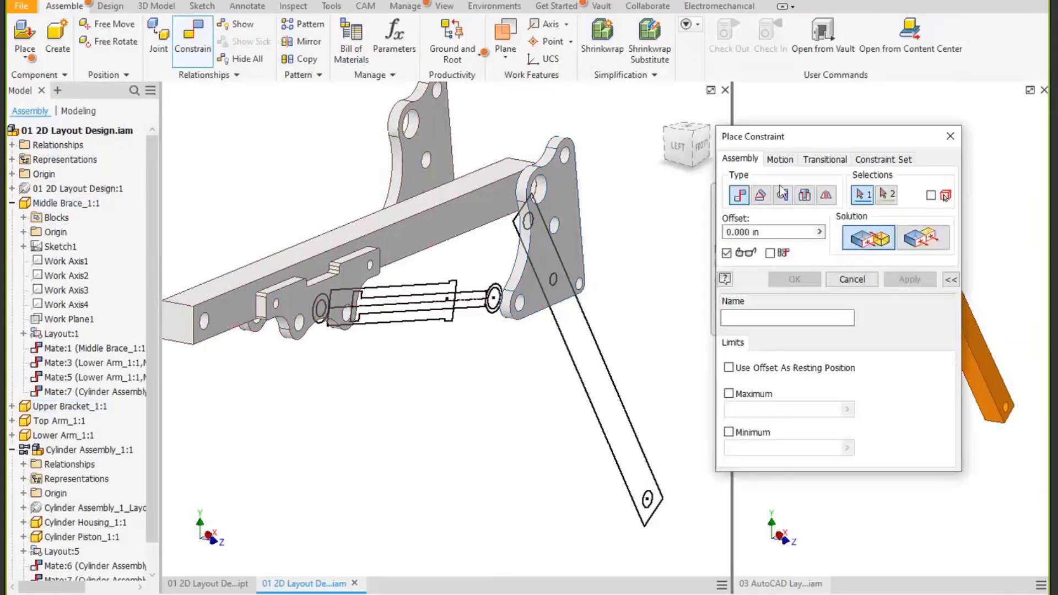
pyautogui.click(805, 195)
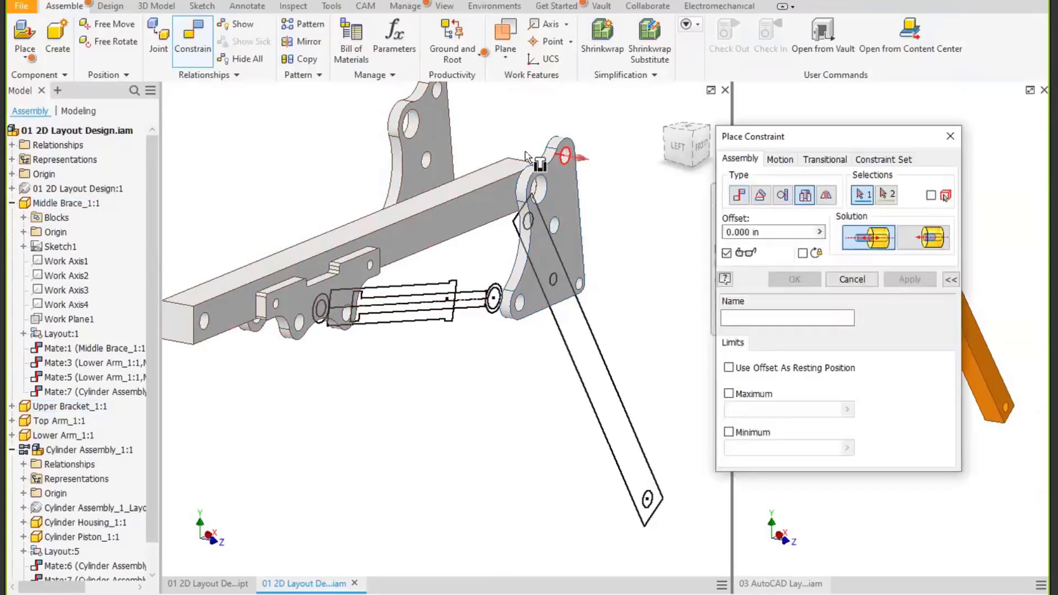
pyautogui.click(417, 135)
pyautogui.keyDown('shift'); pyautogui.moveTo(410, 231); pyautogui.dragTo(492, 180, button='middle'); pyautogui.keyUp('shift')
pyautogui.click(493, 181)
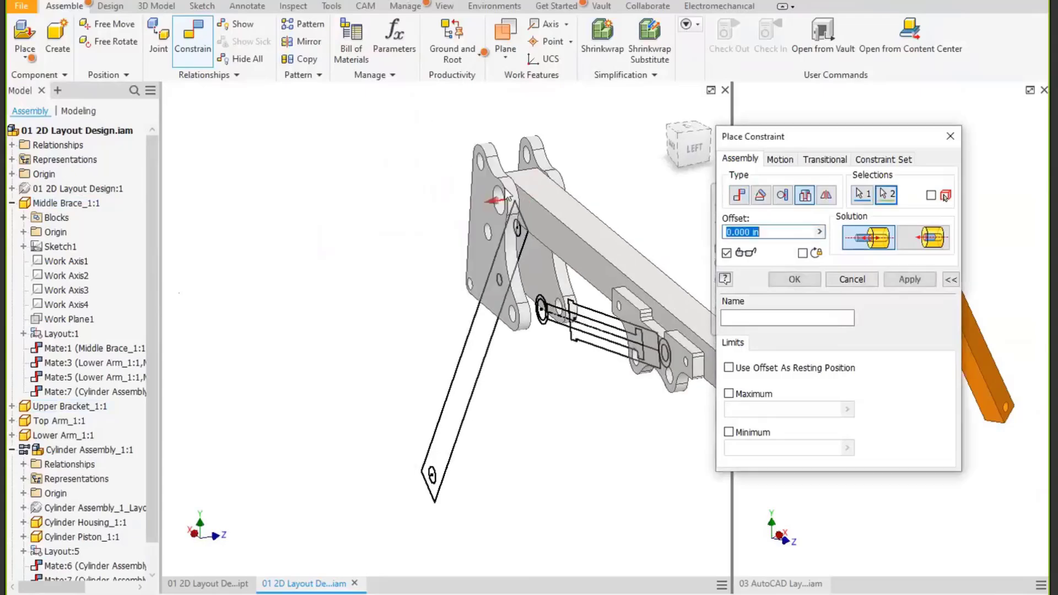
pyautogui.click(909, 280)
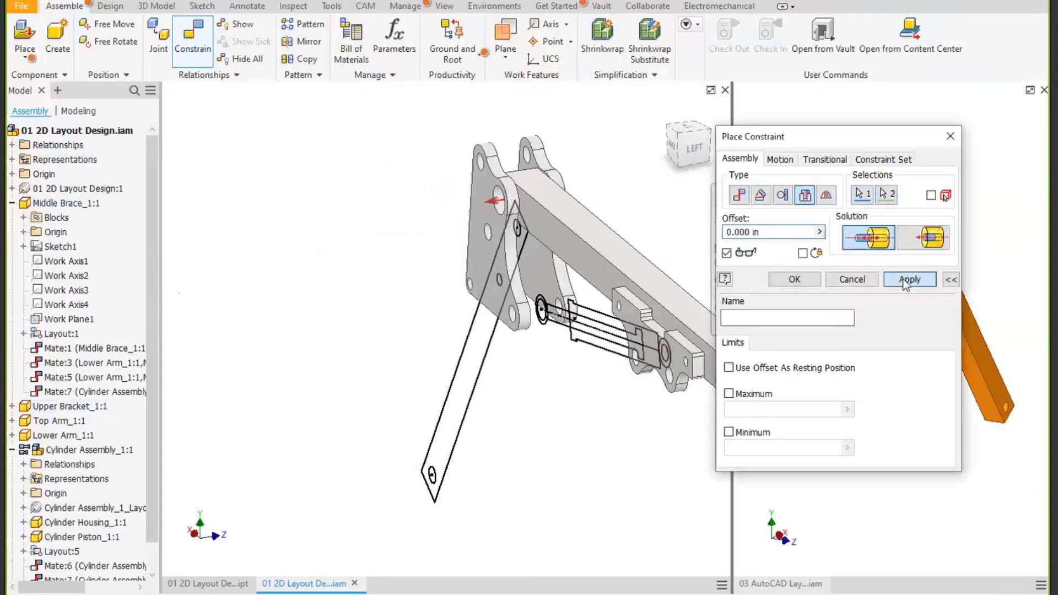
# Mate the axes of the uppermost holes of the two Middle Braces with 0 in offset and finish constraining.
pyautogui.scroll(4, 528, 164)
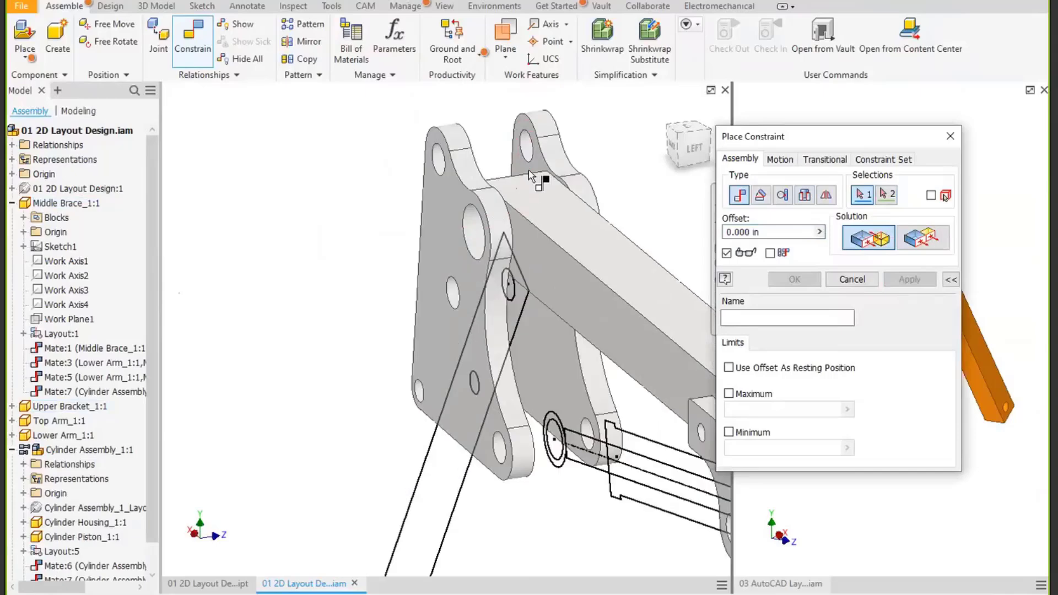
pyautogui.click(527, 133)
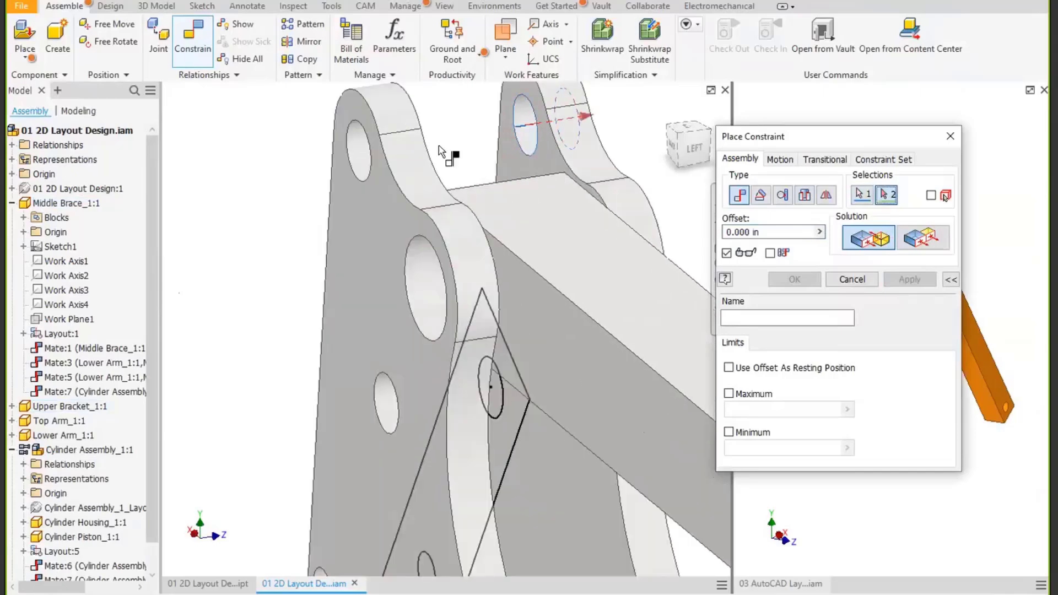
pyautogui.click(368, 167)
pyautogui.click(908, 280)
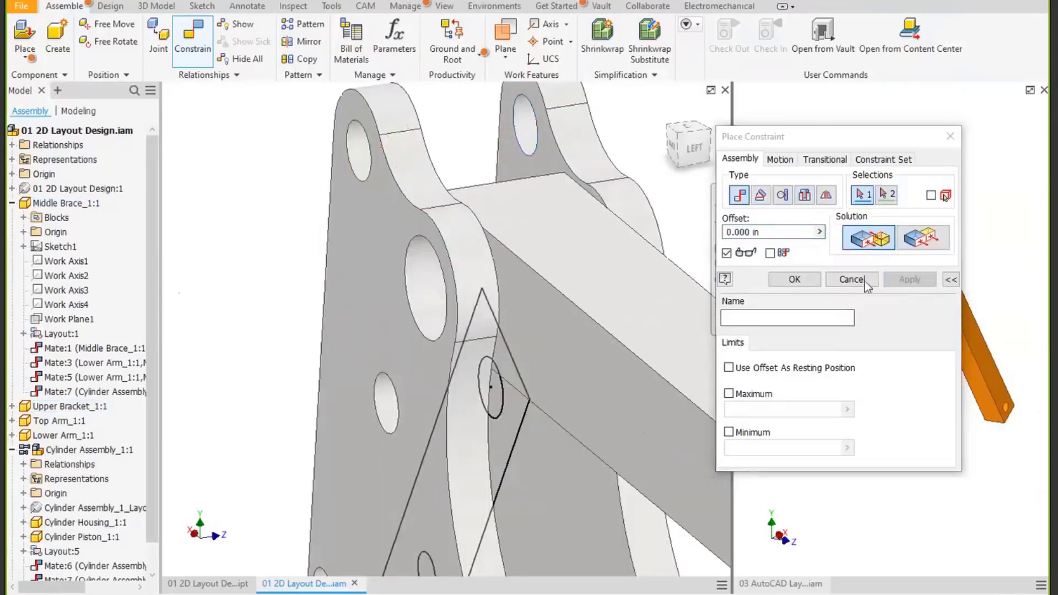
pyautogui.click(847, 279)
# Apply an orange appearance to both Middle Braces.
pyautogui.click(587, 163)
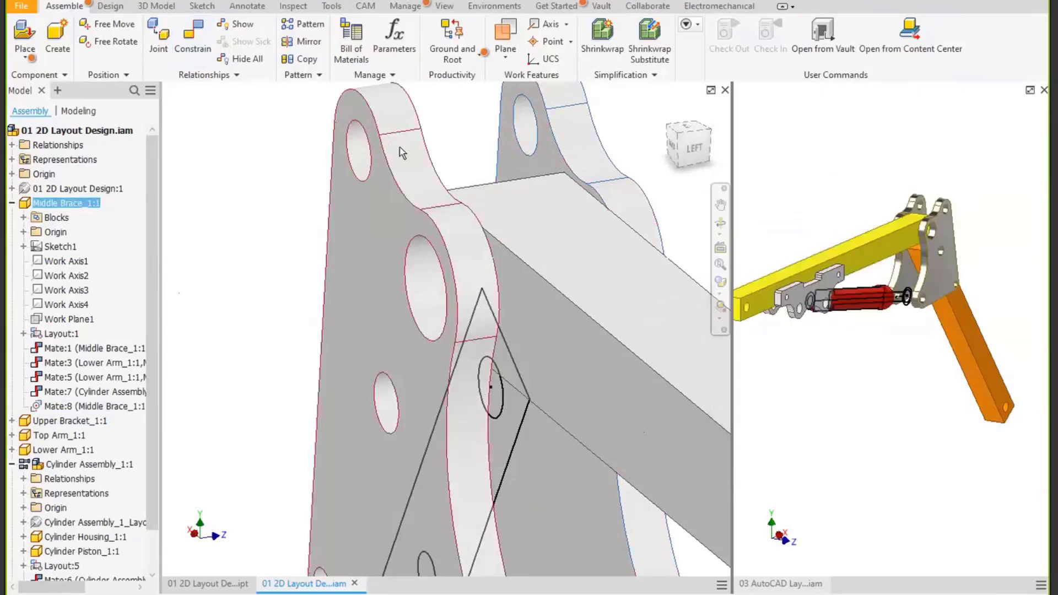
pyautogui.click(408, 1)
pyautogui.scroll(-10, 422, 235)
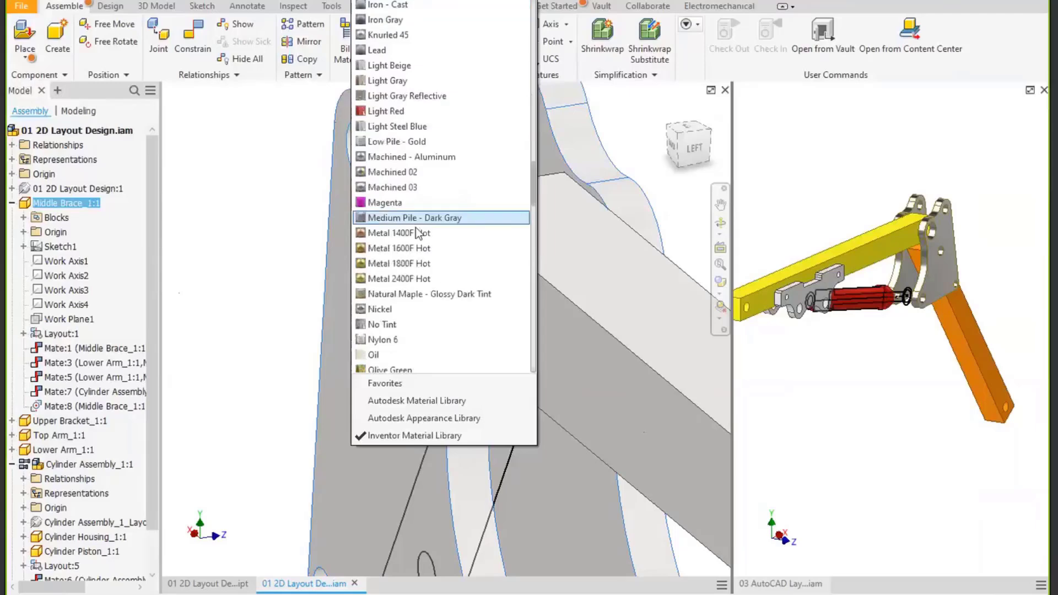
pyautogui.click(387, 310)
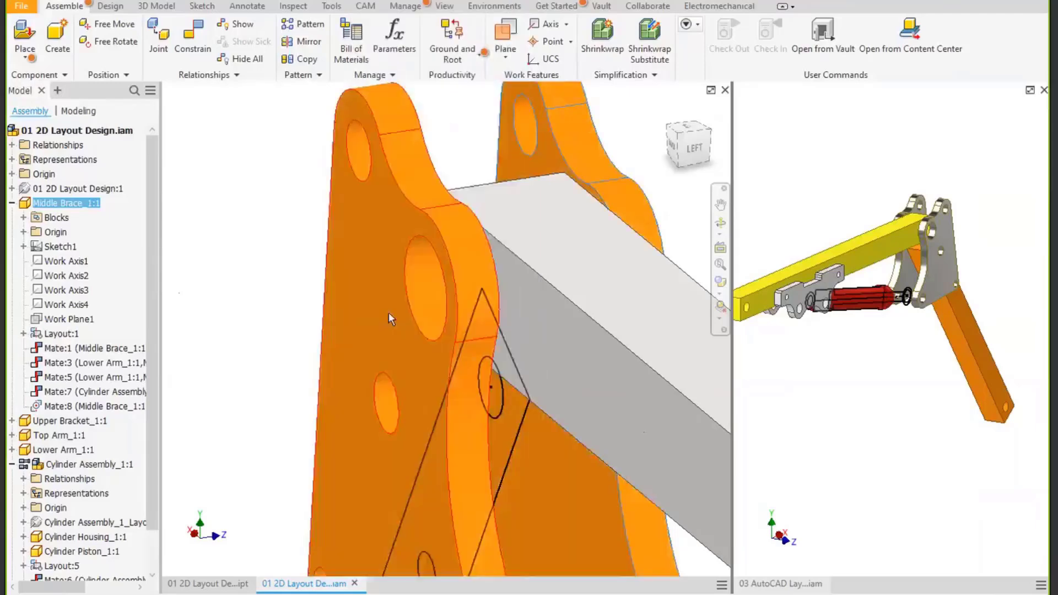
# Apply the Blue - Wall Paint - Glossy appearance to the Top Arm.
pyautogui.click(284, 206)
pyautogui.click(606, 371)
pyautogui.click(417, 2)
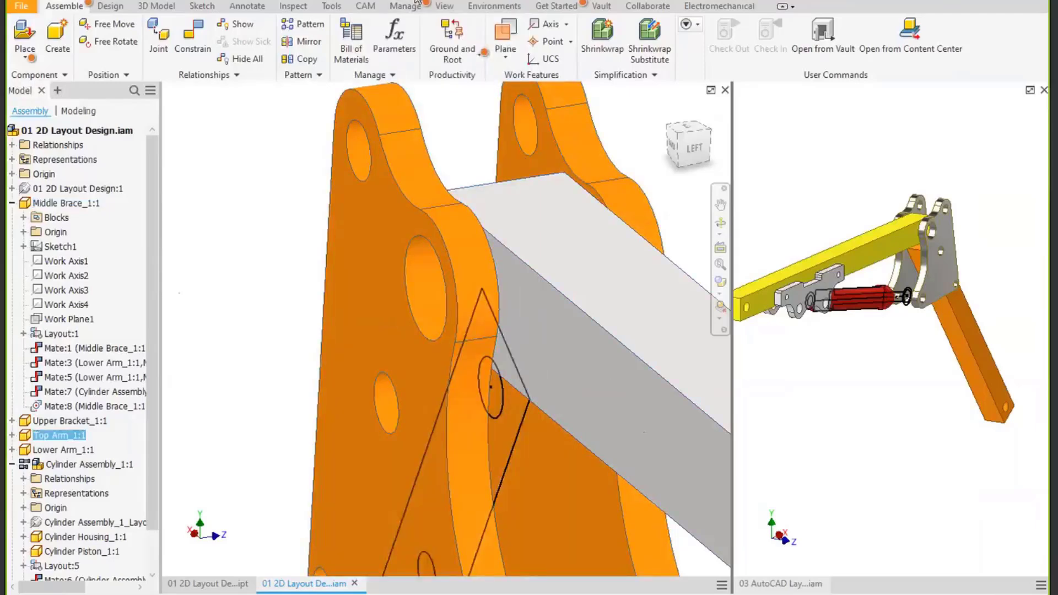
pyautogui.scroll(8, 435, 143)
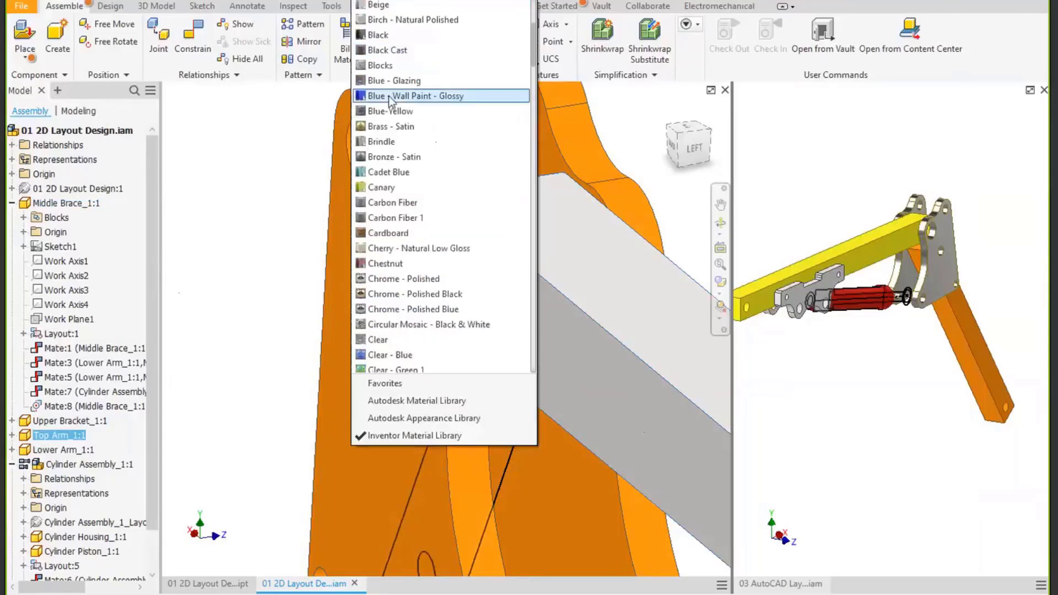
pyautogui.click(425, 95)
# Swing the Lower Arm outward and back to examine how the linkage and cylinder move together.
pyautogui.scroll(-5, 292, 223)
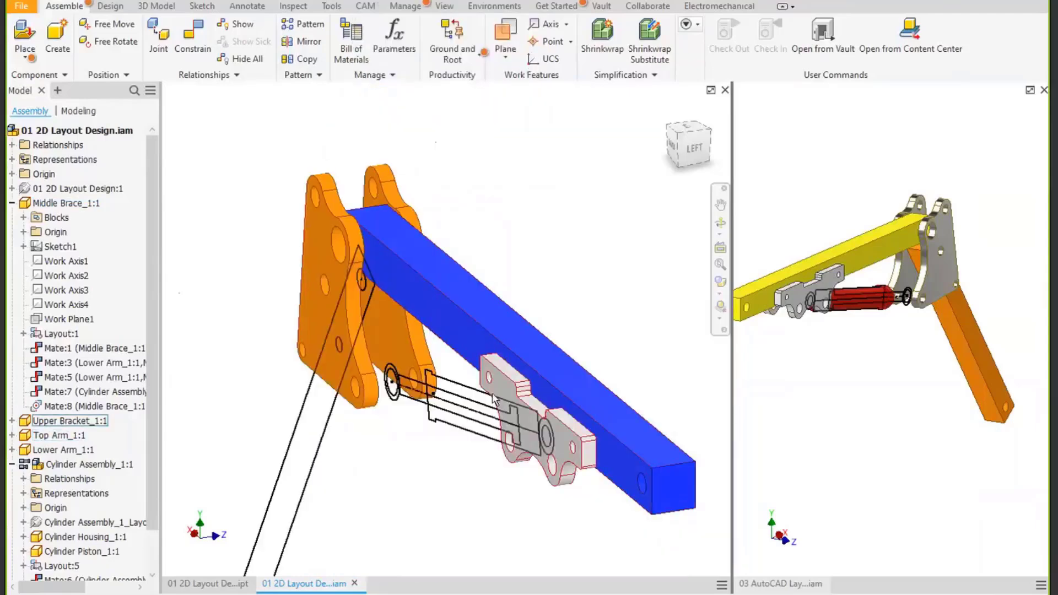
pyautogui.keyDown('shift'); pyautogui.moveTo(530, 408); pyautogui.dragTo(430, 392, button='middle'); pyautogui.keyUp('shift')
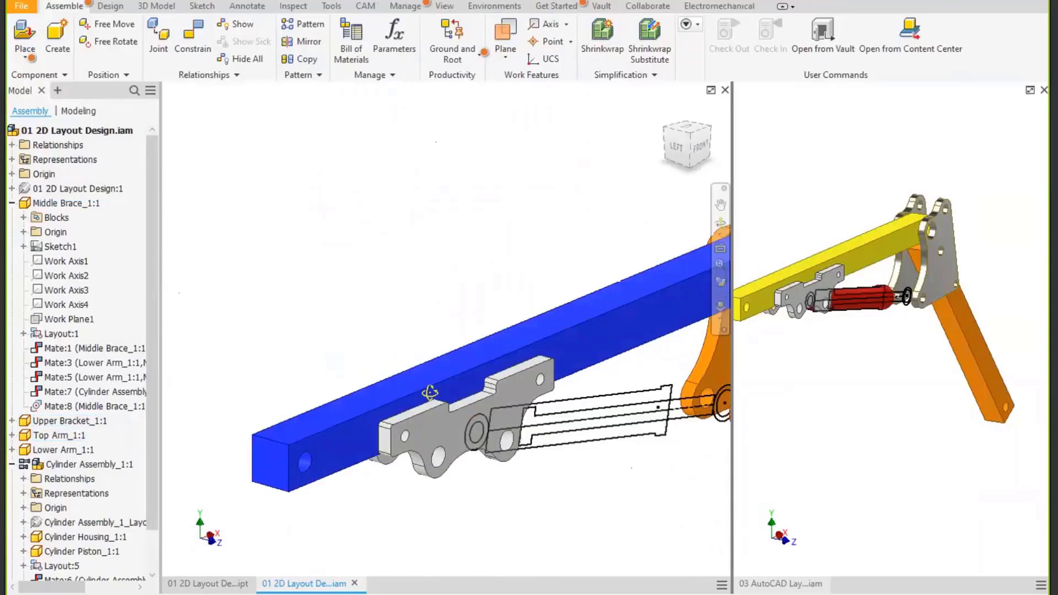
pyautogui.moveTo(625, 407); pyautogui.dragTo(511, 323, button='middle')
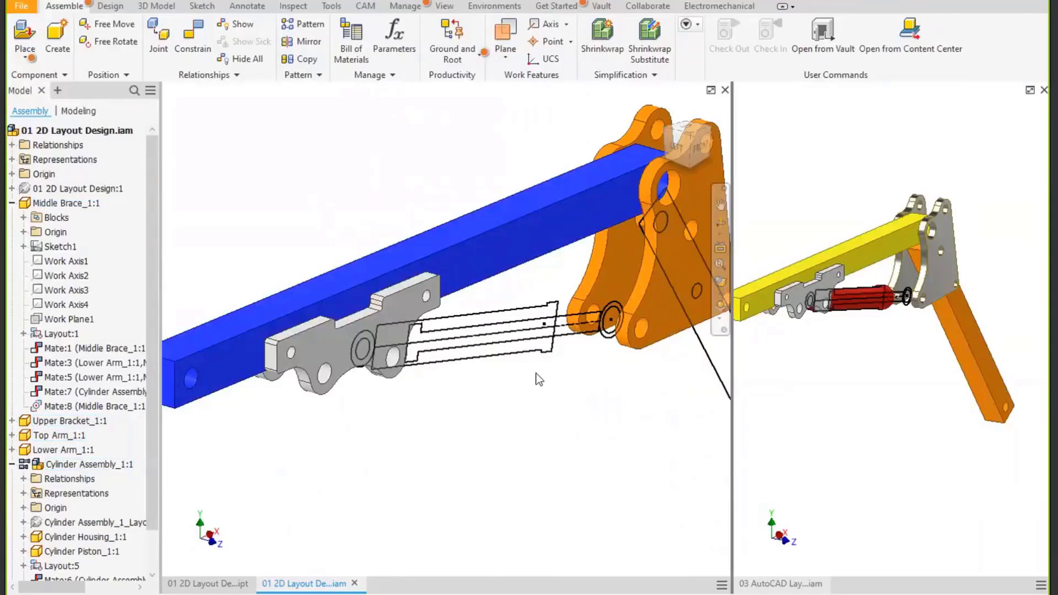
pyautogui.moveTo(562, 375); pyautogui.dragTo(552, 373, button='middle')
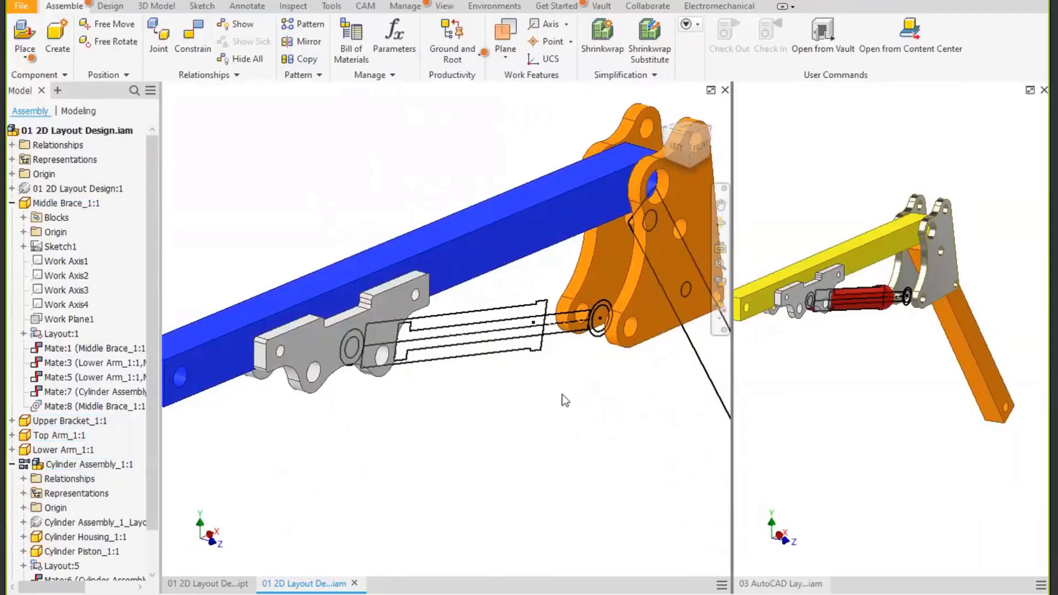
pyautogui.scroll(-3, 562, 395)
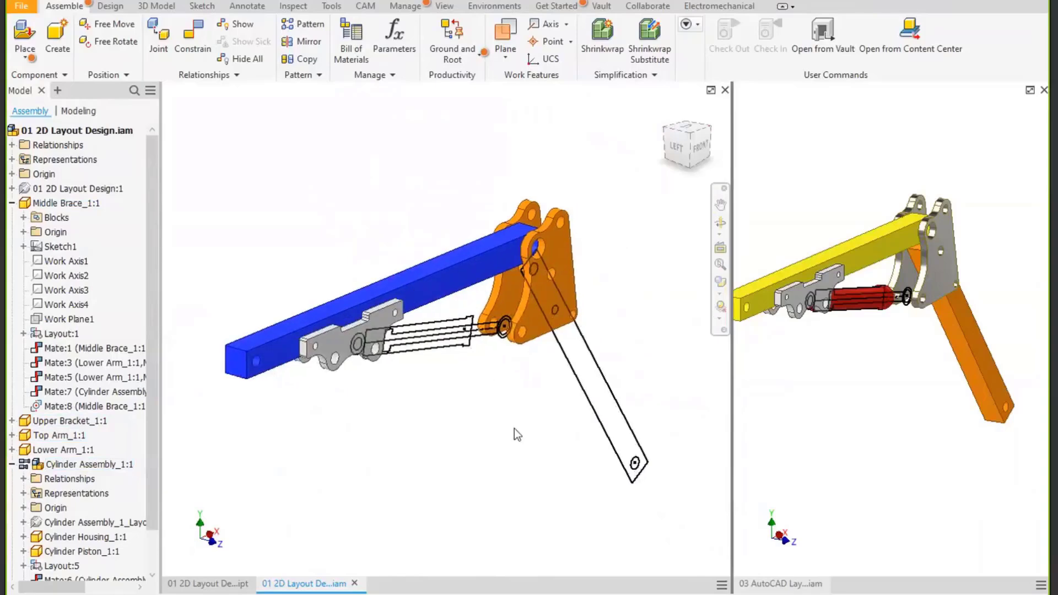
pyautogui.moveTo(635, 468); pyautogui.dragTo(681, 425)
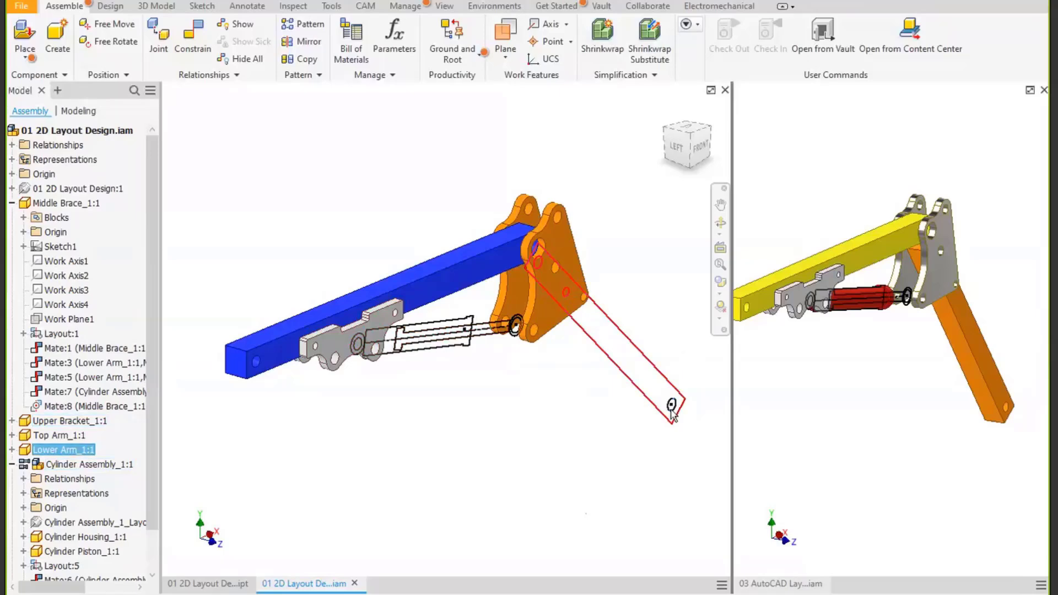
pyautogui.moveTo(672, 413); pyautogui.dragTo(596, 451)
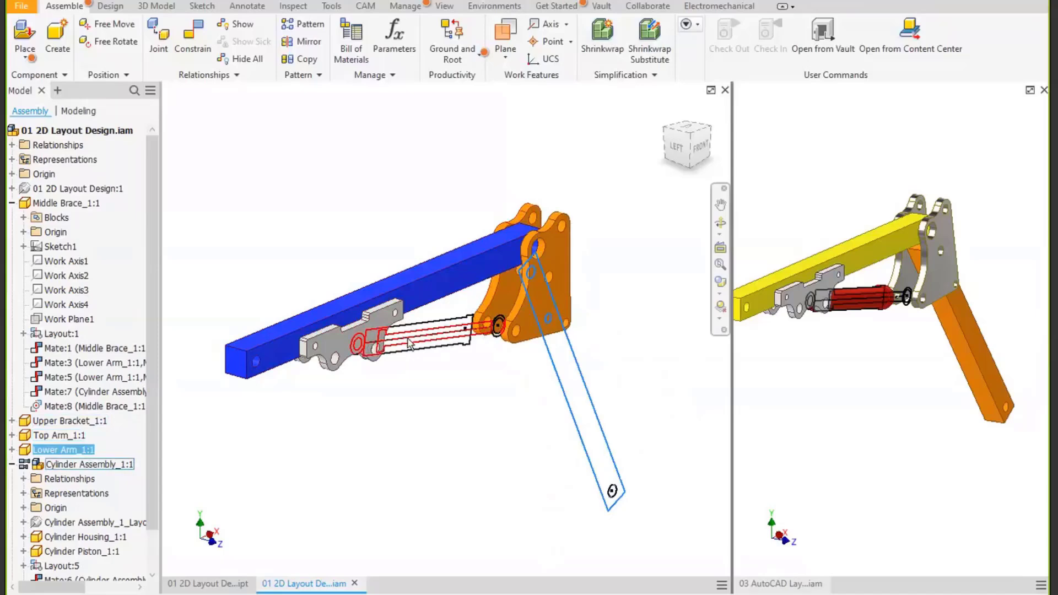
# Examine the cylinder between the Upper Bracket and Middle Braces, swinging the Lower Arm slightly outward and selecting the Cylinder Assembly.
pyautogui.scroll(3, 411, 343)
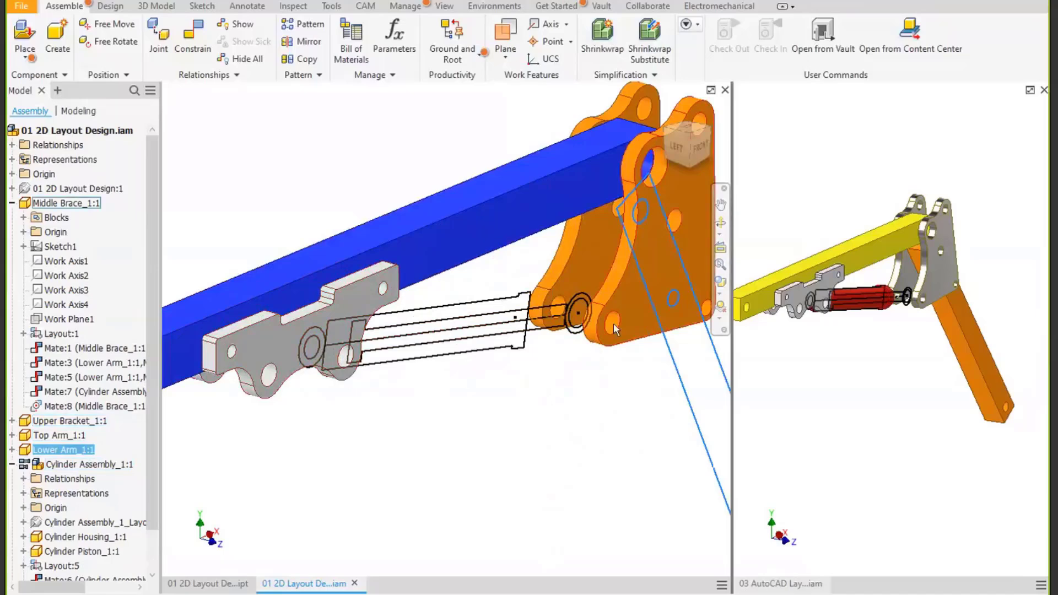
pyautogui.moveTo(347, 329)
pyautogui.scroll(-3, 527, 373)
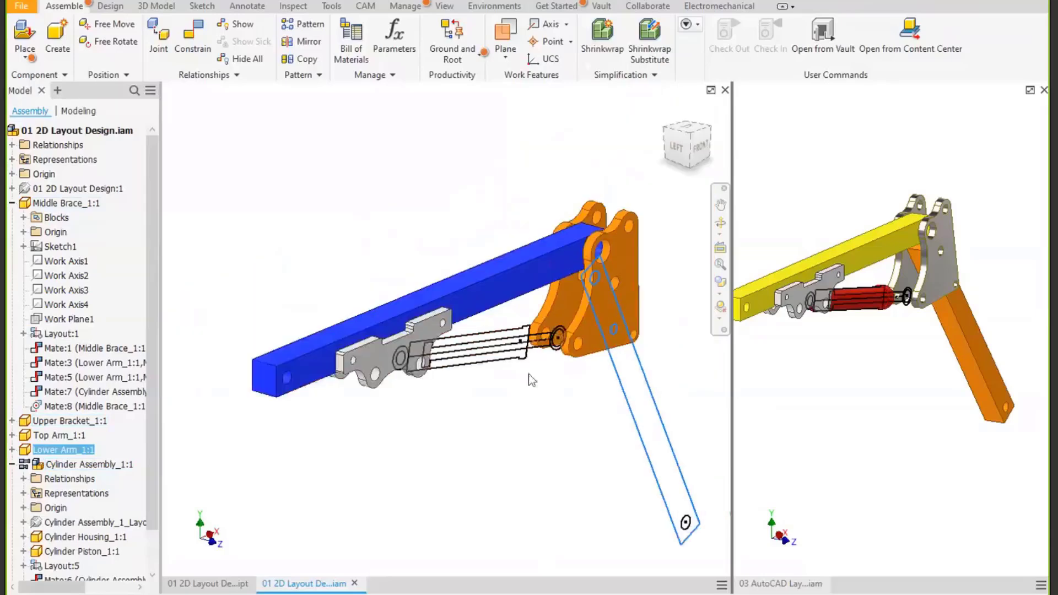
pyautogui.moveTo(528, 373); pyautogui.dragTo(453, 323, button='middle')
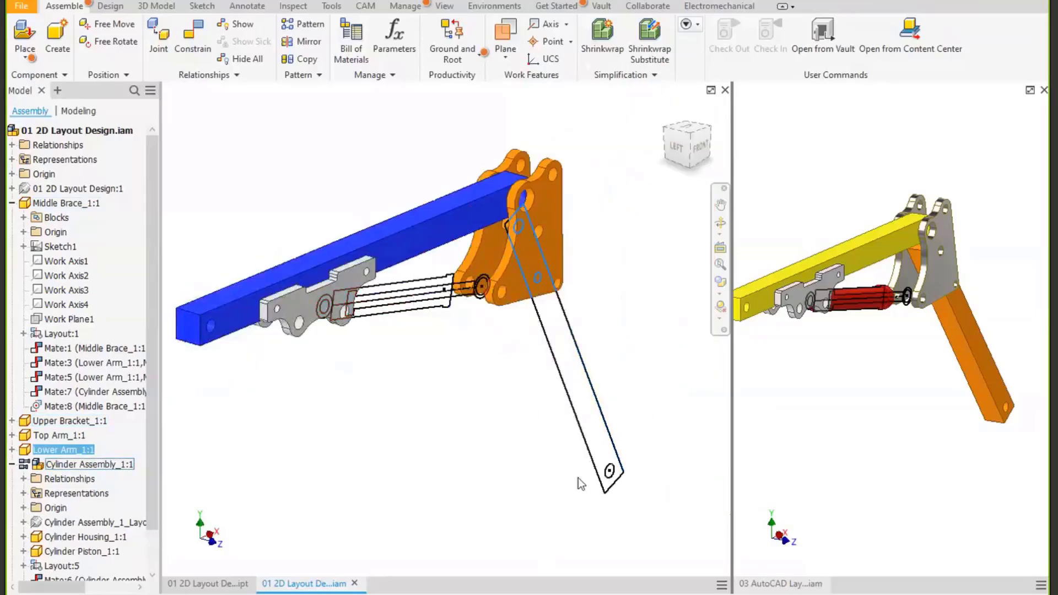
pyautogui.click(616, 468)
pyautogui.moveTo(616, 468); pyautogui.dragTo(623, 439)
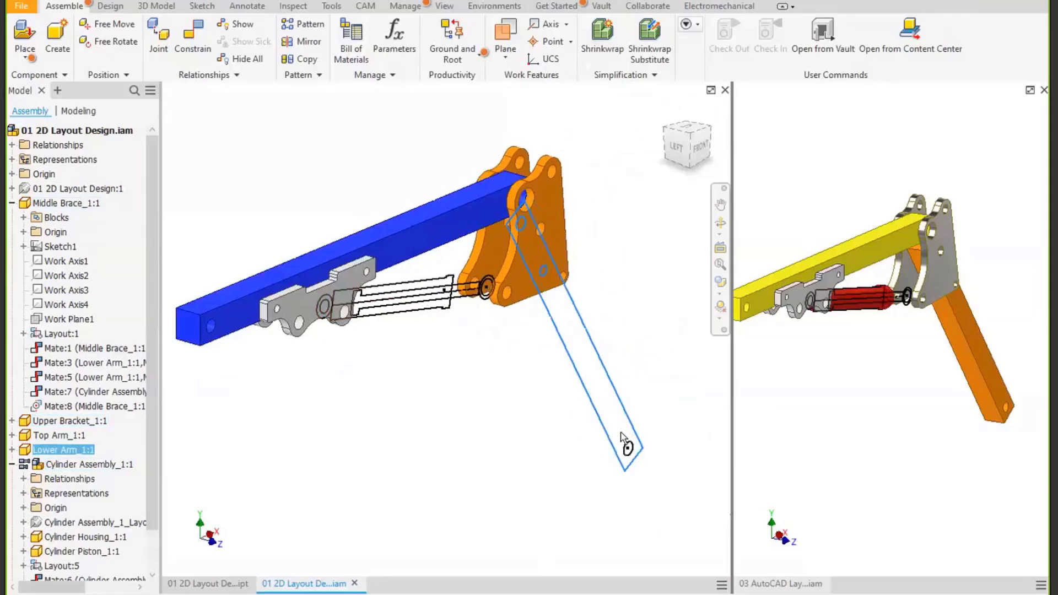
pyautogui.click(41, 467)
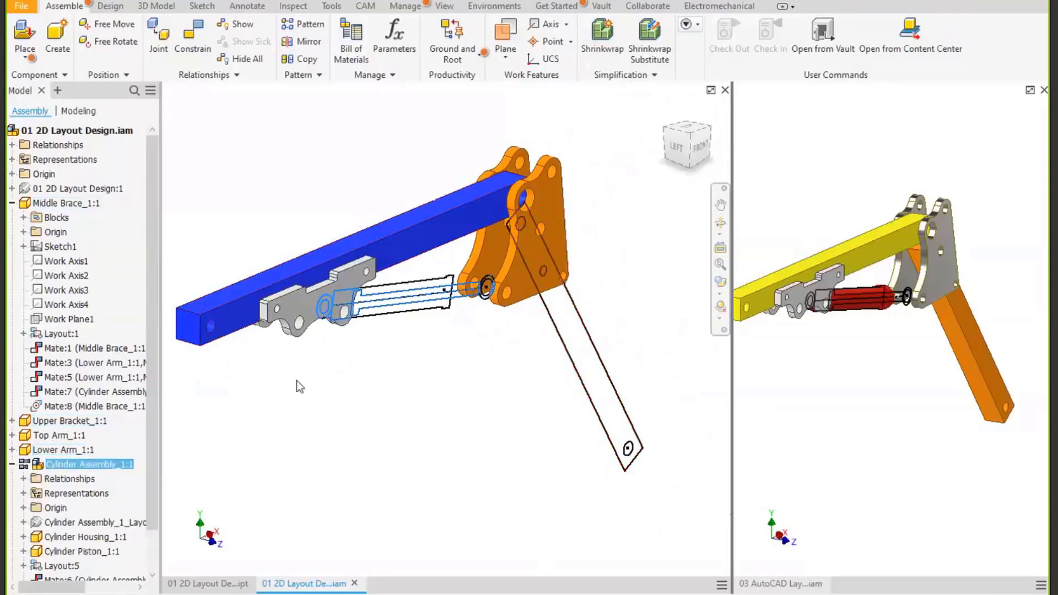
pyautogui.moveTo(366, 394)
pyautogui.mouseDown(button='middle')
pyautogui.moveTo(397, 422)
pyautogui.moveTo(399, 403)
pyautogui.moveTo(366, 382)
pyautogui.moveTo(356, 400)
pyautogui.mouseUp(button='middle')
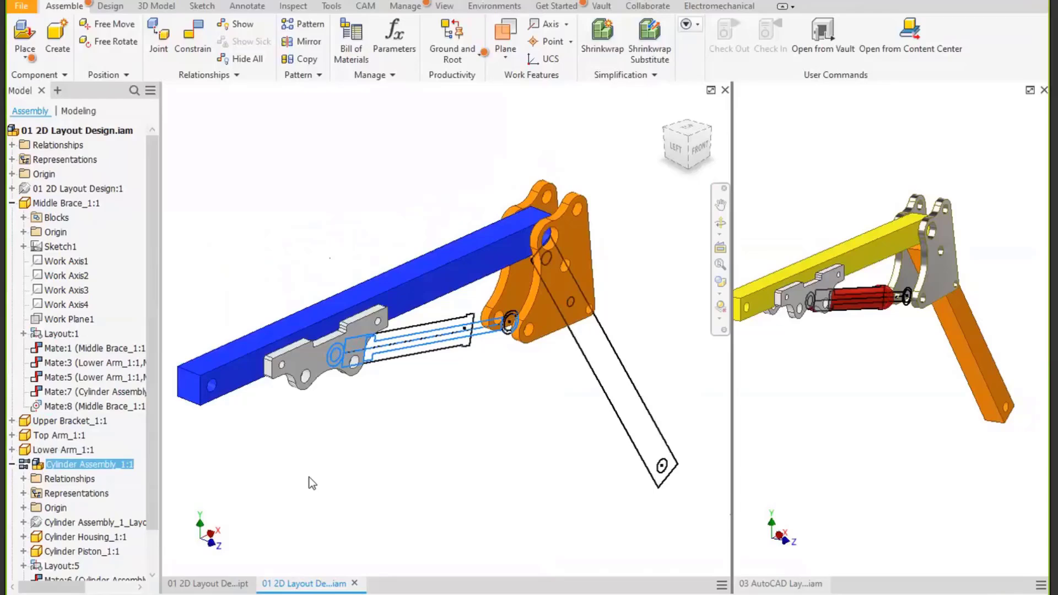